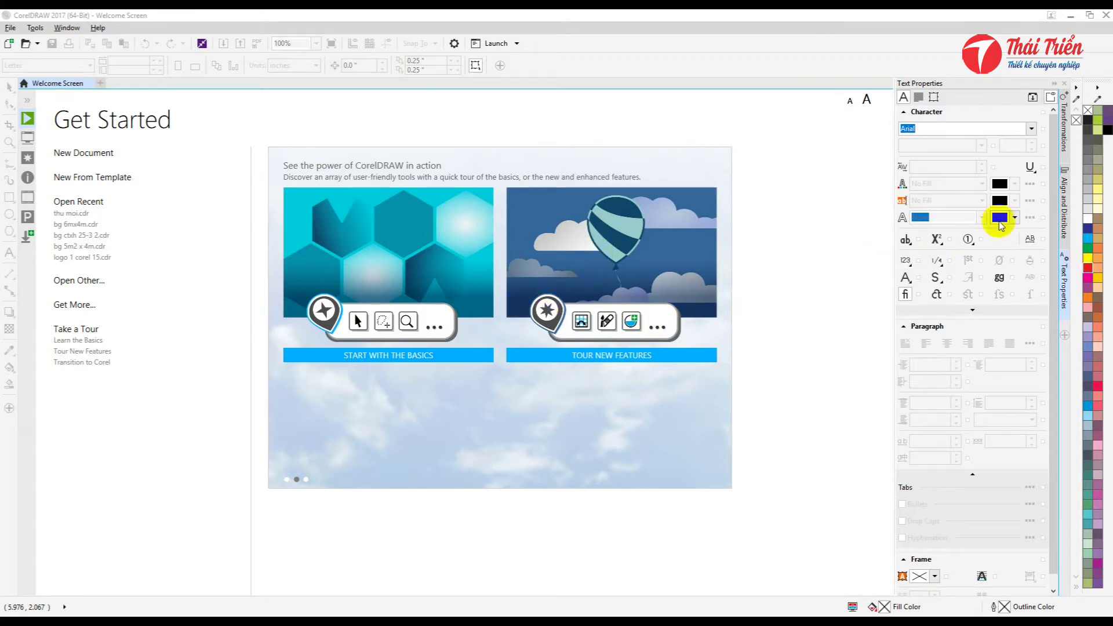
# Start a new custom document and set its width to 4.25 m
pyautogui.click(1054, 83)
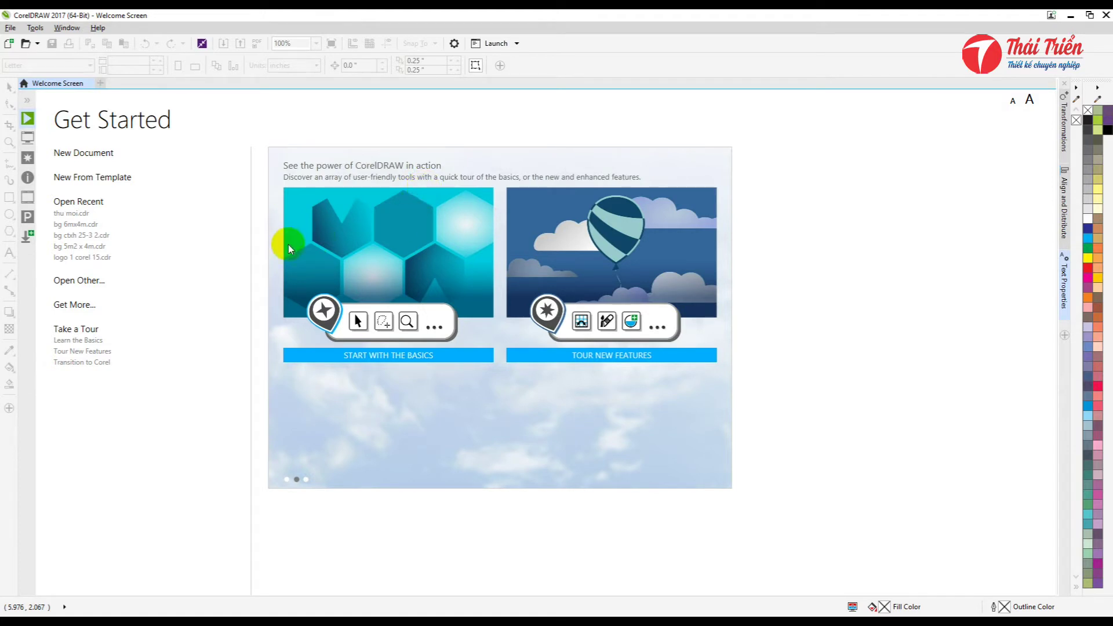
pyautogui.click(95, 154)
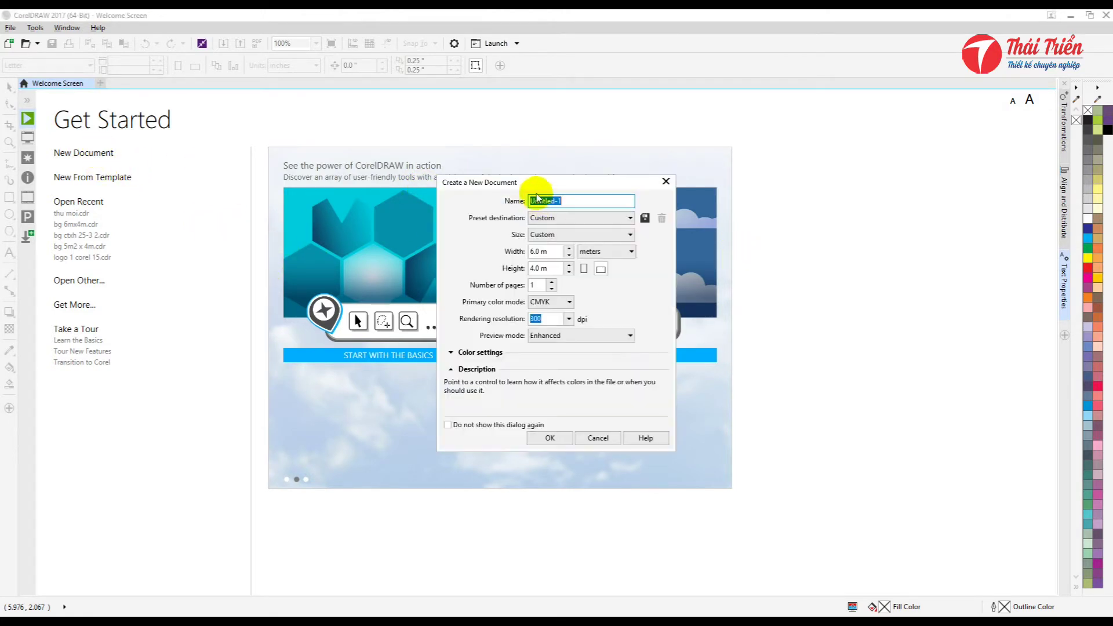
pyautogui.moveTo(536, 183); pyautogui.dragTo(511, 168)
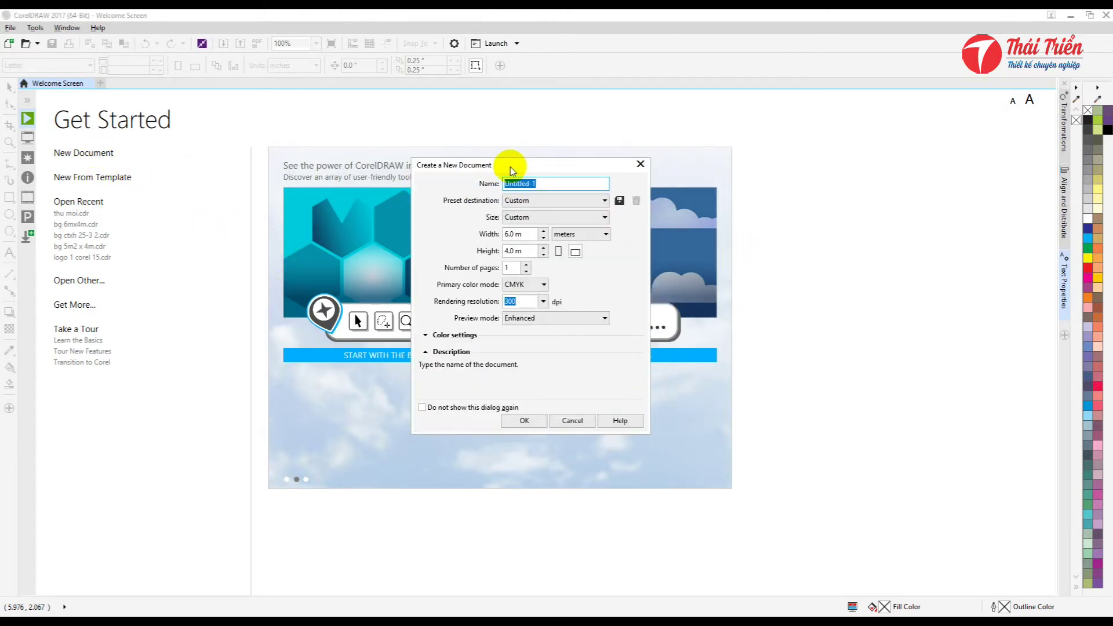
pyautogui.click(526, 234)
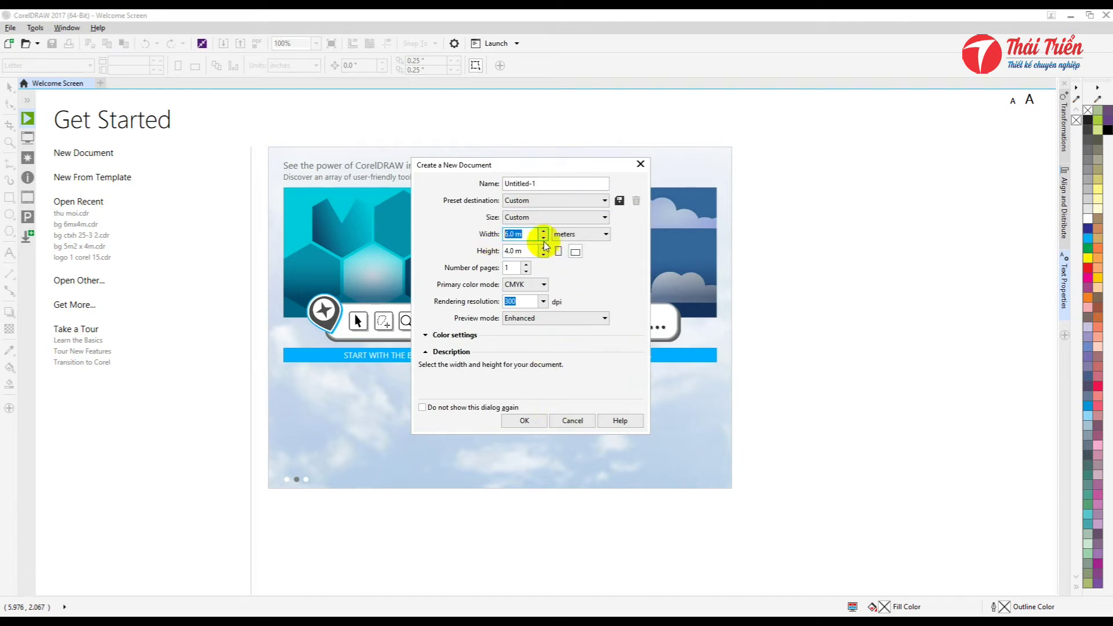
pyautogui.write('4.25')
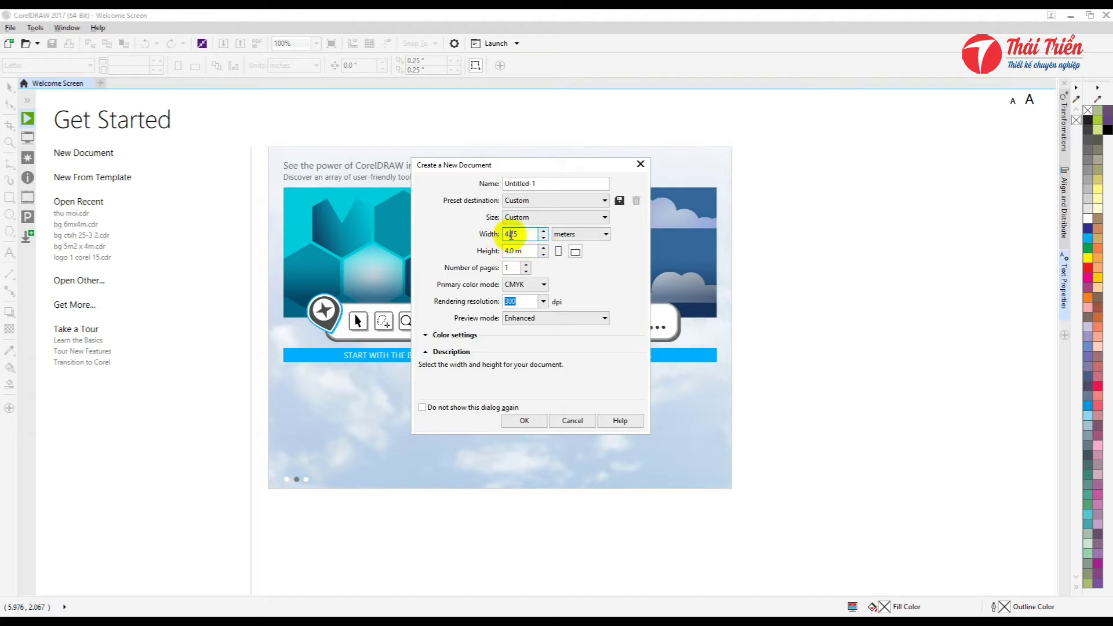
pyautogui.click(510, 235)
pyautogui.press('BackSpace')
pyautogui.write('3')
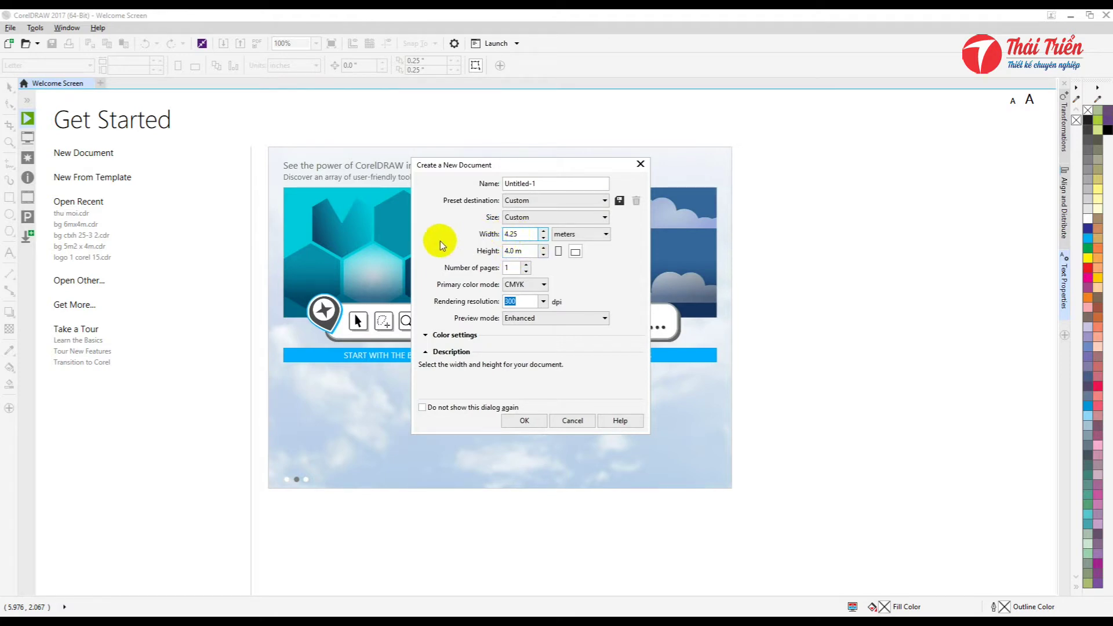
pyautogui.press('Delete')
pyautogui.write('3')
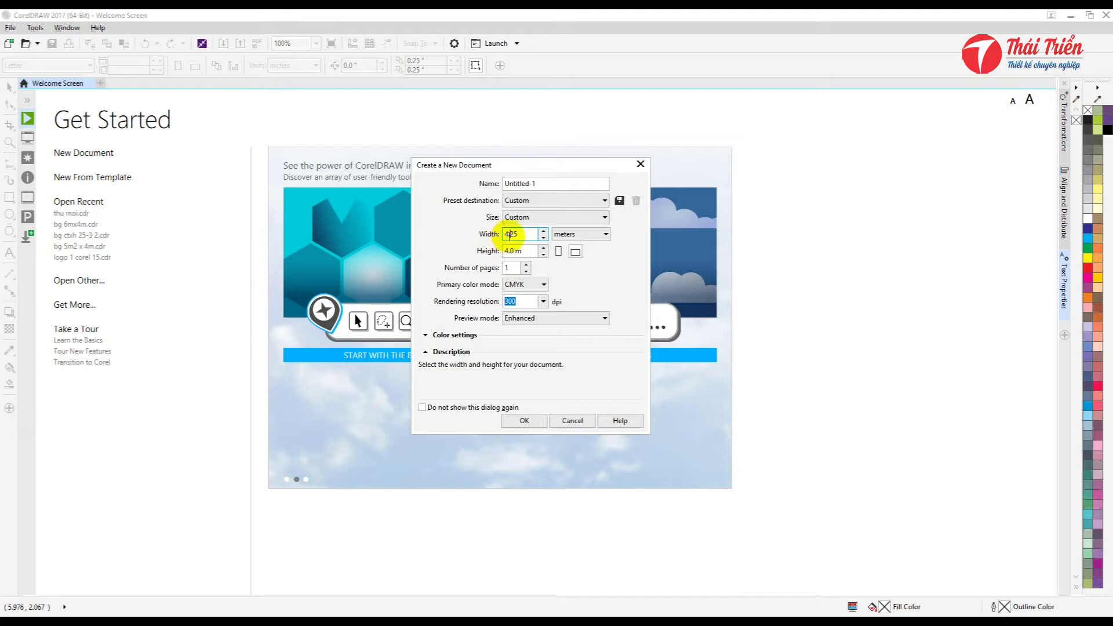
pyautogui.press('BackSpace')
pyautogui.write('7')
pyautogui.press('BackSpace')
pyautogui.write('3')
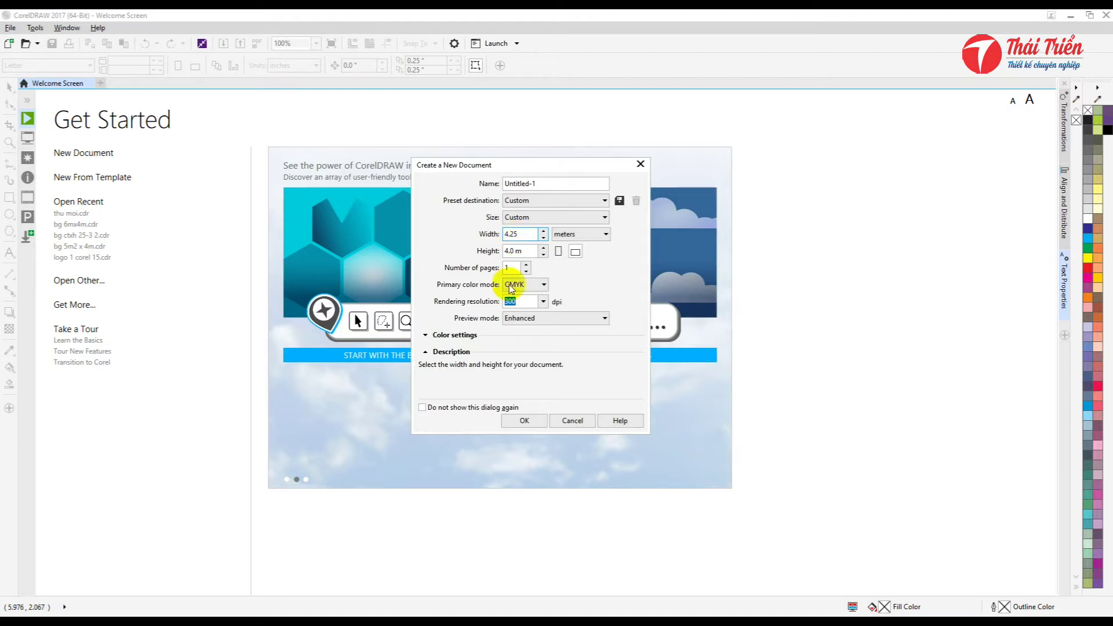
# Switch to Windows Settings and open the Region options for date, time and number formats
pyautogui.click(12, 622)
pyautogui.click(13, 576)
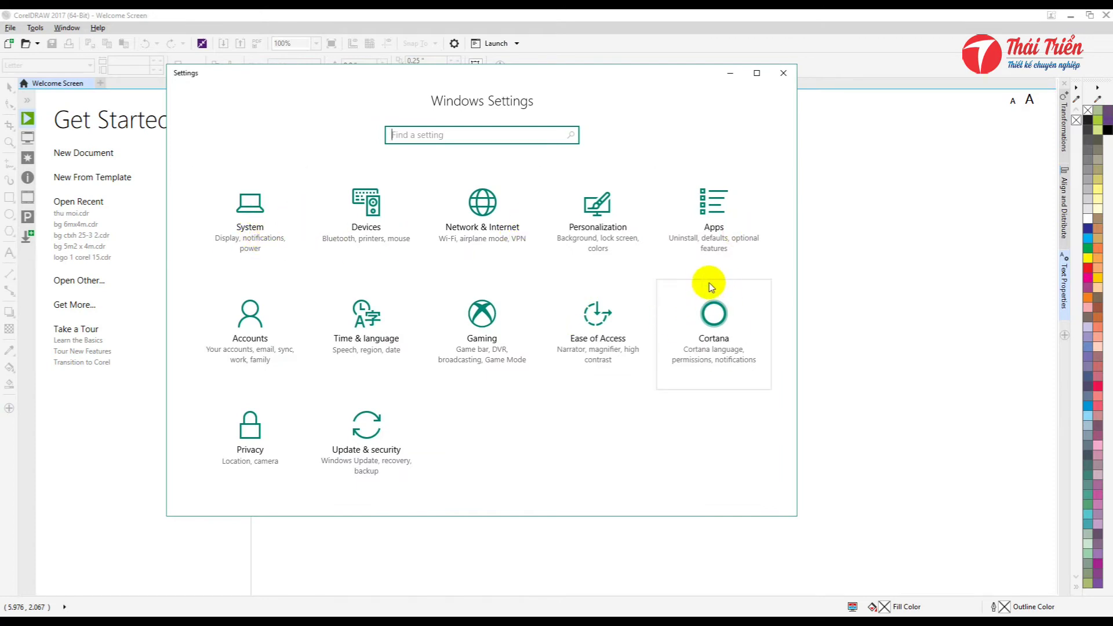
pyautogui.click(379, 344)
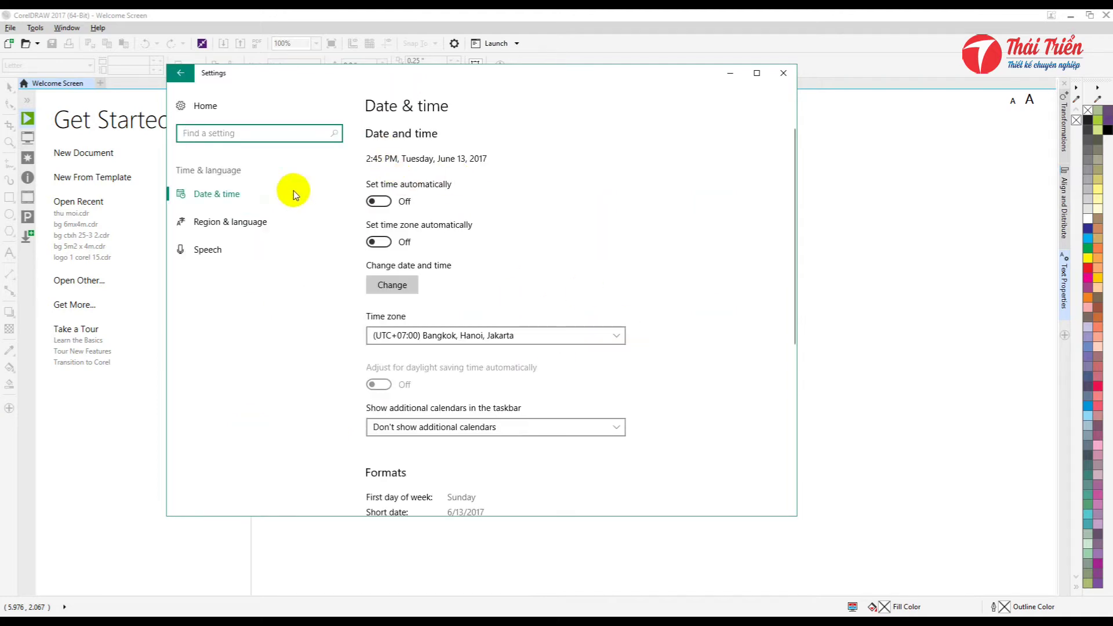
pyautogui.click(238, 223)
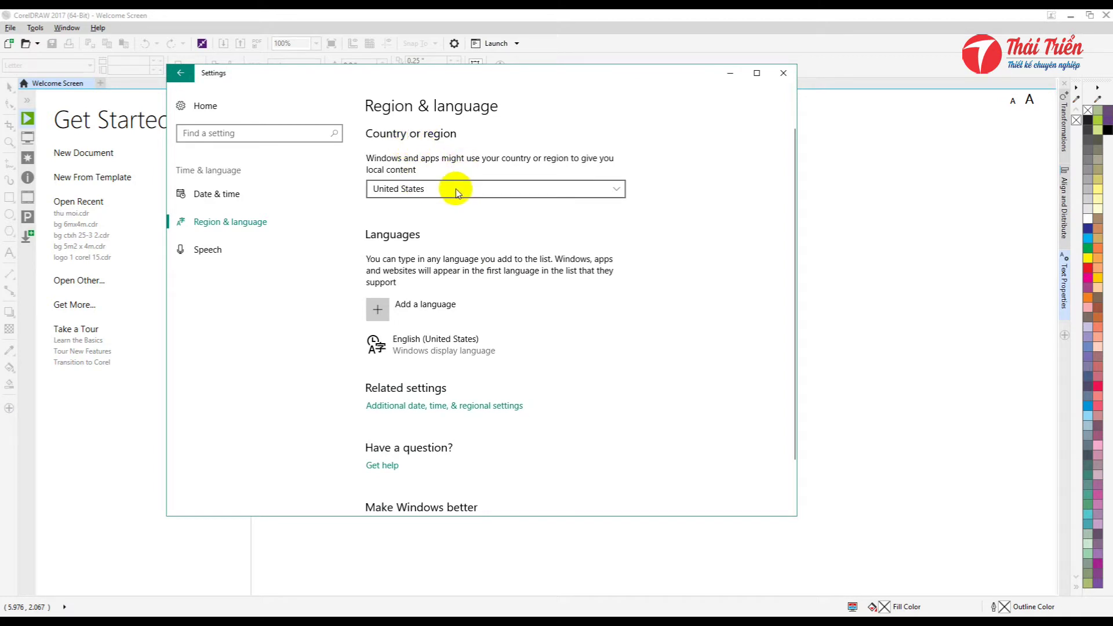
pyautogui.scroll(-1, 440, 242)
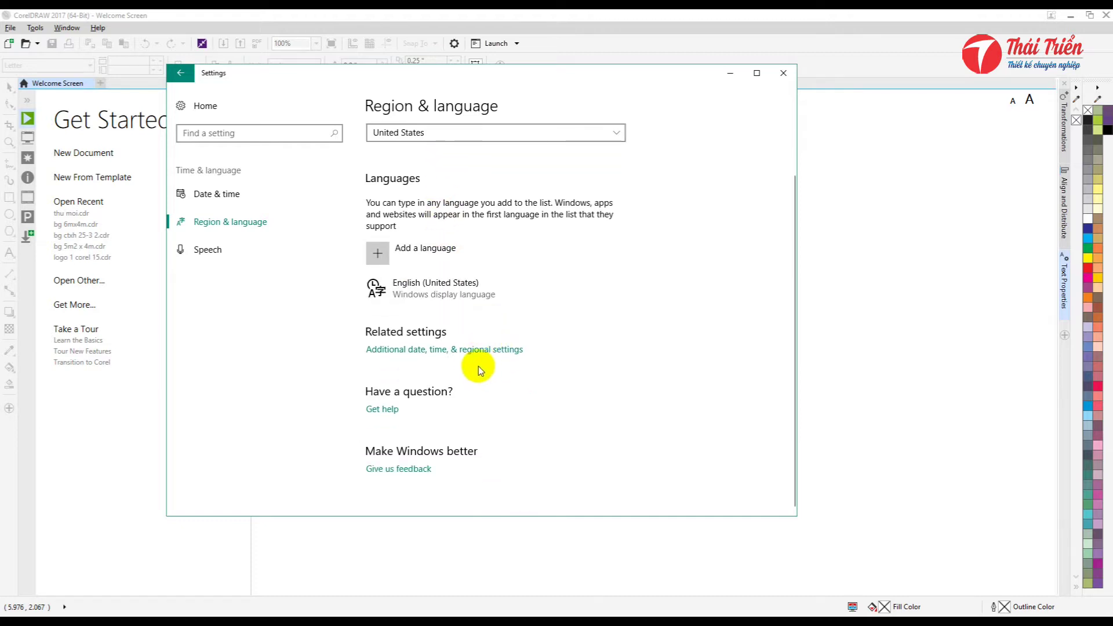
pyautogui.click(470, 352)
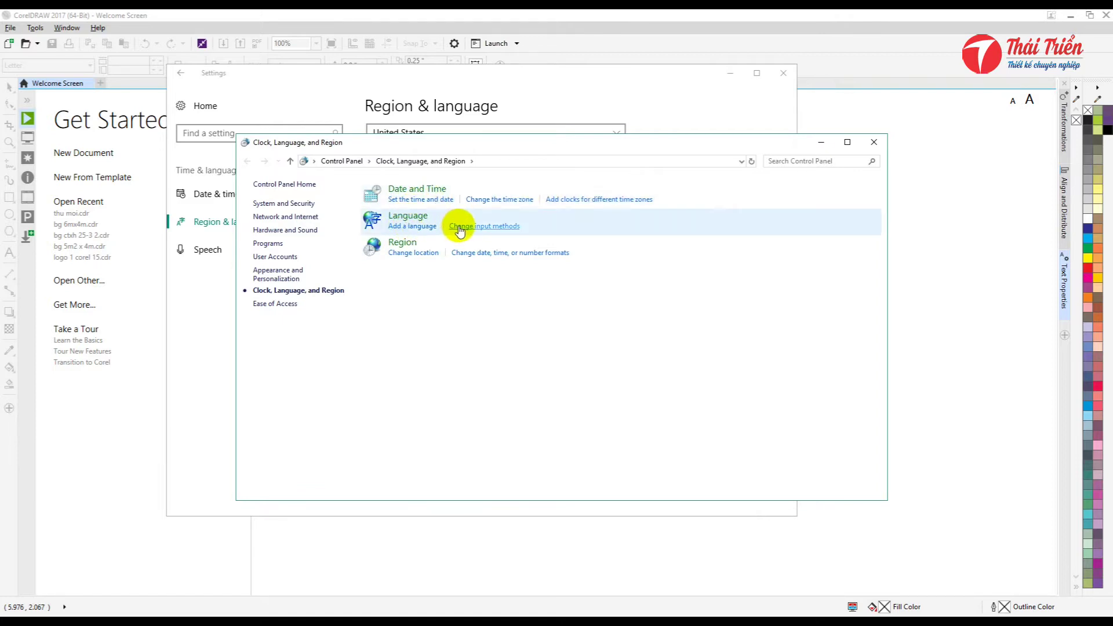
pyautogui.click(464, 255)
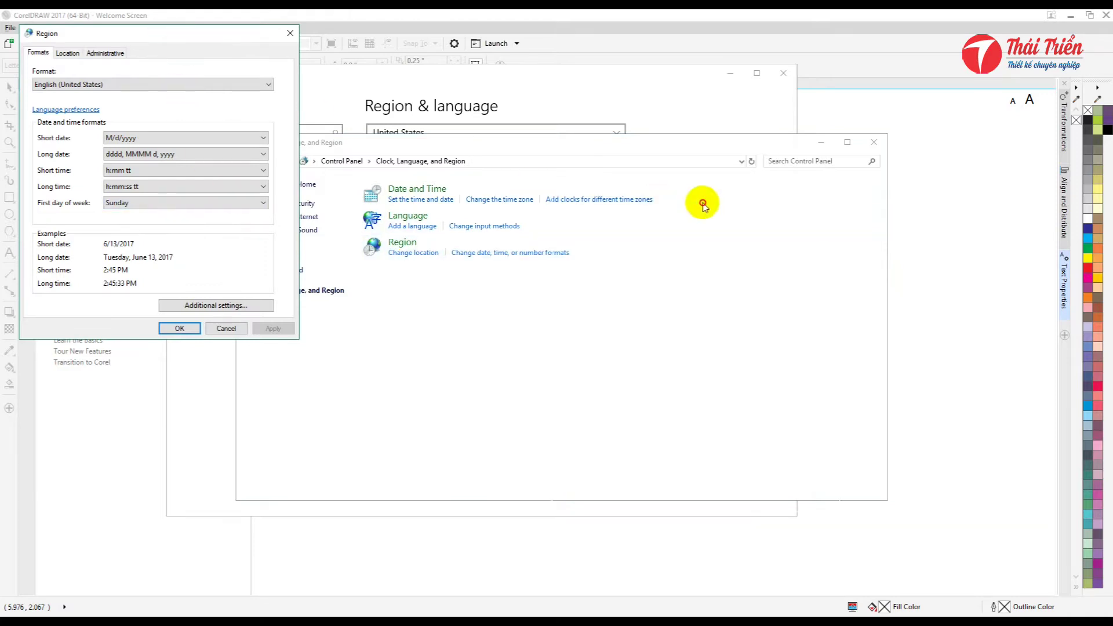
# Browse the available regional formats as far as Vietnamese (Vietnam) without picking a different one
pyautogui.moveTo(651, 205); pyautogui.dragTo(729, 185)
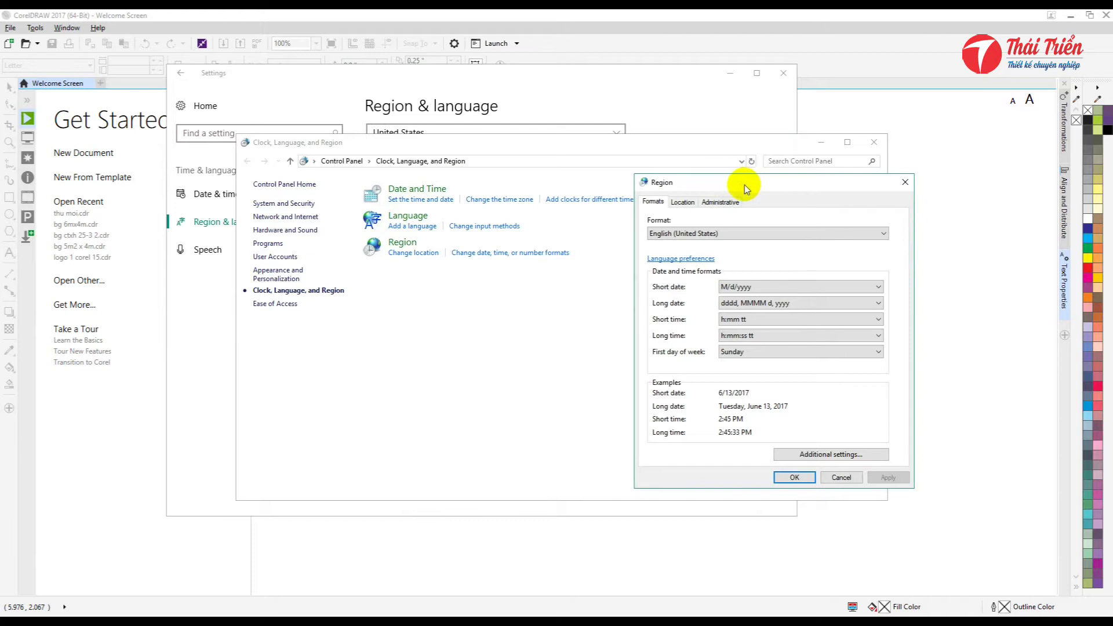
pyautogui.moveTo(727, 175); pyautogui.dragTo(713, 166)
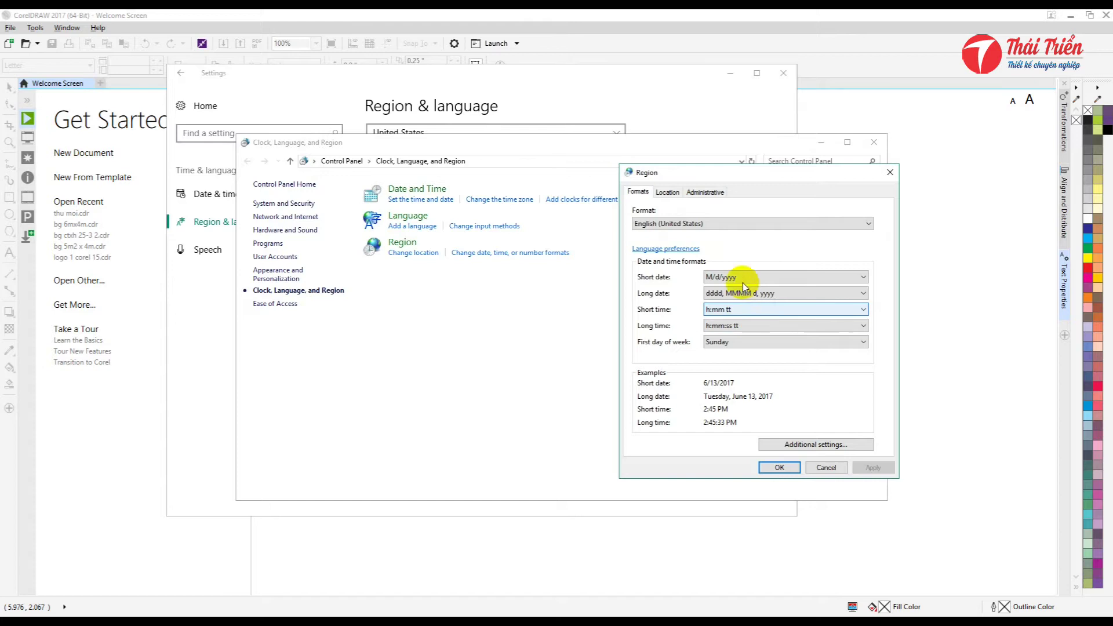
pyautogui.click(708, 224)
pyautogui.scroll(-20, 808, 405)
pyautogui.moveTo(859, 375); pyautogui.dragTo(882, 479)
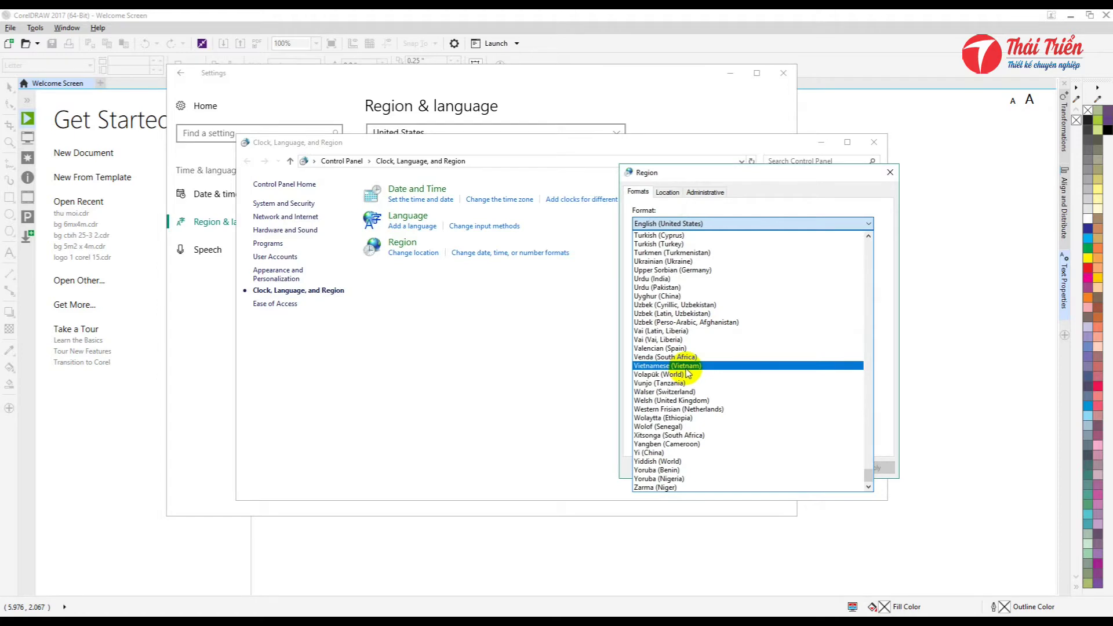
pyautogui.click(721, 205)
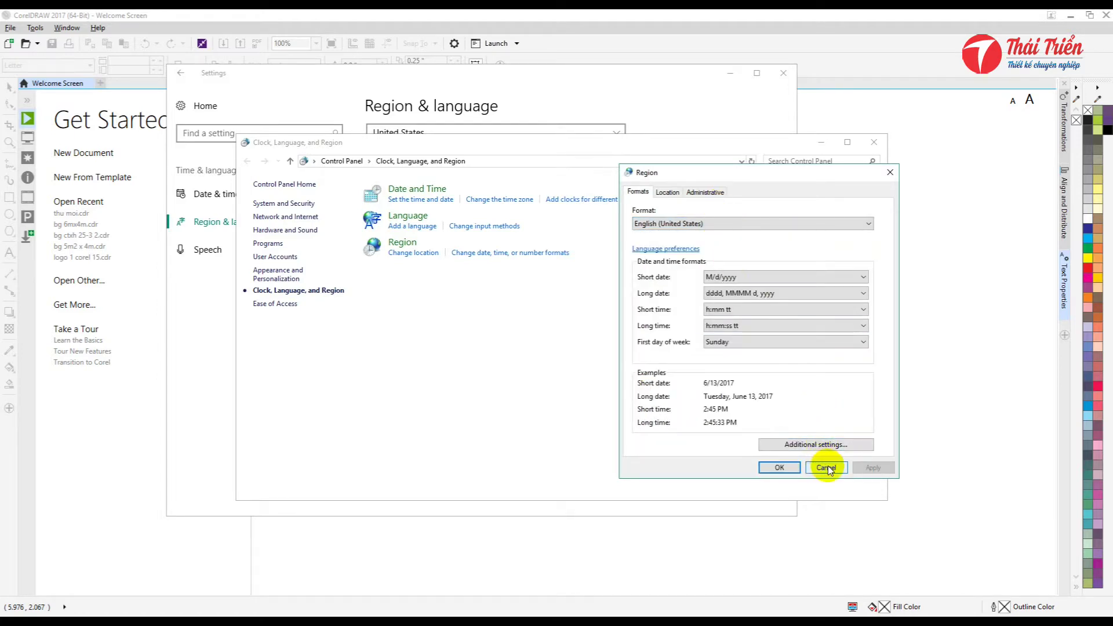
pyautogui.click(727, 229)
pyautogui.click(722, 221)
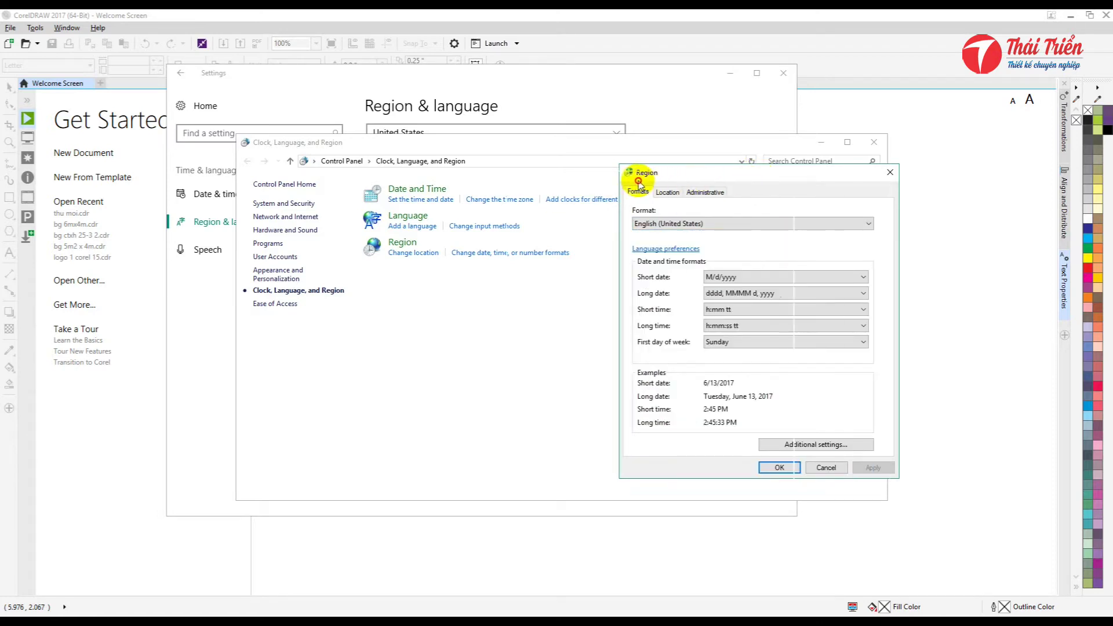
# Check the English (United States) entry among the regional formats, and close all the Windows settings windows
pyautogui.moveTo(647, 180); pyautogui.dragTo(529, 188)
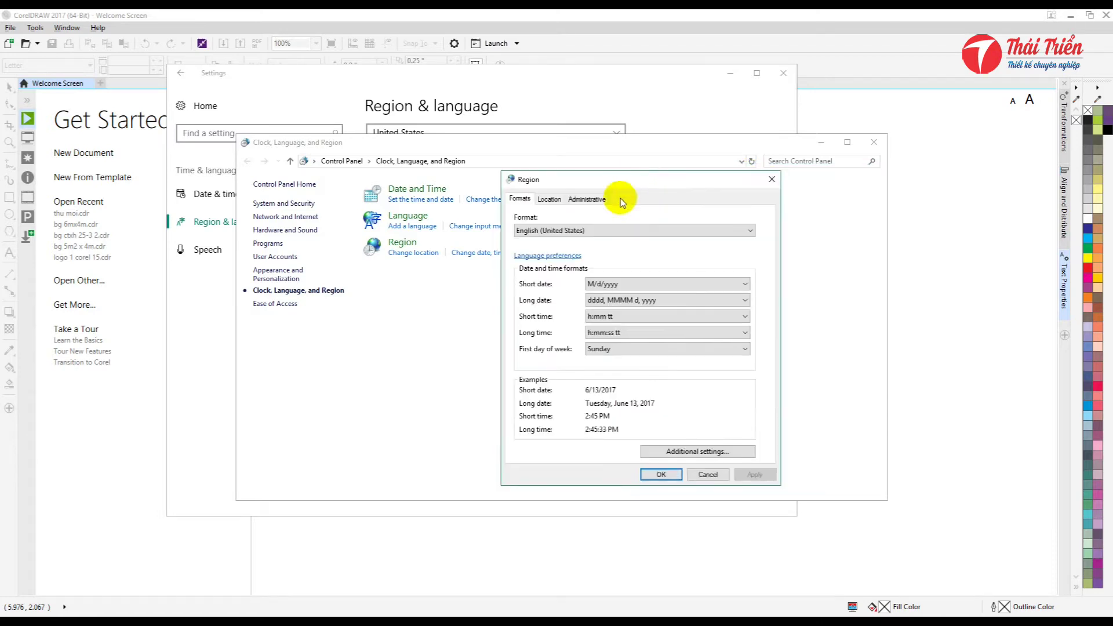
pyautogui.click(575, 231)
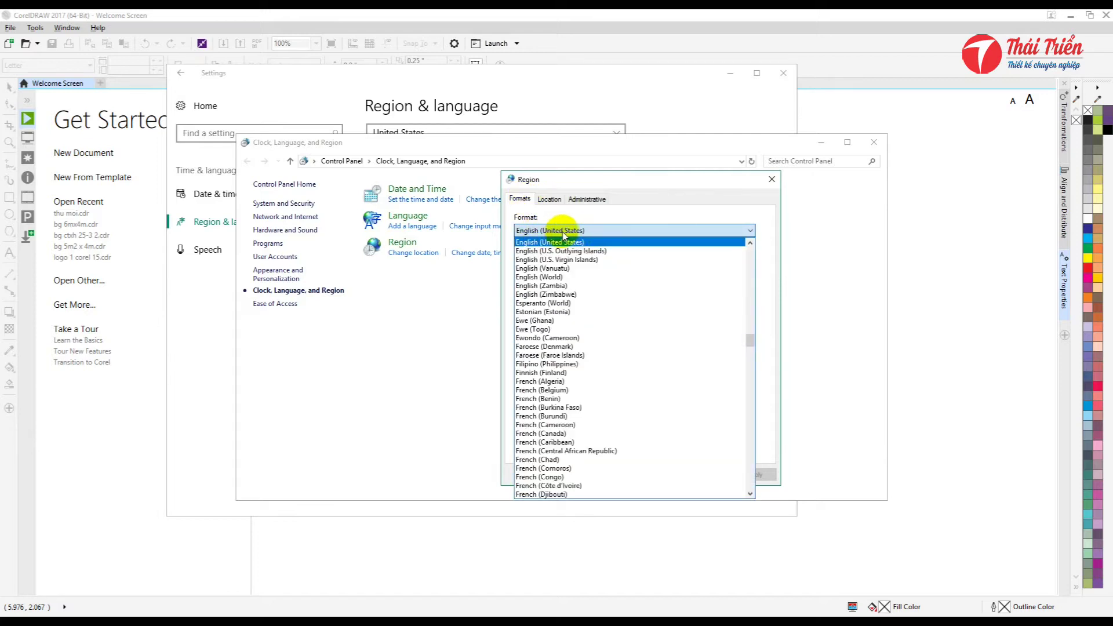
pyautogui.click(638, 230)
pyautogui.moveTo(632, 185)
pyautogui.mouseDown()
pyautogui.moveTo(611, 179)
pyautogui.moveTo(647, 182)
pyautogui.mouseUp()
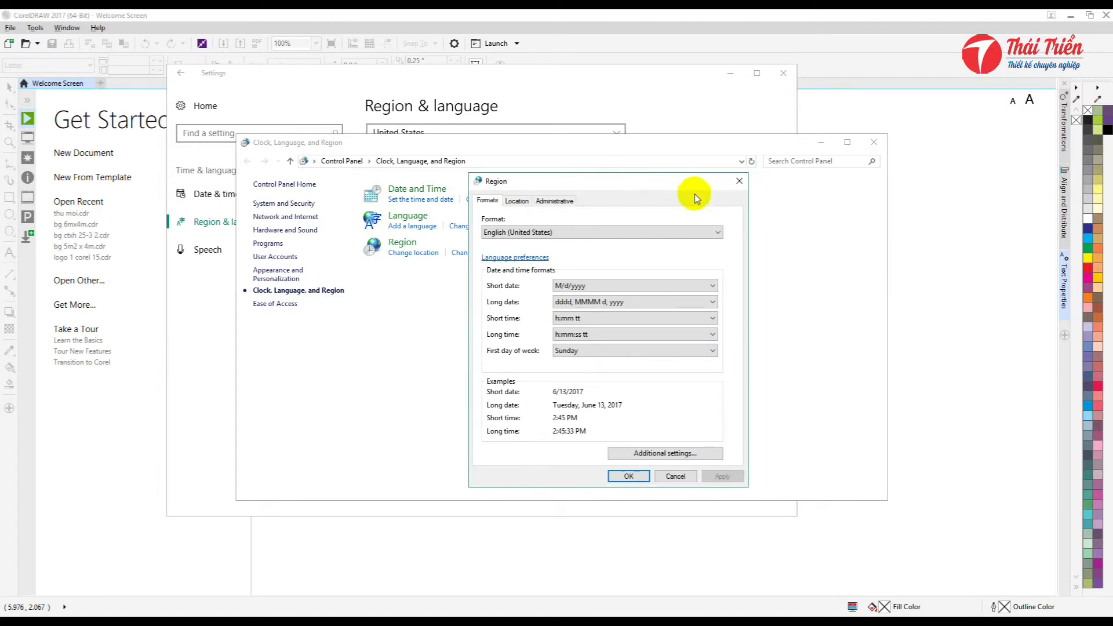
pyautogui.click(740, 182)
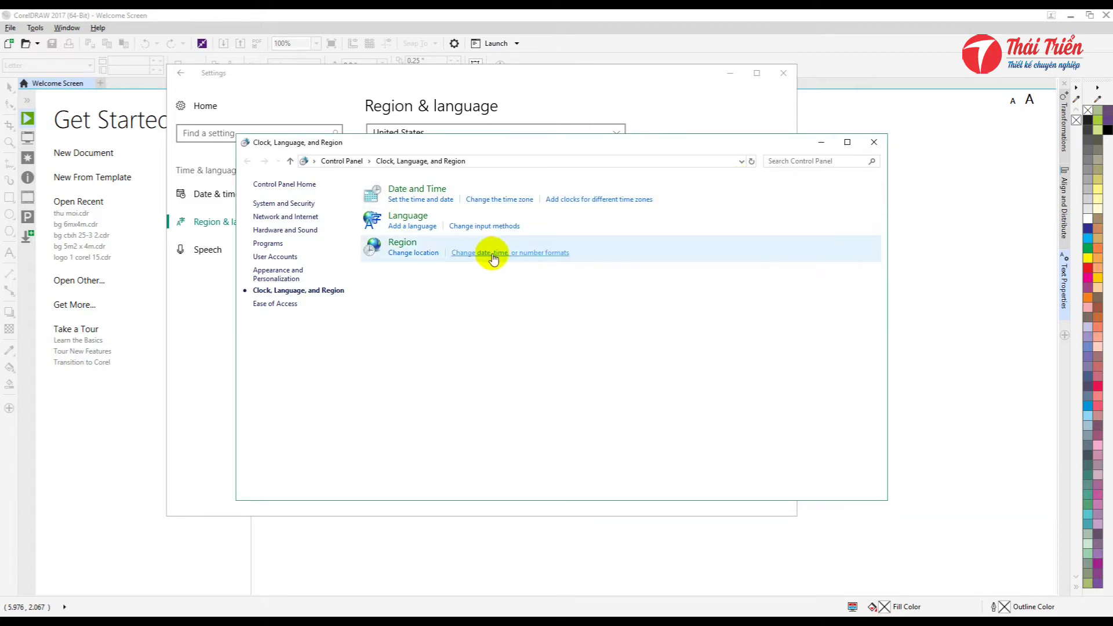
pyautogui.click(874, 142)
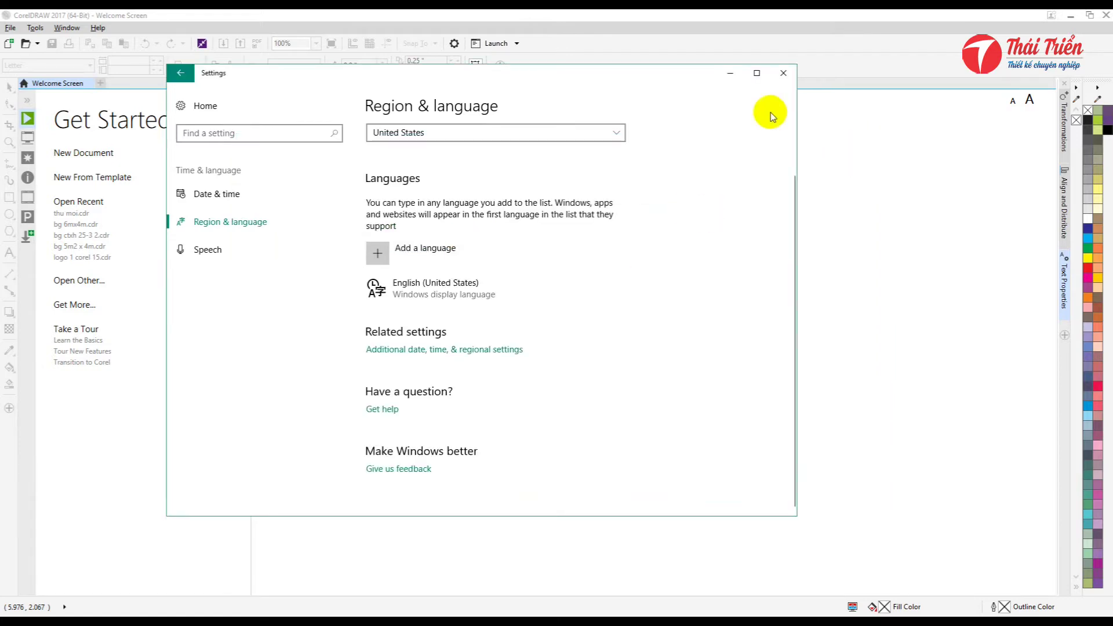
pyautogui.click(783, 73)
# Set the new document's height to 1.5 m, keep meters as the unit, and create the document
pyautogui.click(529, 234)
pyautogui.moveTo(528, 251); pyautogui.dragTo(446, 257)
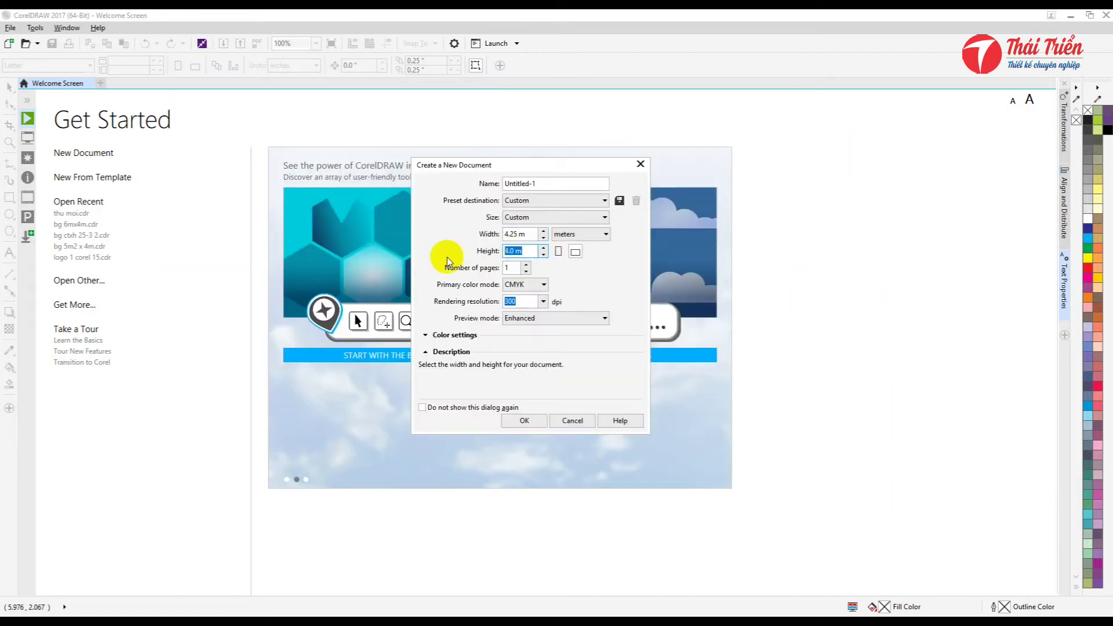
pyautogui.write('1.5')
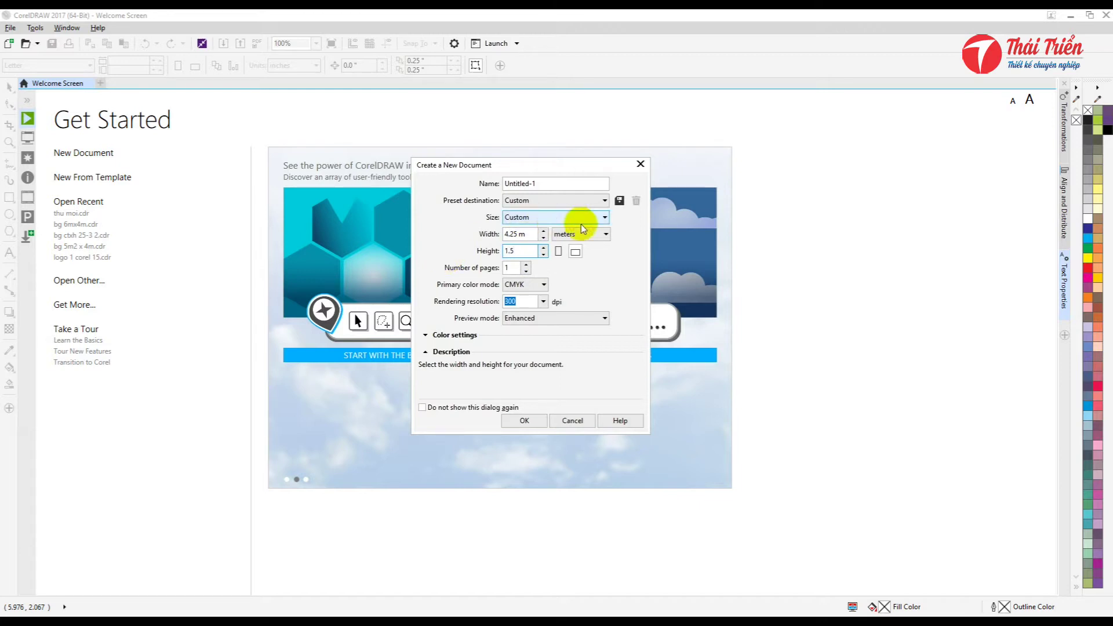
pyautogui.click(588, 242)
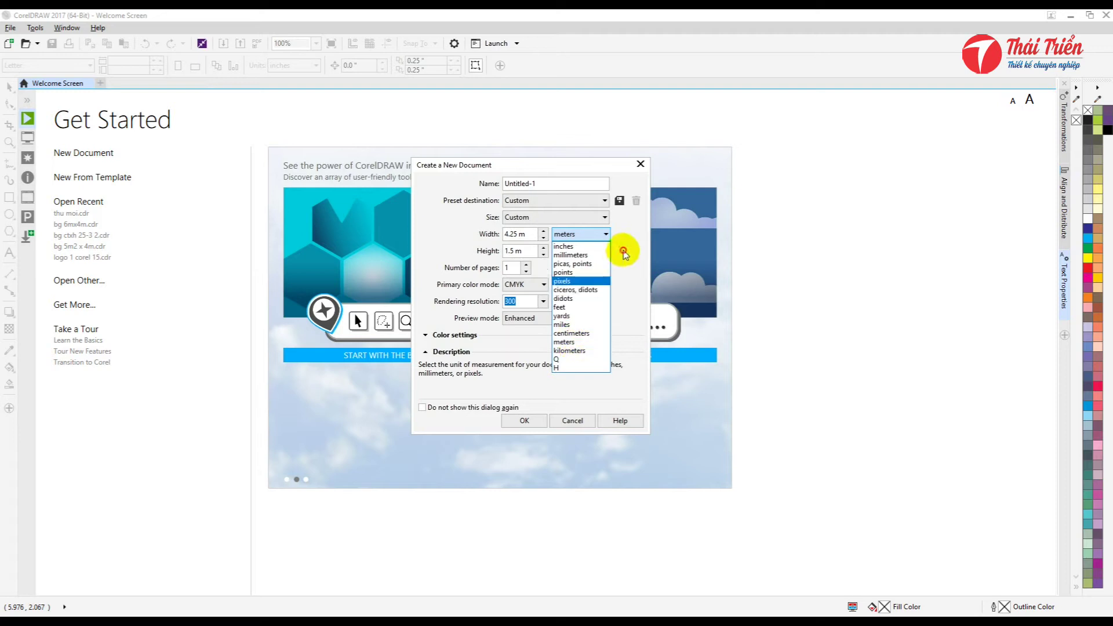
pyautogui.click(605, 234)
pyautogui.click(525, 233)
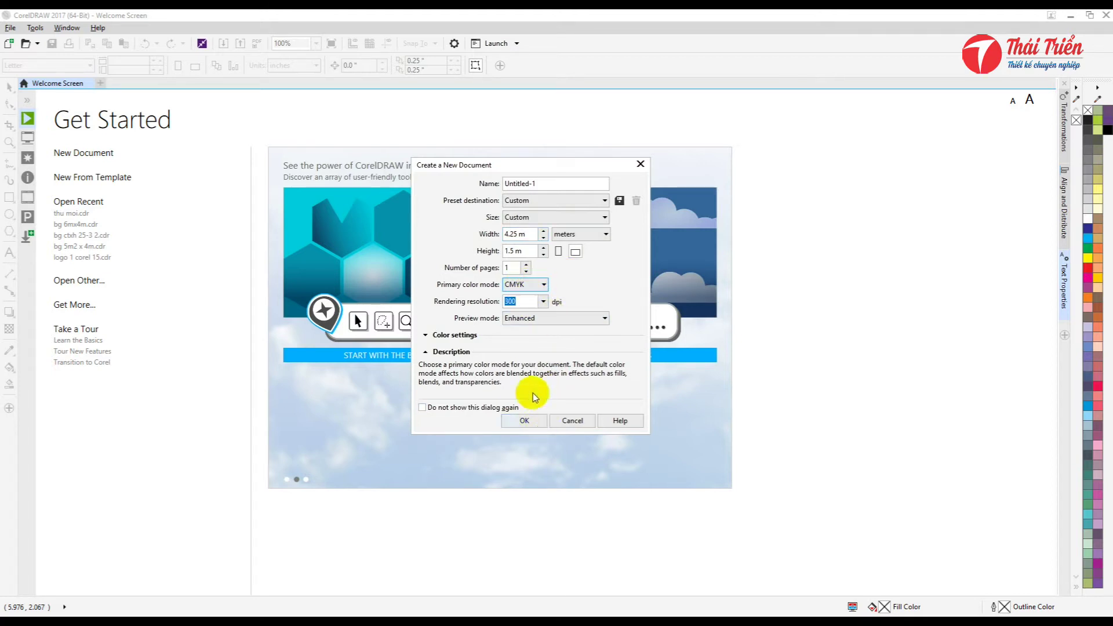
pyautogui.click(525, 420)
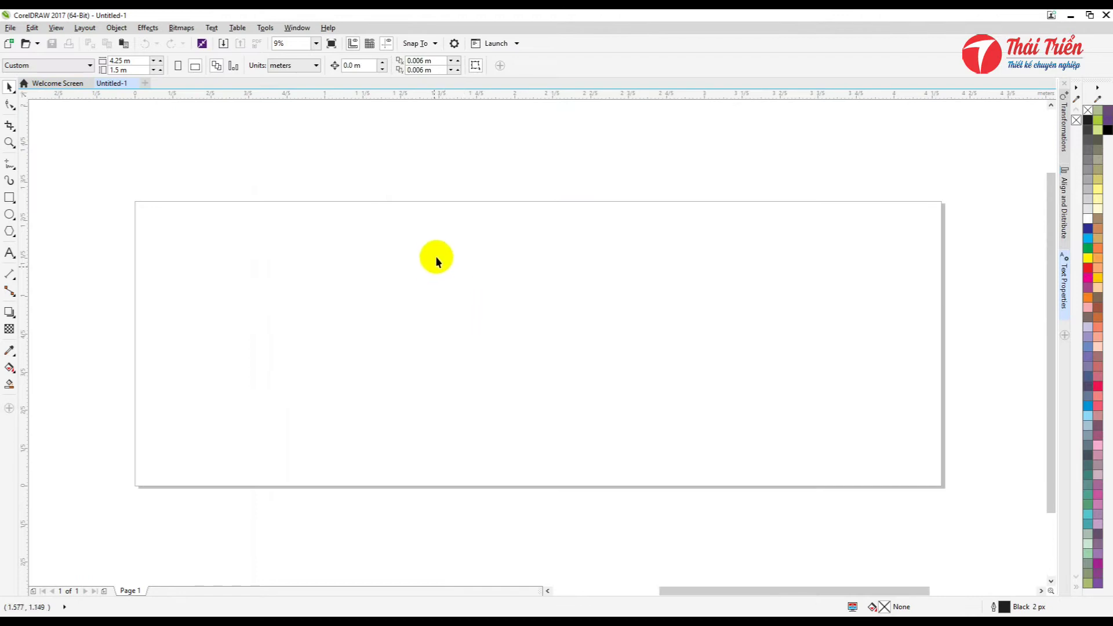
pyautogui.moveTo(119, 178); pyautogui.dragTo(974, 507)
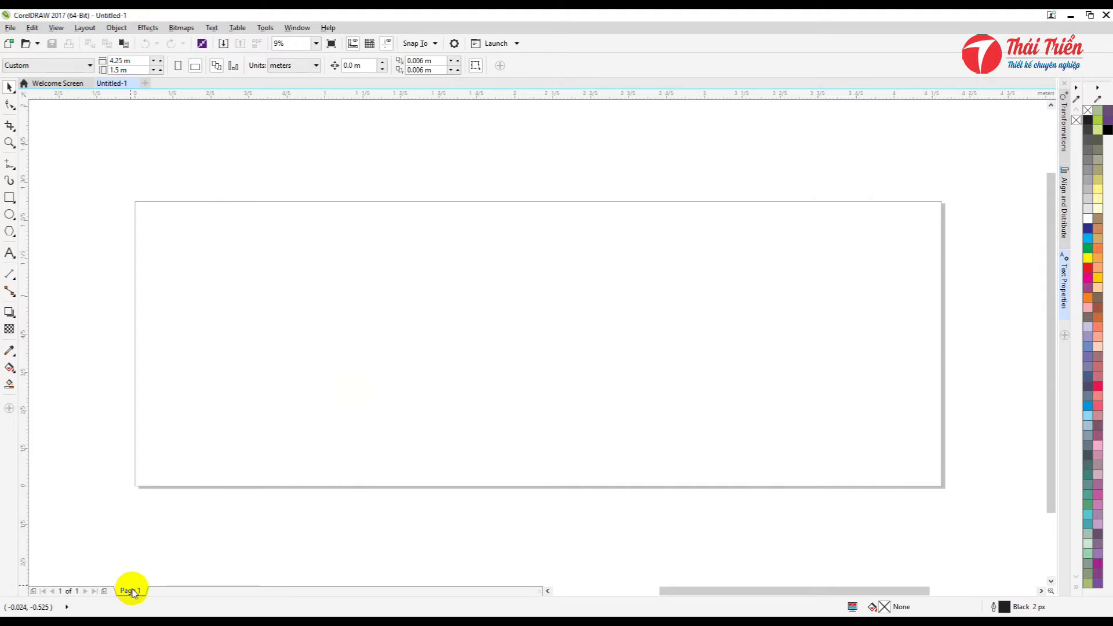
pyautogui.scroll(-2, 116, 197)
pyautogui.scroll(2, 146, 236)
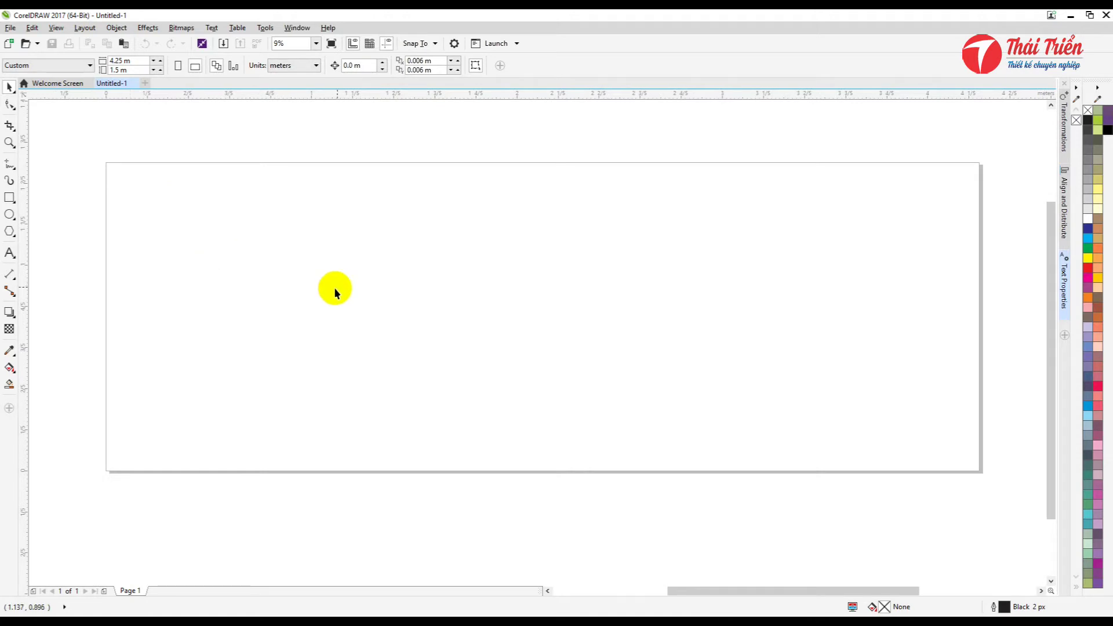
pyautogui.moveTo(129, 145); pyautogui.dragTo(870, 518)
pyautogui.rightClick(134, 590)
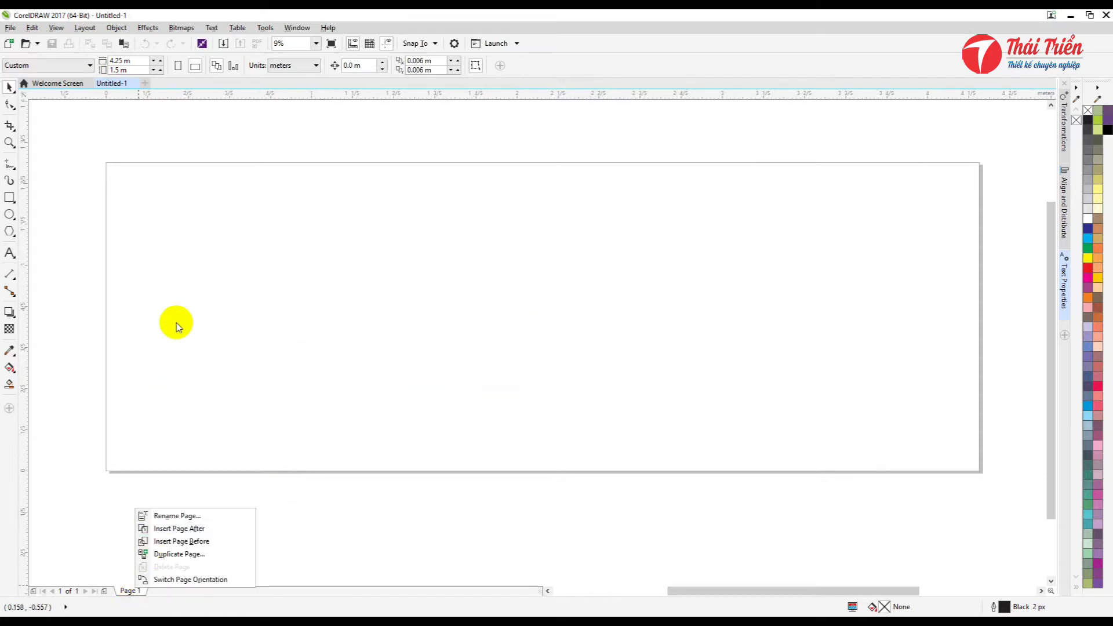
pyautogui.click(310, 334)
pyautogui.moveTo(99, 151); pyautogui.dragTo(993, 499)
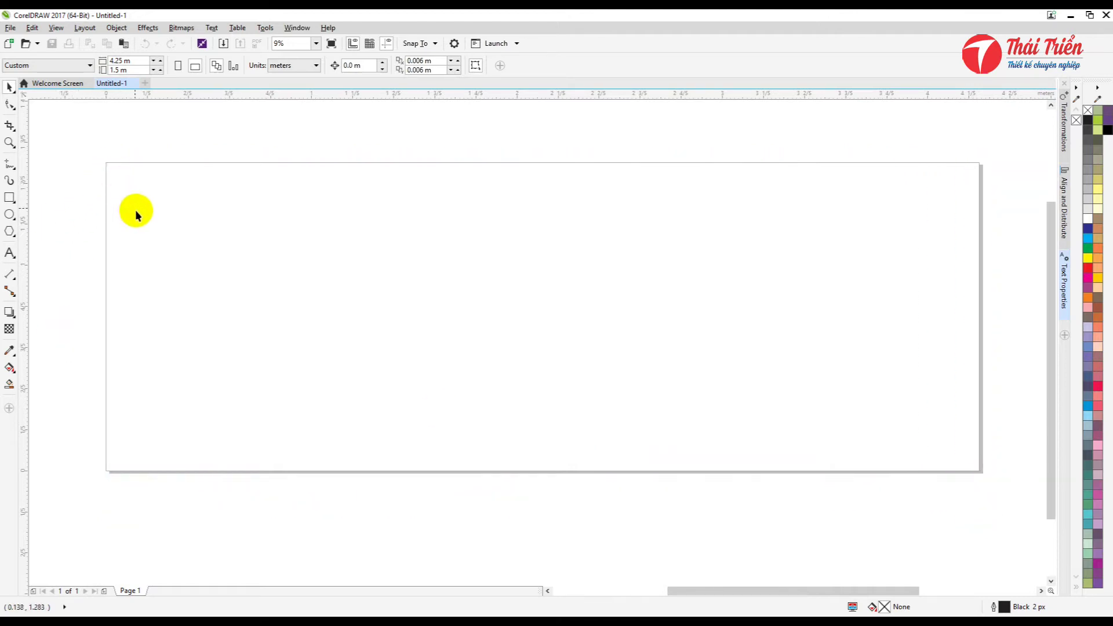
# Draw a rectangle over the page and set its size to 4.25 m wide by 1.5 m high
pyautogui.click(9, 198)
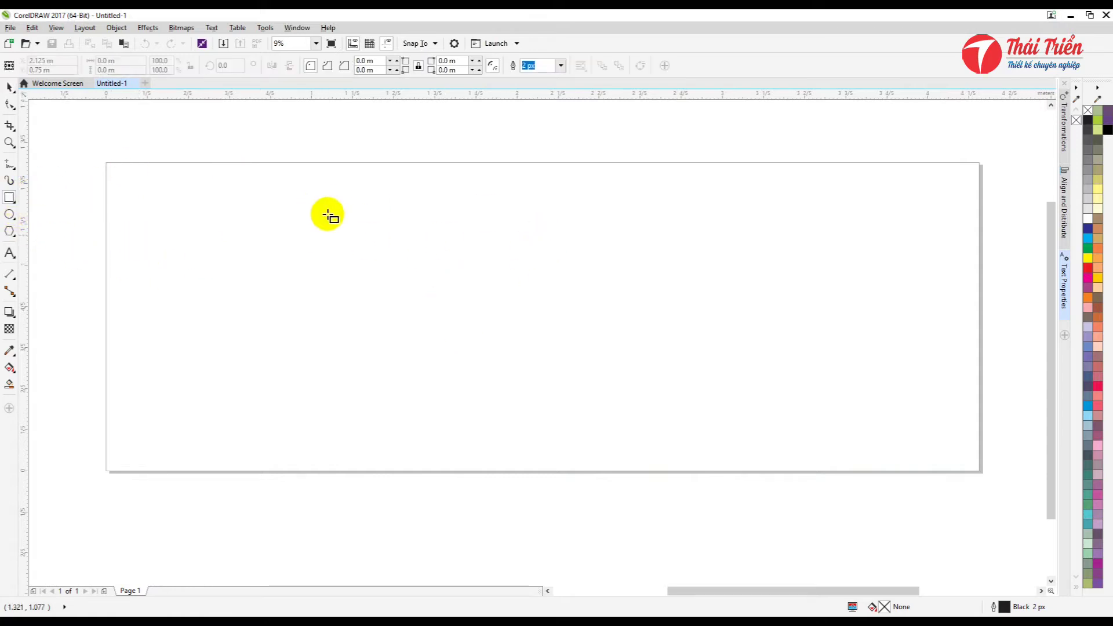
pyautogui.click(11, 201)
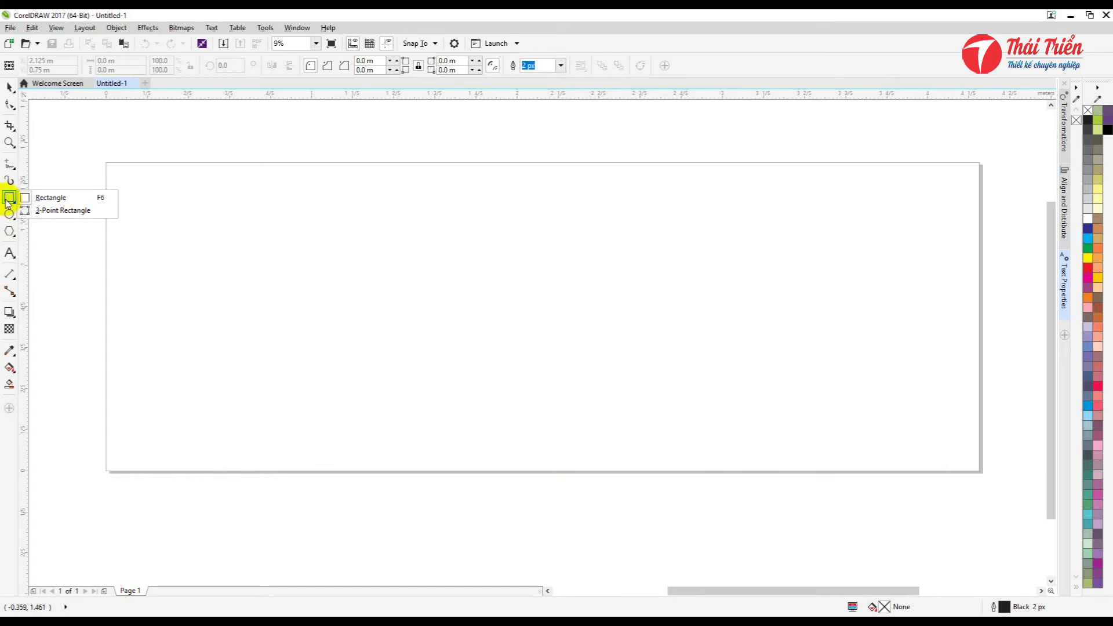
pyautogui.moveTo(97, 162); pyautogui.dragTo(948, 433)
pyautogui.click(116, 61)
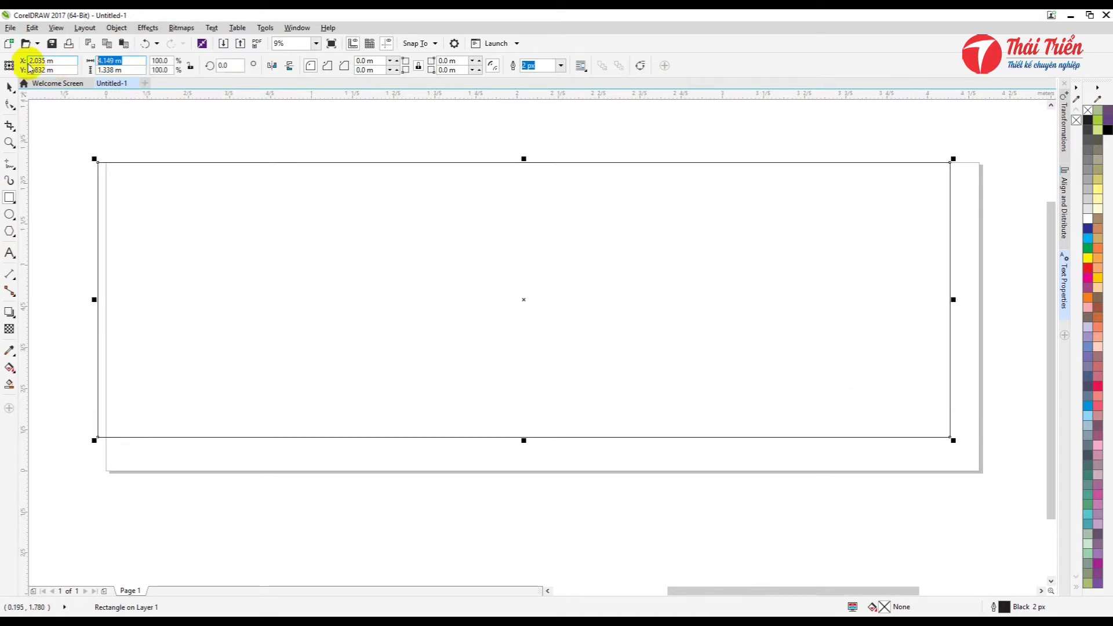
pyautogui.write('1.25')
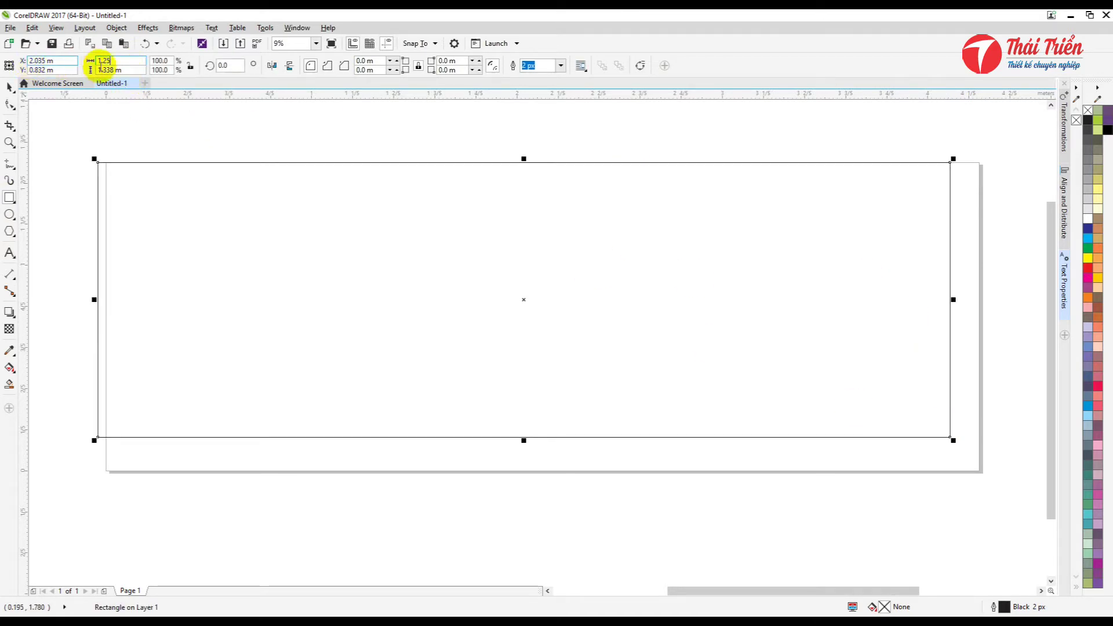
pyautogui.moveTo(118, 64); pyautogui.dragTo(75, 65)
pyautogui.write('4.25')
pyautogui.click(121, 70)
pyautogui.write('1.5')
pyautogui.press('Return')
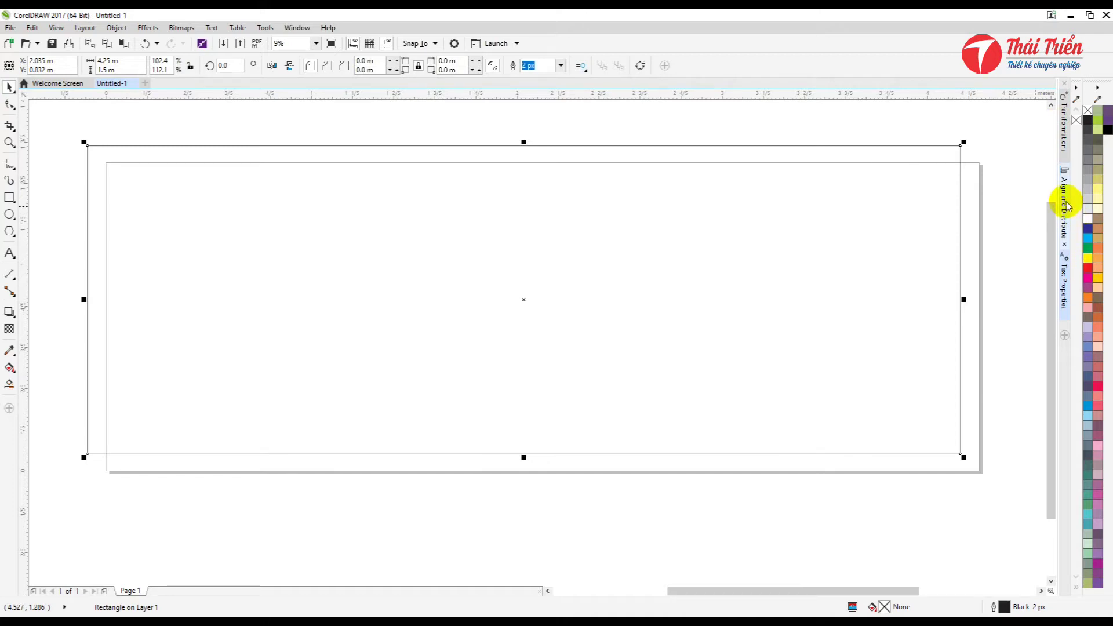
# Add Object Properties to the available dockers
pyautogui.rightClick(1064, 331)
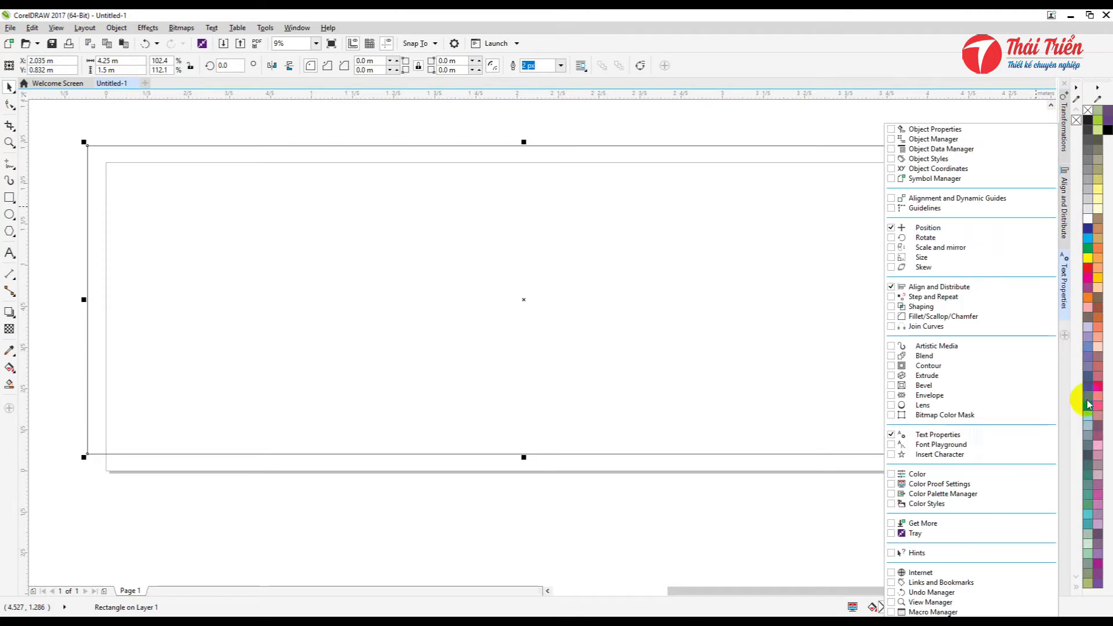
pyautogui.click(1065, 207)
pyautogui.rightClick(1063, 335)
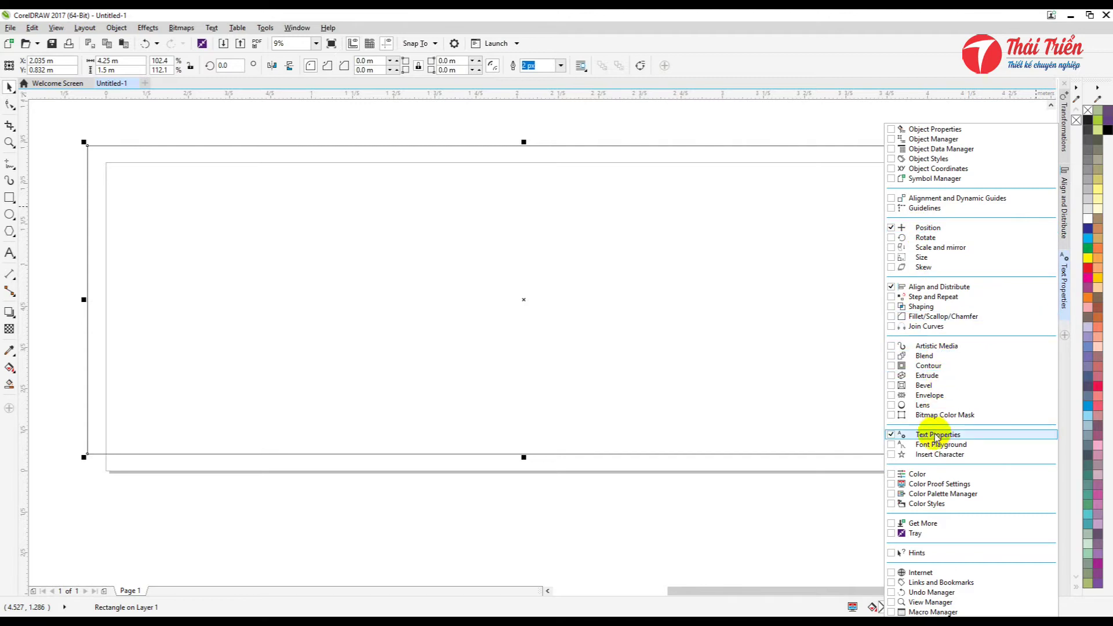
pyautogui.click(891, 129)
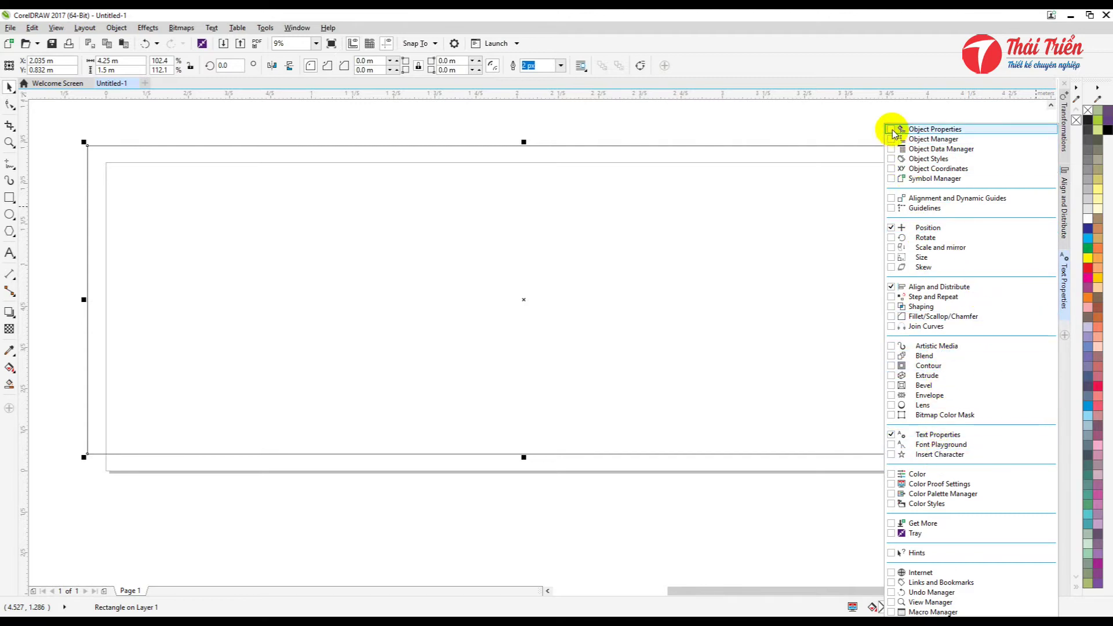
pyautogui.click(1055, 349)
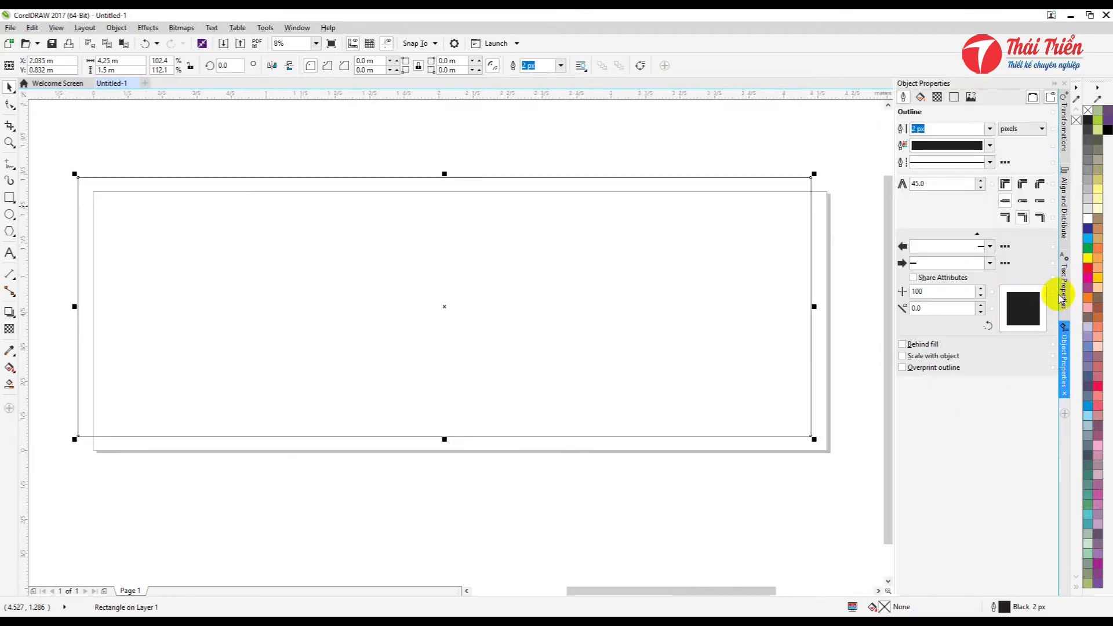
# Center the rectangle horizontally and vertically on the page using Align and Distribute, and collapse the docker
pyautogui.click(1064, 212)
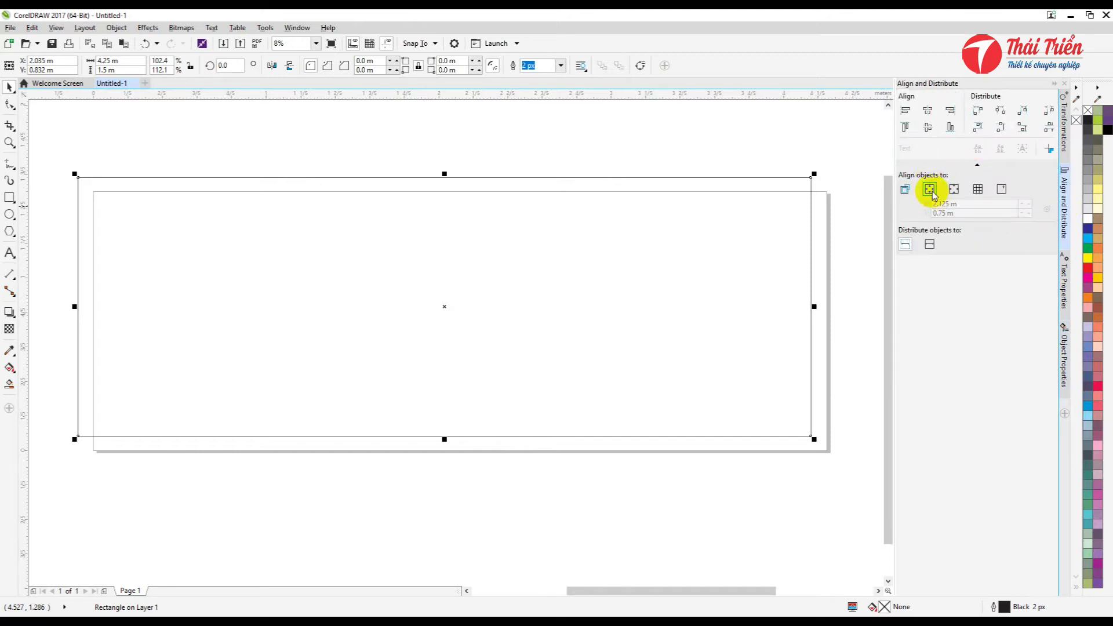
pyautogui.click(927, 110)
pyautogui.click(927, 127)
pyautogui.click(510, 158)
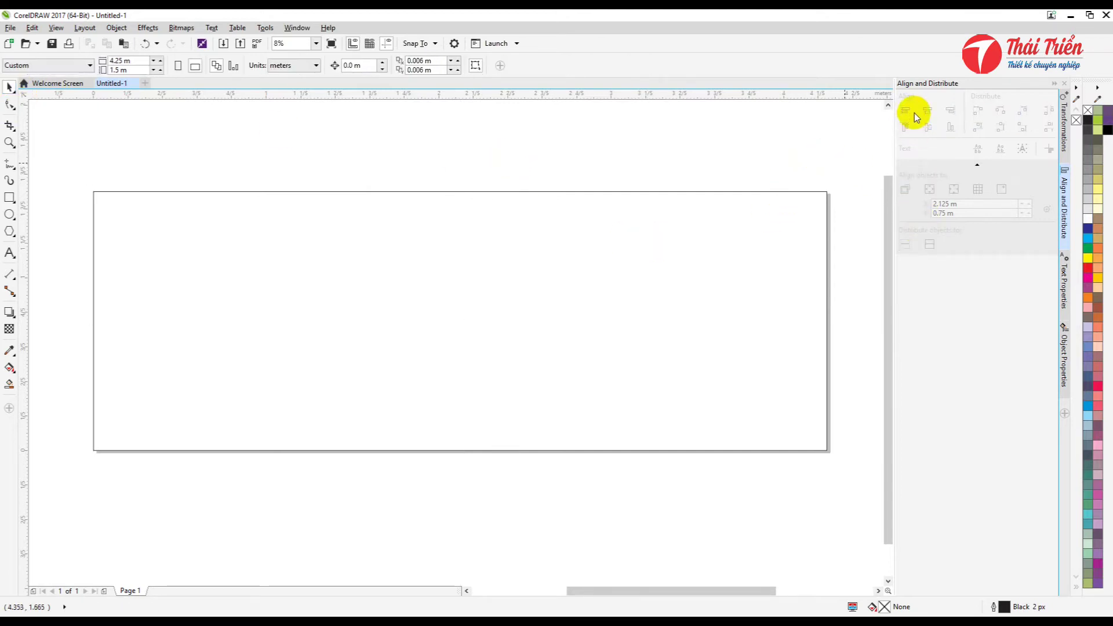
pyautogui.click(1054, 86)
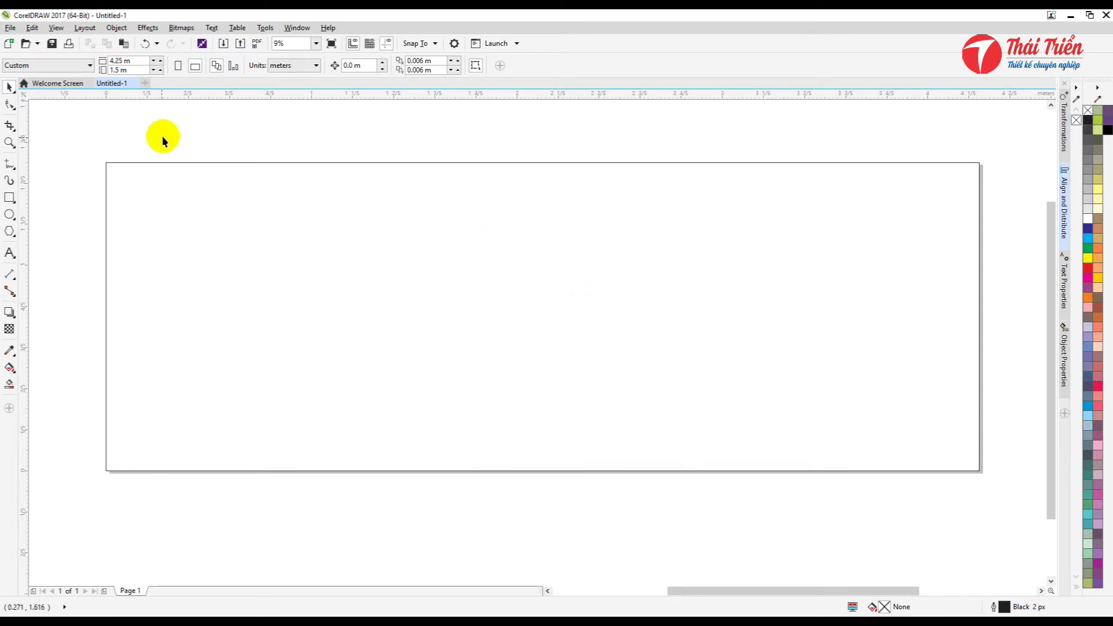
# Set the page width to 4.5 m
pyautogui.click(124, 60)
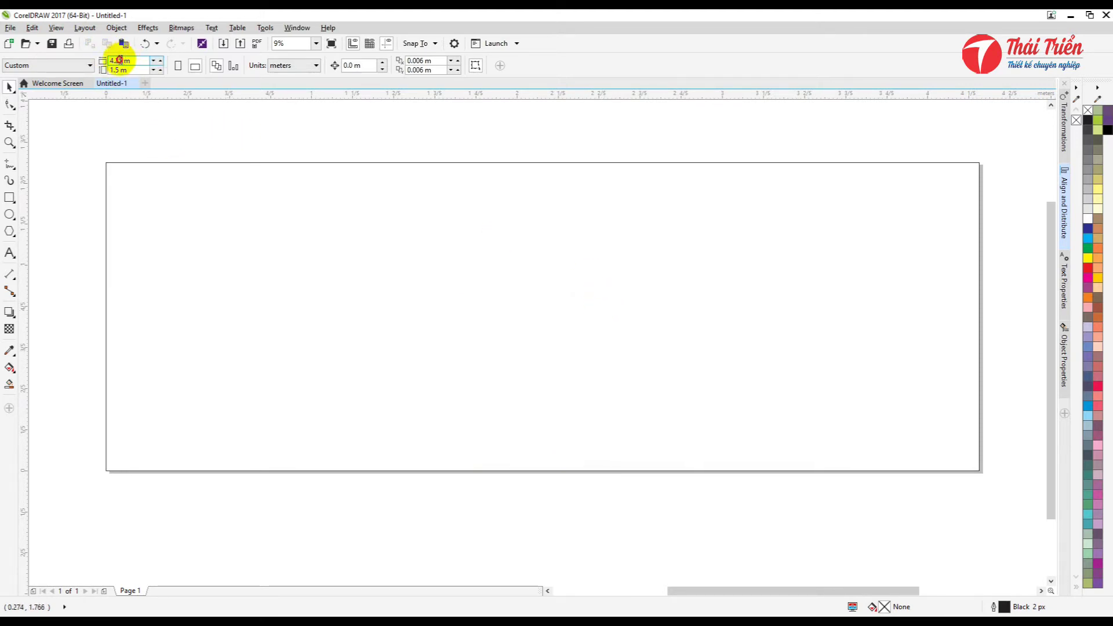
pyautogui.write('5')
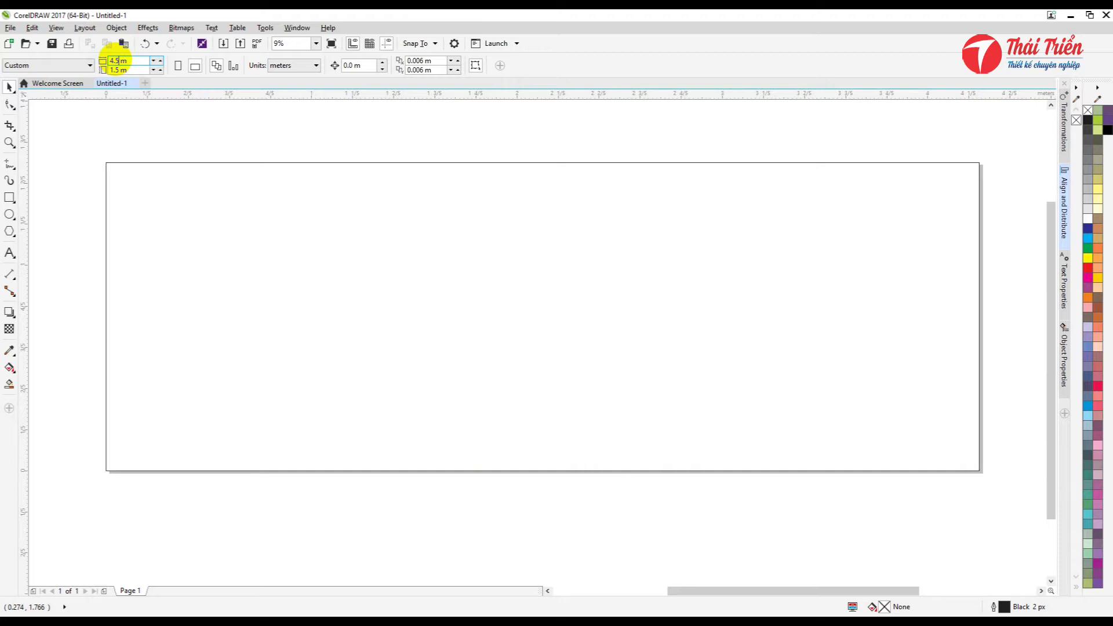
pyautogui.click(136, 68)
pyautogui.press('Return')
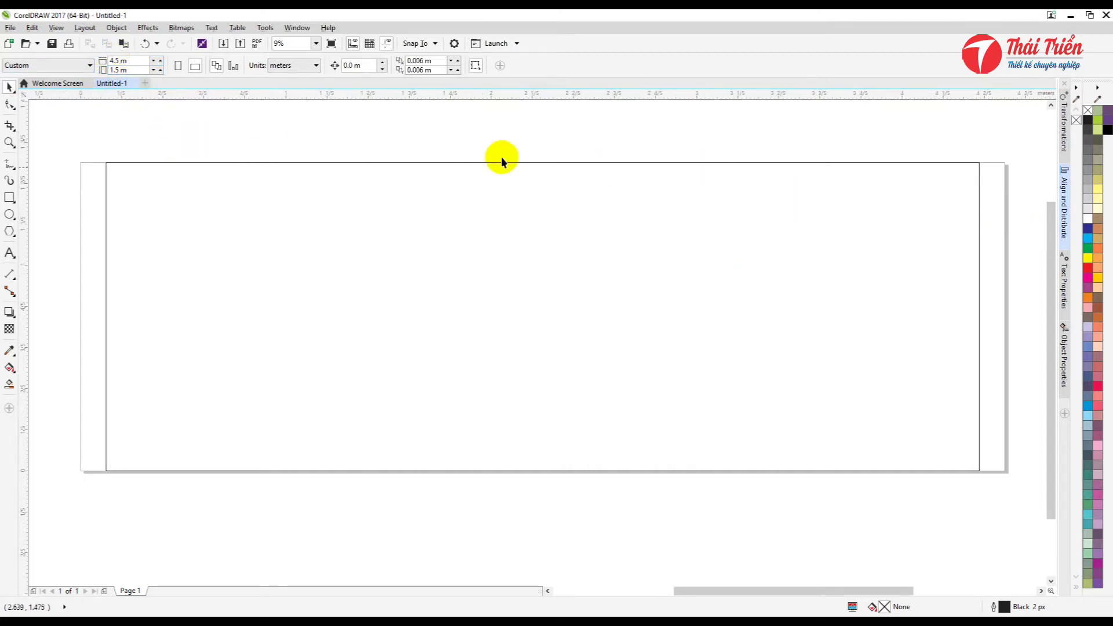
# Set the rectangle's width to 4.5 m to match the page
pyautogui.click(430, 227)
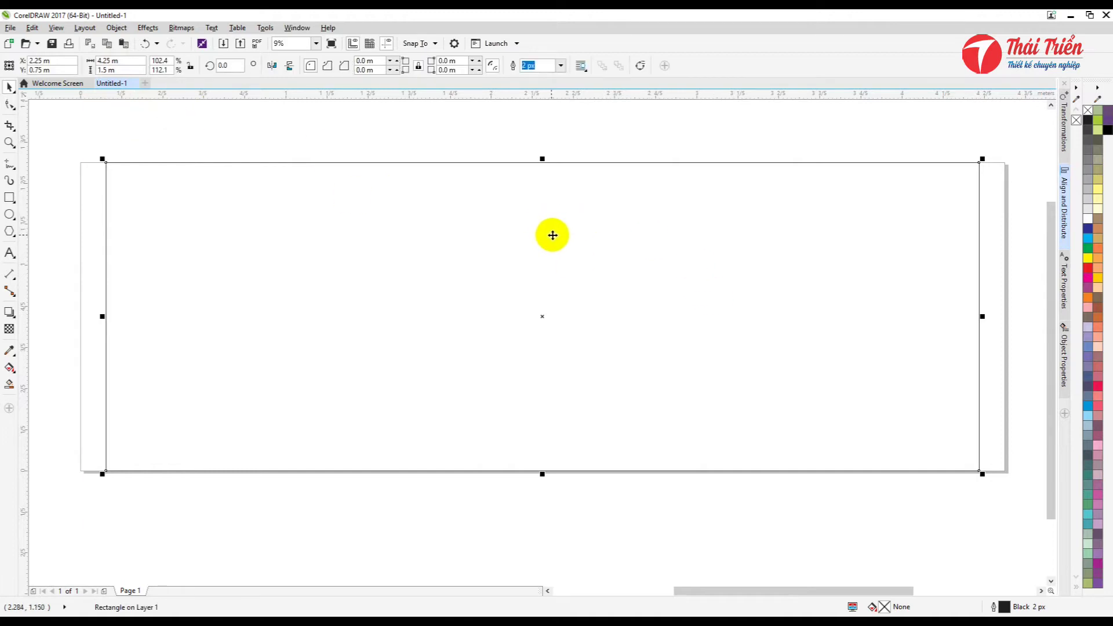
pyautogui.click(109, 62)
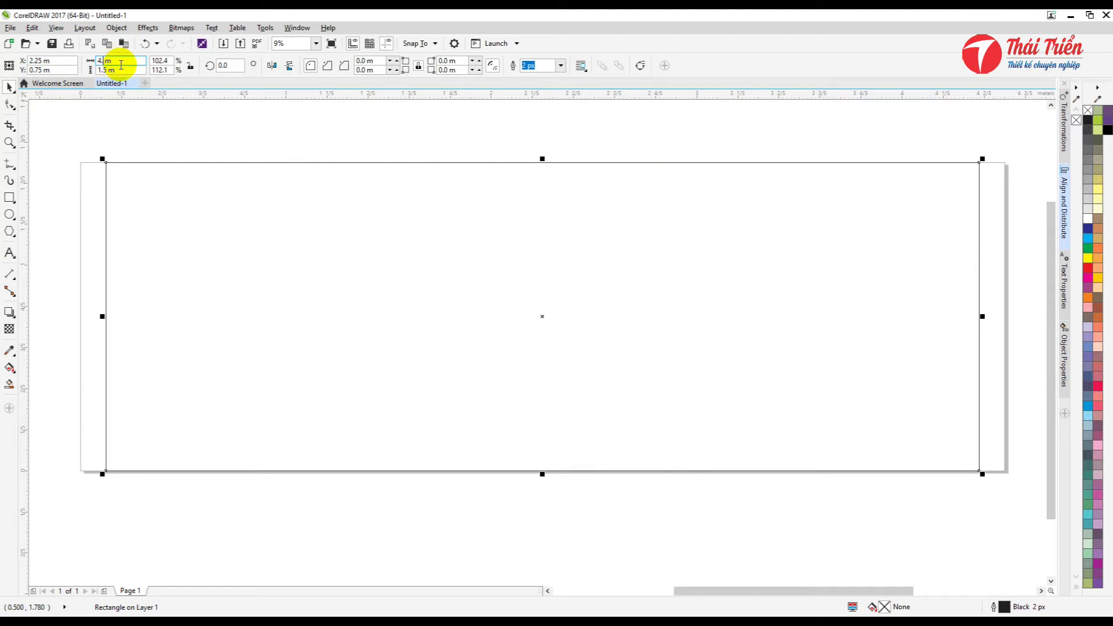
pyautogui.press('Return')
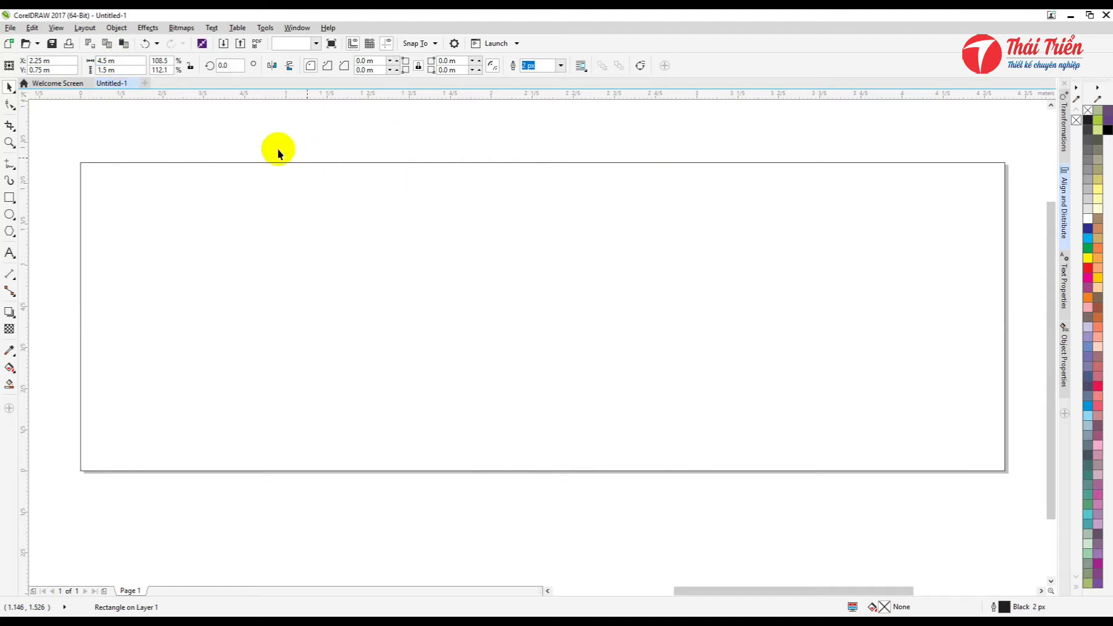
# Scale the rectangle proportionally to 4.6 m wide, and unlock its ratio to set only the width to 4.4 m
pyautogui.click(192, 66)
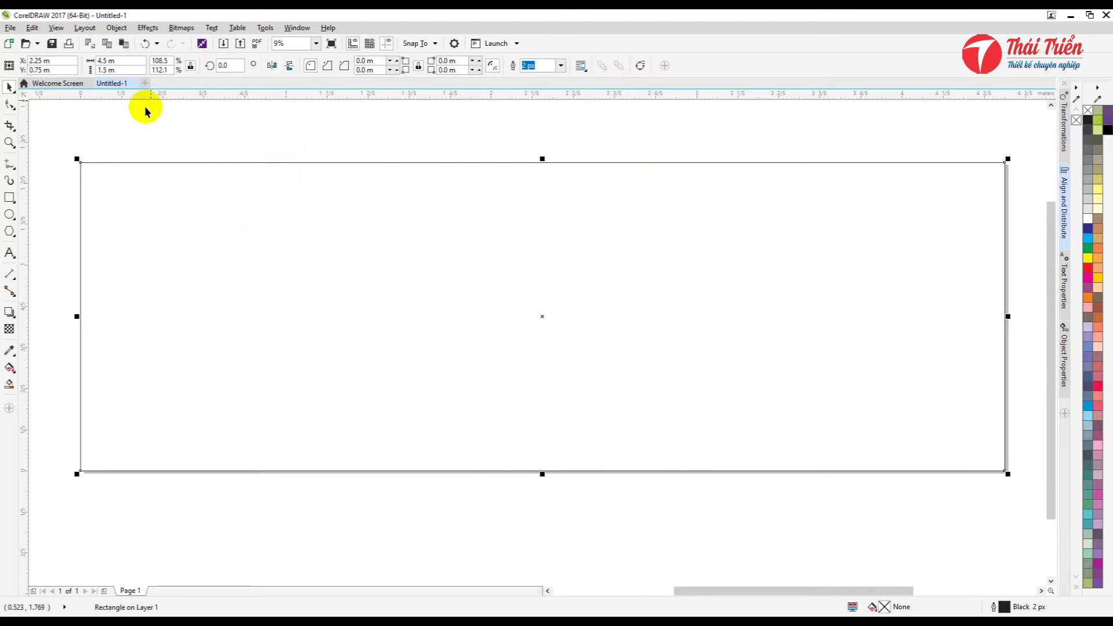
pyautogui.click(102, 60)
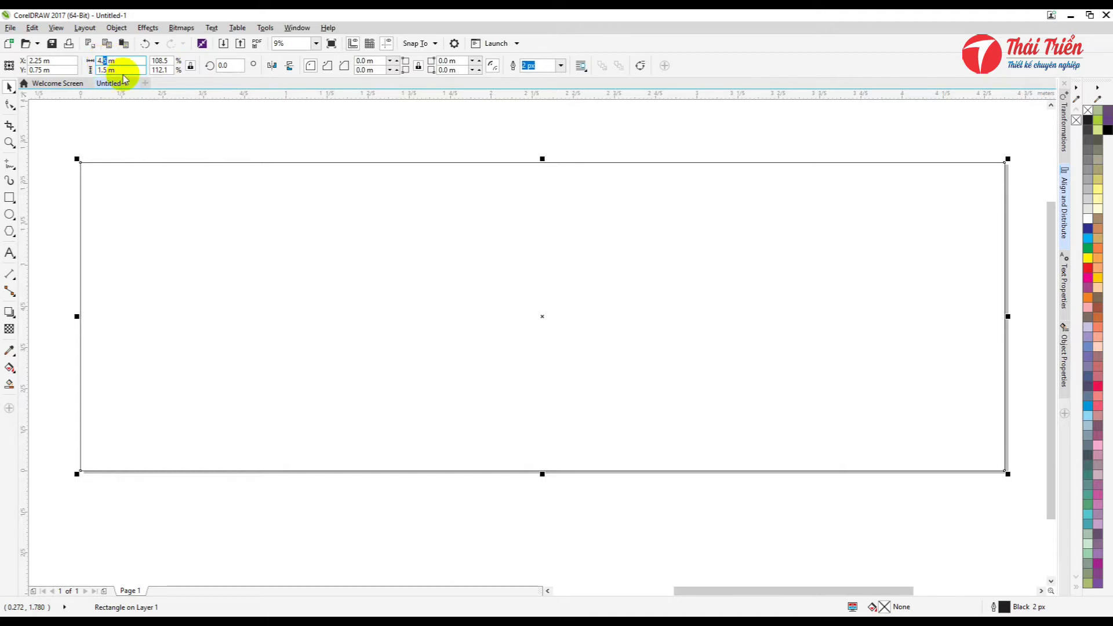
pyautogui.press('Return')
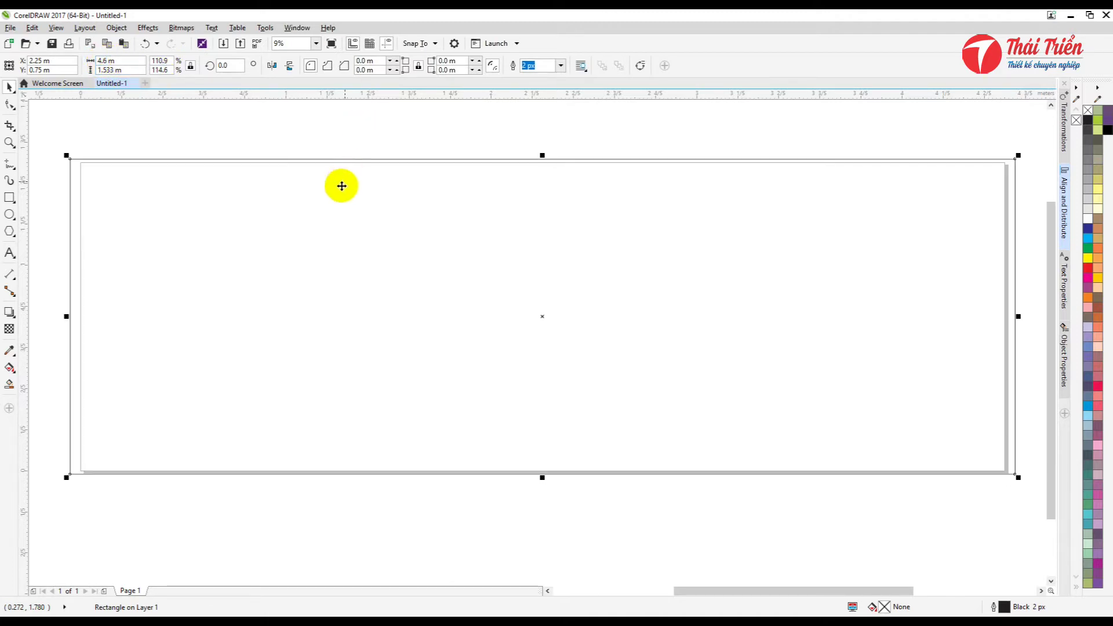
pyautogui.click(190, 69)
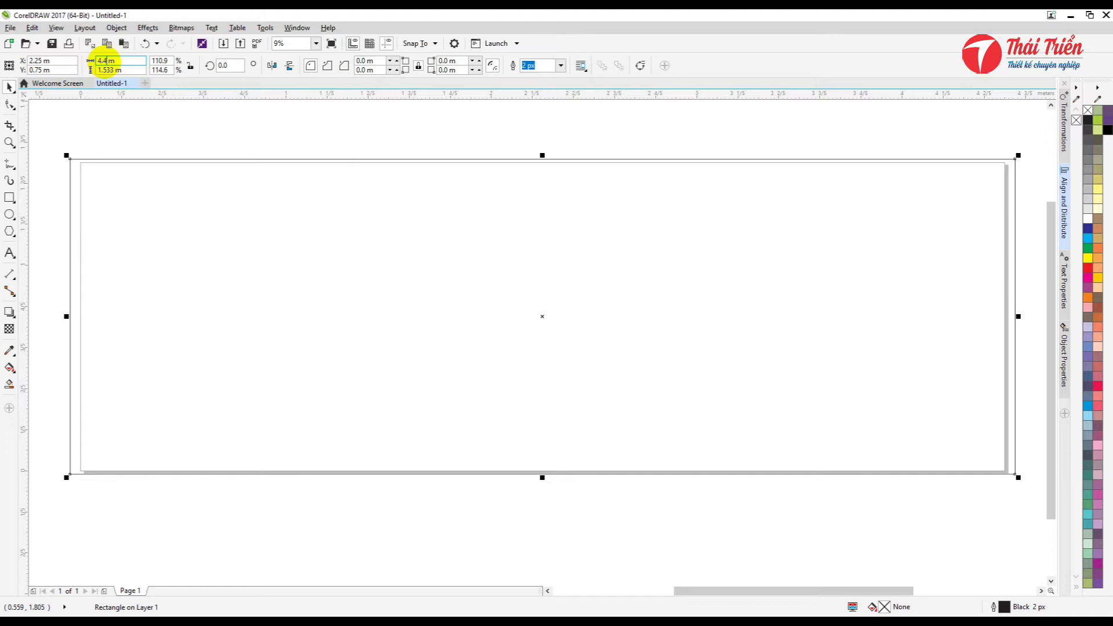
pyautogui.press('Return')
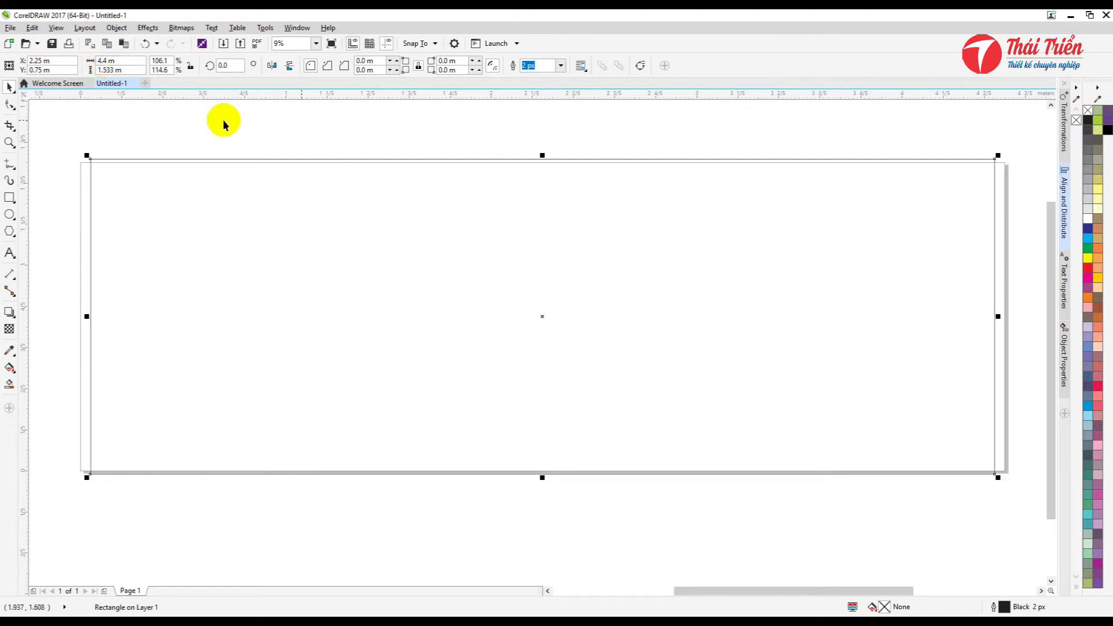
# Set the rectangle's size to 4.5 m wide by 1.5 m high with the ratio unlocked
pyautogui.click(105, 61)
pyautogui.press('BackSpace')
pyautogui.write('5')
pyautogui.doubleClick(118, 70)
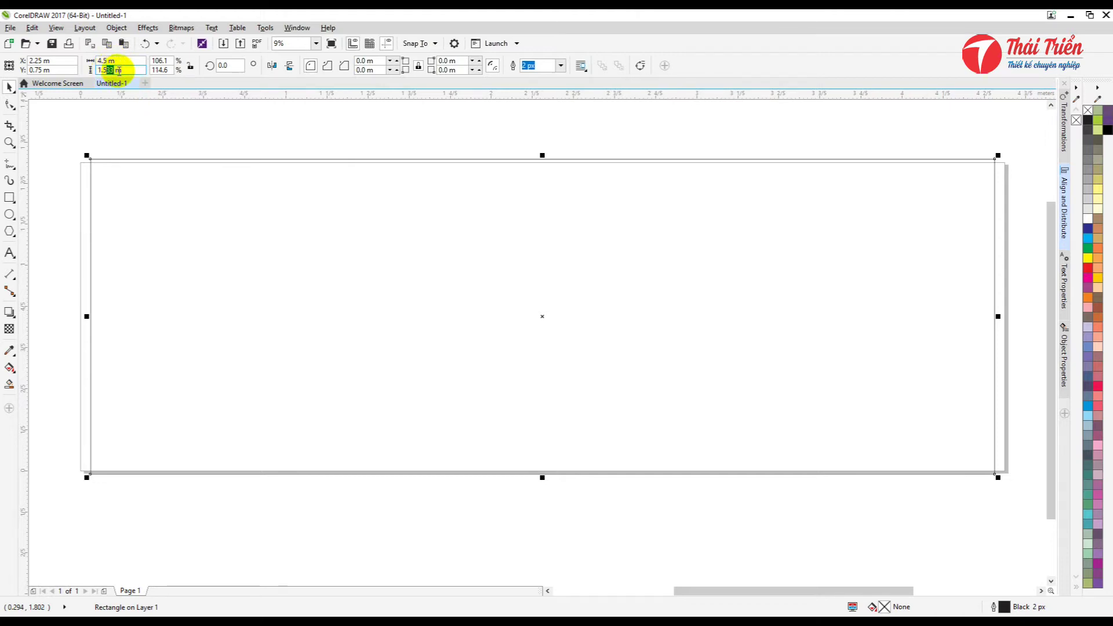
pyautogui.write('1.5')
pyautogui.press('Return')
# Fill the page-sized rectangle with white
pyautogui.click(580, 139)
pyautogui.scroll(-1, 707, 223)
pyautogui.scroll(1, 673, 236)
pyautogui.click(498, 208)
pyautogui.scroll(-1, 571, 214)
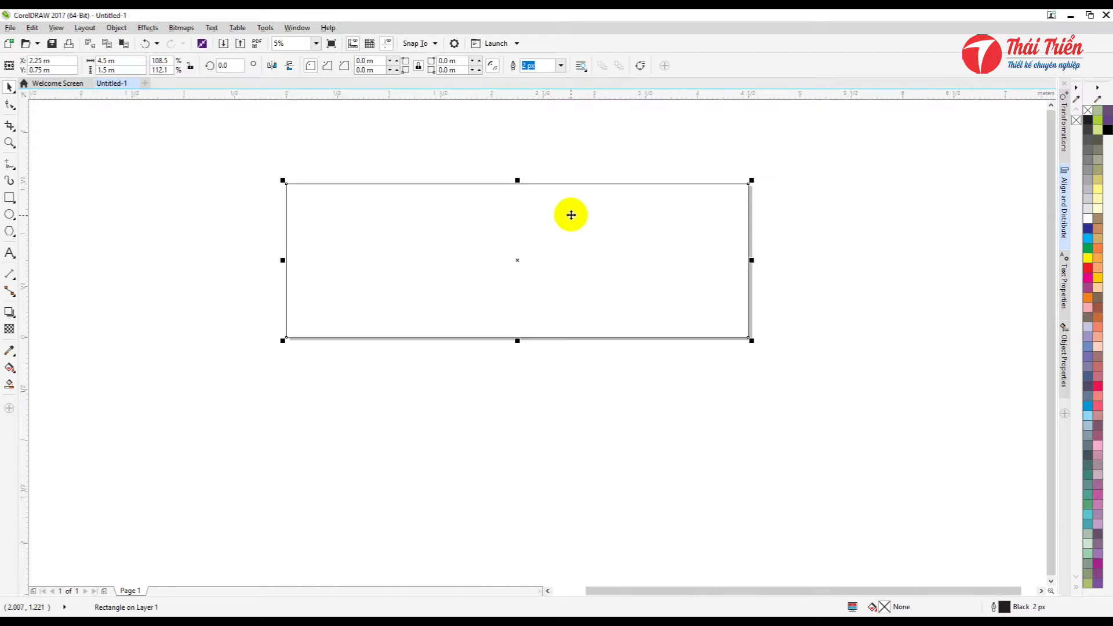
pyautogui.click(1087, 219)
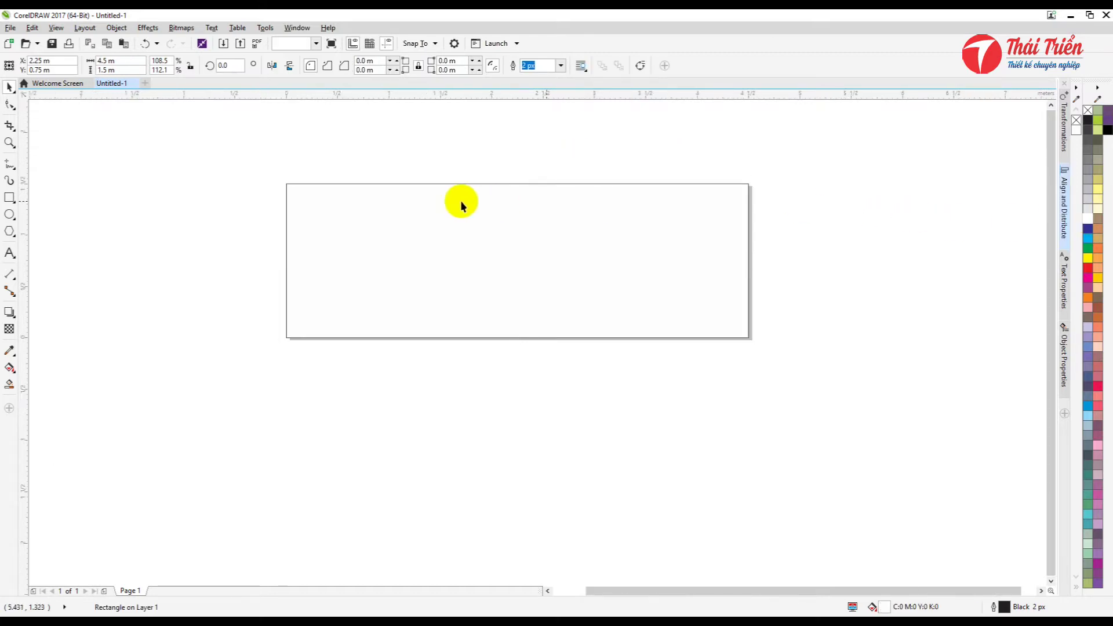
# Examine the white rectangle and how its edges fit the page, both close up and from afar
pyautogui.click(486, 172)
pyautogui.scroll(1, 485, 172)
pyautogui.scroll(-1, 347, 188)
pyautogui.scroll(1, 641, 231)
pyautogui.scroll(-1, 686, 291)
pyautogui.scroll(1, 481, 183)
pyautogui.scroll(-1, 614, 306)
pyautogui.scroll(1, 586, 386)
pyautogui.scroll(-1, 602, 389)
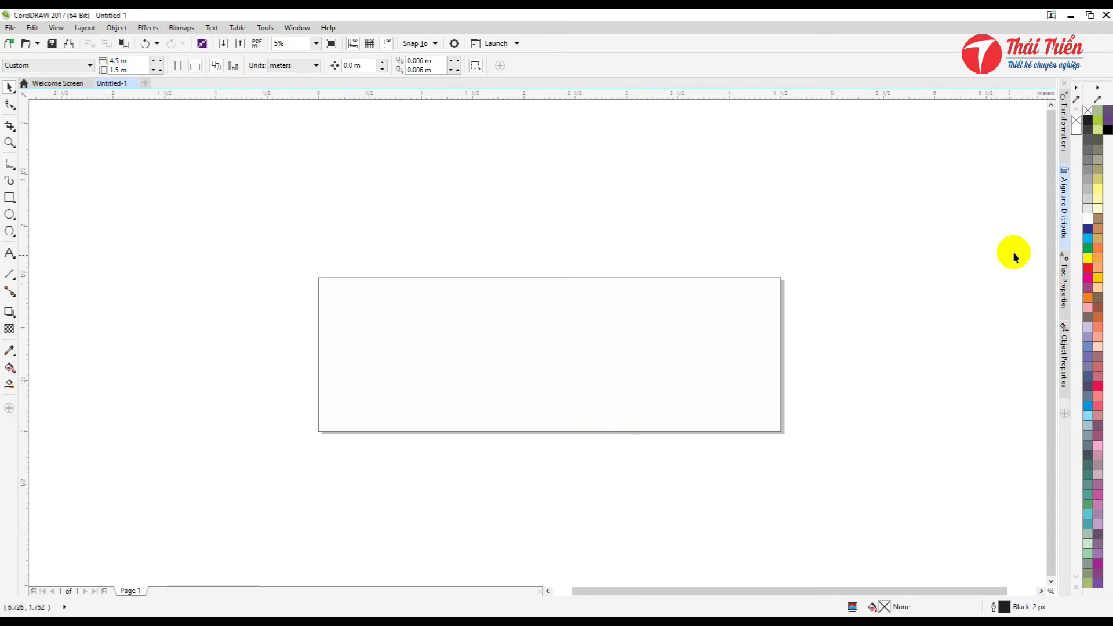
pyautogui.scroll(1, 636, 392)
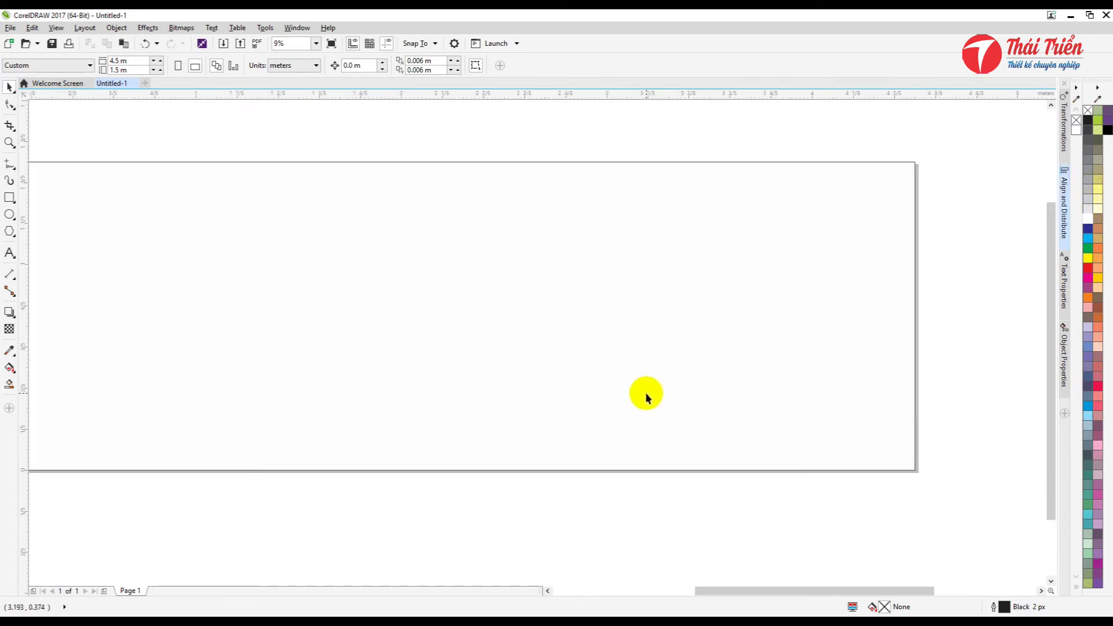
pyautogui.click(917, 261)
pyautogui.click(556, 301)
pyautogui.scroll(-1, 634, 300)
pyautogui.scroll(1, 571, 369)
pyautogui.scroll(-1, 541, 510)
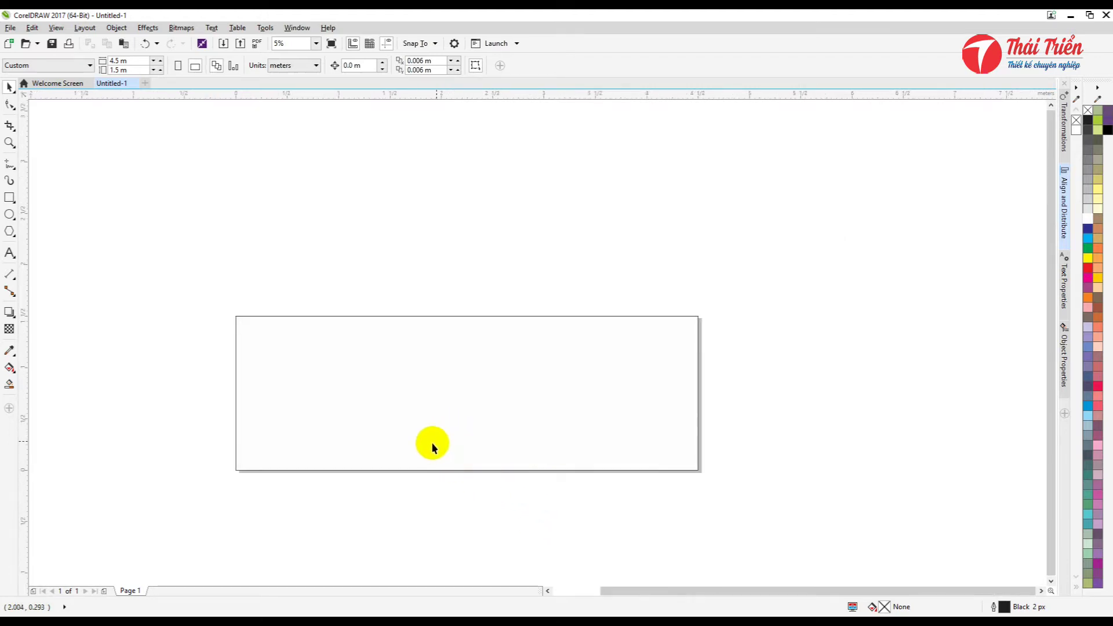
pyautogui.scroll(1, 478, 405)
pyautogui.scroll(-1, 400, 393)
pyautogui.scroll(1, 330, 451)
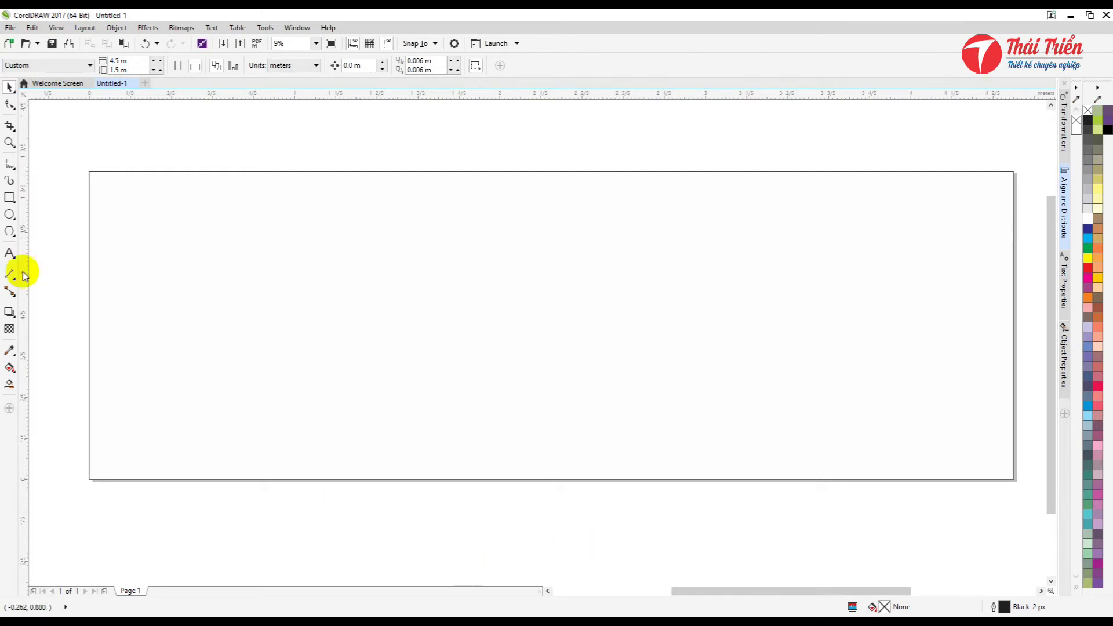
# Draw a strip along the bottom of the page, about 4.5 m wide and 0.194 m high
pyautogui.click(9, 198)
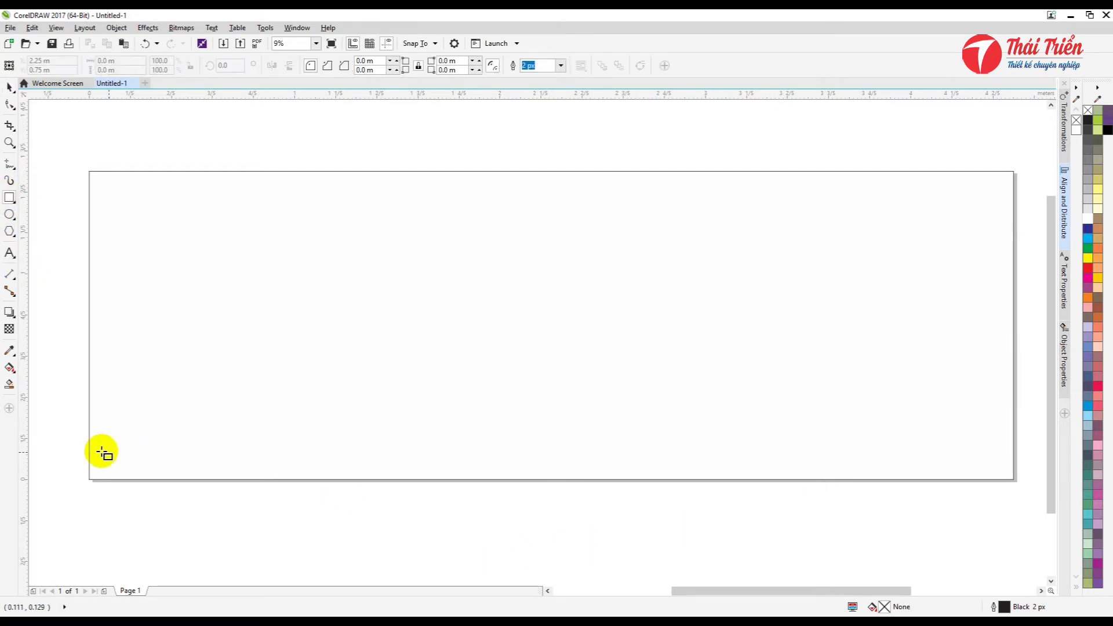
pyautogui.moveTo(90, 445)
pyautogui.mouseDown()
pyautogui.moveTo(983, 467)
pyautogui.moveTo(1015, 481)
pyautogui.mouseUp()
pyautogui.moveTo(551, 442); pyautogui.dragTo(554, 436)
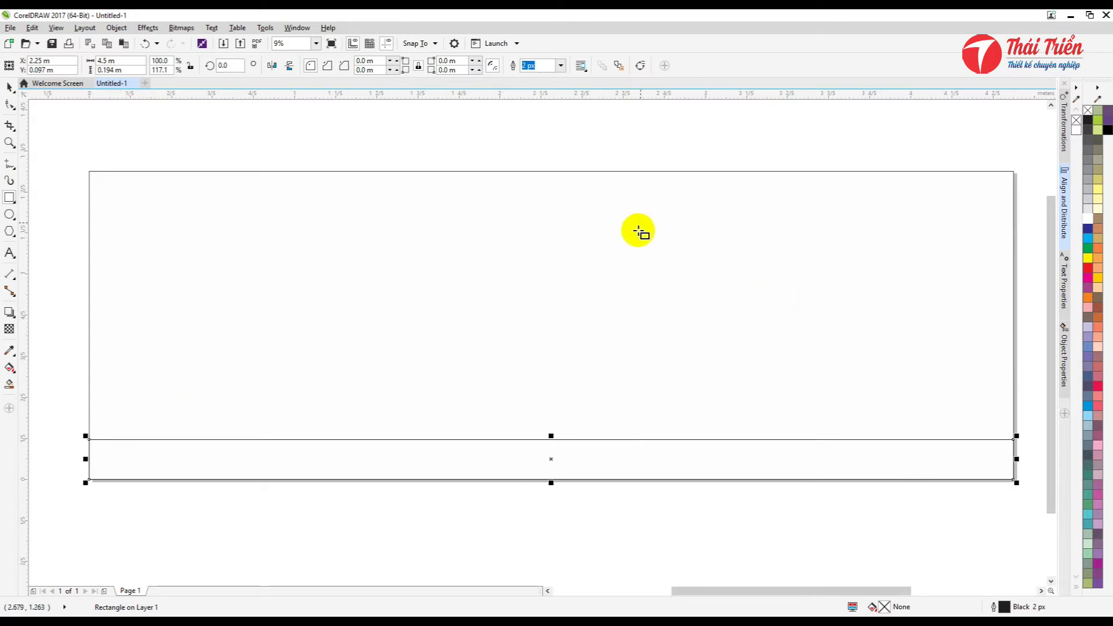
# Draw a small rectangle inside the page and move it to the upper middle of the layout
pyautogui.scroll(-2, 638, 228)
pyautogui.scroll(2, 548, 227)
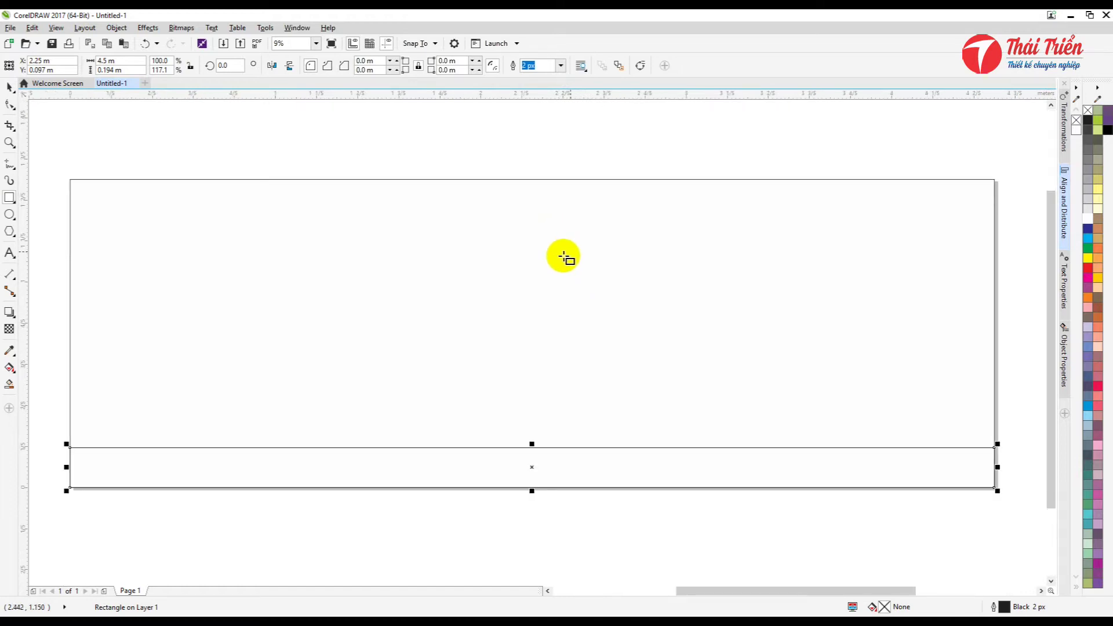
pyautogui.moveTo(104, 203); pyautogui.dragTo(245, 320)
pyautogui.click(9, 88)
pyautogui.moveTo(197, 252); pyautogui.dragTo(559, 244)
pyautogui.moveTo(552, 217); pyautogui.dragTo(547, 217)
pyautogui.click(221, 186)
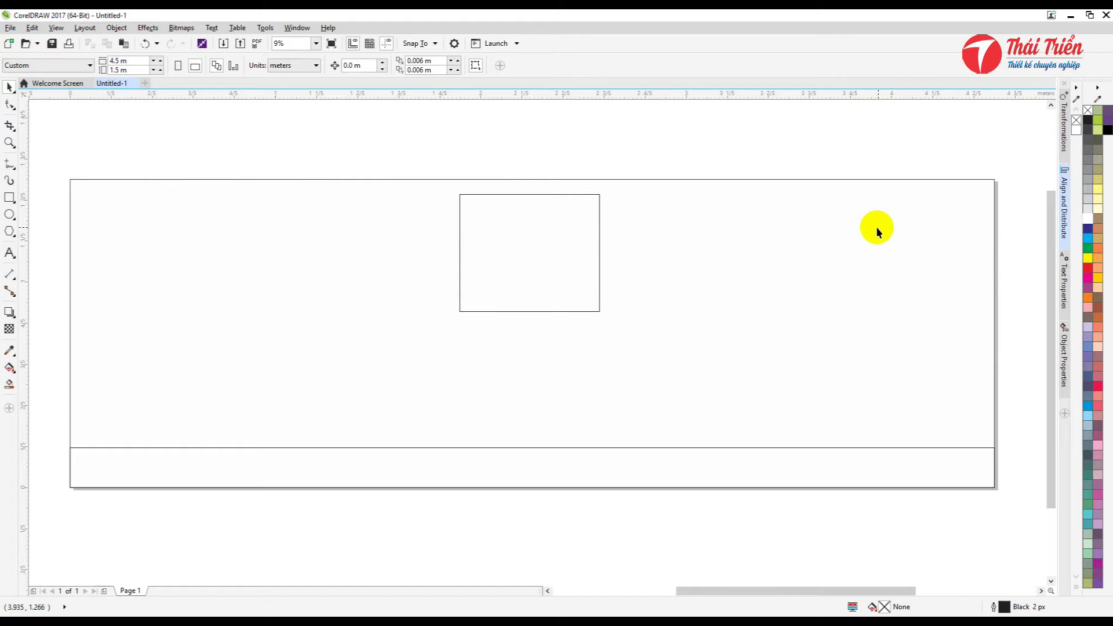
# Stretch the white background rectangle upward beyond the page to a height of about 2.44 m
pyautogui.click(550, 232)
pyautogui.click(517, 135)
pyautogui.scroll(-1, 520, 248)
pyautogui.click(524, 211)
pyautogui.moveTo(524, 211); pyautogui.dragTo(532, 112)
pyautogui.scroll(-1, 539, 193)
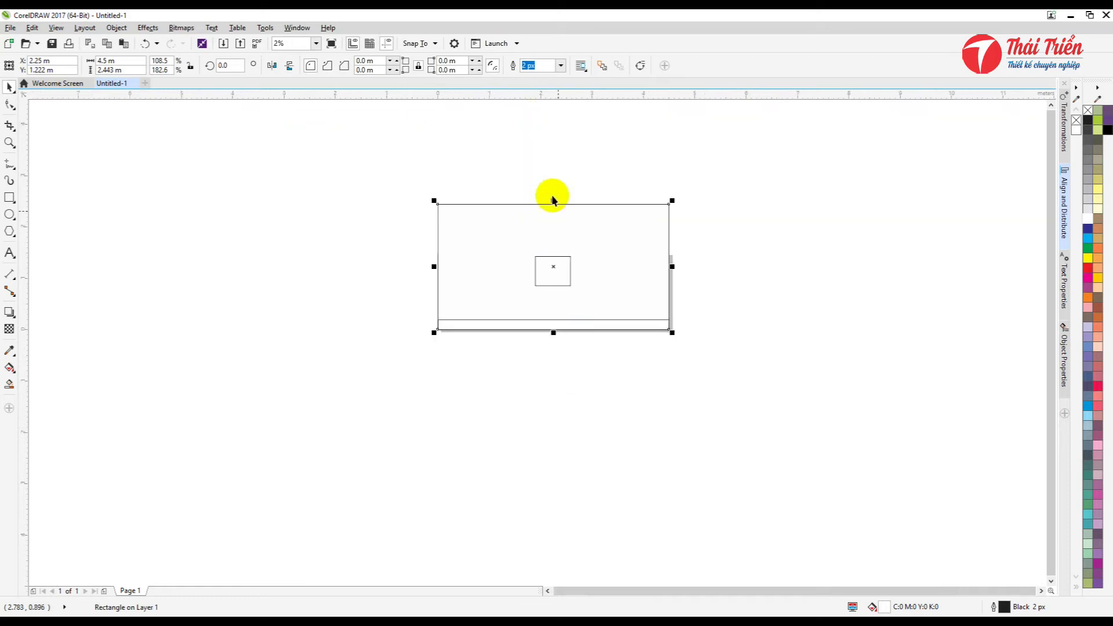
# Stretch the white background rectangle upward to about 2.99 m high and move the small rectangle to its upper left
pyautogui.scroll(1, 551, 193)
pyautogui.moveTo(552, 212); pyautogui.dragTo(557, 159)
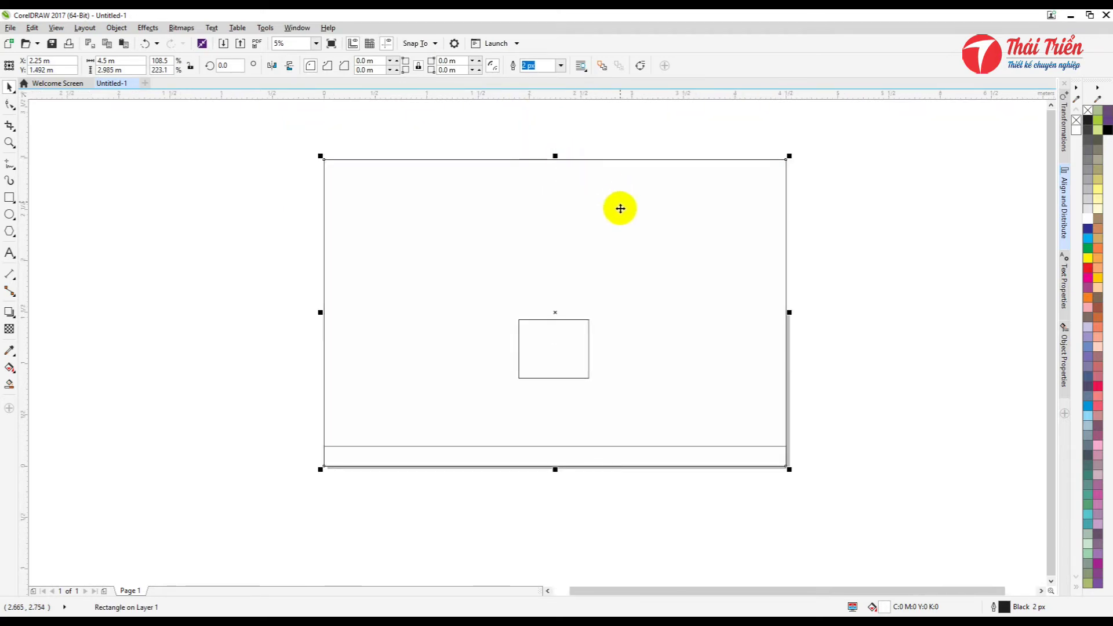
pyautogui.click(613, 314)
pyautogui.click(579, 343)
pyautogui.moveTo(579, 343); pyautogui.dragTo(574, 190)
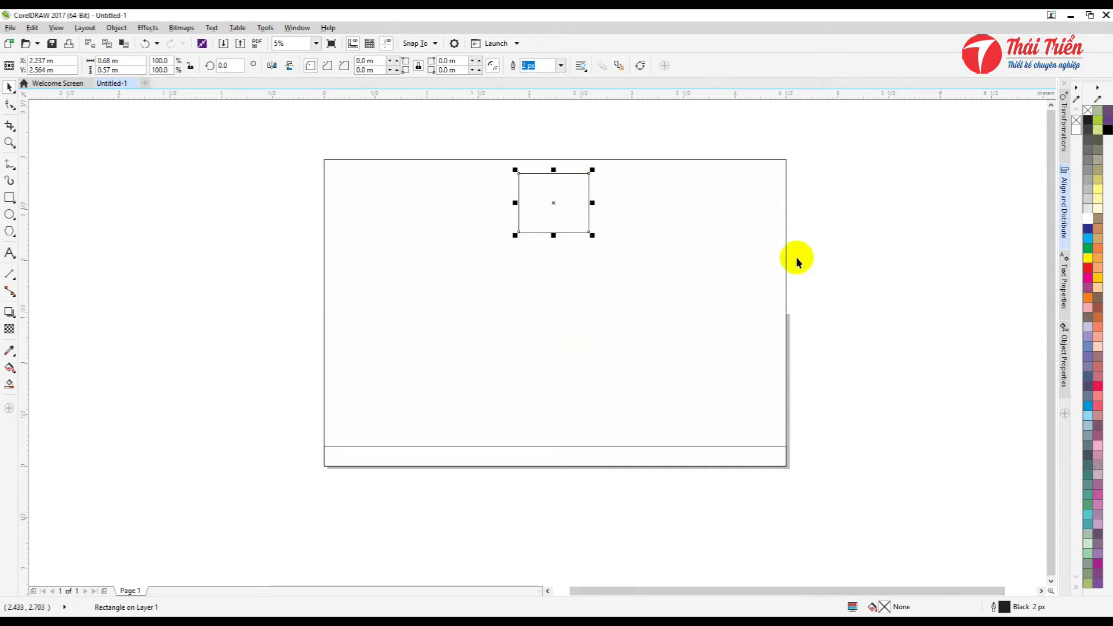
pyautogui.moveTo(554, 200); pyautogui.dragTo(384, 203)
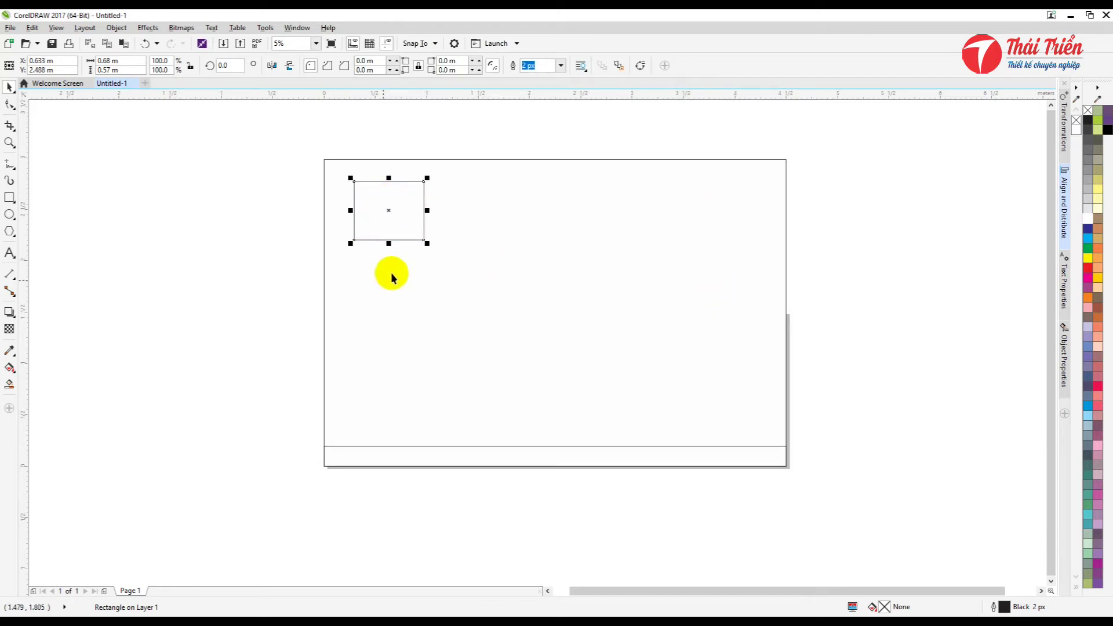
pyautogui.click(403, 216)
# Undo the small rectangle's moves and the upward stretches of the background rectangle
pyautogui.hotkey('ctrl', 'z')
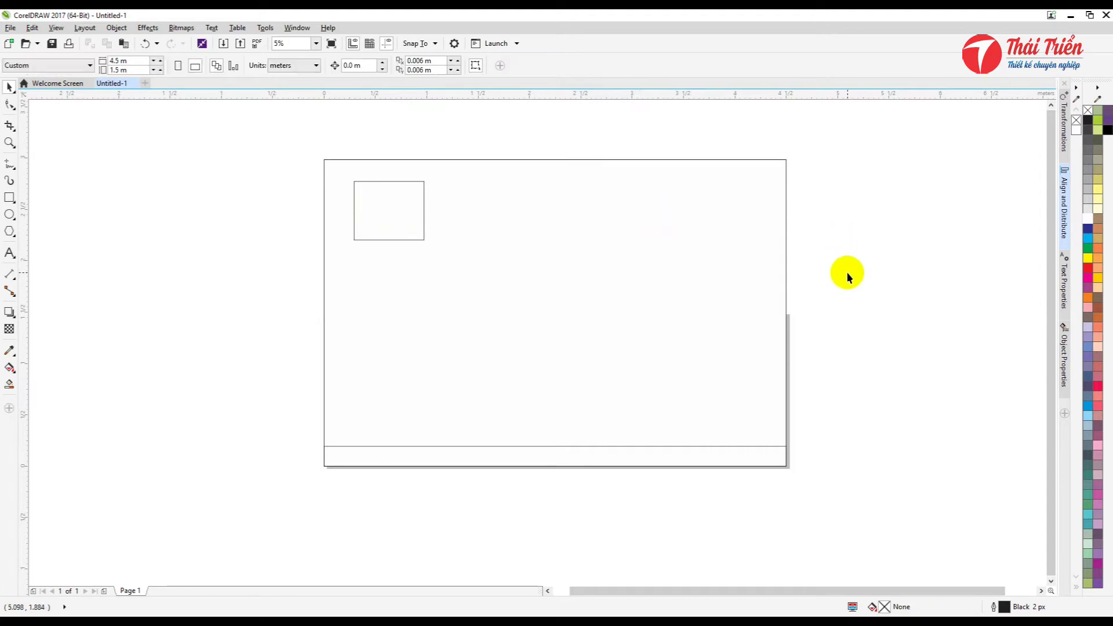
pyautogui.hotkey('ctrl', 'z')
pyautogui.hotkey('ctrl', 'z')
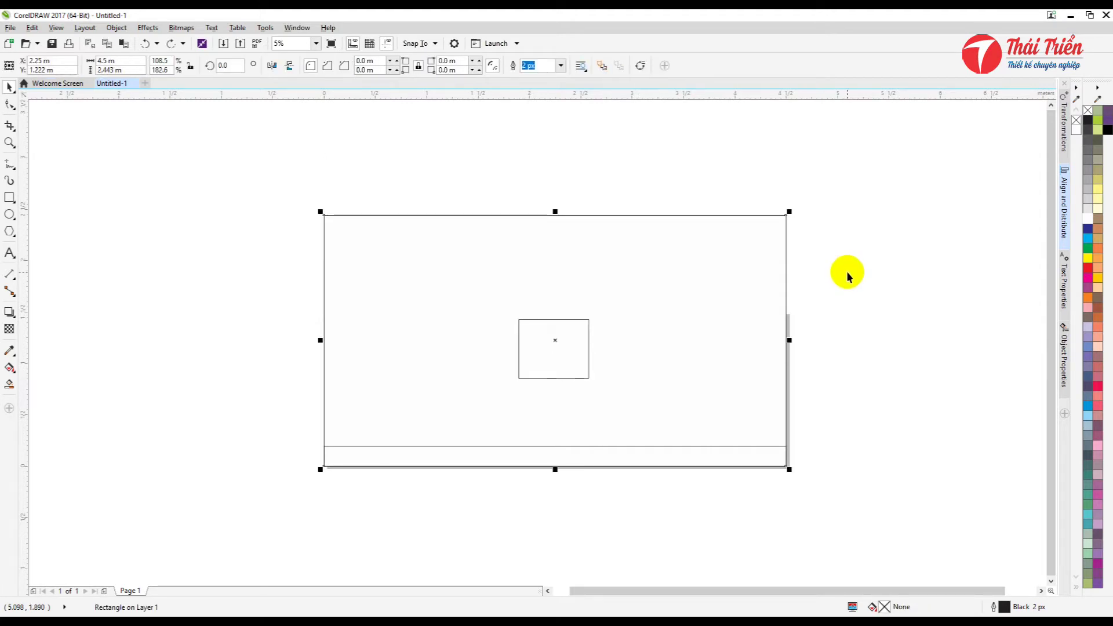
pyautogui.hotkey('ctrl', 'z')
pyautogui.hotkey('ctrl', 'z')
# Move the small rectangle to the upper-left area of the page
pyautogui.scroll(2, 549, 403)
pyautogui.moveTo(582, 286); pyautogui.dragTo(217, 281)
pyautogui.click(309, 161)
pyautogui.click(229, 277)
# Draw a wide box about 3.41 m by 0.257 m near the page top, middle and right-hand boxes, and a lower-left one about 0.675 m by 0.432 m
pyautogui.moveTo(303, 236); pyautogui.dragTo(1003, 289)
pyautogui.moveTo(299, 338)
pyautogui.mouseDown()
pyautogui.moveTo(853, 436)
pyautogui.moveTo(820, 429)
pyautogui.mouseUp()
pyautogui.moveTo(863, 325)
pyautogui.mouseDown()
pyautogui.moveTo(944, 427)
pyautogui.moveTo(994, 458)
pyautogui.mouseUp()
pyautogui.moveTo(142, 383)
pyautogui.mouseDown()
pyautogui.moveTo(309, 468)
pyautogui.moveTo(280, 472)
pyautogui.mouseUp()
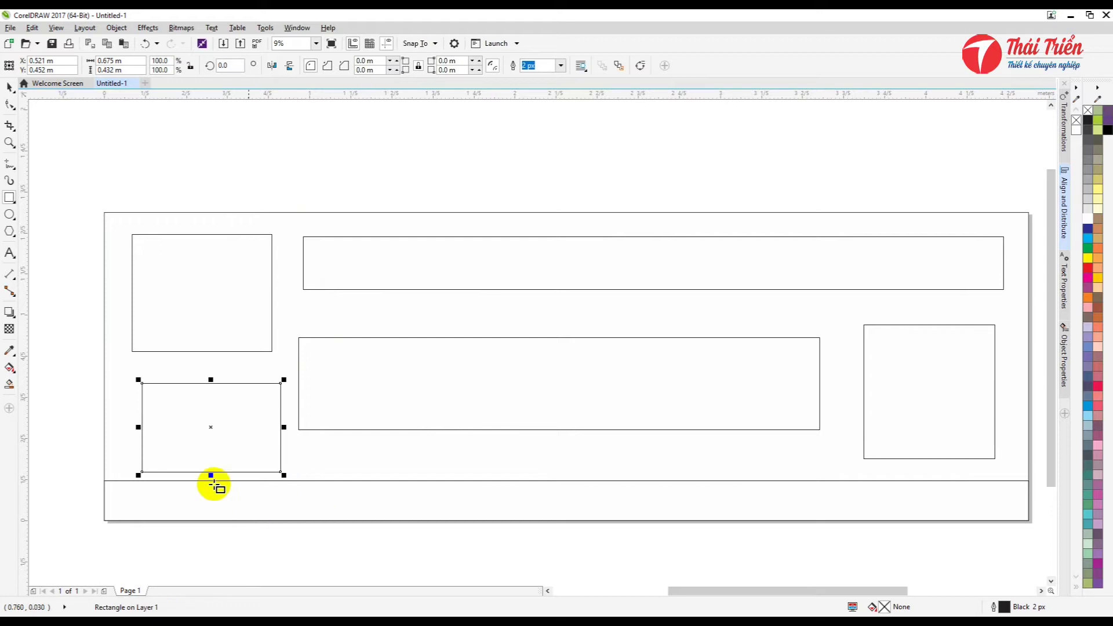
pyautogui.moveTo(228, 433); pyautogui.dragTo(215, 427)
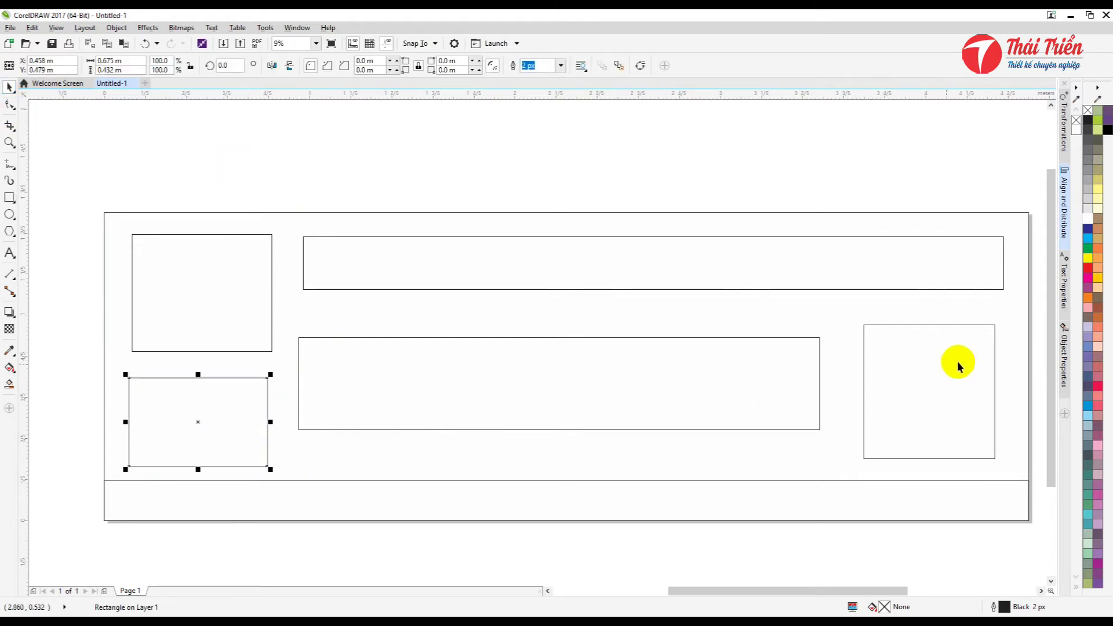
# Delete all placeholder rectangles from the page except the background and the bottom strip
pyautogui.click(345, 197)
pyautogui.scroll(-2, 499, 319)
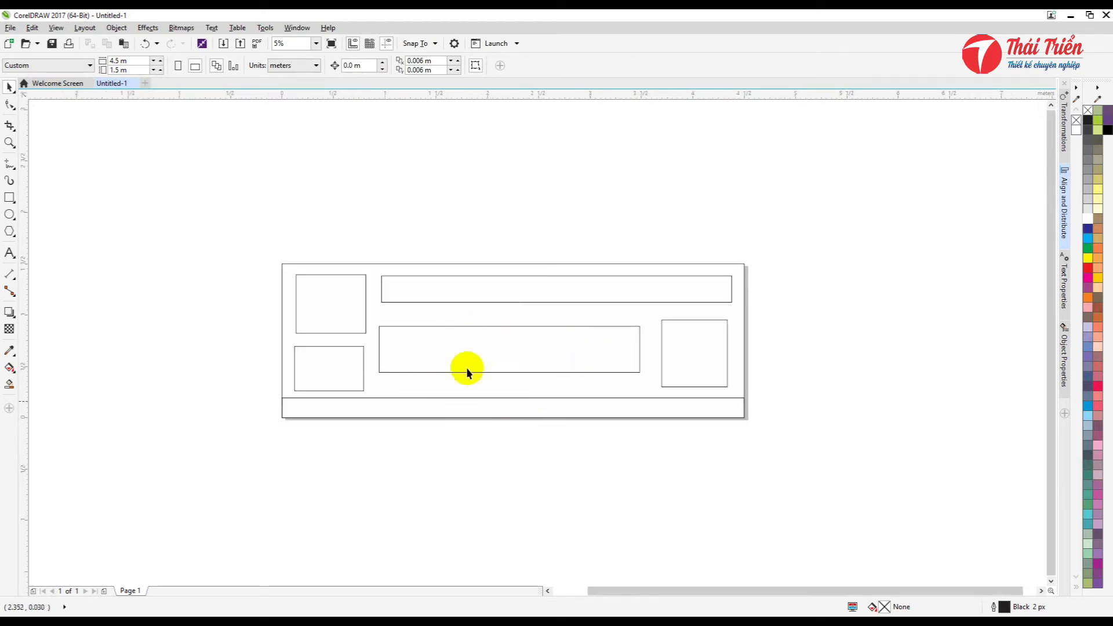
pyautogui.click(348, 307)
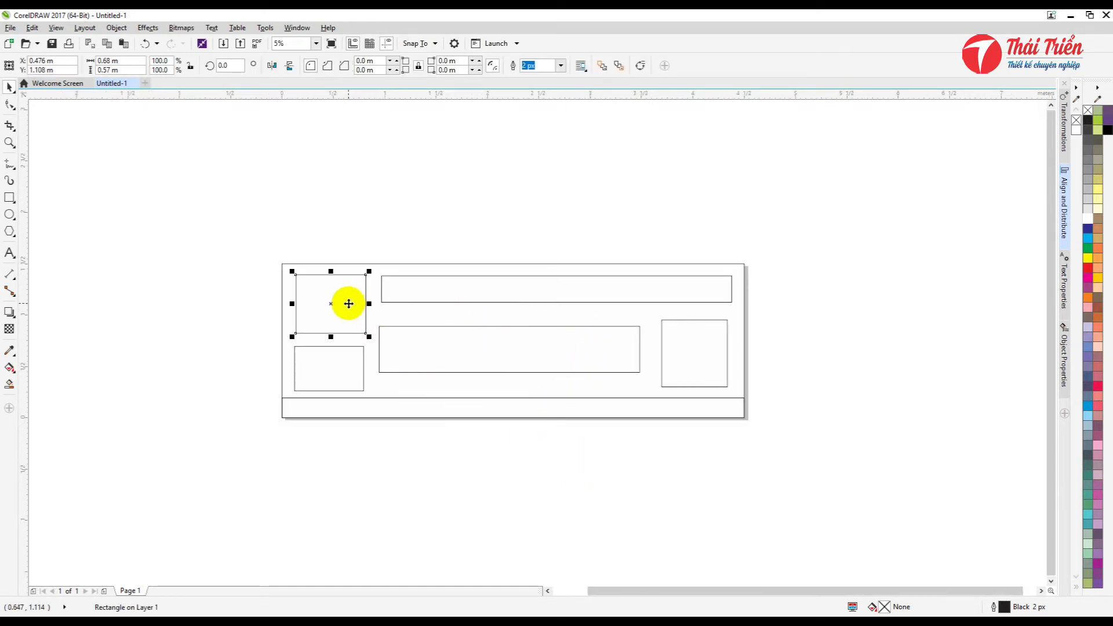
pyautogui.press('Delete')
pyautogui.click(453, 290)
pyautogui.press('Delete')
pyautogui.click(380, 368)
pyautogui.click(402, 353)
pyautogui.click(340, 367)
pyautogui.press('Delete')
pyautogui.click(699, 348)
pyautogui.press('Delete')
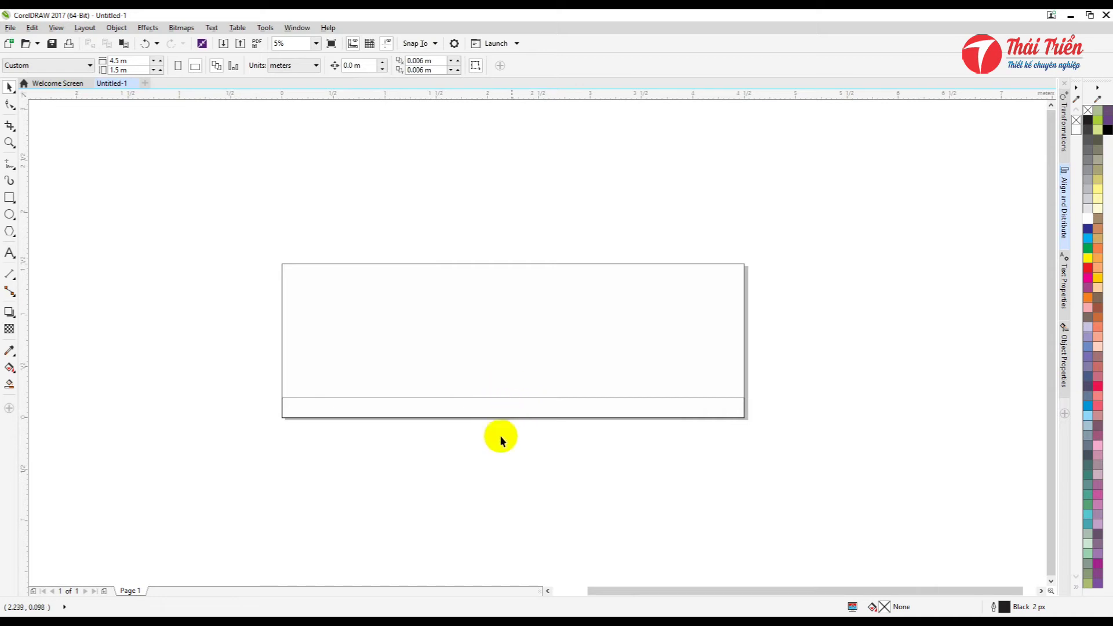
pyautogui.scroll(1, 345, 237)
pyautogui.scroll(-1, 269, 238)
pyautogui.scroll(1, 399, 277)
pyautogui.scroll(-1, 342, 297)
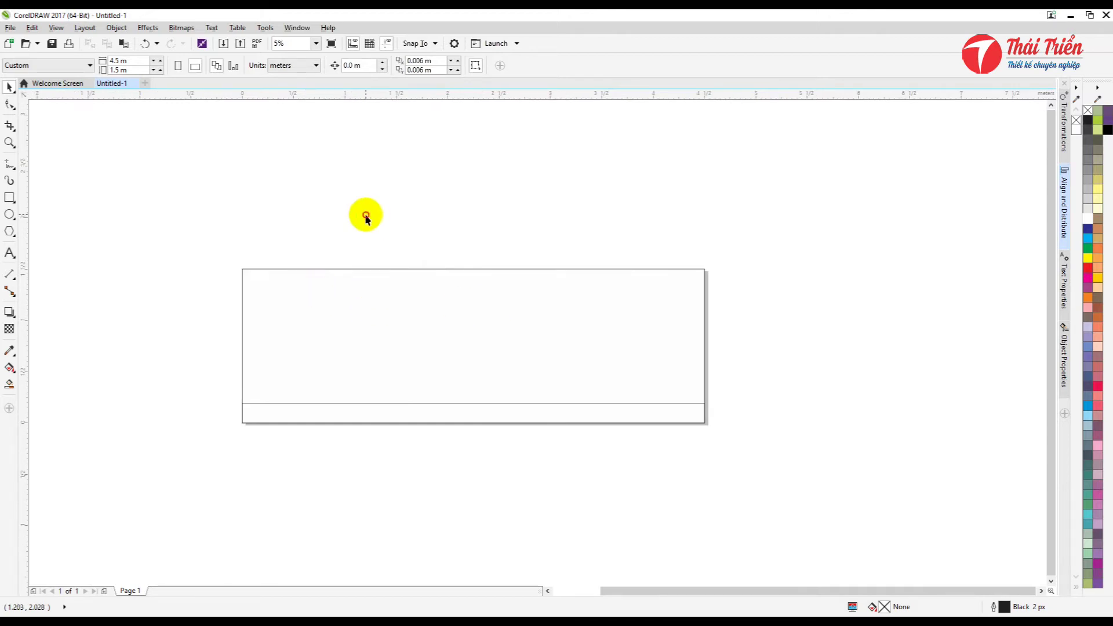
pyautogui.rightClick(318, 197)
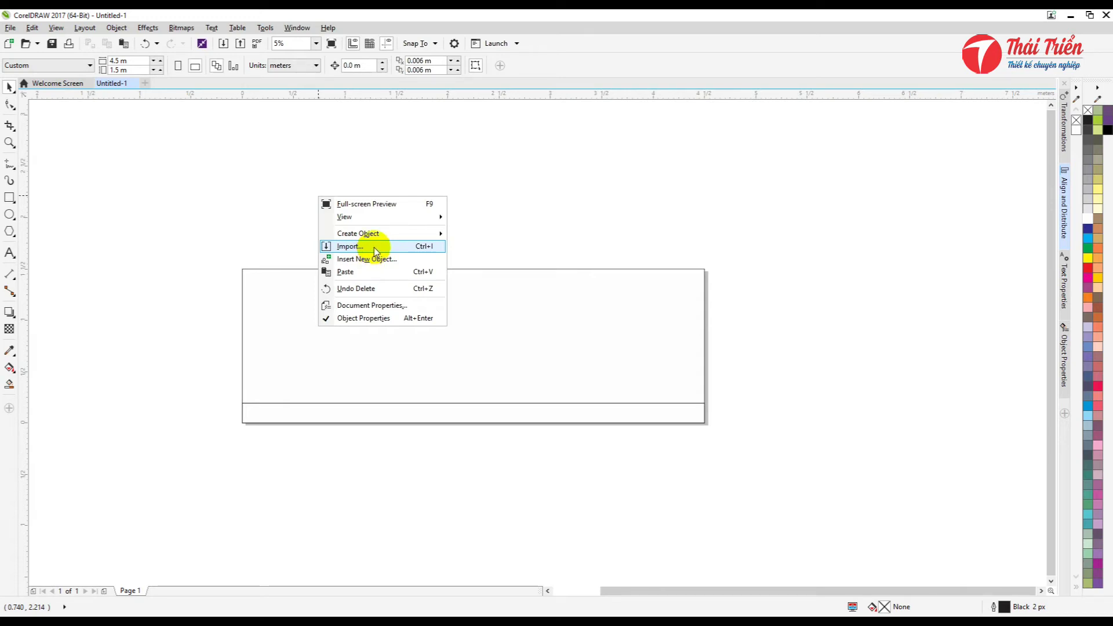
pyautogui.click(255, 215)
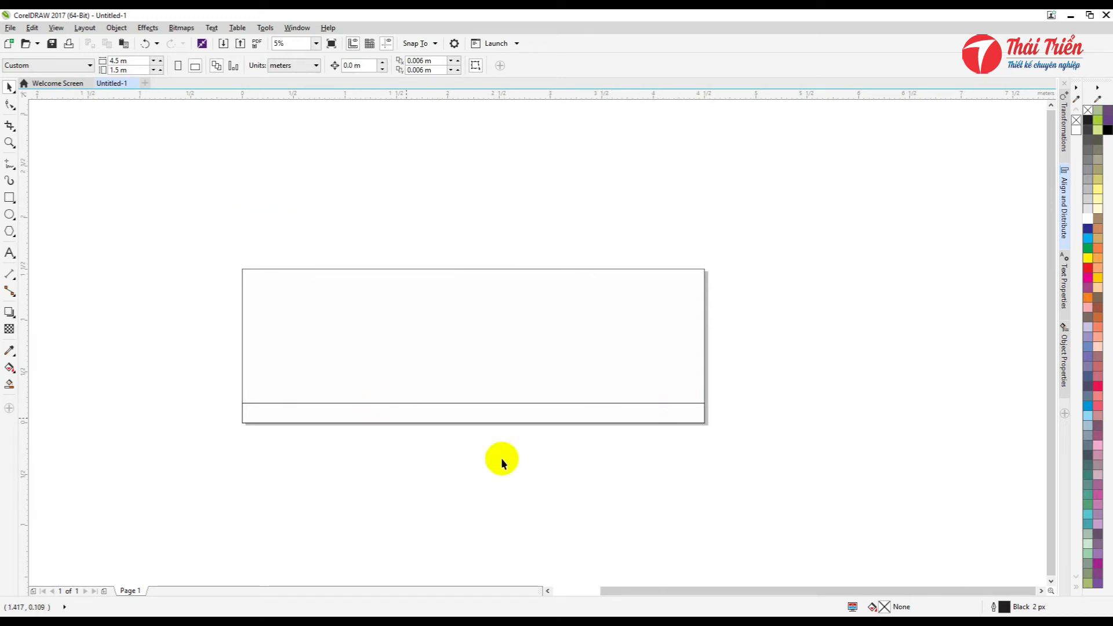
# Import LOGO 20 NAM TTNMN.pdf from the SYC folder, with all pages and text imported as text
pyautogui.rightClick(406, 217)
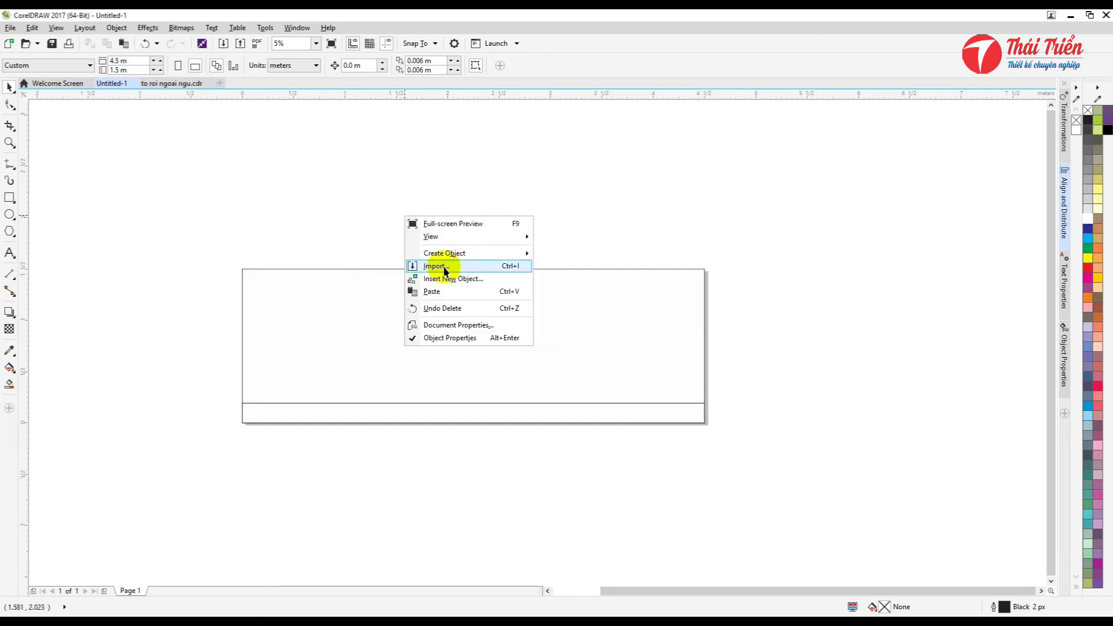
pyautogui.click(445, 268)
pyautogui.scroll(-1, 507, 313)
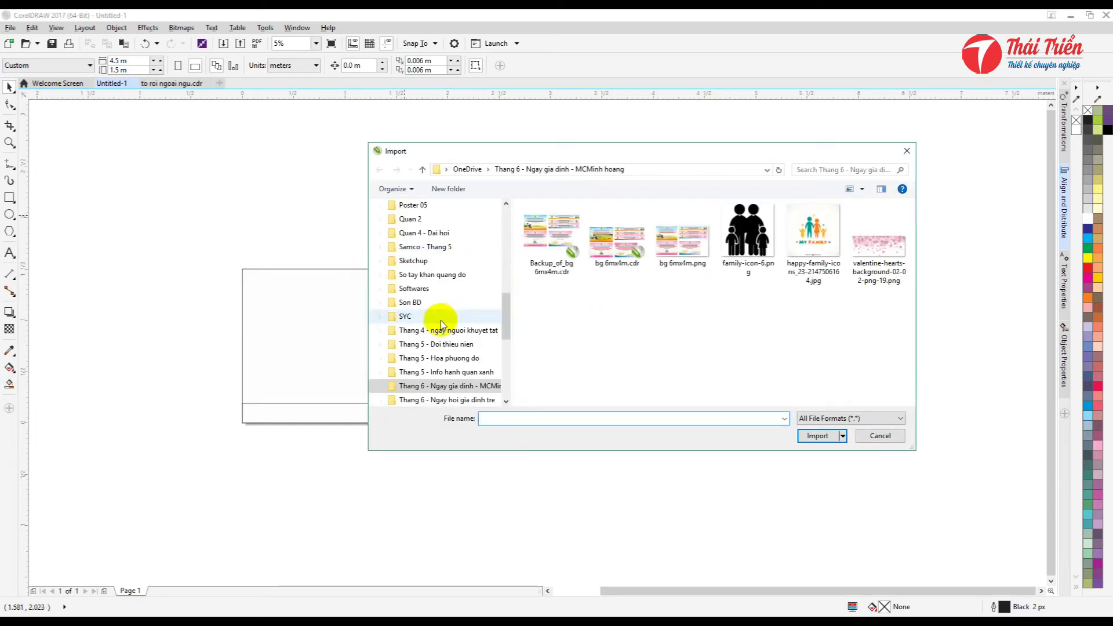
pyautogui.click(432, 317)
pyautogui.scroll(-3, 615, 361)
pyautogui.scroll(-5, 753, 354)
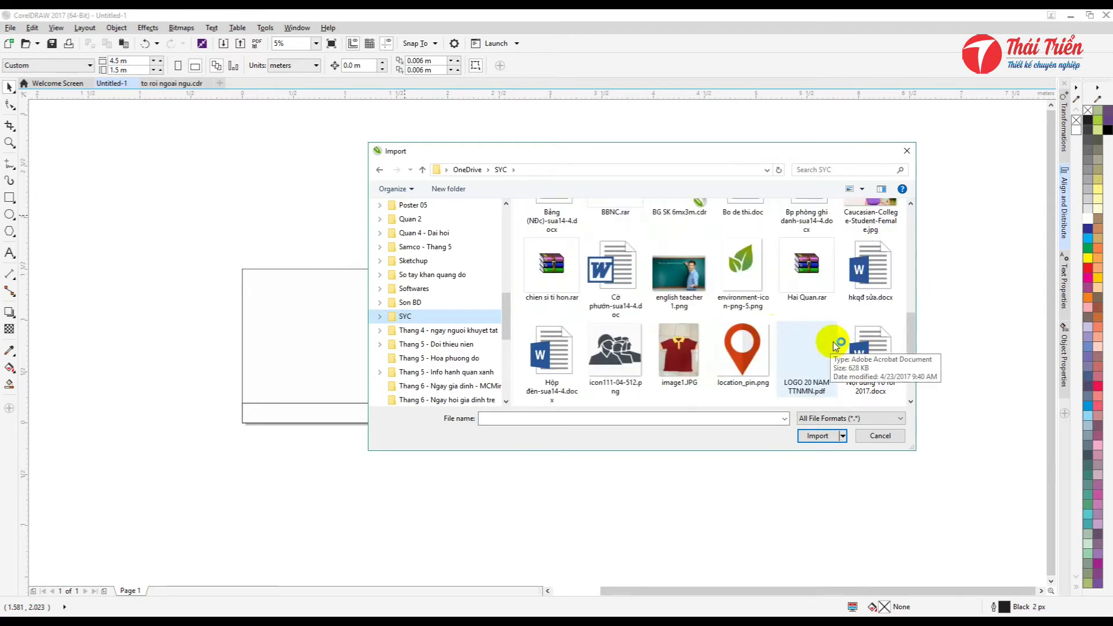
pyautogui.scroll(1, 865, 342)
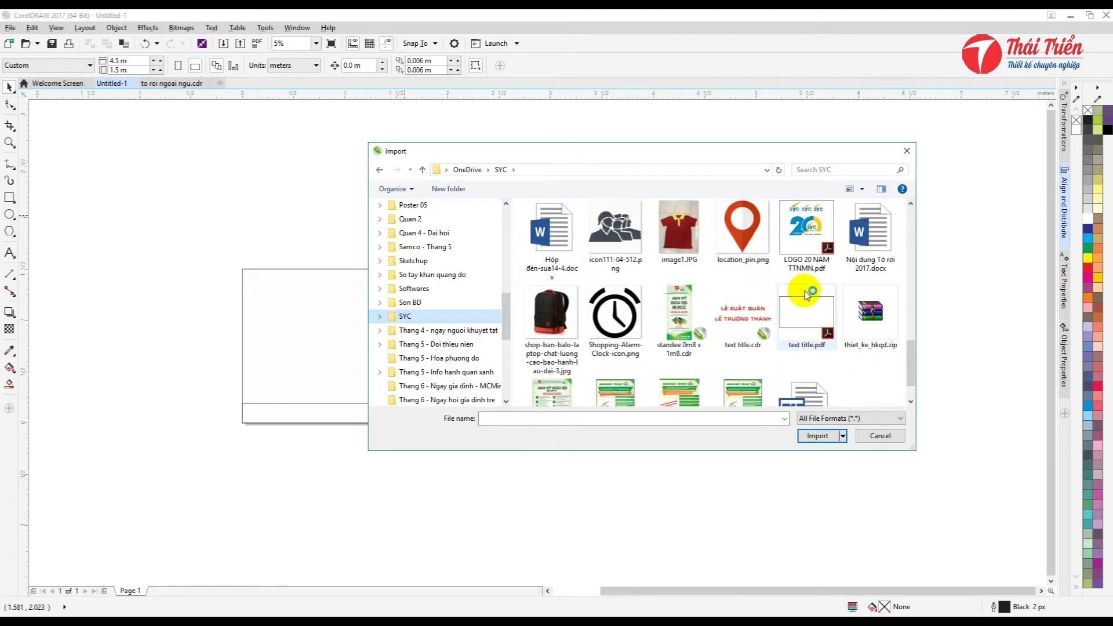
pyautogui.scroll(1, 803, 298)
pyautogui.click(801, 309)
pyautogui.doubleClick(802, 309)
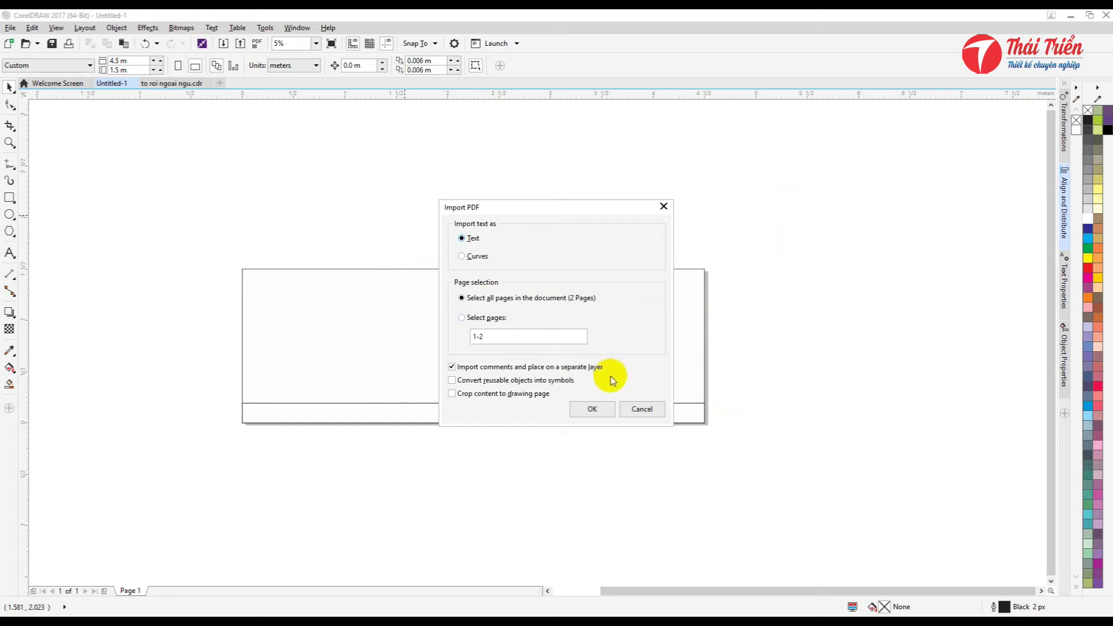
pyautogui.click(592, 408)
# Place the imported logo artwork in the empty area to the right of the page
pyautogui.scroll(2, 418, 246)
pyautogui.scroll(-2, 355, 266)
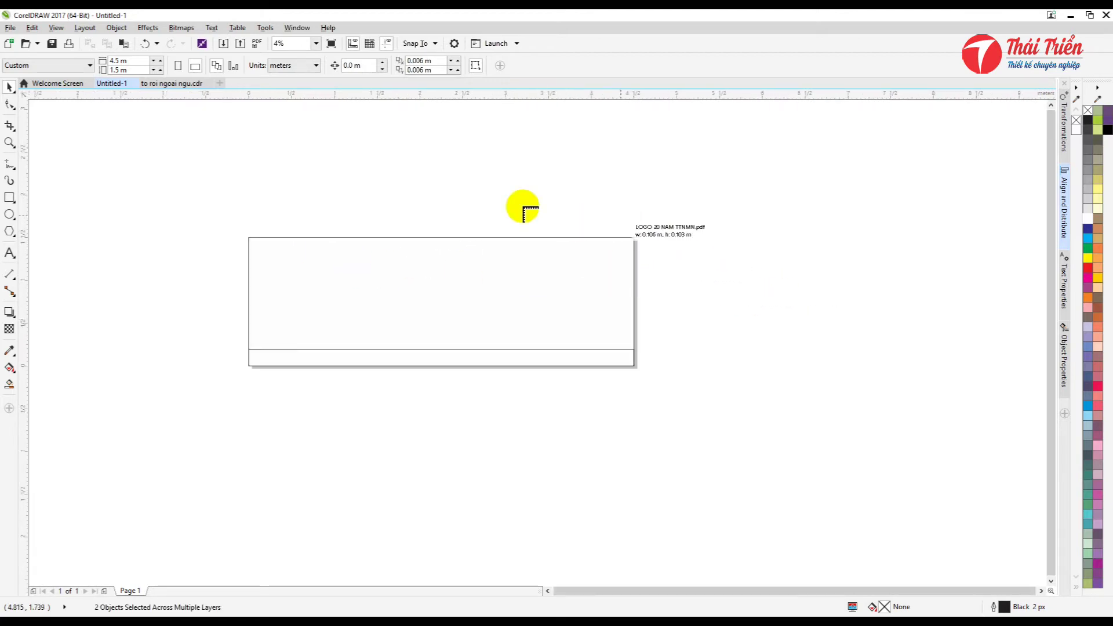
pyautogui.click(364, 191)
pyautogui.moveTo(410, 216); pyautogui.dragTo(737, 277)
pyautogui.click(750, 266)
pyautogui.scroll(1, 750, 266)
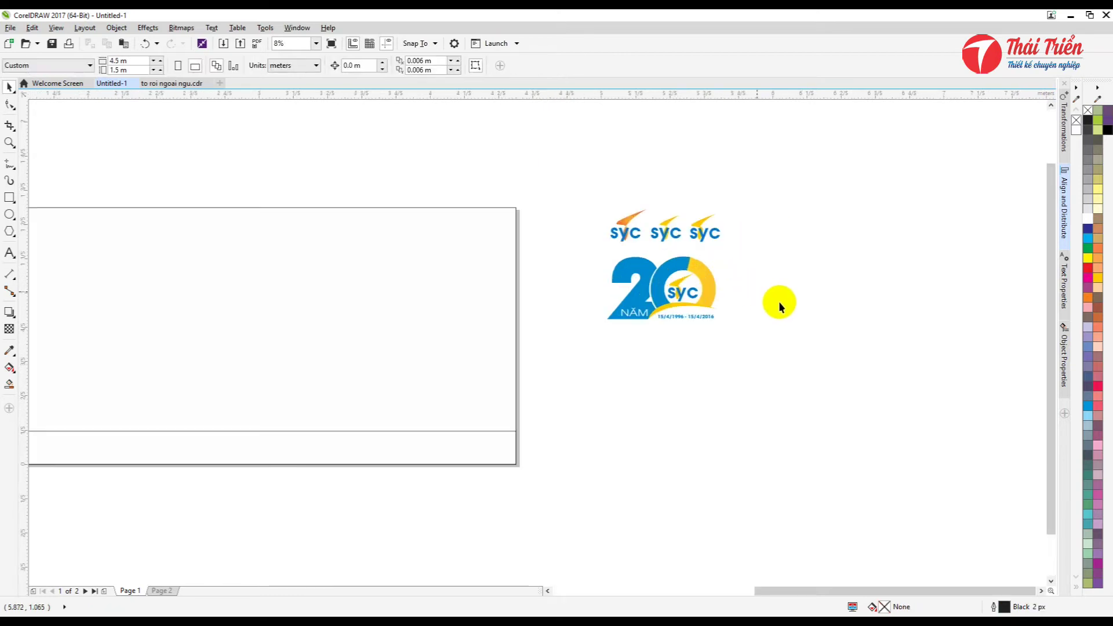
# Delete the 20-year emblem and the two yellow-tipped SYC logos, keeping only the orange and blue one
pyautogui.click(693, 310)
pyautogui.press('Delete')
pyautogui.moveTo(766, 302); pyautogui.dragTo(646, 199)
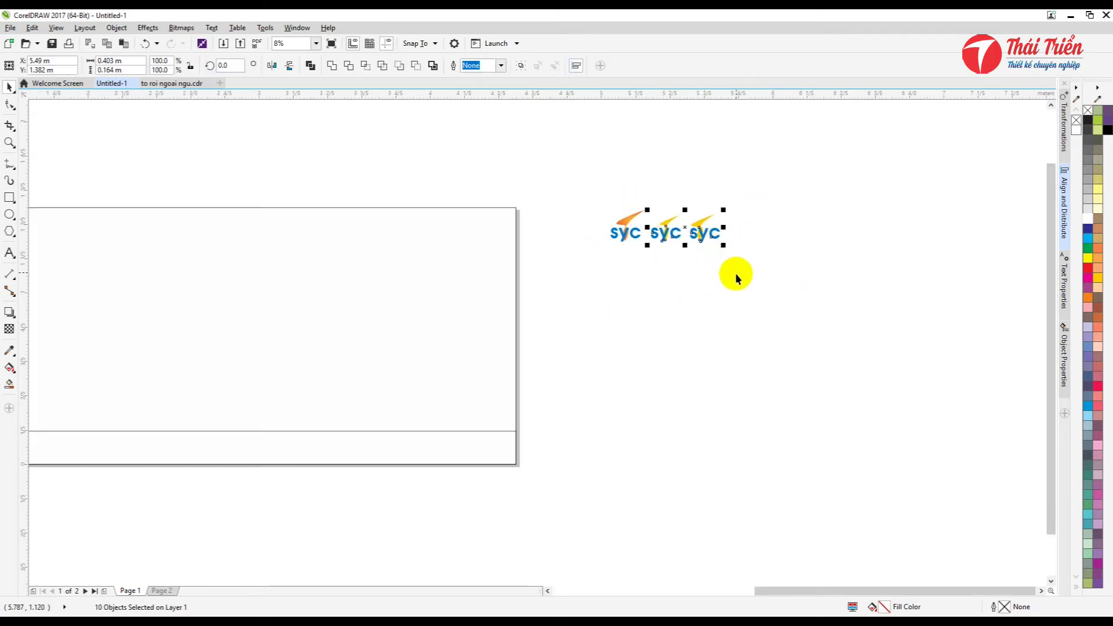
pyautogui.press('Delete')
# Scale the remaining SYC logo to about 0.488 m by 0.437 m and place it in the page's upper-left corner
pyautogui.moveTo(649, 245); pyautogui.dragTo(773, 311)
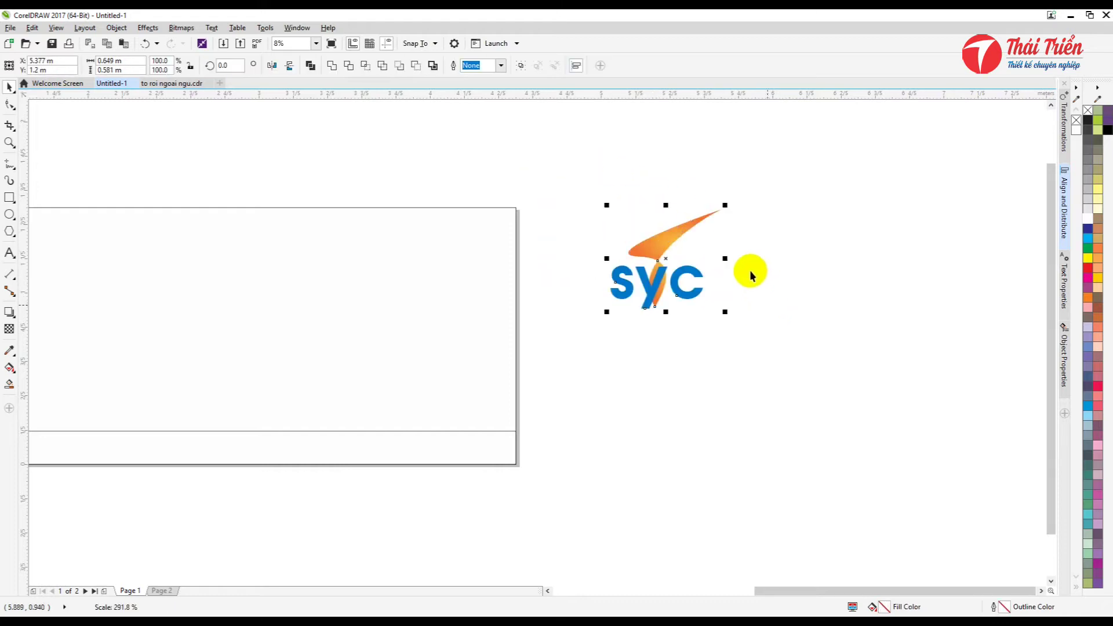
pyautogui.scroll(-1, 767, 287)
pyautogui.moveTo(725, 266); pyautogui.dragTo(307, 273)
pyautogui.scroll(1, 255, 270)
pyautogui.moveTo(420, 338); pyautogui.dragTo(393, 314)
pyautogui.moveTo(355, 253); pyautogui.dragTo(322, 269)
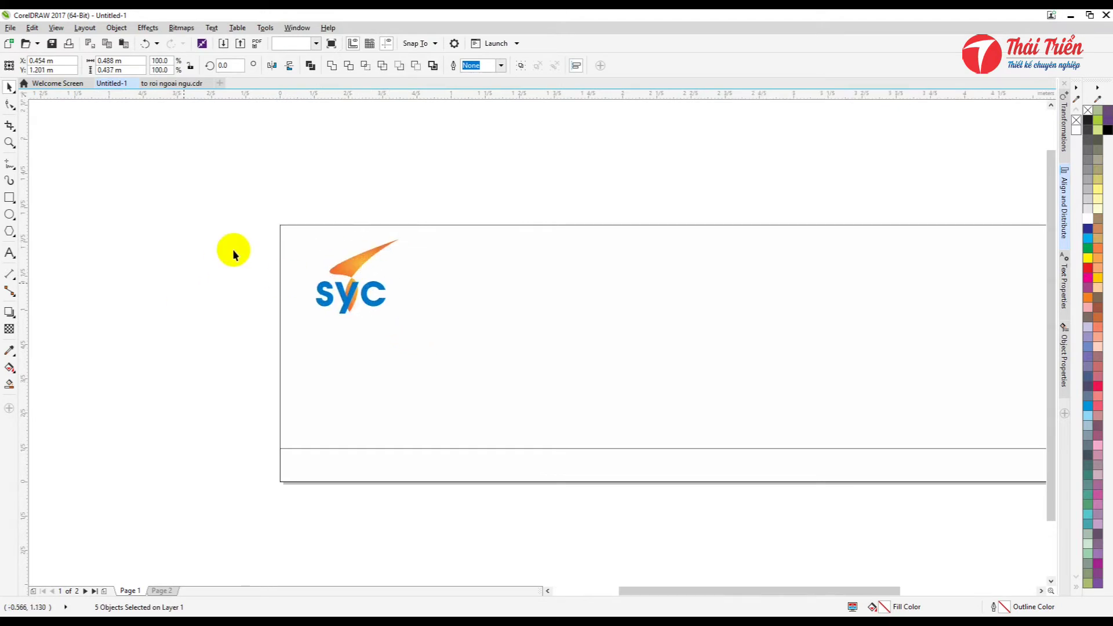
# Examine the SYC logo's vector edges close up and its proportions within the whole page
pyautogui.scroll(-1, 307, 278)
pyautogui.scroll(2, 323, 280)
pyautogui.scroll(-1, 324, 276)
pyautogui.moveTo(273, 185); pyautogui.dragTo(461, 346)
pyautogui.scroll(2, 348, 290)
pyautogui.scroll(7, 354, 285)
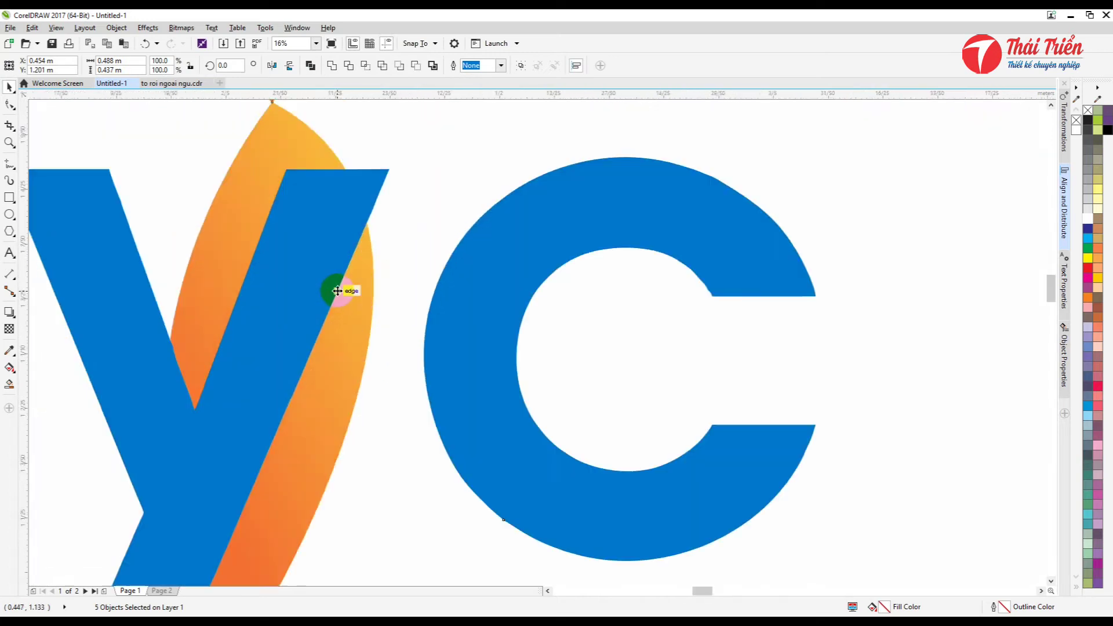
pyautogui.scroll(-5, 350, 303)
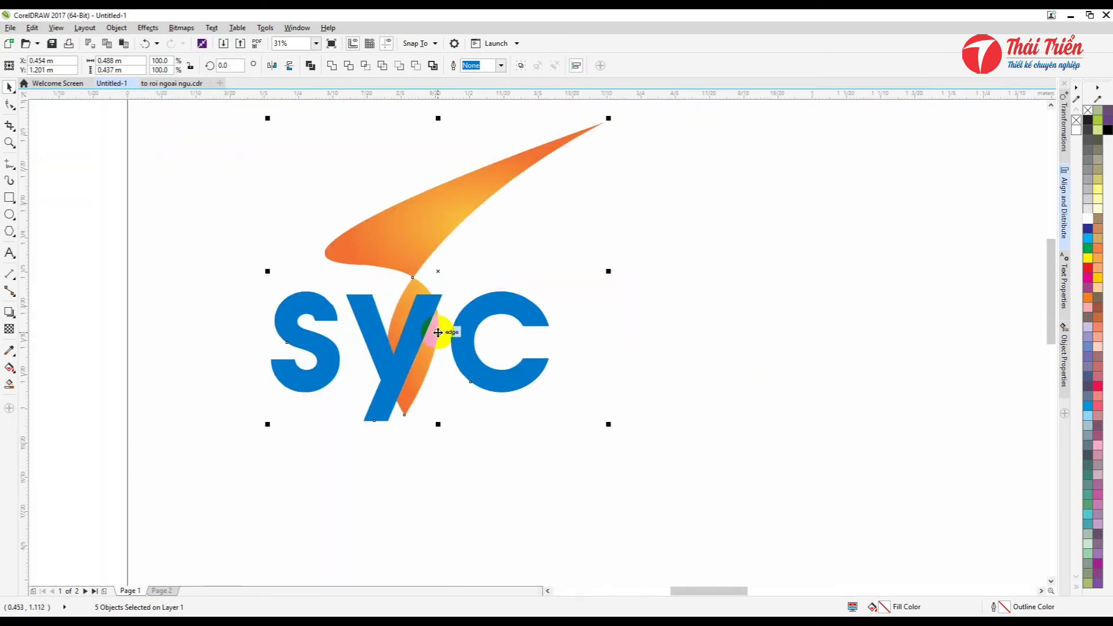
pyautogui.scroll(-4, 438, 332)
# Select all pieces of the SYC logo and nudge them slightly closer to the page's left edge
pyautogui.click(552, 388)
pyautogui.moveTo(357, 215); pyautogui.dragTo(552, 388)
pyautogui.moveTo(433, 304); pyautogui.dragTo(427, 309)
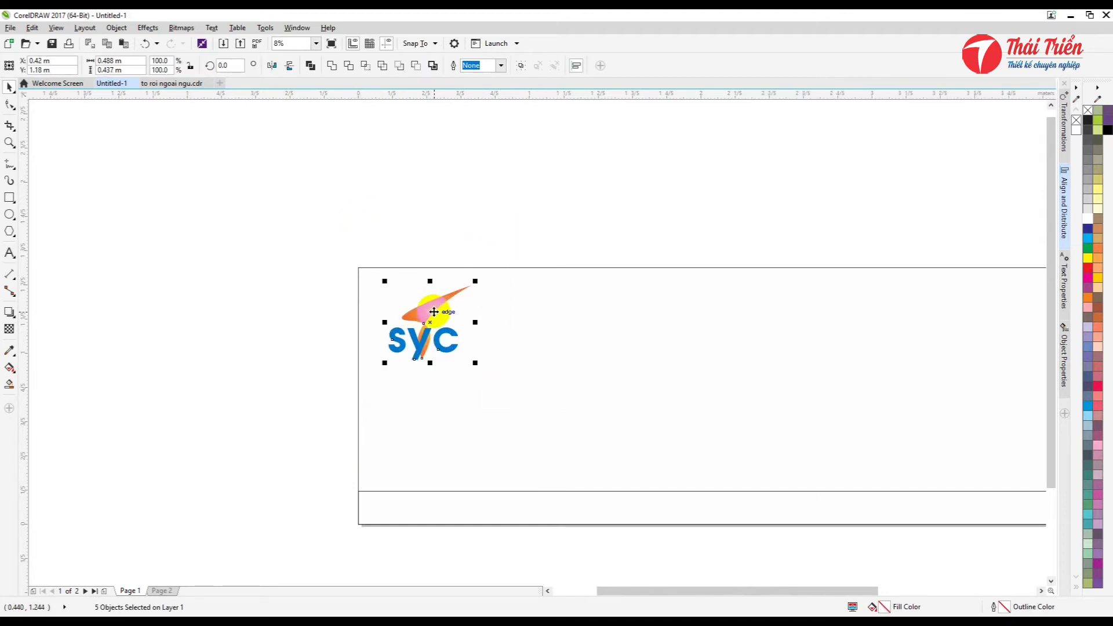
pyautogui.scroll(3, 415, 320)
pyautogui.scroll(-3, 454, 315)
# Import environment-icon-png-5.png from the SYC folder and place it above the page
pyautogui.rightClick(269, 255)
pyautogui.click(310, 301)
pyautogui.scroll(-3, 794, 322)
pyautogui.scroll(1, 824, 320)
pyautogui.scroll(1, 824, 321)
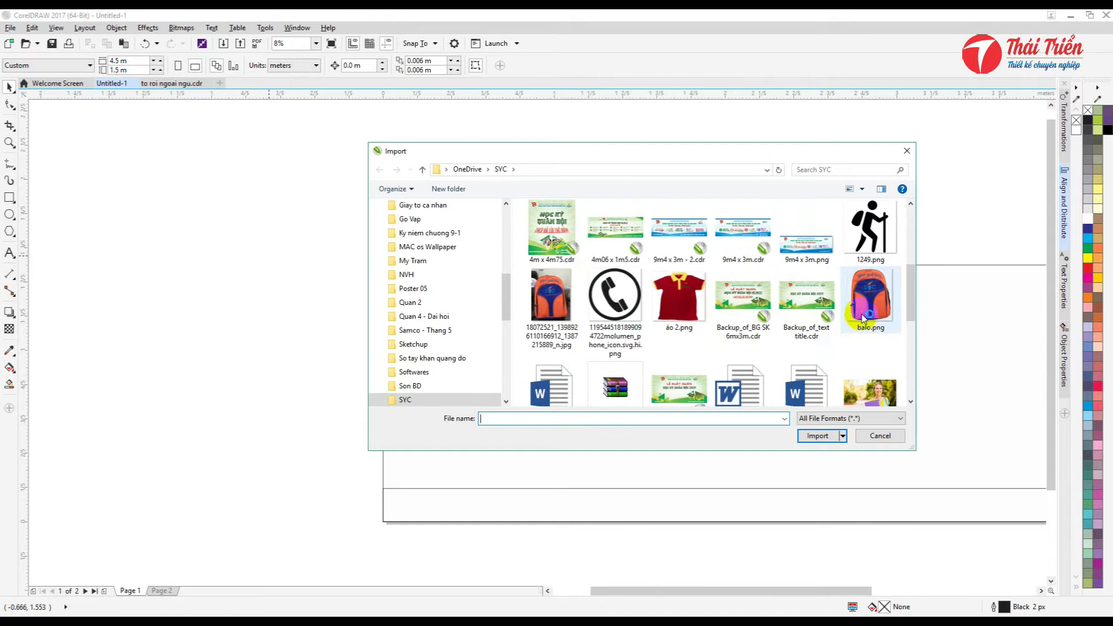
pyautogui.scroll(-3, 753, 319)
pyautogui.doubleClick(741, 338)
pyautogui.click(511, 209)
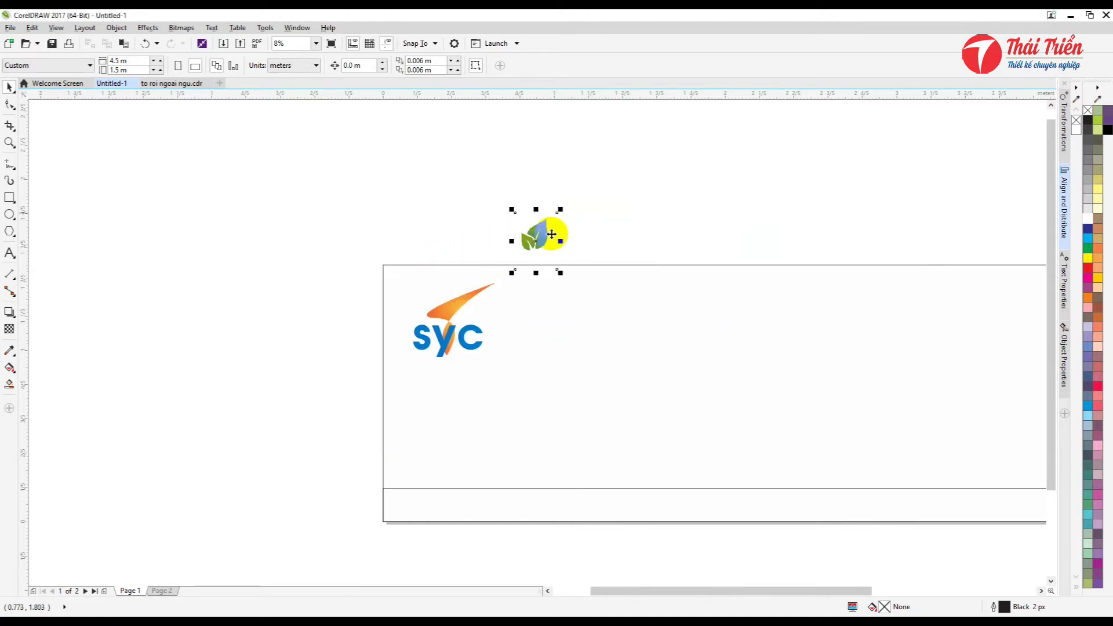
# Move the leaf icon onto the page, to the right of the SYC logo
pyautogui.scroll(2, 549, 237)
pyautogui.scroll(-2, 541, 245)
pyautogui.moveTo(542, 243); pyautogui.dragTo(542, 312)
pyautogui.scroll(3, 540, 315)
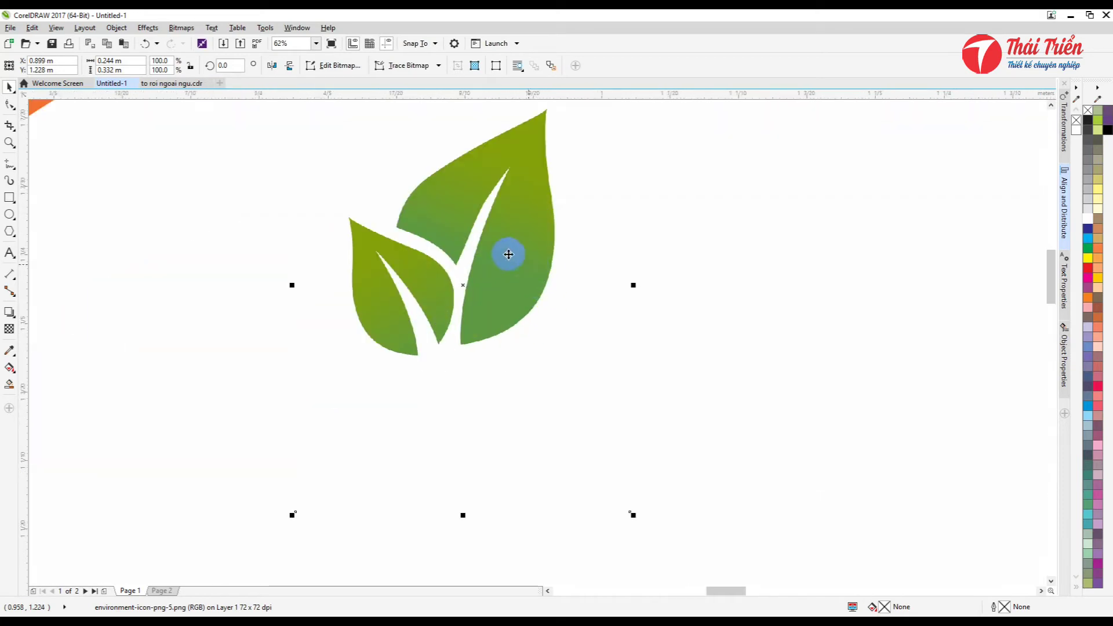
pyautogui.scroll(6, 510, 261)
pyautogui.scroll(-9, 562, 304)
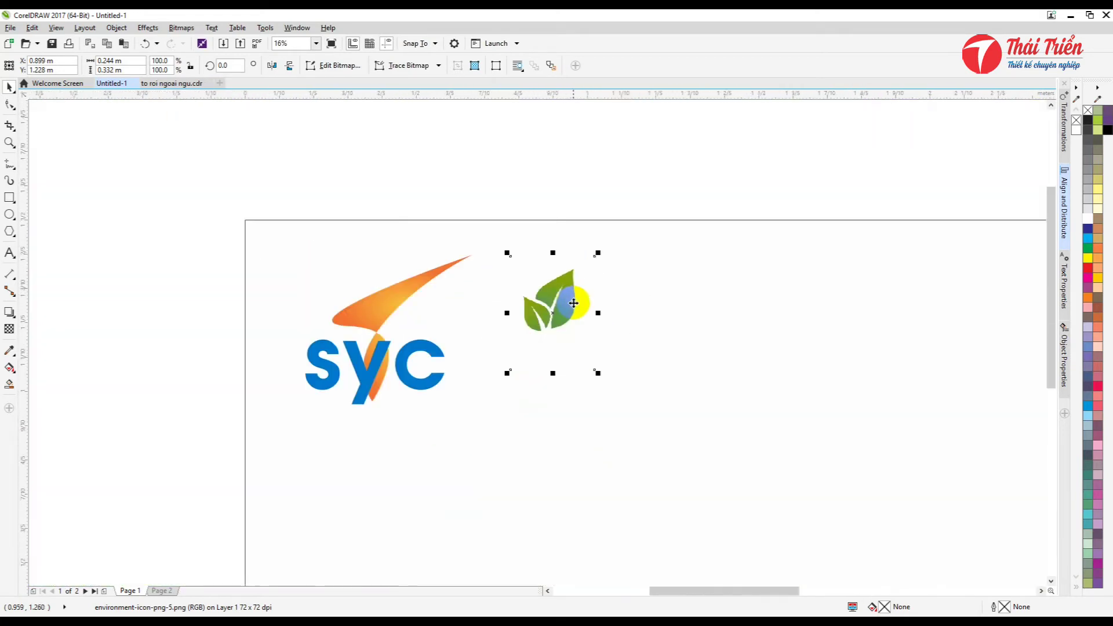
# Enlarge the leaf icon to about 0.608 m by 0.825 m and position it beside the SYC logo at a similar visible height
pyautogui.moveTo(599, 371); pyautogui.dragTo(660, 457)
pyautogui.moveTo(637, 369); pyautogui.dragTo(684, 328)
pyautogui.scroll(1, 544, 356)
pyautogui.scroll(2, 687, 329)
pyautogui.scroll(-1, 666, 327)
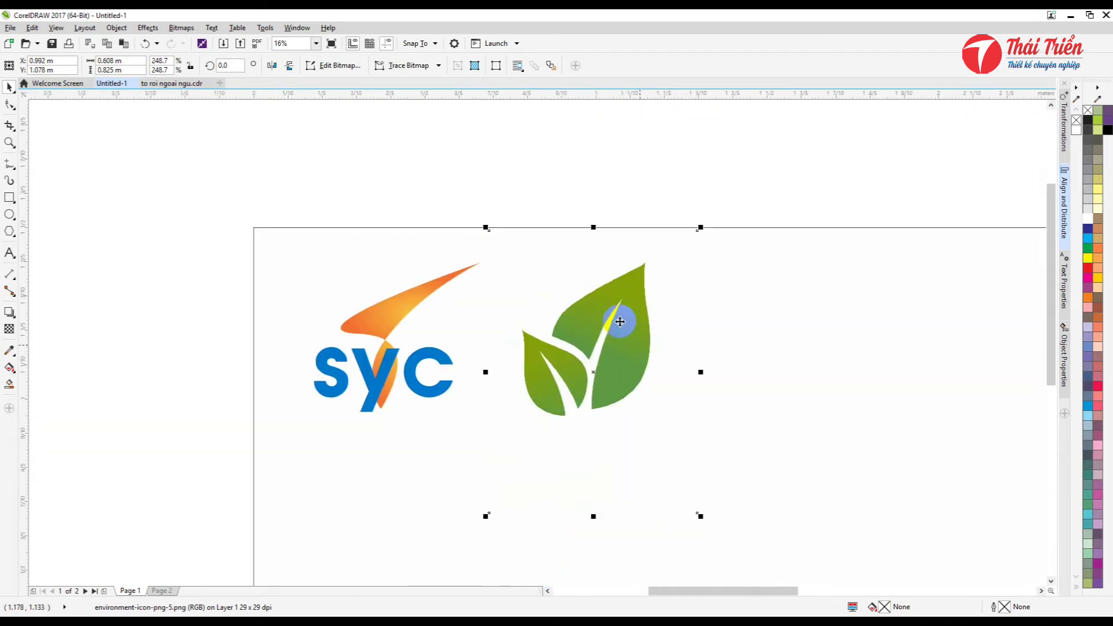
pyautogui.scroll(-1, 638, 324)
pyautogui.scroll(1, 651, 328)
pyautogui.scroll(-2, 602, 299)
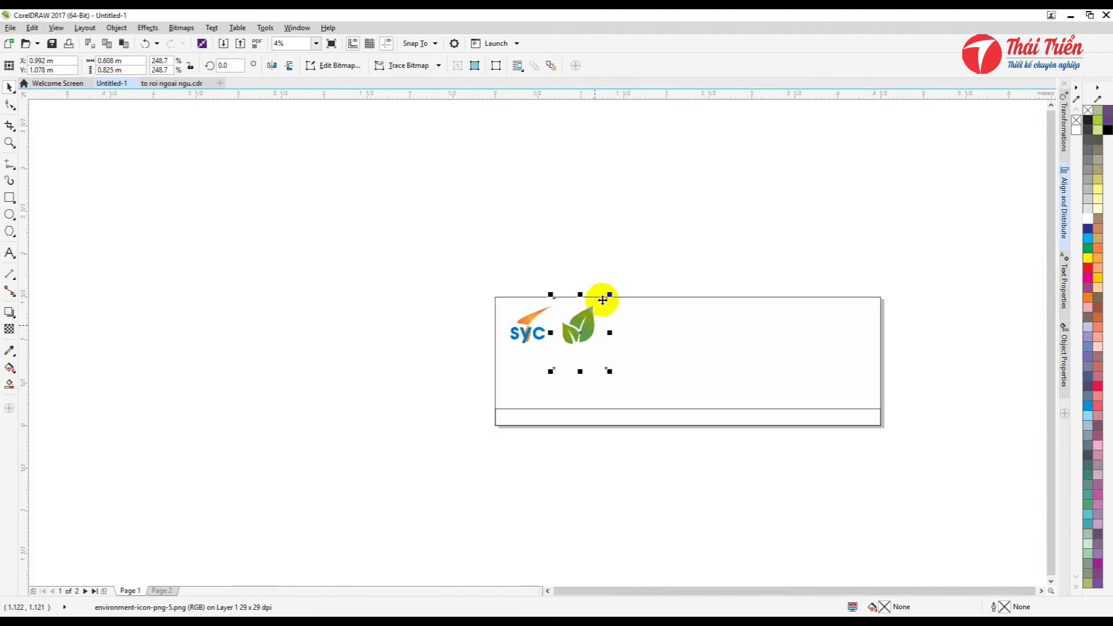
# Fill the background rectangle with orange and check the leaf icon's transparency against it
pyautogui.click(610, 268)
pyautogui.scroll(2, 593, 335)
pyautogui.click(698, 304)
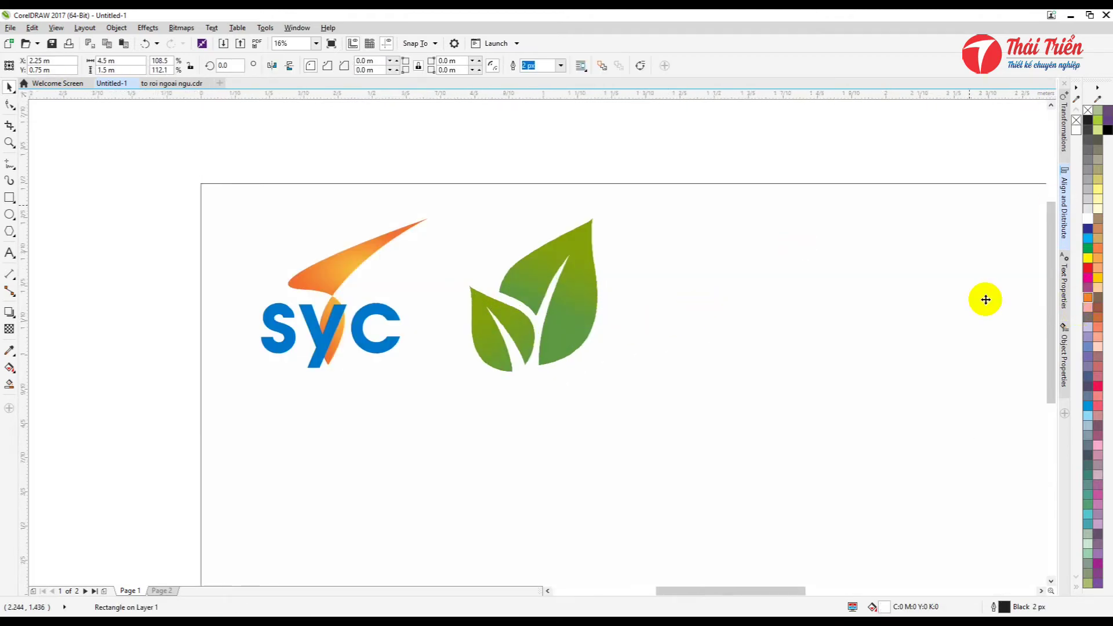
pyautogui.click(1087, 297)
pyautogui.click(544, 158)
pyautogui.scroll(-1, 493, 251)
pyautogui.click(528, 275)
pyautogui.scroll(2, 527, 276)
pyautogui.scroll(-2, 527, 269)
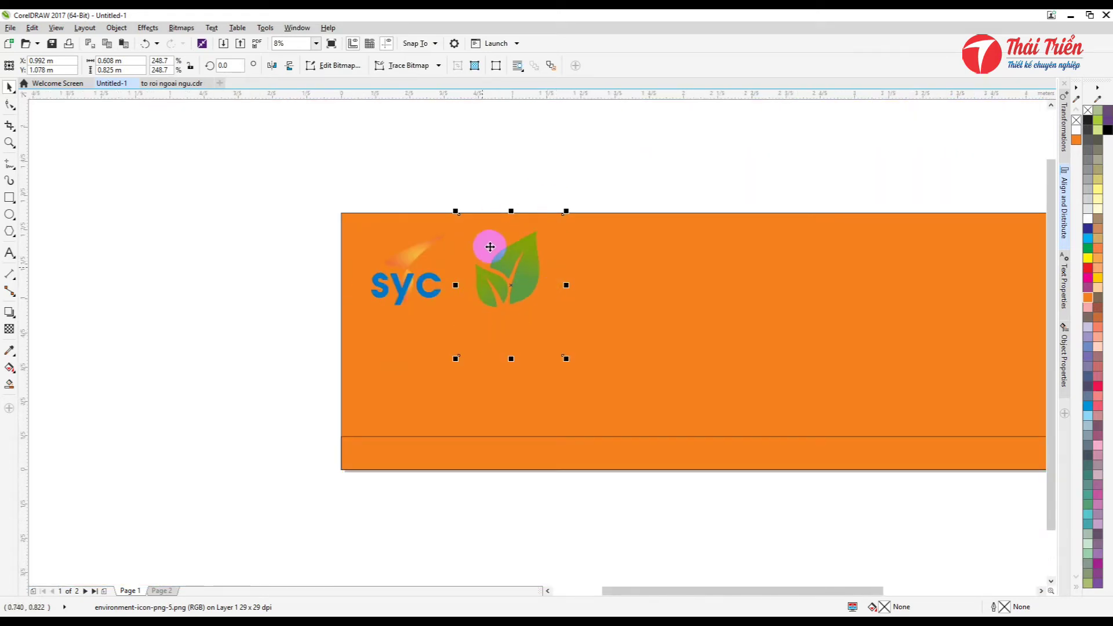
# Set the background rectangle's fill back to white
pyautogui.click(562, 152)
pyautogui.click(529, 268)
pyautogui.click(805, 190)
pyautogui.click(833, 271)
pyautogui.click(1087, 218)
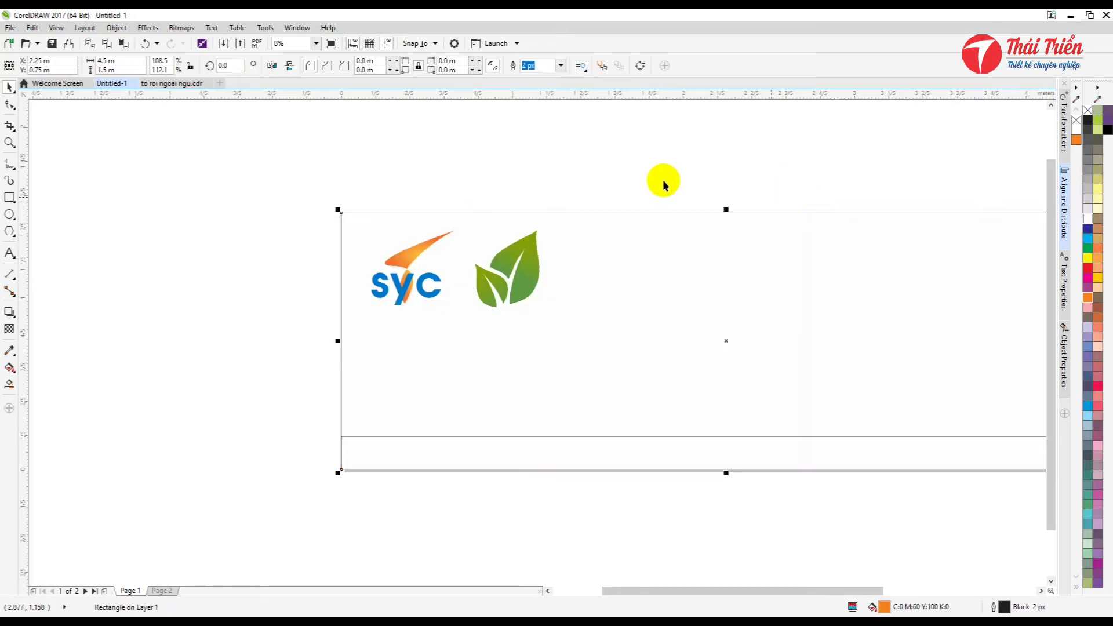
# Fill the background rectangle with yellow and check the leaf icon's transparency against it
pyautogui.click(529, 245)
pyautogui.click(1087, 258)
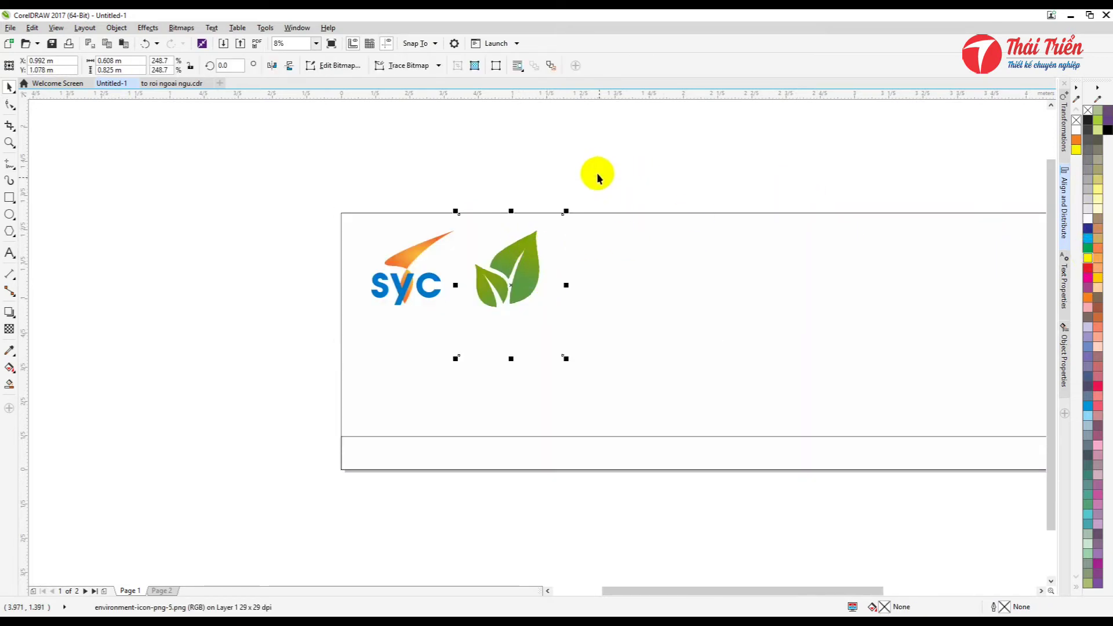
pyautogui.click(816, 238)
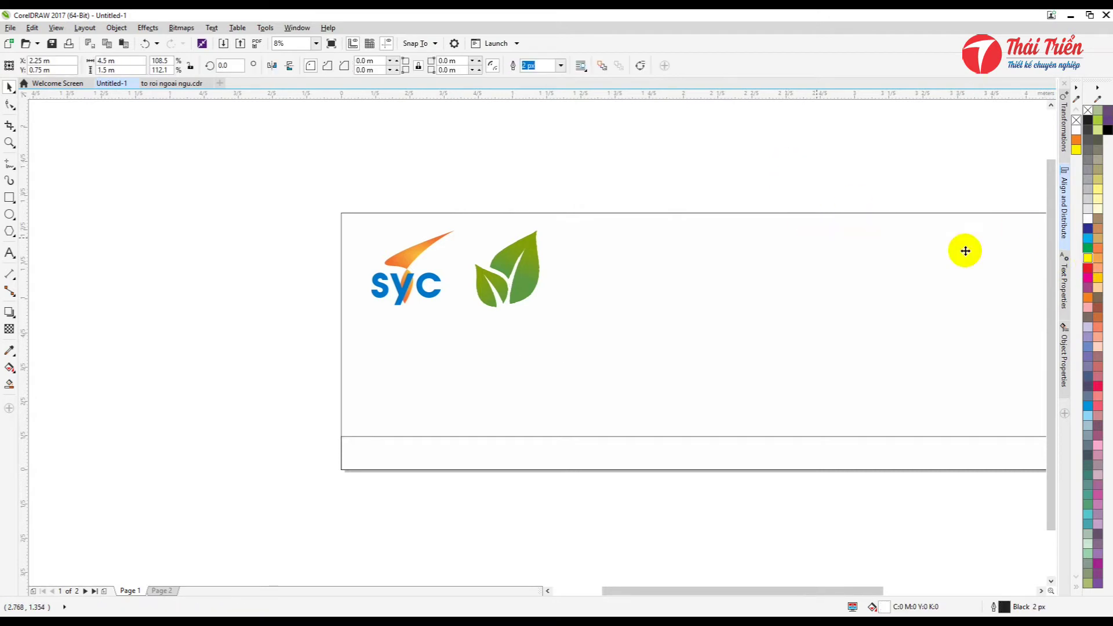
pyautogui.click(544, 269)
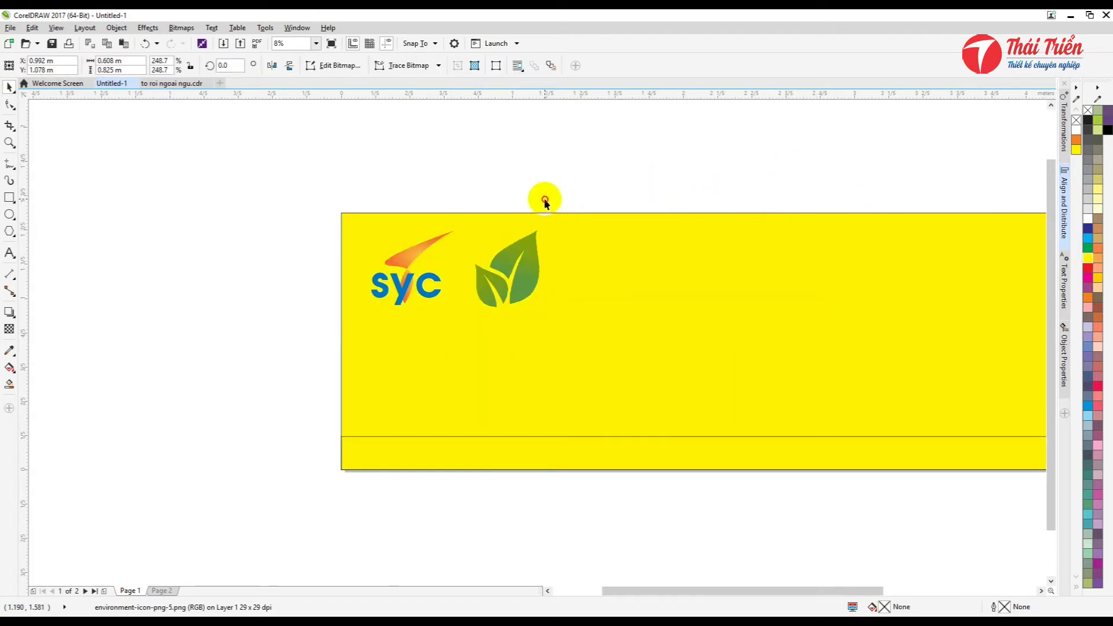
pyautogui.click(543, 198)
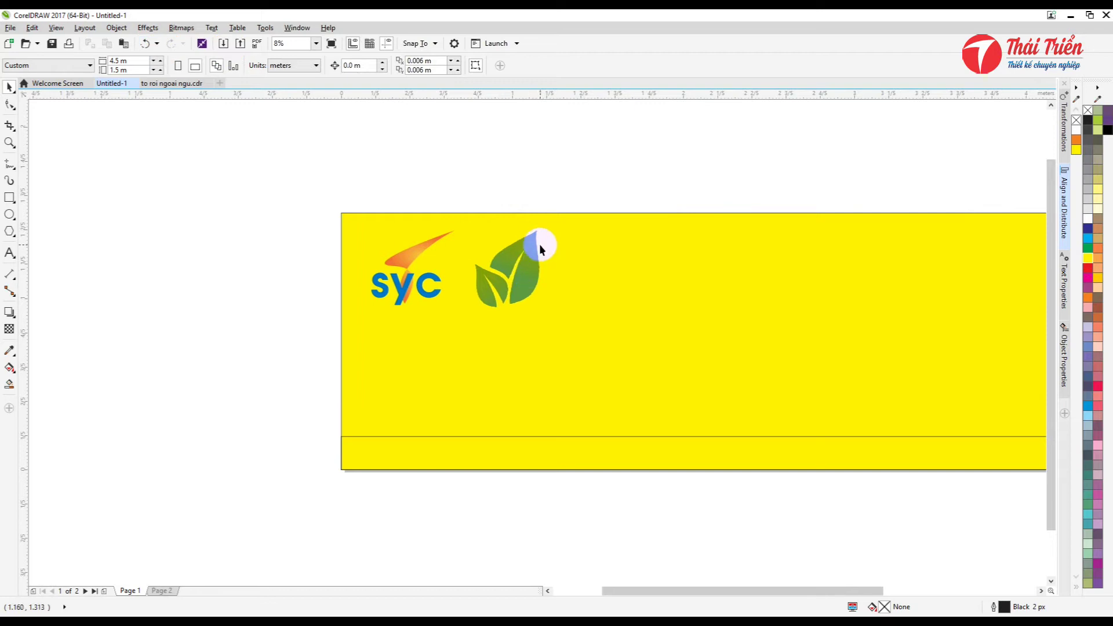
# Move the leaf icon down and to the right, centring it at about X 1.257 m, Y 0.976 m
pyautogui.click(539, 244)
pyautogui.click(544, 183)
pyautogui.click(529, 238)
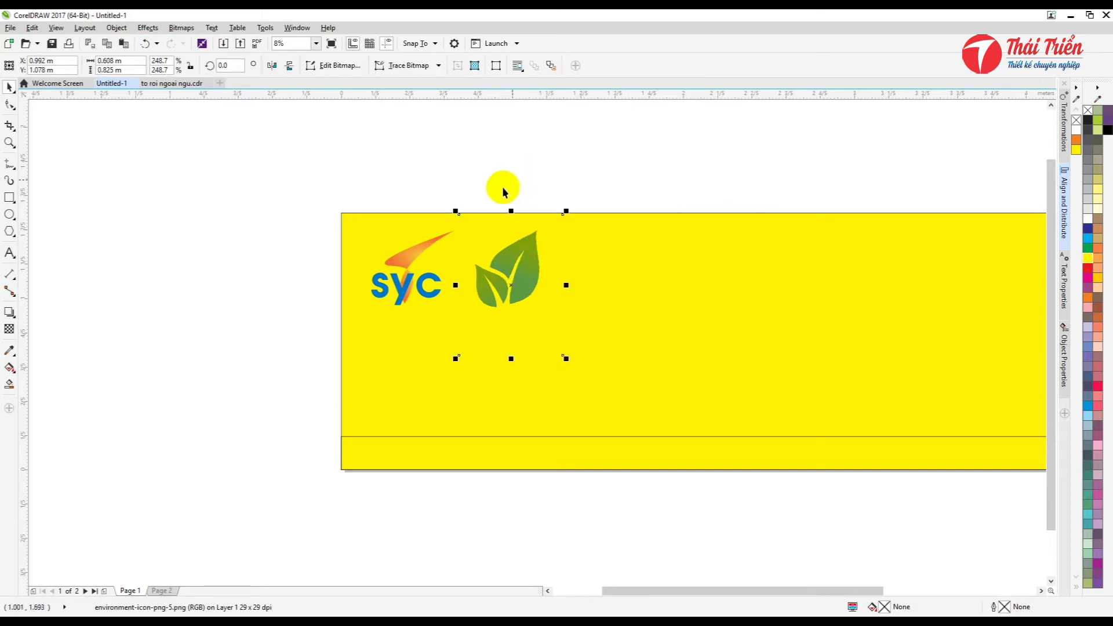
pyautogui.moveTo(525, 242); pyautogui.dragTo(586, 265)
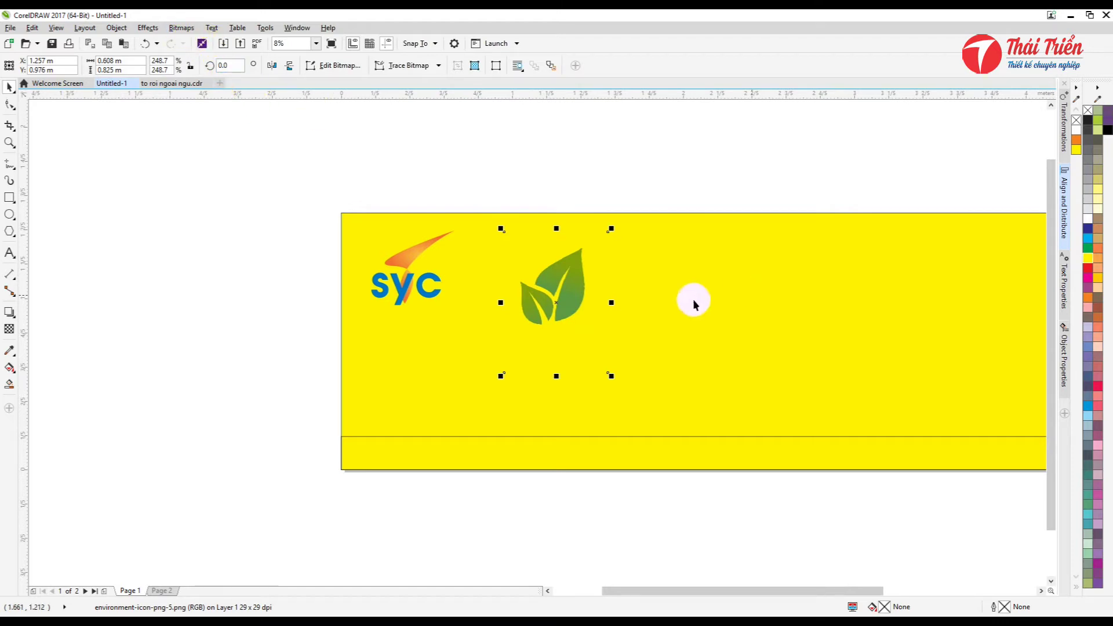
# Outline-trace the leaf bitmap as a Detailed logo with Detail at maximum and the background removed
pyautogui.click(181, 27)
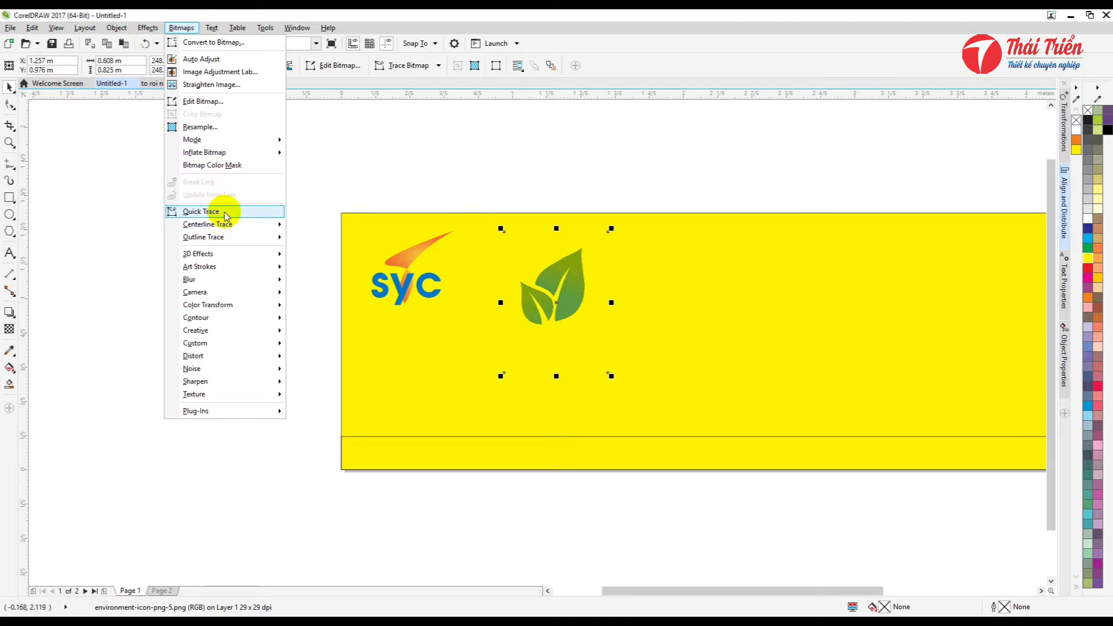
pyautogui.moveTo(232, 237)
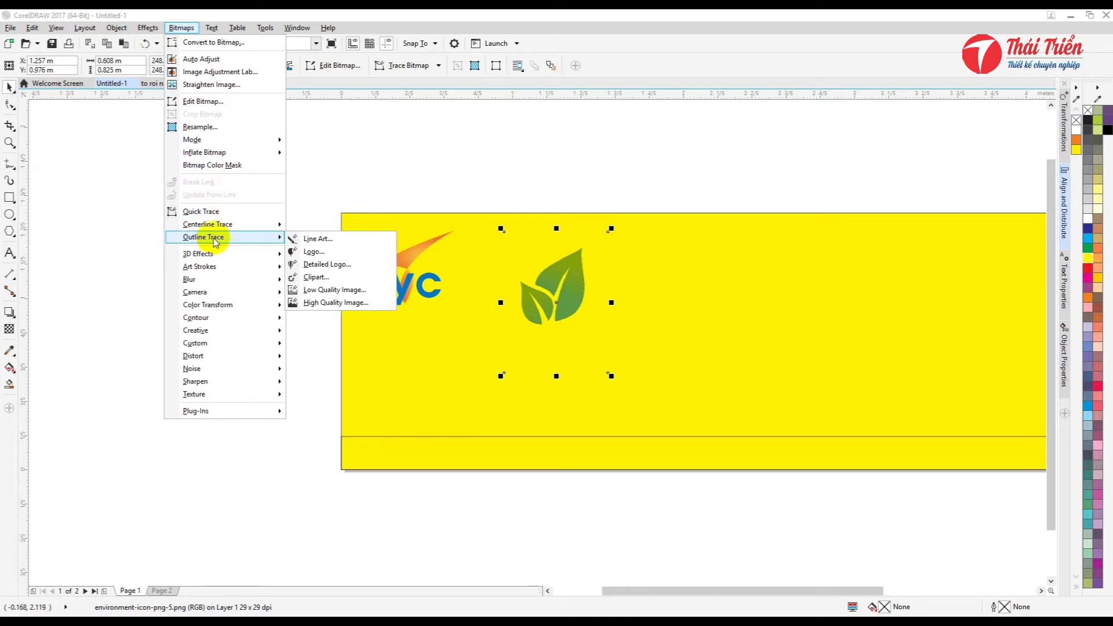
pyautogui.click(339, 265)
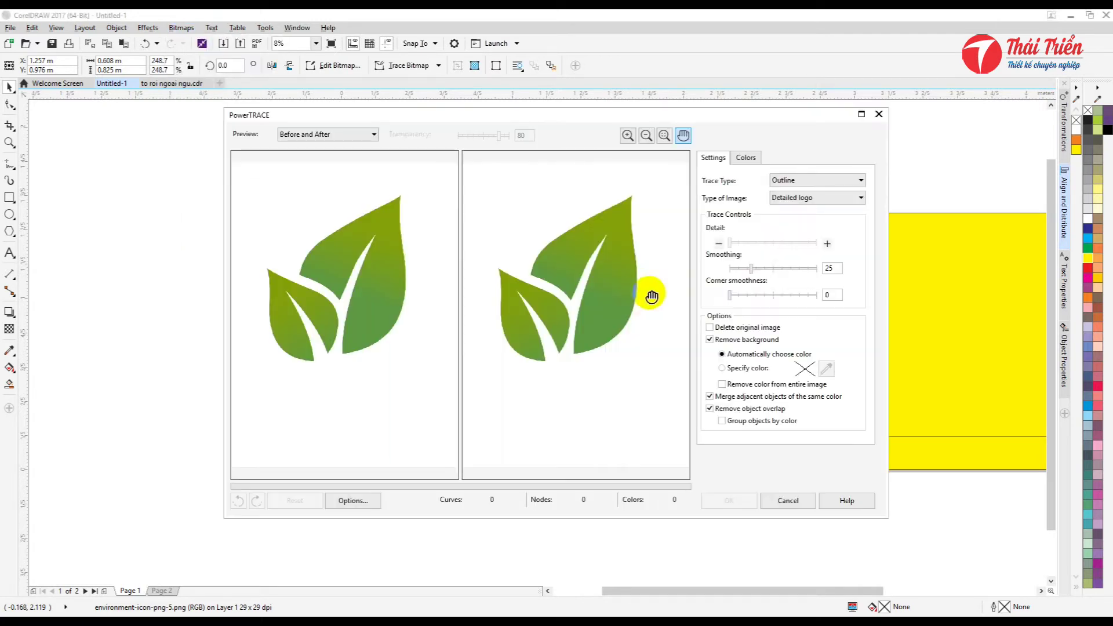
pyautogui.moveTo(785, 244)
pyautogui.mouseDown()
pyautogui.moveTo(745, 241)
pyautogui.moveTo(833, 249)
pyautogui.mouseUp()
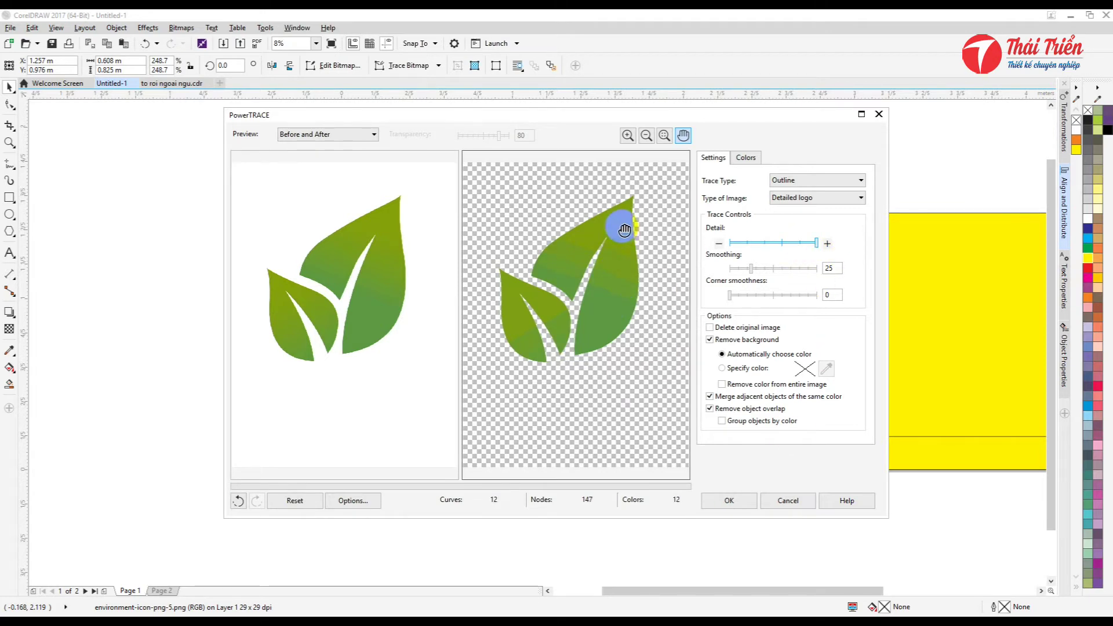
pyautogui.click(728, 504)
# Move the traced leaf down and to the right off the original, and delete the original leaf bitmap
pyautogui.moveTo(572, 287); pyautogui.dragTo(597, 338)
pyautogui.click(571, 282)
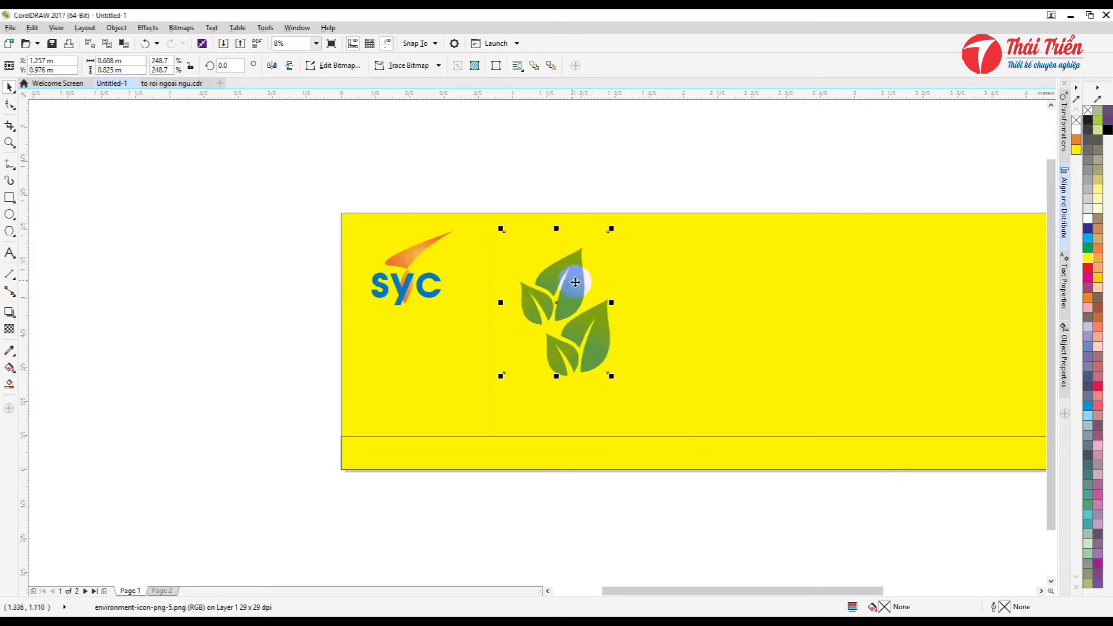
pyautogui.press('Delete')
# Fill the background rectangle with light grey
pyautogui.click(862, 288)
pyautogui.click(1085, 209)
pyautogui.click(616, 165)
pyautogui.scroll(1, 599, 332)
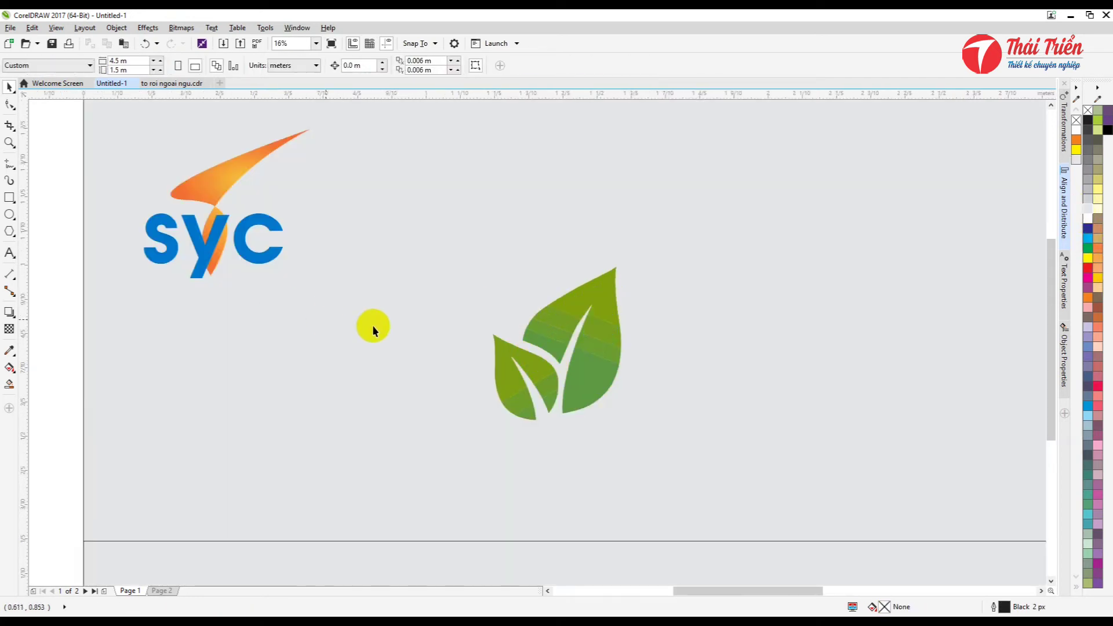
pyautogui.scroll(-2, 372, 325)
pyautogui.scroll(2, 457, 334)
pyautogui.scroll(-2, 457, 334)
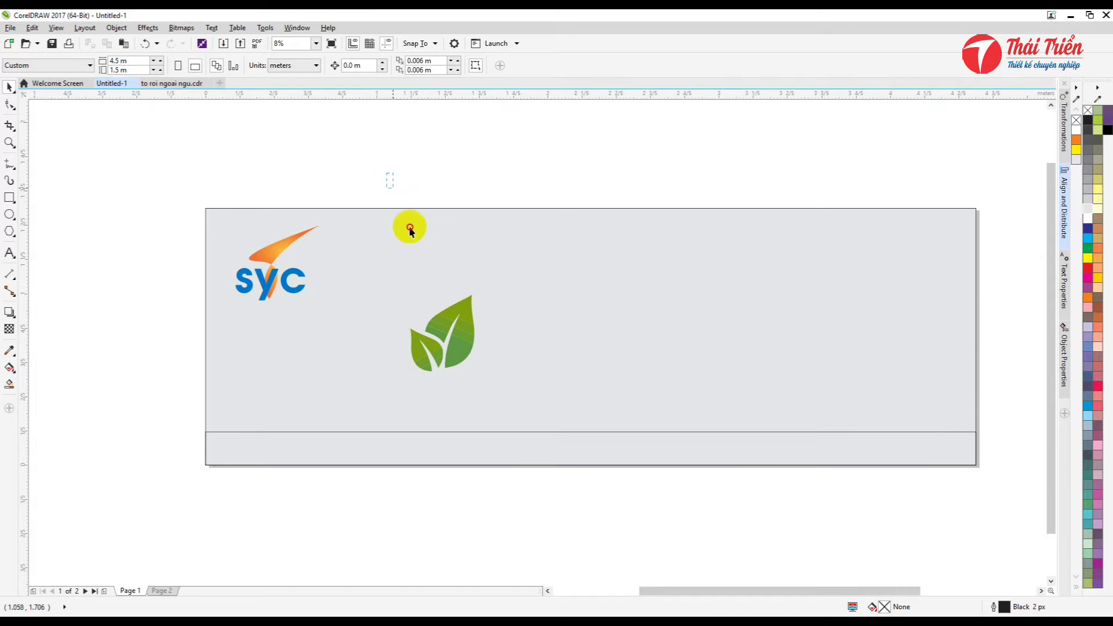
# Enlarge the traced leaf group to about 0.493 m by 0.588 m
pyautogui.click(461, 335)
pyautogui.scroll(3, 462, 335)
pyautogui.scroll(-2, 462, 336)
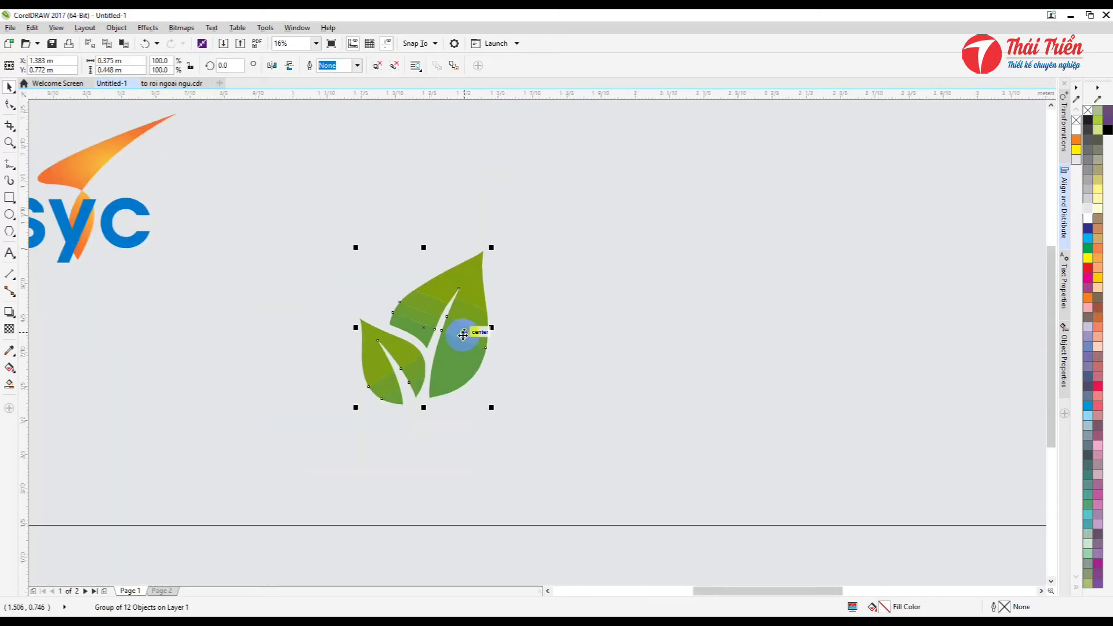
pyautogui.scroll(5, 461, 336)
pyautogui.scroll(-4, 535, 344)
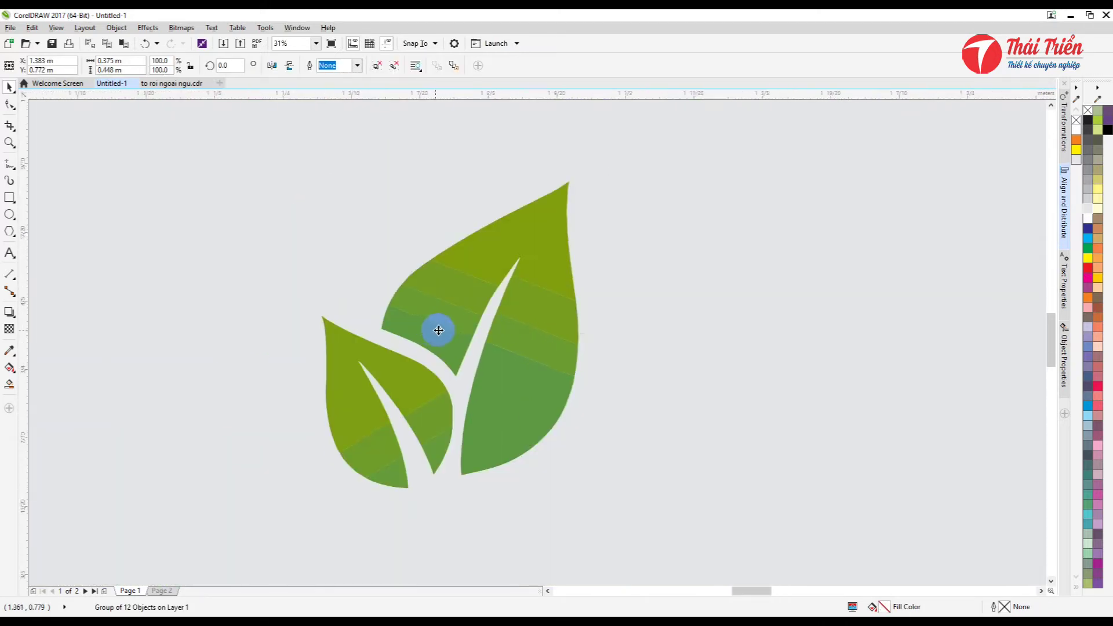
pyautogui.scroll(4, 439, 329)
pyautogui.scroll(-4, 442, 330)
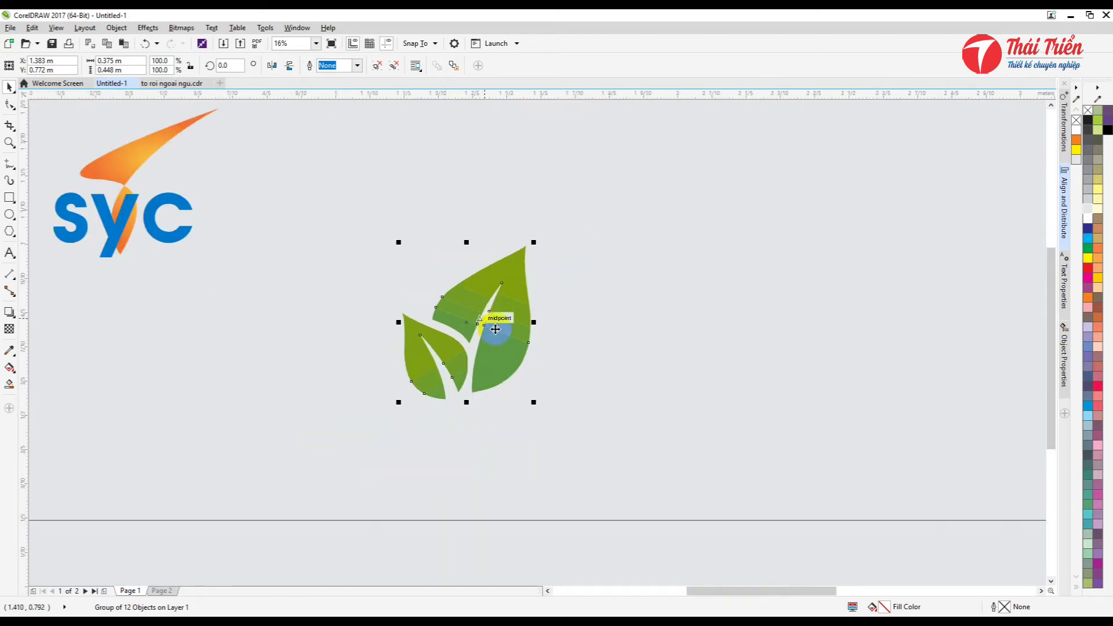
pyautogui.scroll(-2, 533, 367)
pyautogui.moveTo(537, 379); pyautogui.dragTo(549, 393)
# Examine the edges and colour bands of the traced leaf at close range
pyautogui.scroll(1, 531, 369)
pyautogui.scroll(5, 531, 369)
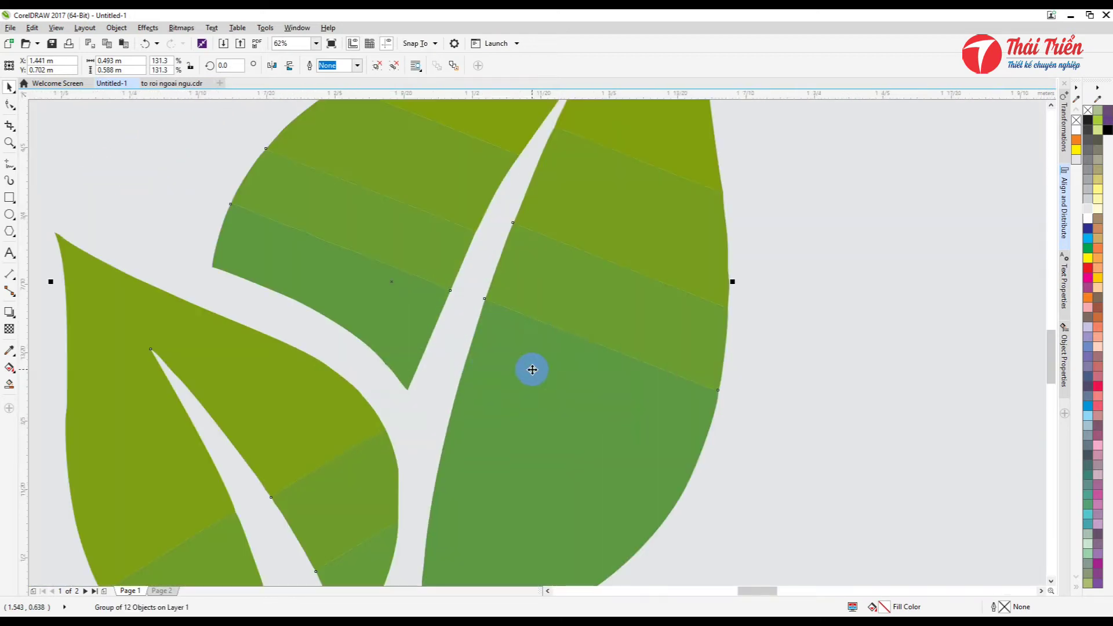
pyautogui.scroll(-3, 530, 367)
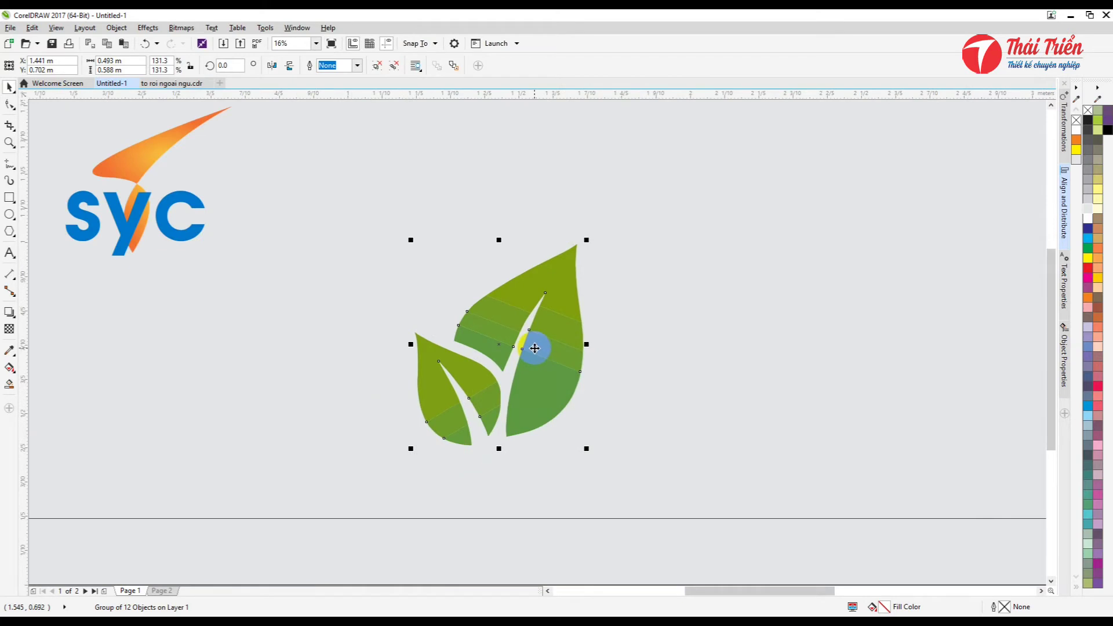
pyautogui.scroll(1, 533, 348)
pyautogui.scroll(-2, 533, 348)
pyautogui.click(489, 191)
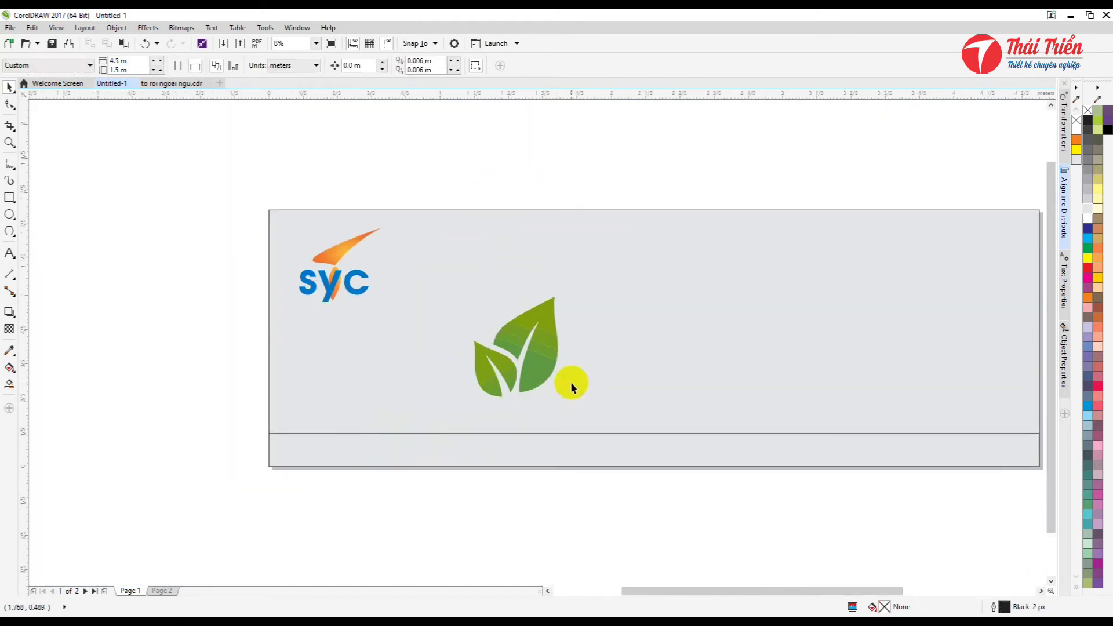
pyautogui.scroll(1, 537, 350)
pyautogui.scroll(1, 522, 311)
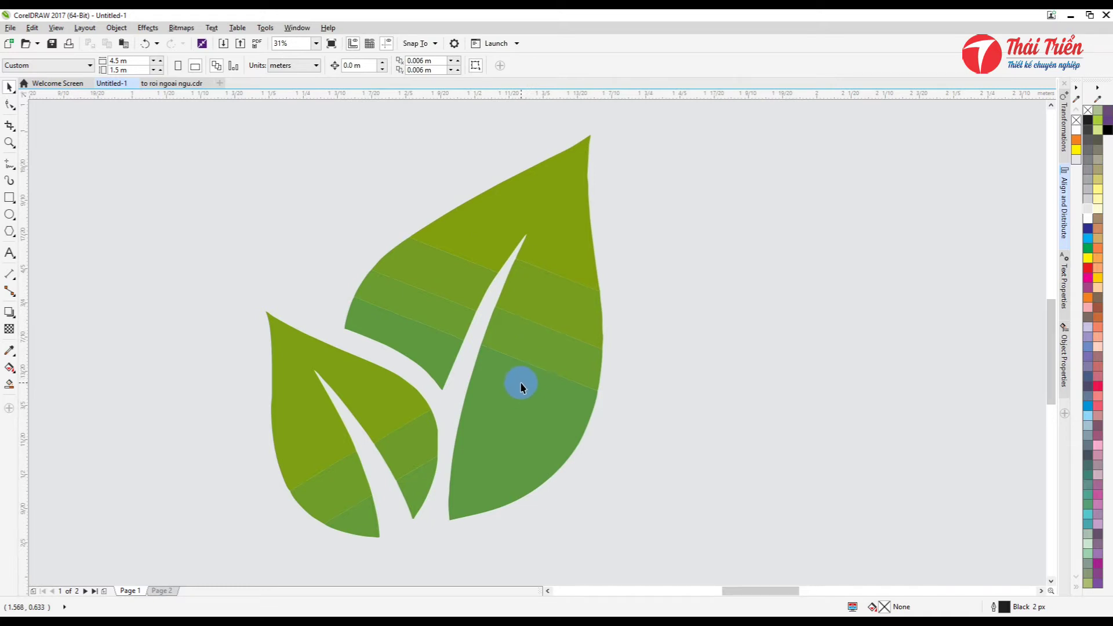
pyautogui.scroll(-2, 521, 385)
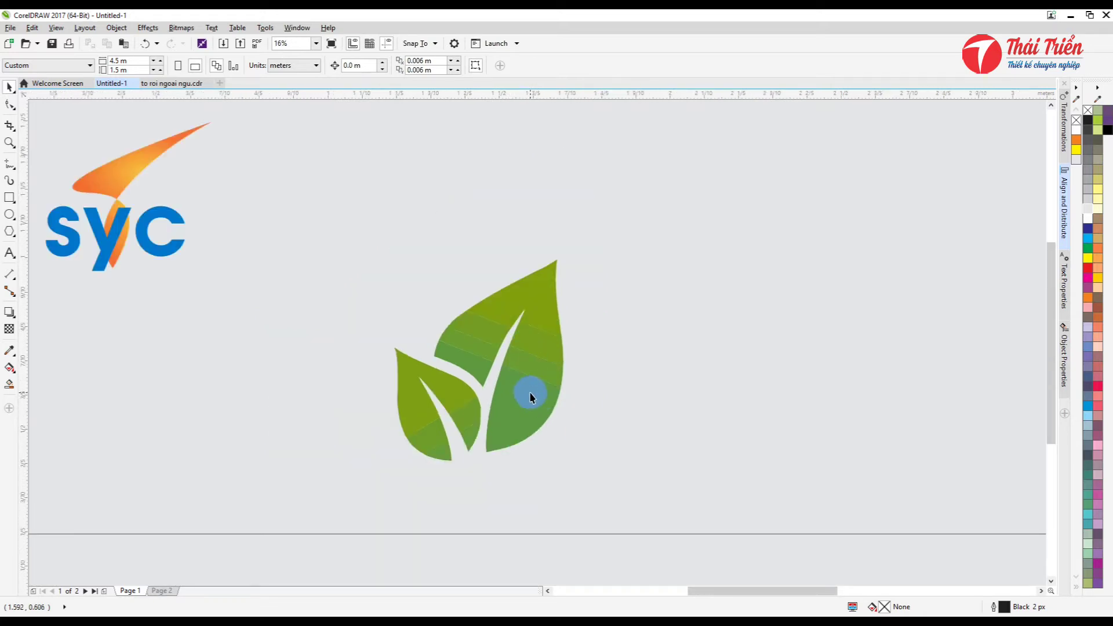
# Move the traced leaf group off the page to its left, at about X -1.044 m, Y 0.823 m
pyautogui.click(523, 387)
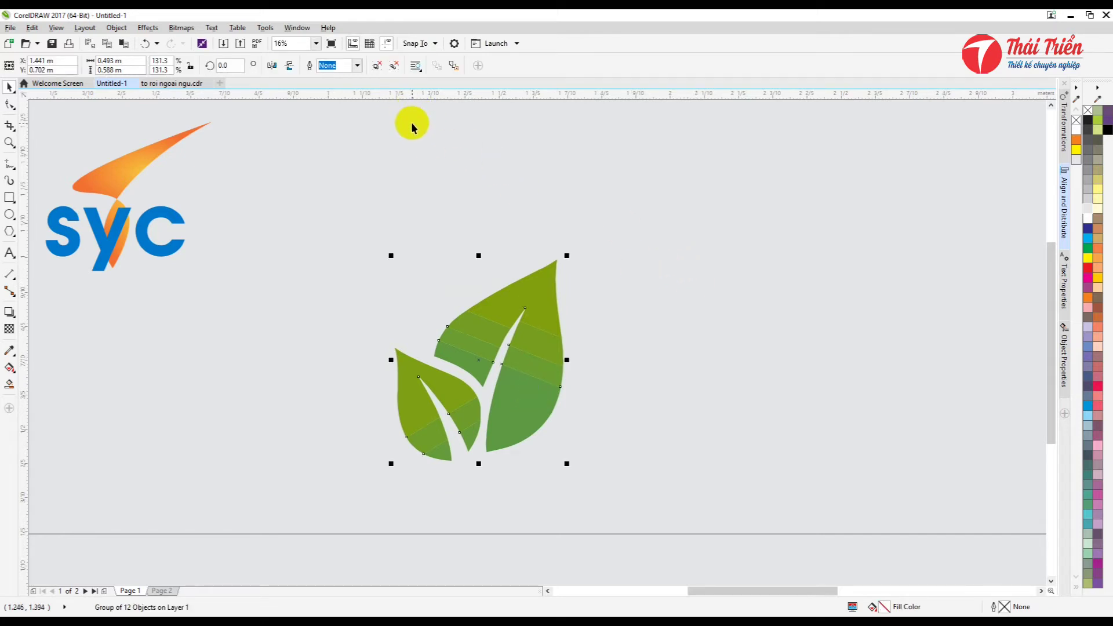
pyautogui.scroll(-4, 504, 255)
pyautogui.moveTo(521, 280); pyautogui.dragTo(310, 265)
pyautogui.scroll(4, 223, 253)
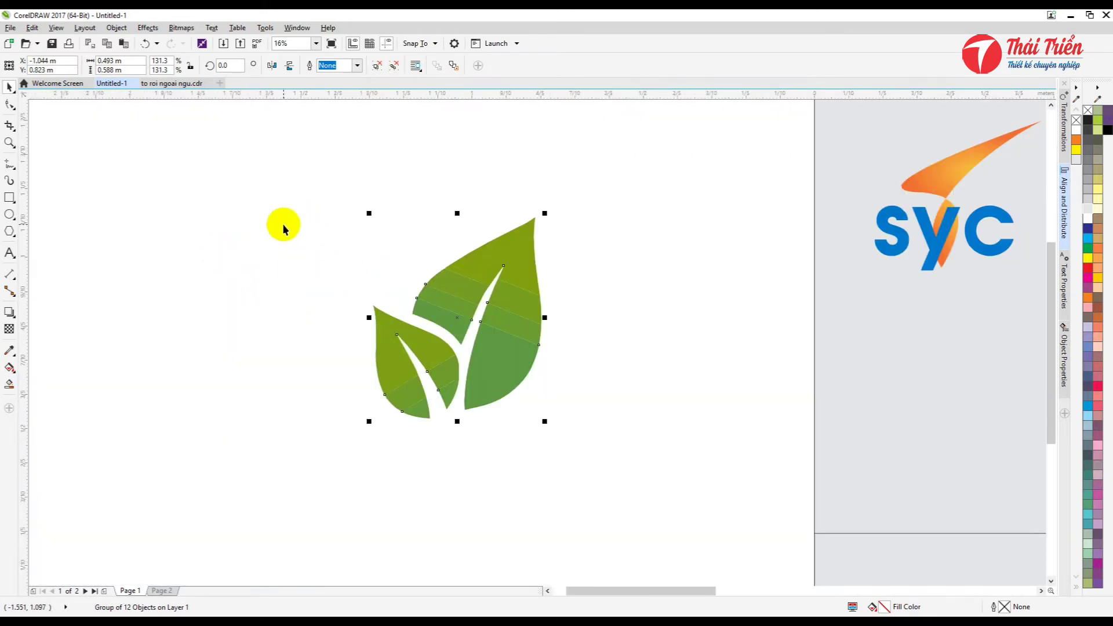
# Ungroup the traced leaf and weld all its pieces into a single curve
pyautogui.moveTo(276, 179); pyautogui.dragTo(591, 467)
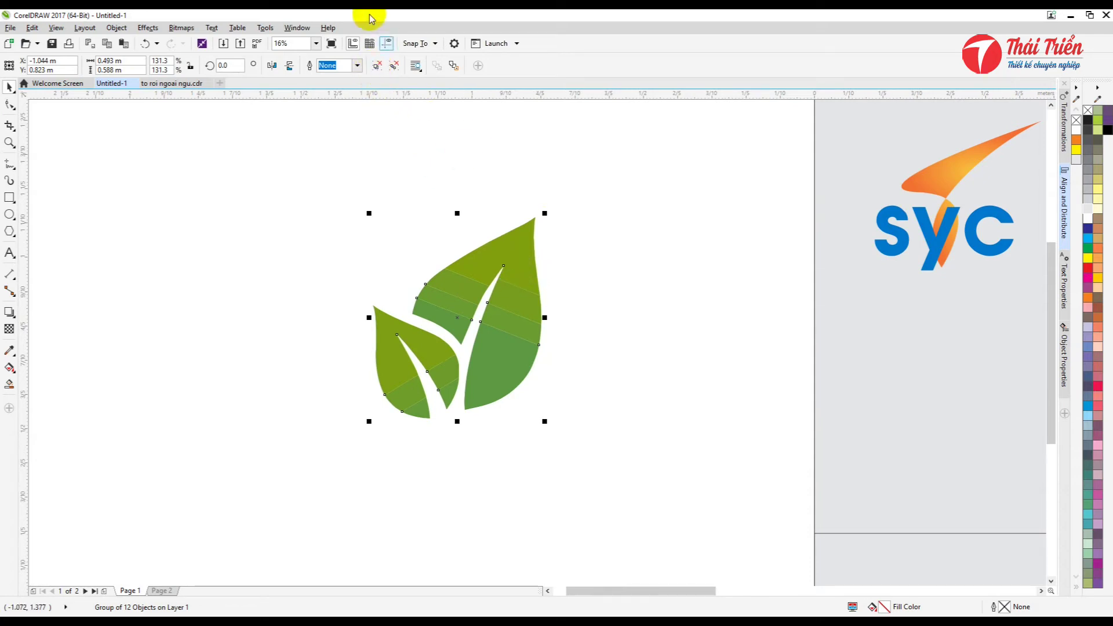
pyautogui.click(377, 69)
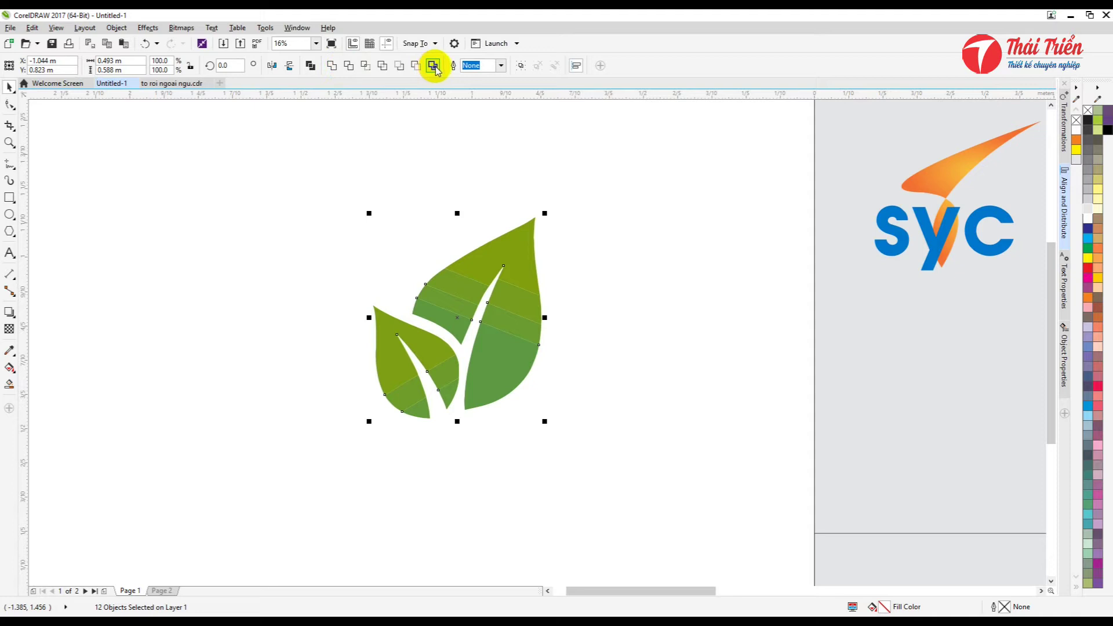
pyautogui.click(149, 29)
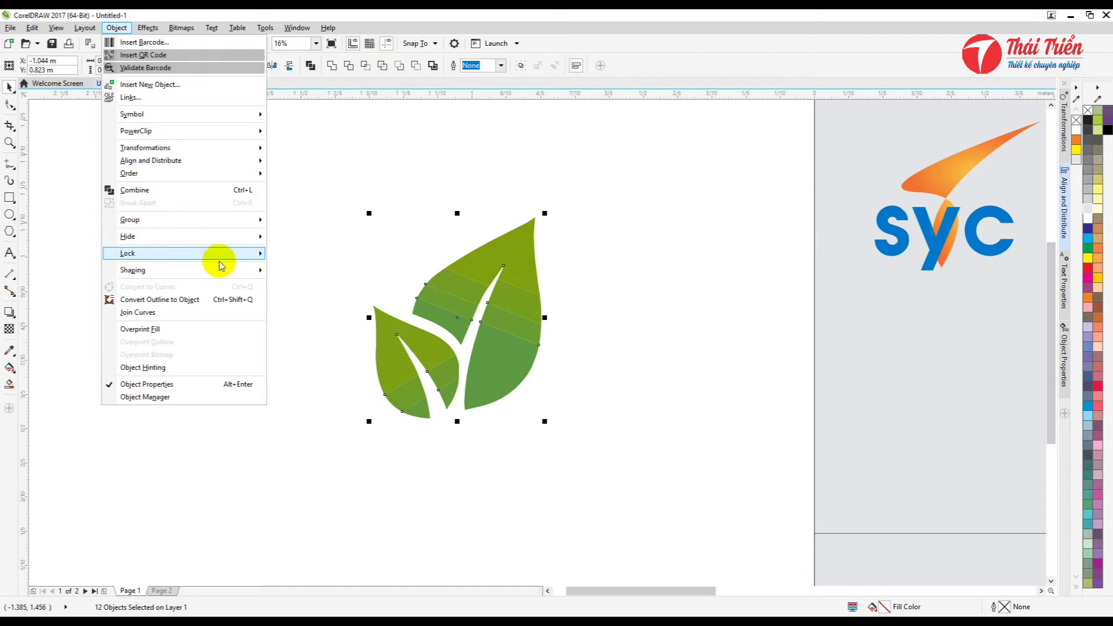
pyautogui.moveTo(227, 275)
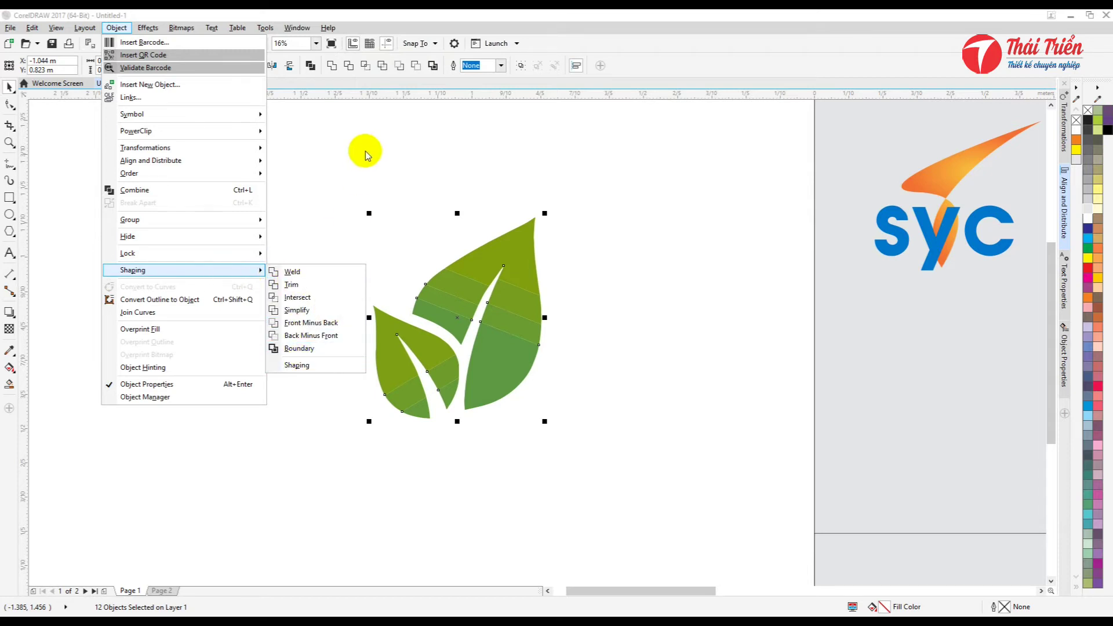
pyautogui.click(333, 75)
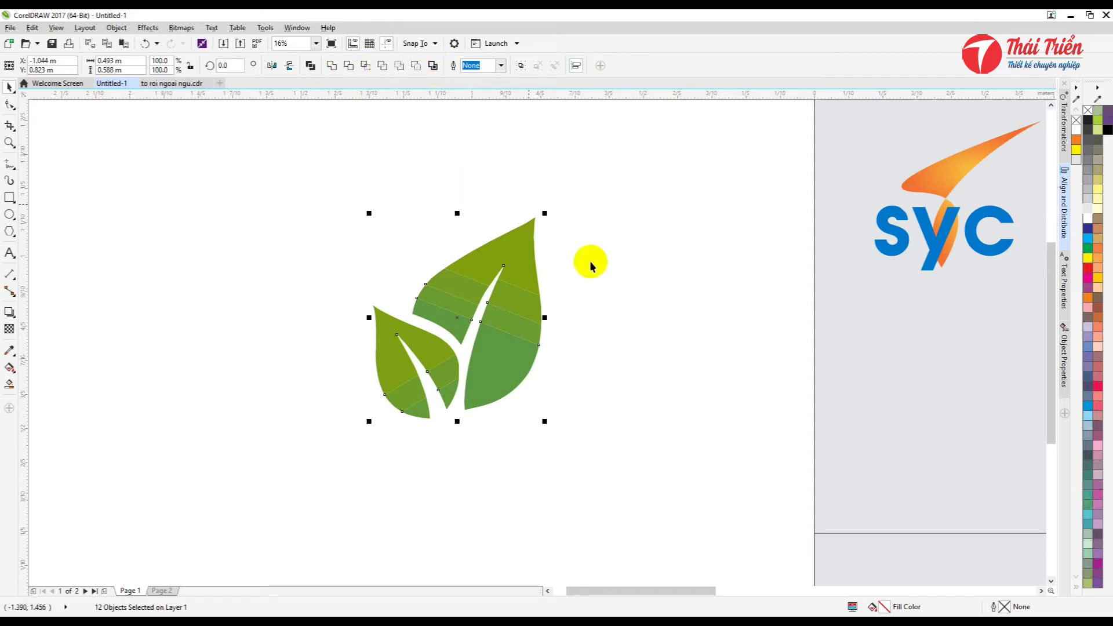
pyautogui.click(332, 67)
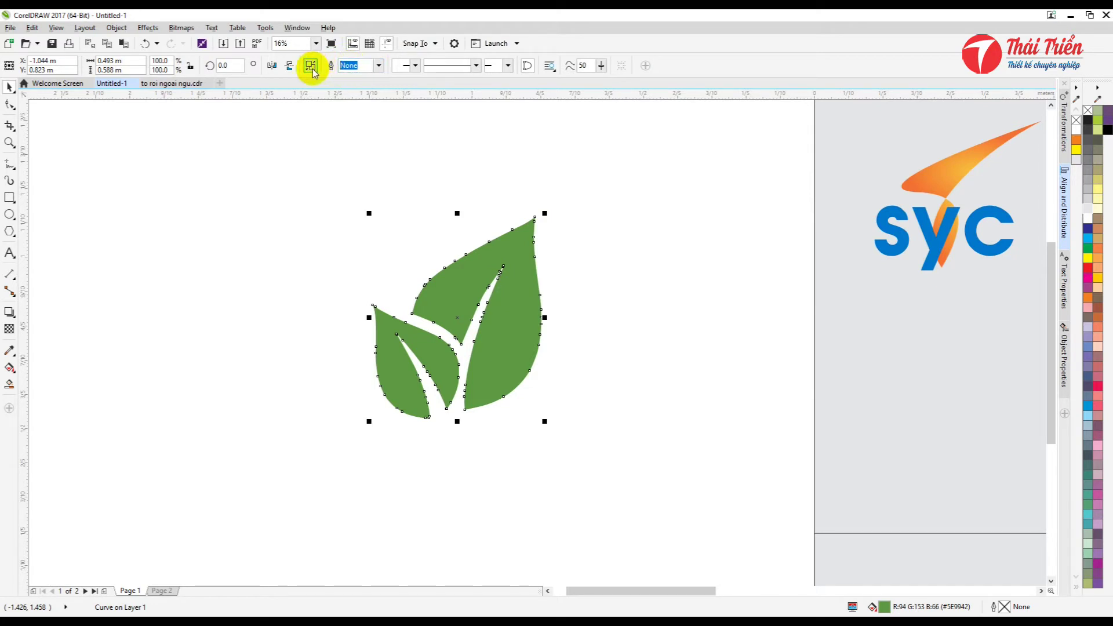
pyautogui.rightClick(493, 255)
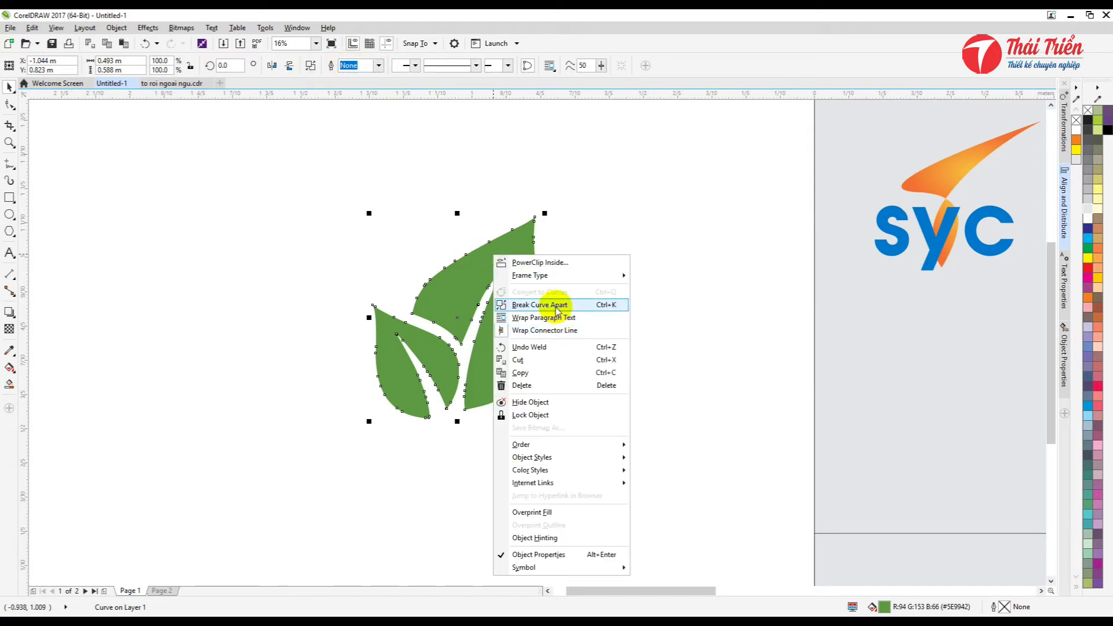
pyautogui.click(310, 67)
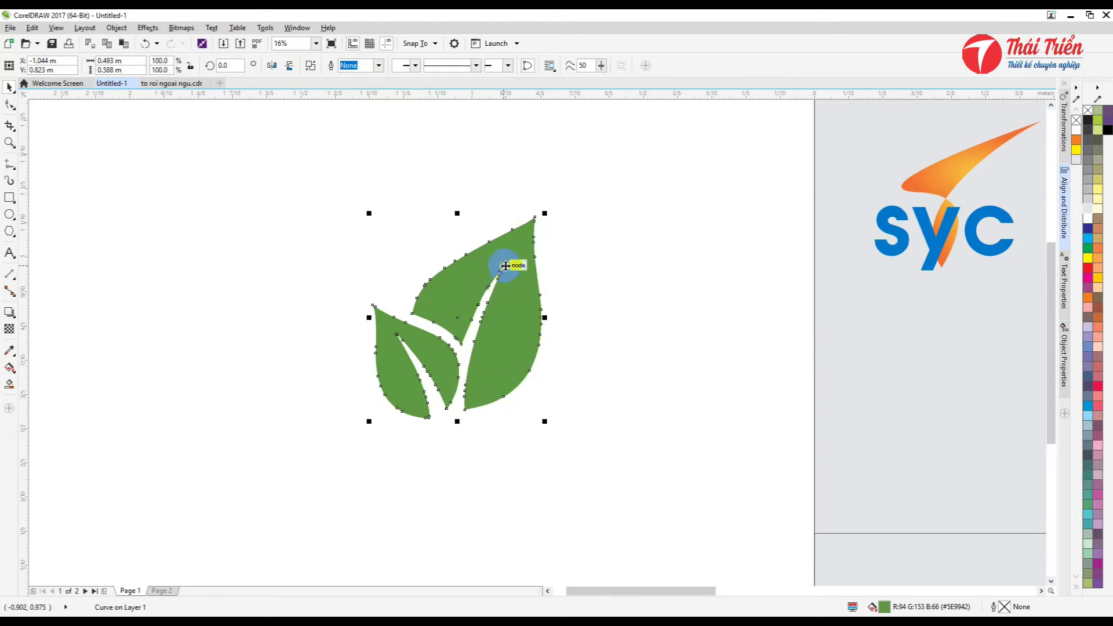
# Try a dashed line style on the welded leaf's outline, and set it back to solid
pyautogui.click(457, 67)
pyautogui.click(457, 172)
pyautogui.scroll(2, 445, 240)
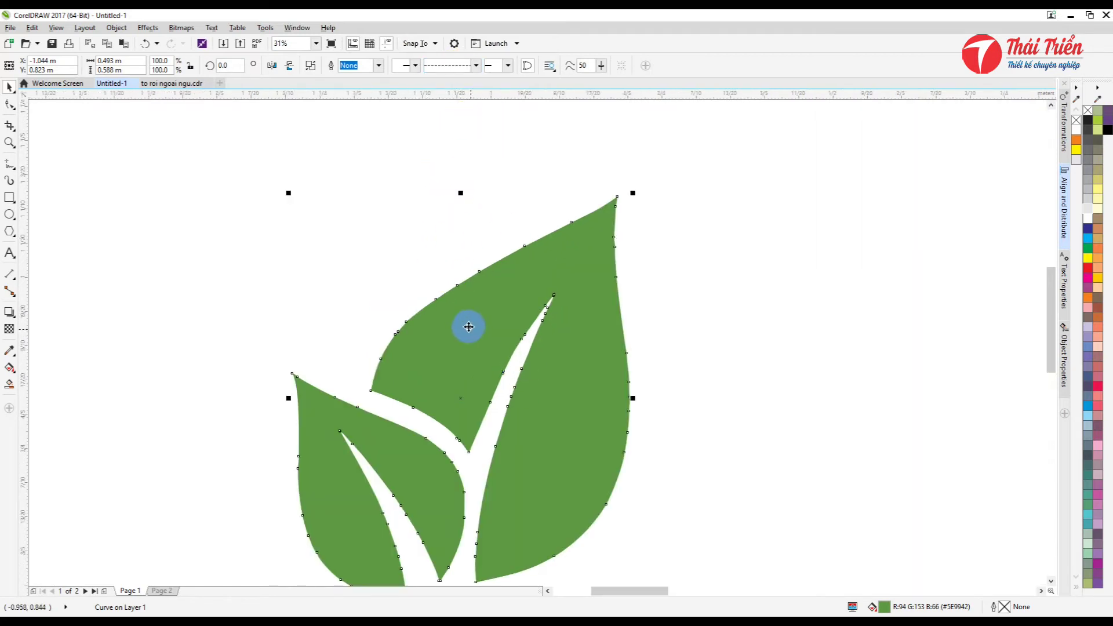
pyautogui.click(449, 66)
pyautogui.click(451, 89)
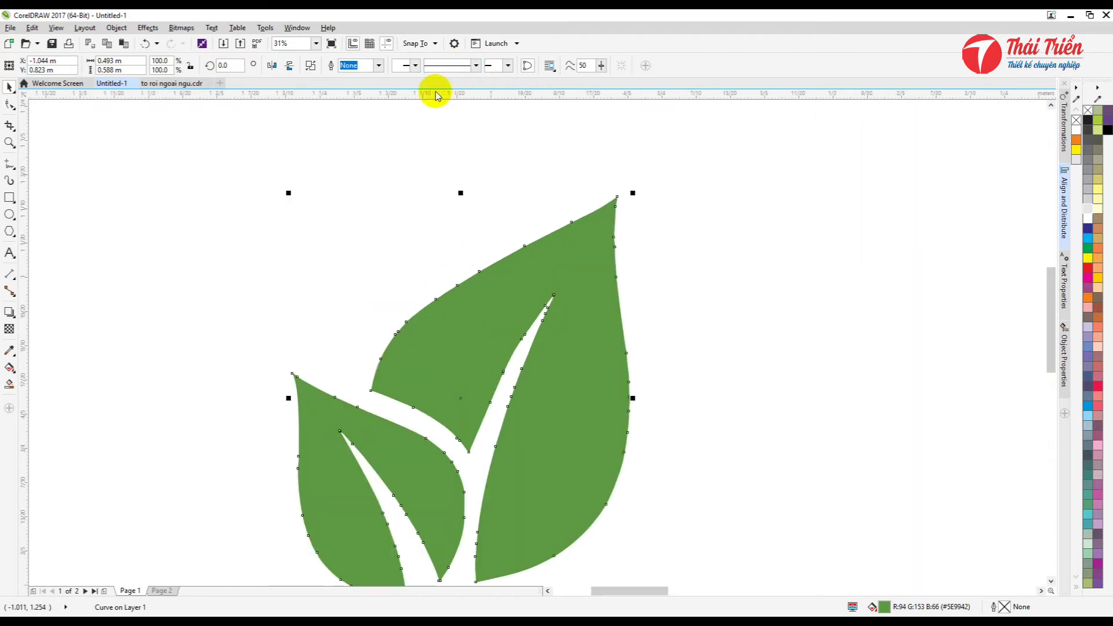
# Try a 25 px outline on the welded leaf, and set its outline width back to None
pyautogui.click(377, 65)
pyautogui.click(362, 173)
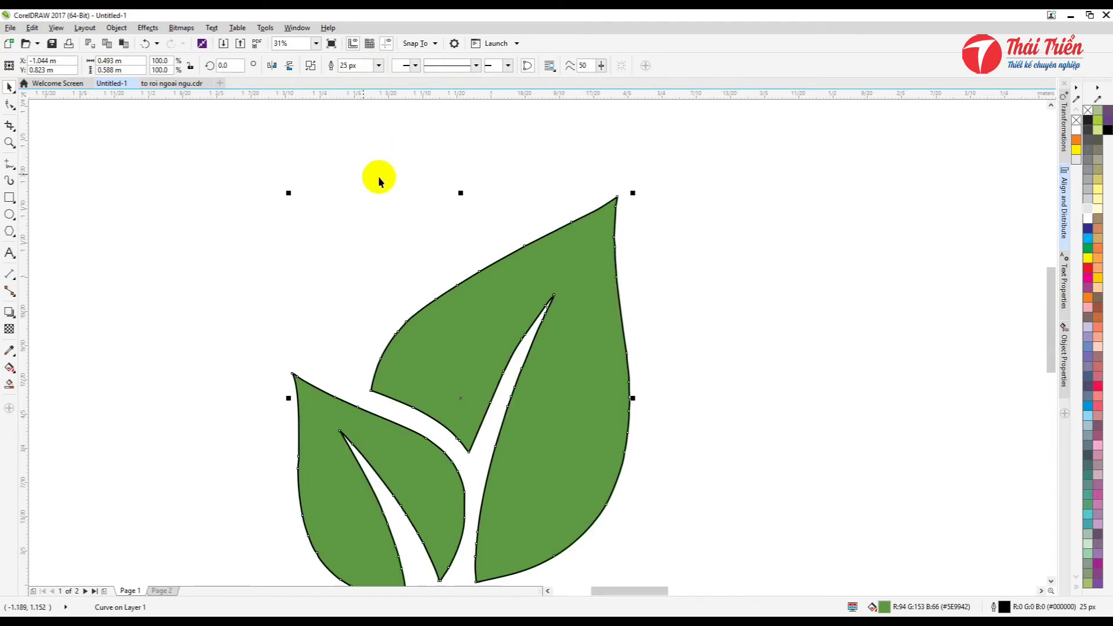
pyautogui.click(381, 65)
pyautogui.click(364, 79)
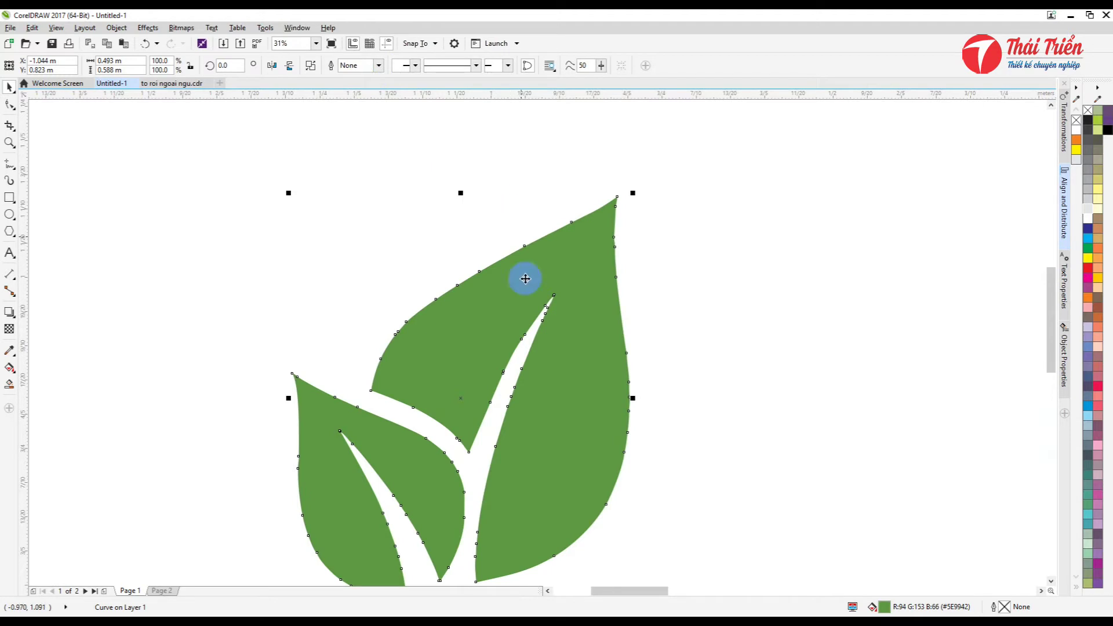
# Examine the welded leaf's edges and solid green fill up close and as a whole
pyautogui.scroll(-2, 392, 111)
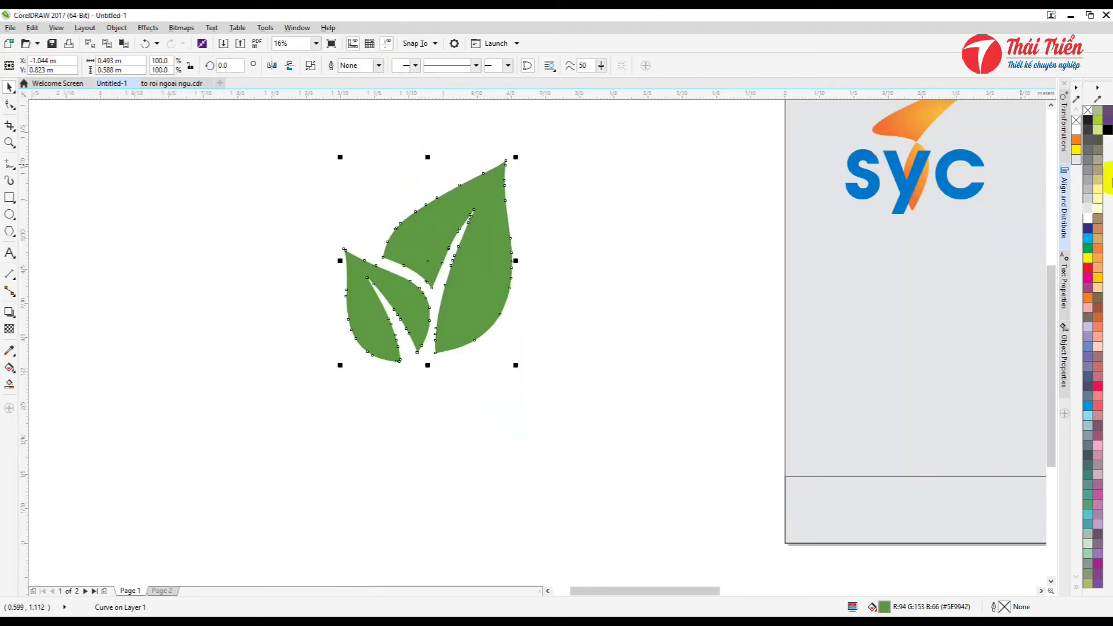
pyautogui.click(427, 216)
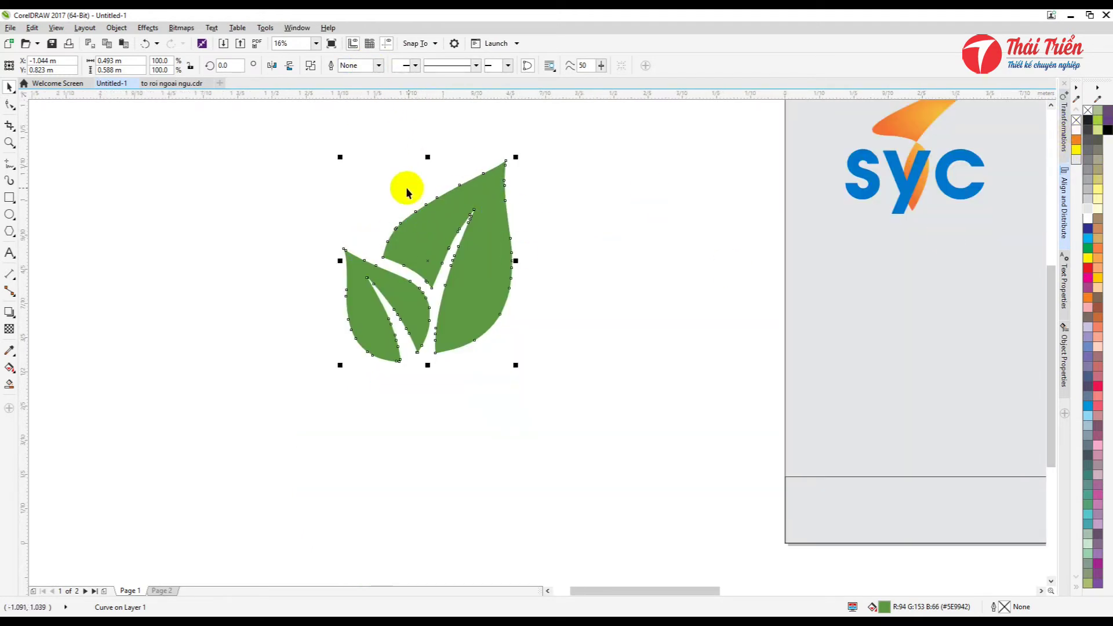
pyautogui.scroll(2, 454, 197)
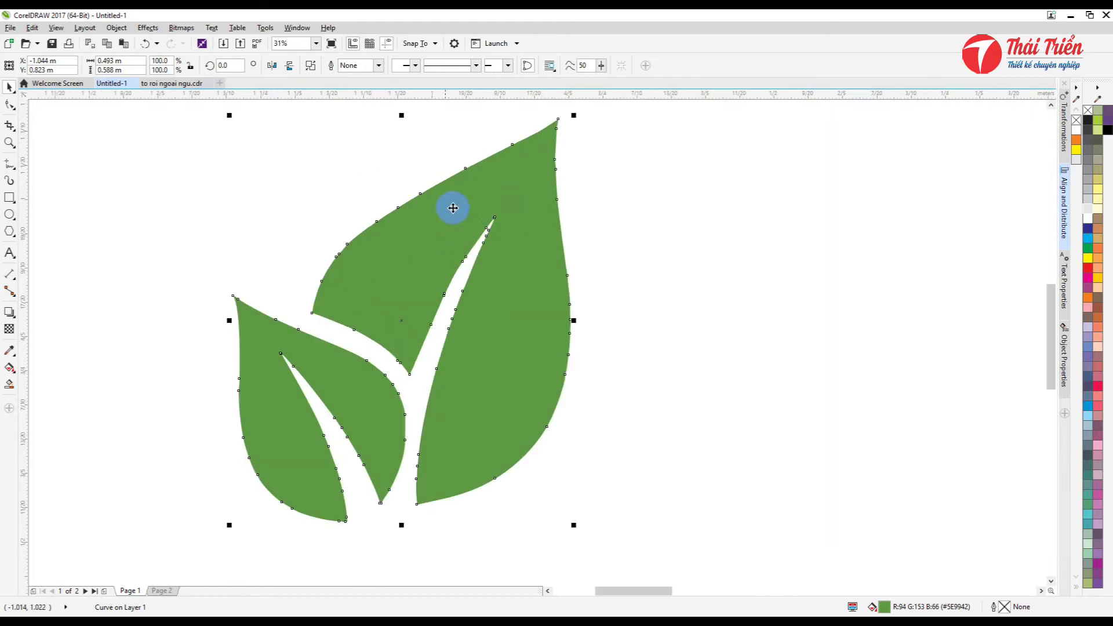
pyautogui.scroll(-2, 505, 289)
pyautogui.click(590, 259)
pyautogui.click(528, 275)
pyautogui.click(518, 276)
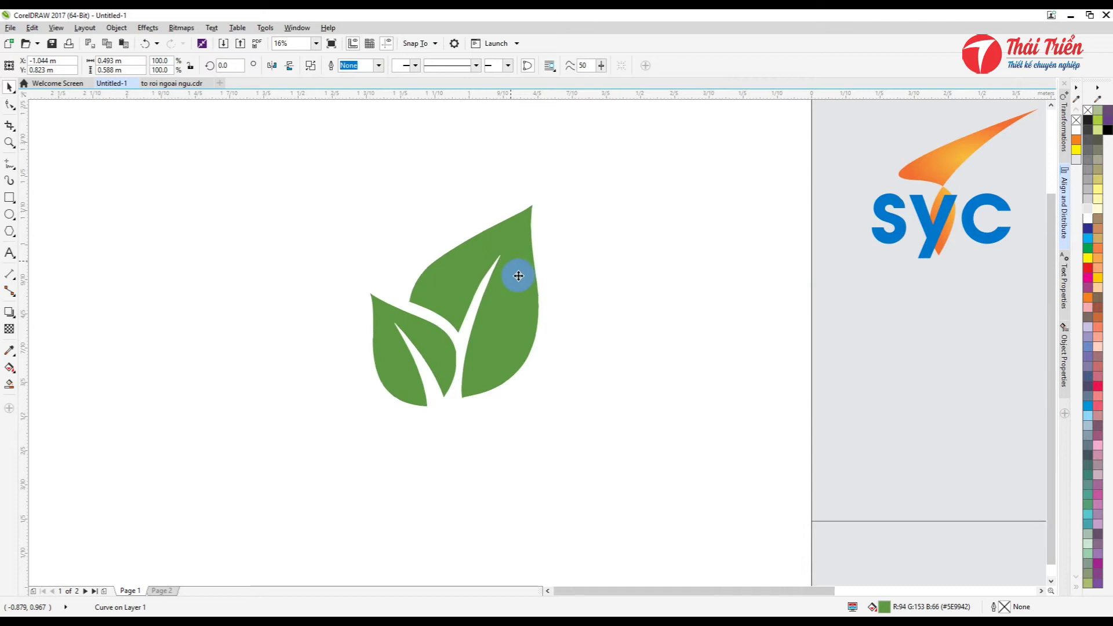
pyautogui.scroll(-2, 510, 268)
pyautogui.scroll(4, 509, 286)
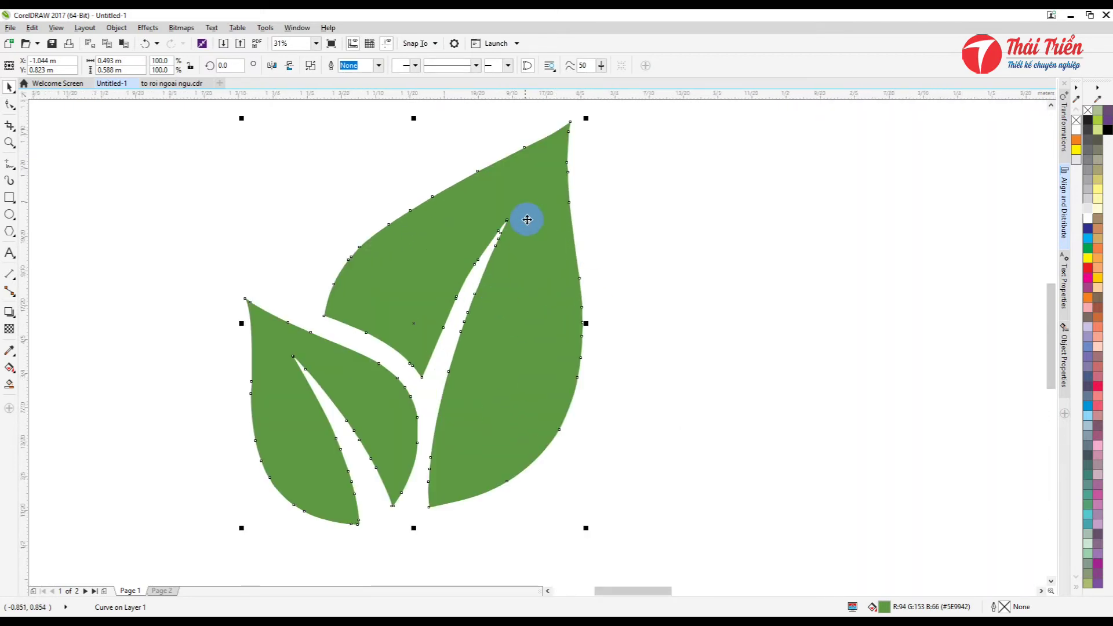
pyautogui.scroll(-2, 498, 270)
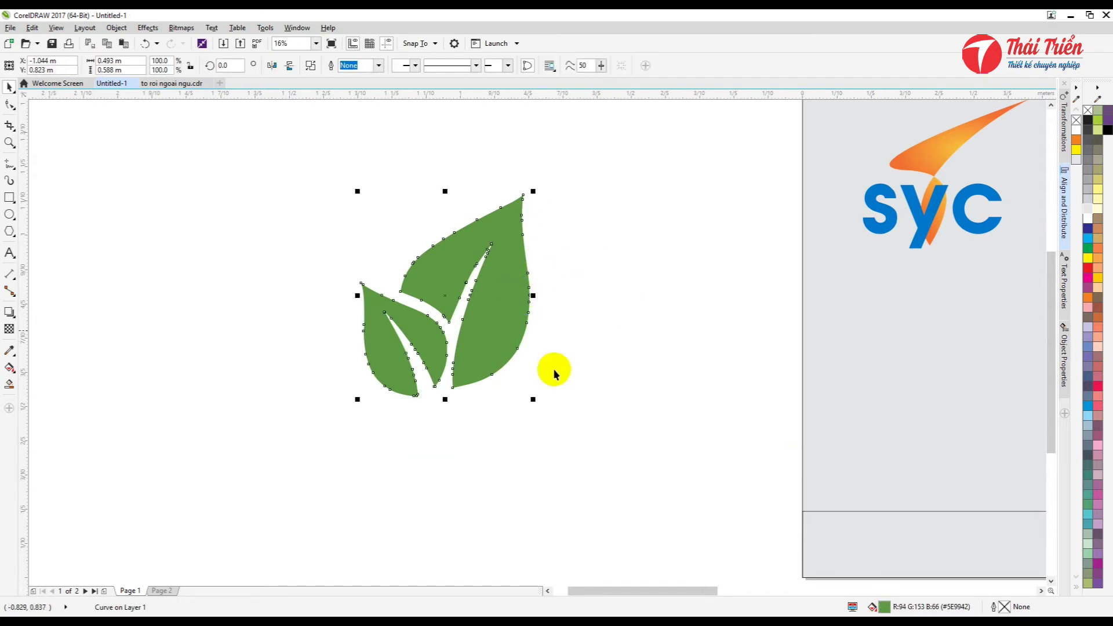
# Import the original leaf bitmap environment-icon-png-5.png at about 0.647 m by 0.877 m between the welded leaf and the page
pyautogui.scroll(-2, 472, 330)
pyautogui.click(501, 224)
pyautogui.rightClick(501, 221)
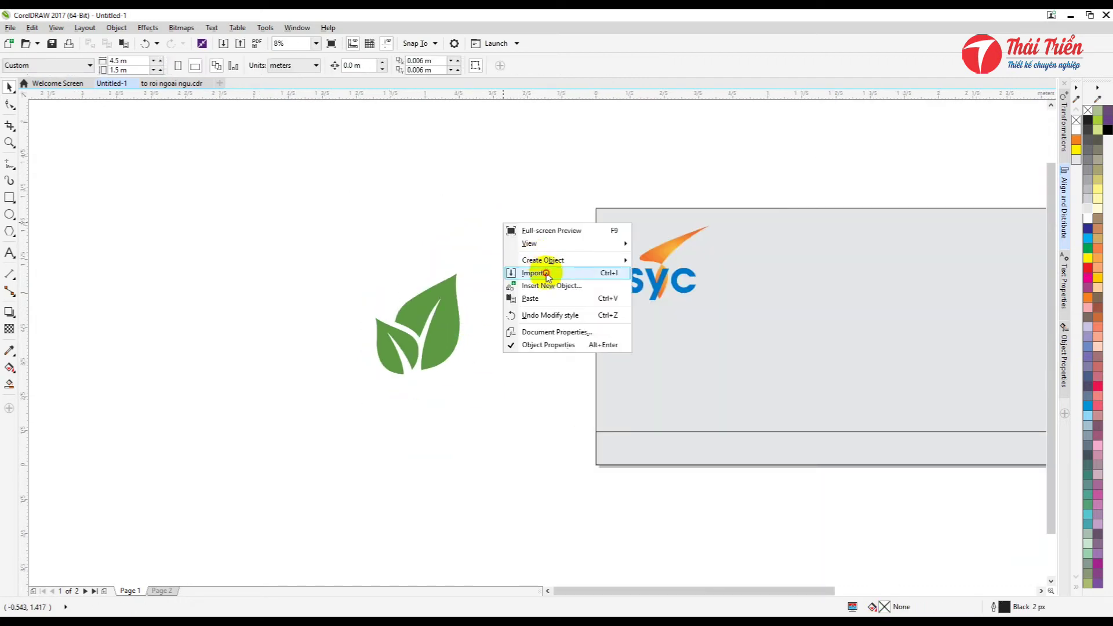
pyautogui.click(546, 273)
pyautogui.scroll(-5, 776, 351)
pyautogui.doubleClick(744, 339)
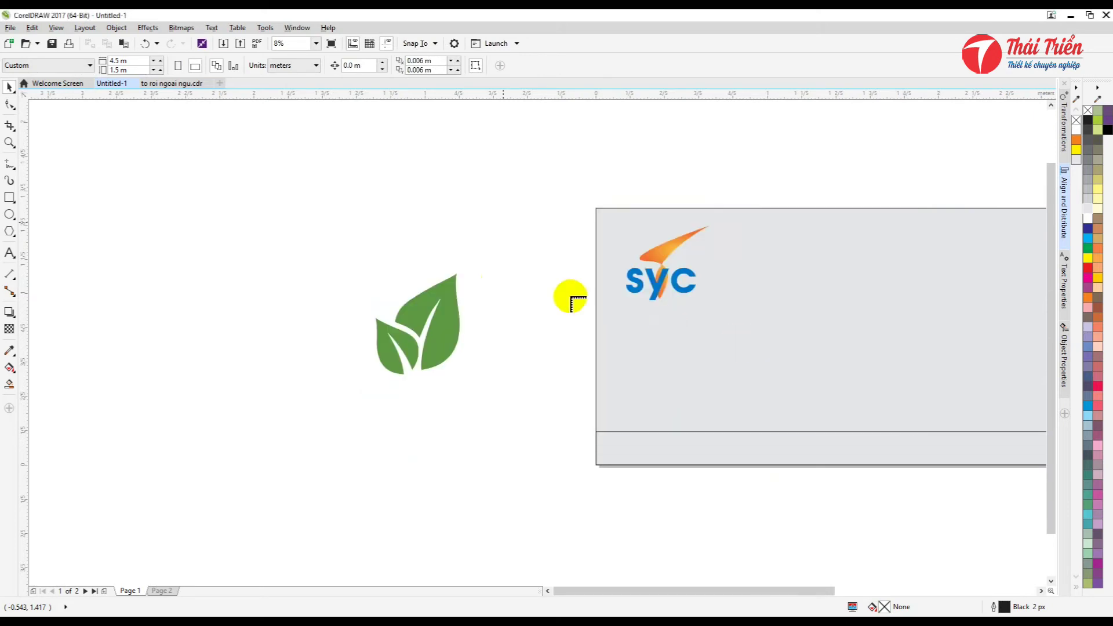
pyautogui.click(474, 245)
pyautogui.moveTo(521, 305); pyautogui.dragTo(589, 400)
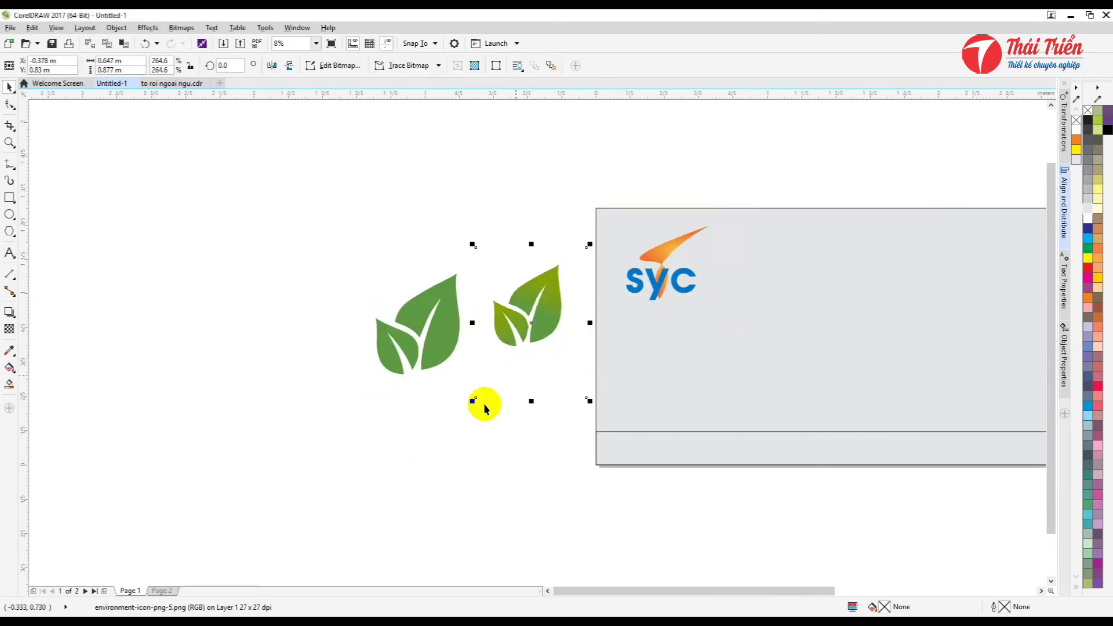
# Move the welded green leaf farther from the imported bitmap, to about X -1.244 m, Y 0.899 m
pyautogui.click(442, 322)
pyautogui.moveTo(442, 323); pyautogui.dragTo(409, 309)
pyautogui.click(549, 294)
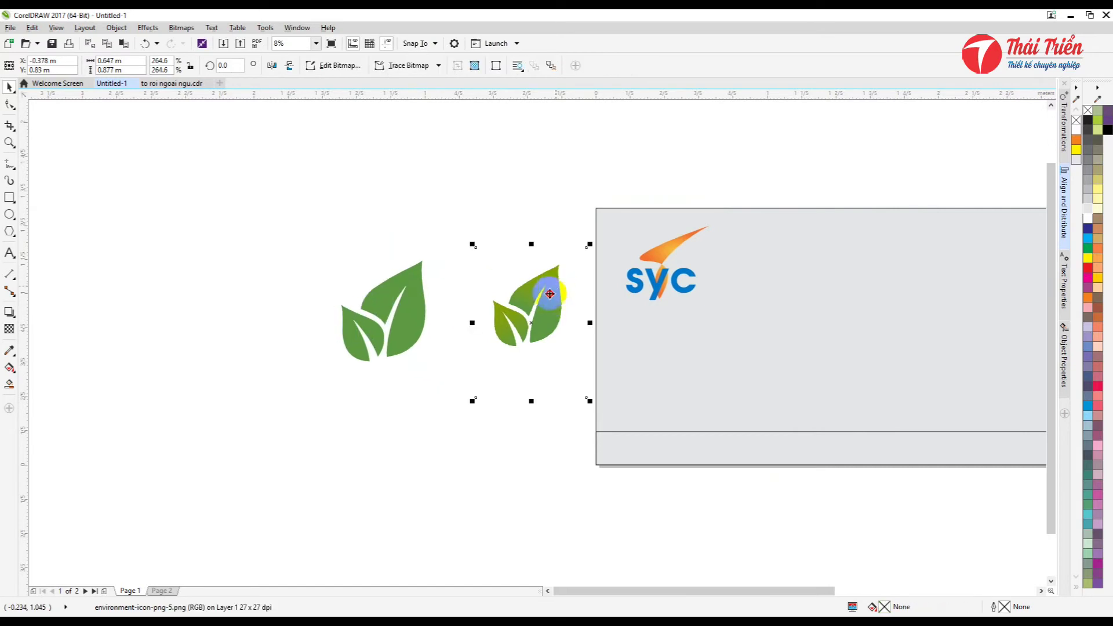
pyautogui.click(437, 370)
pyautogui.scroll(2, 429, 336)
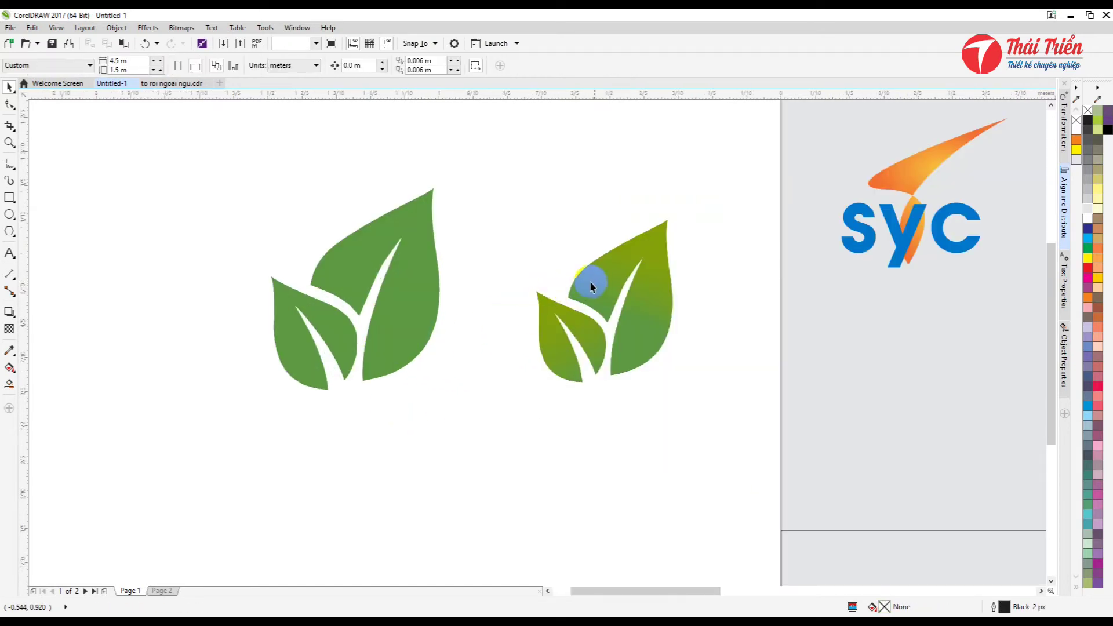
# Enlarge the leaf bitmap to about 0.727 m by 0.986 m and position it at about X -0.479 m, Y 0.752 m
pyautogui.click(590, 282)
pyautogui.scroll(-1, 468, 368)
pyautogui.moveTo(481, 273); pyautogui.dragTo(464, 254)
pyautogui.moveTo(537, 321); pyautogui.dragTo(546, 333)
# Compare the welded leaf's flat green fill with the gradient colouring of the leaf bitmap
pyautogui.click(422, 368)
pyautogui.click(436, 311)
pyautogui.scroll(2, 398, 338)
pyautogui.click(259, 336)
pyautogui.click(408, 295)
pyautogui.click(233, 294)
pyautogui.click(430, 297)
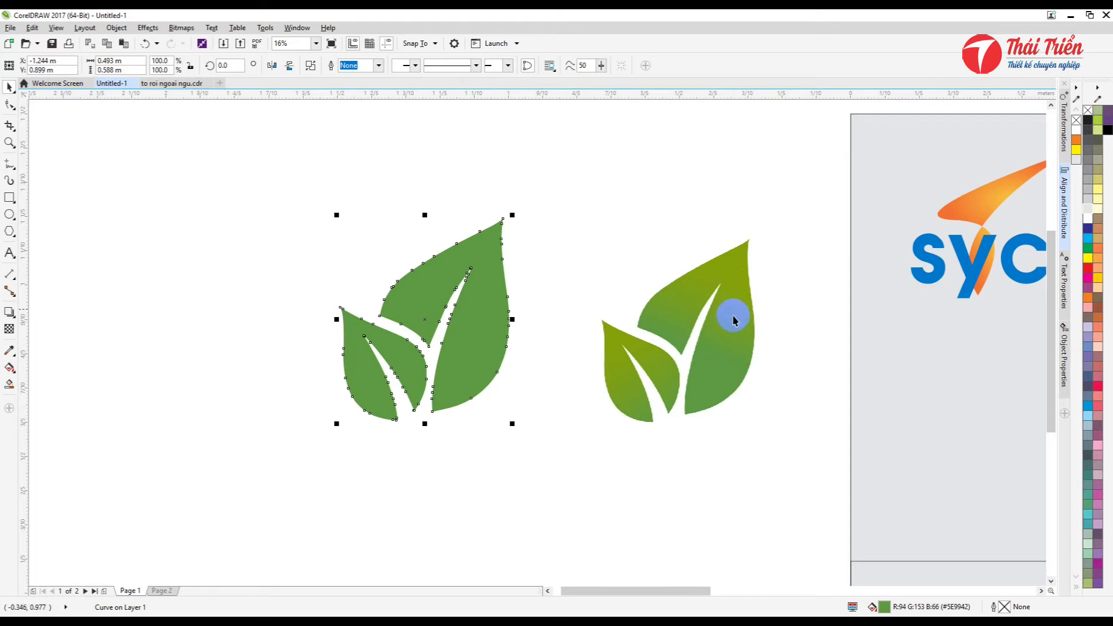
# Break the welded leaf curve apart into separate large and small leaves
pyautogui.click(485, 286)
pyautogui.click(484, 286)
pyautogui.rightClick(470, 248)
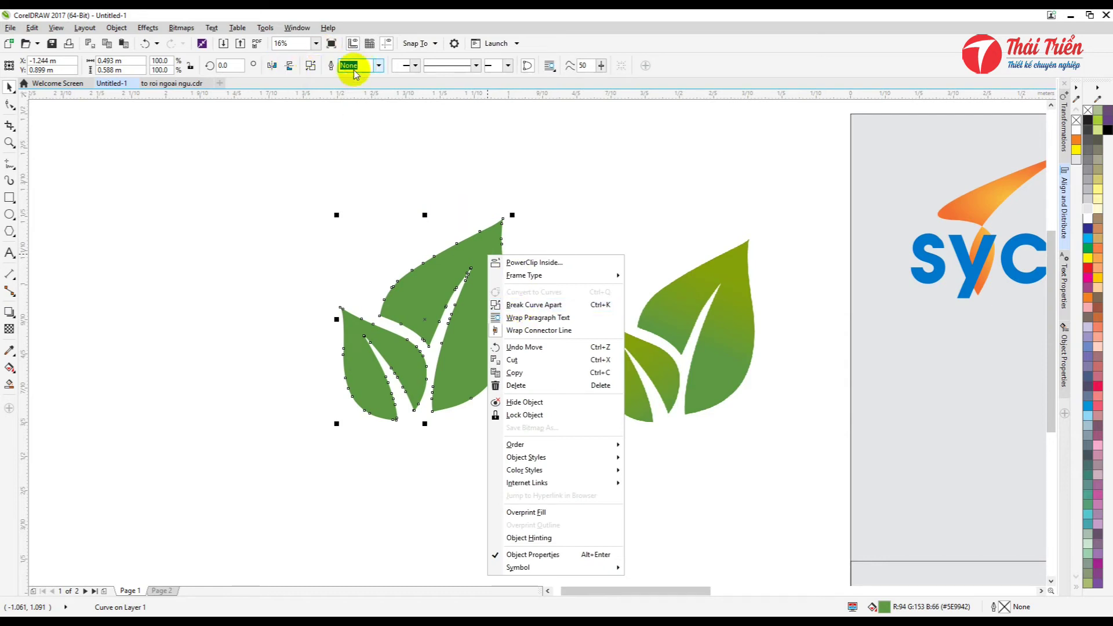
pyautogui.click(542, 305)
pyautogui.click(504, 319)
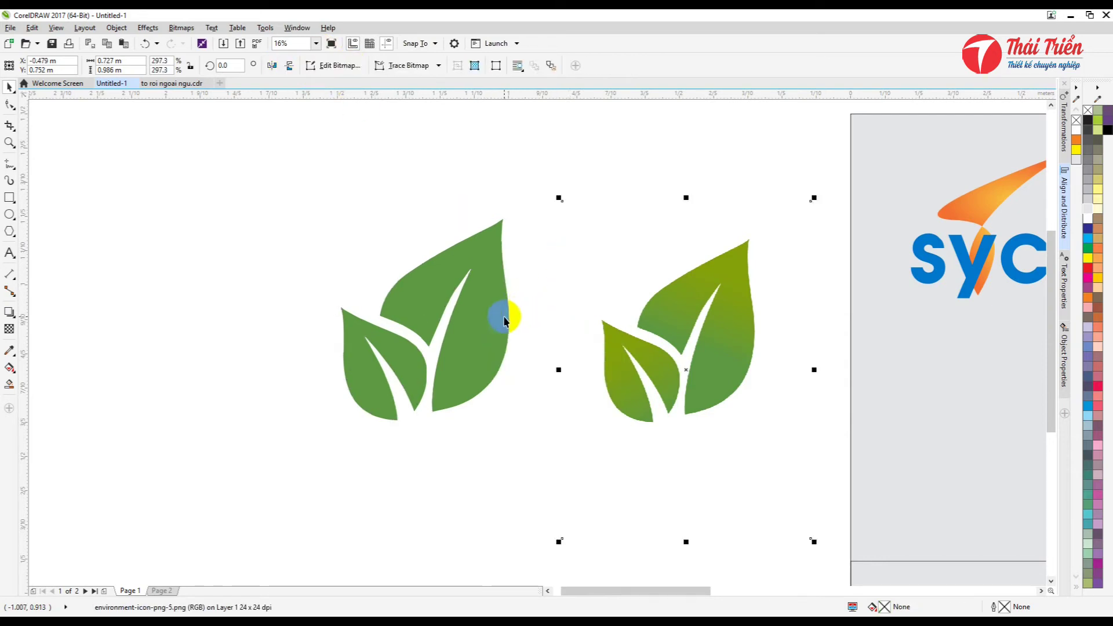
# Try moving the large leaf away from the small one, and undo the move
pyautogui.moveTo(484, 301); pyautogui.dragTo(522, 296)
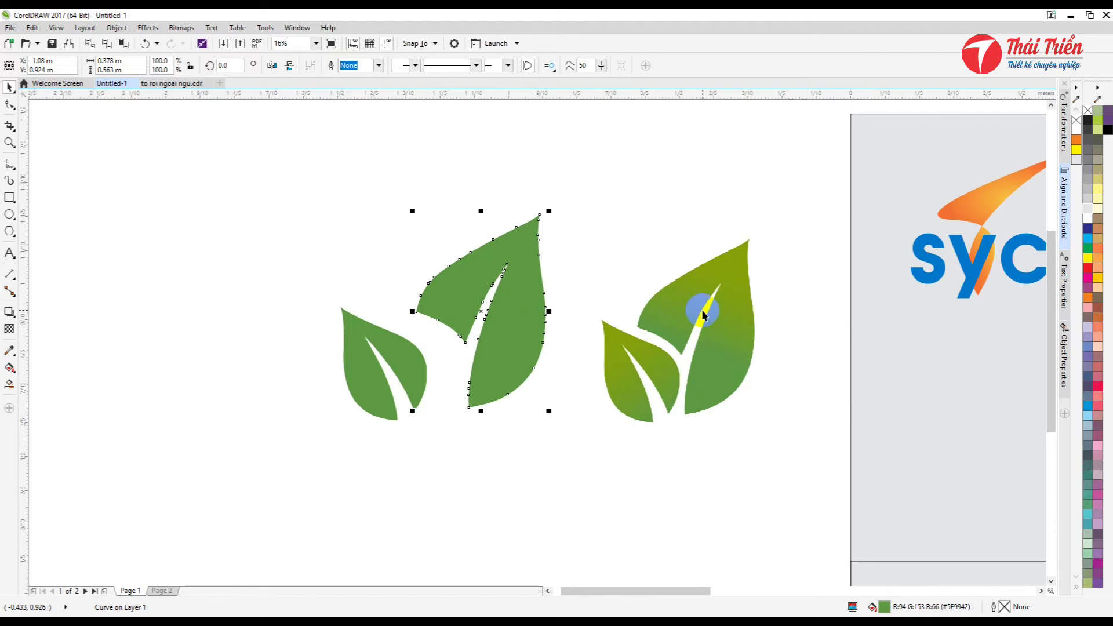
pyautogui.hotkey('ctrl', 'z')
pyautogui.click(591, 294)
pyautogui.click(455, 348)
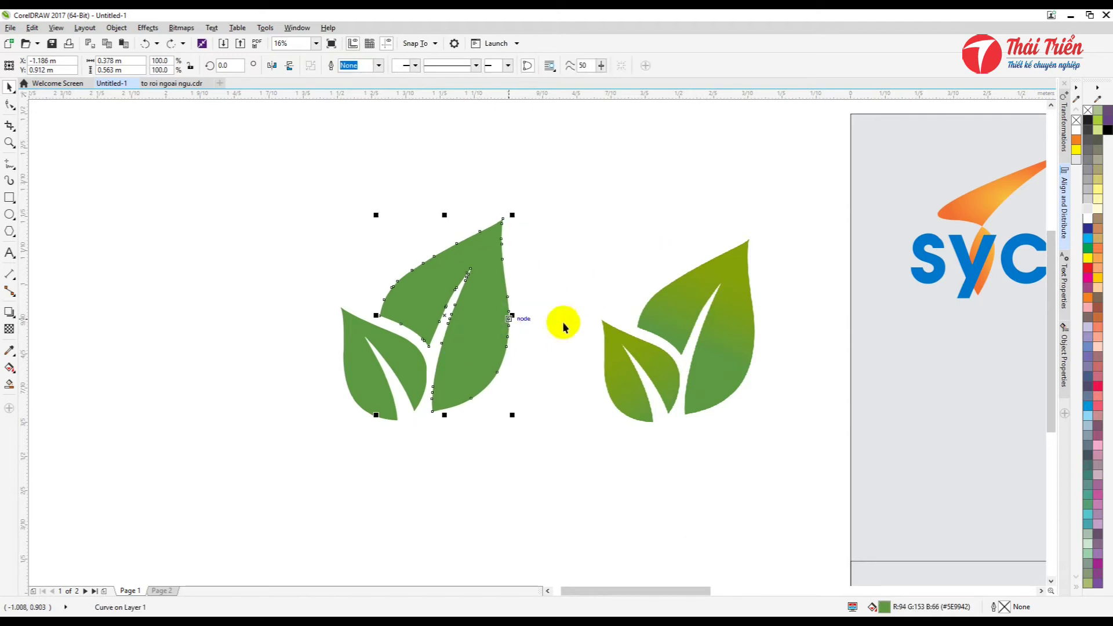
# Open the large leaf's fill for editing, keep both leaves in view, and set the colour model to CMYK
pyautogui.doubleClick(883, 607)
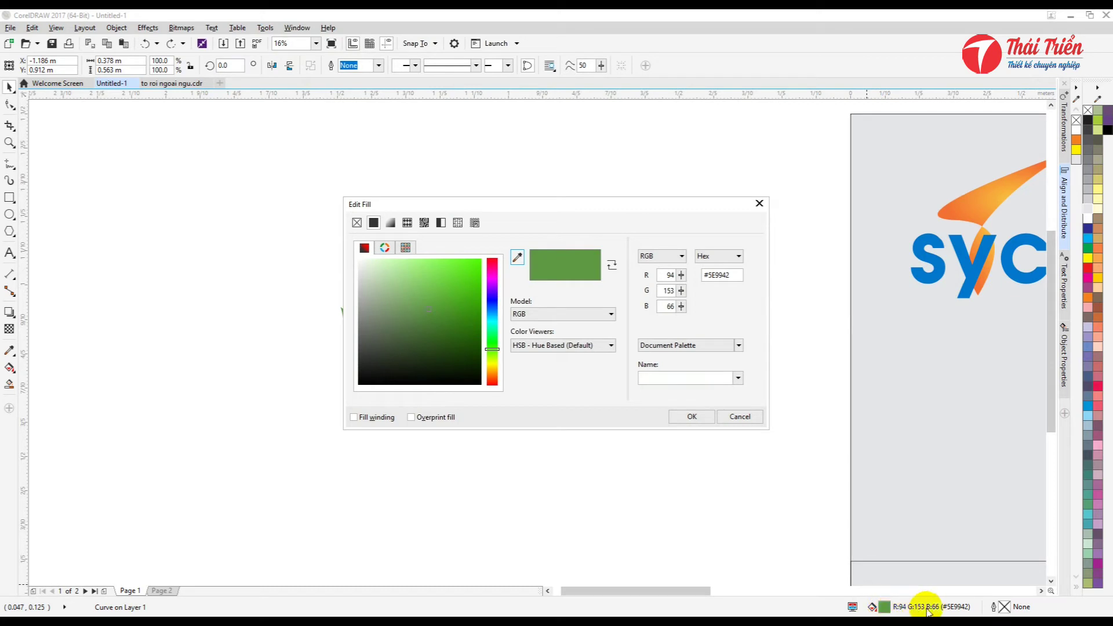
pyautogui.click(517, 257)
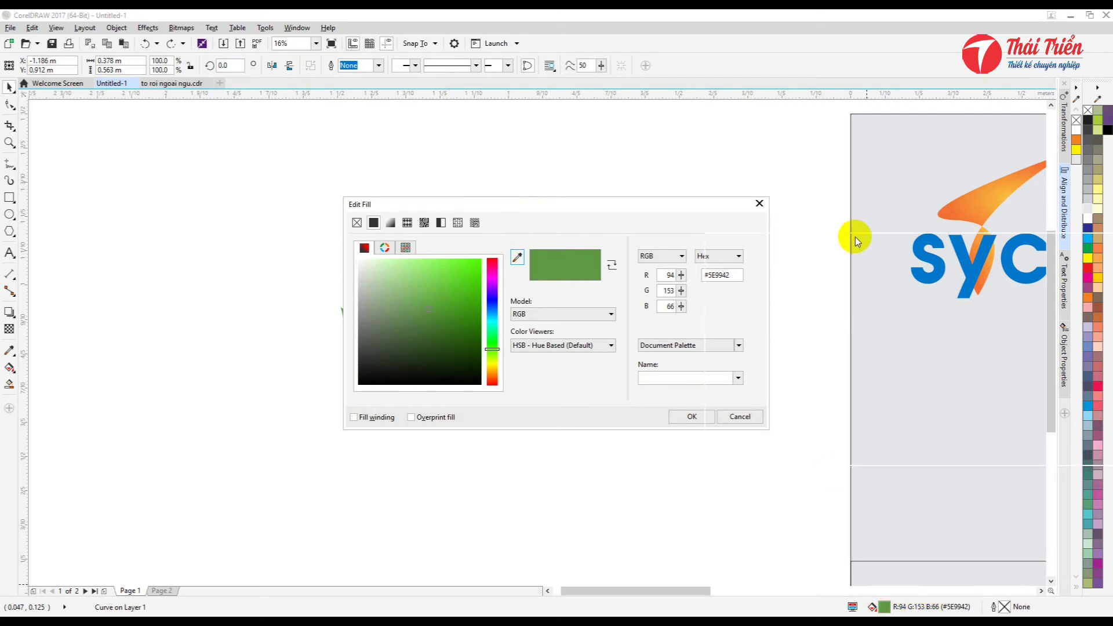
pyautogui.click(444, 322)
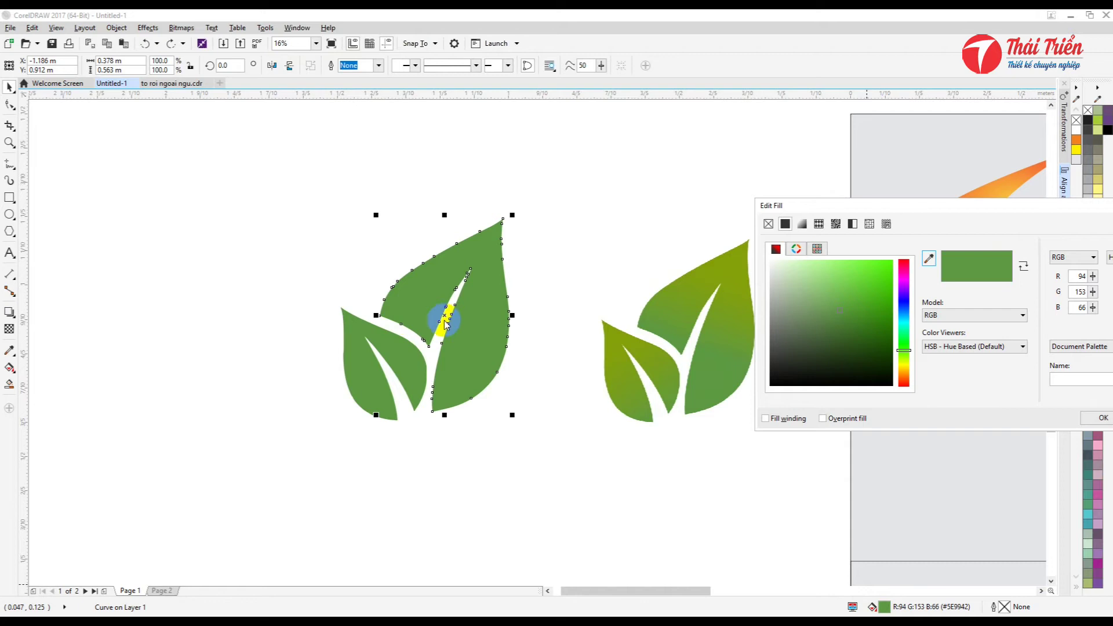
pyautogui.moveTo(826, 212); pyautogui.dragTo(943, 214)
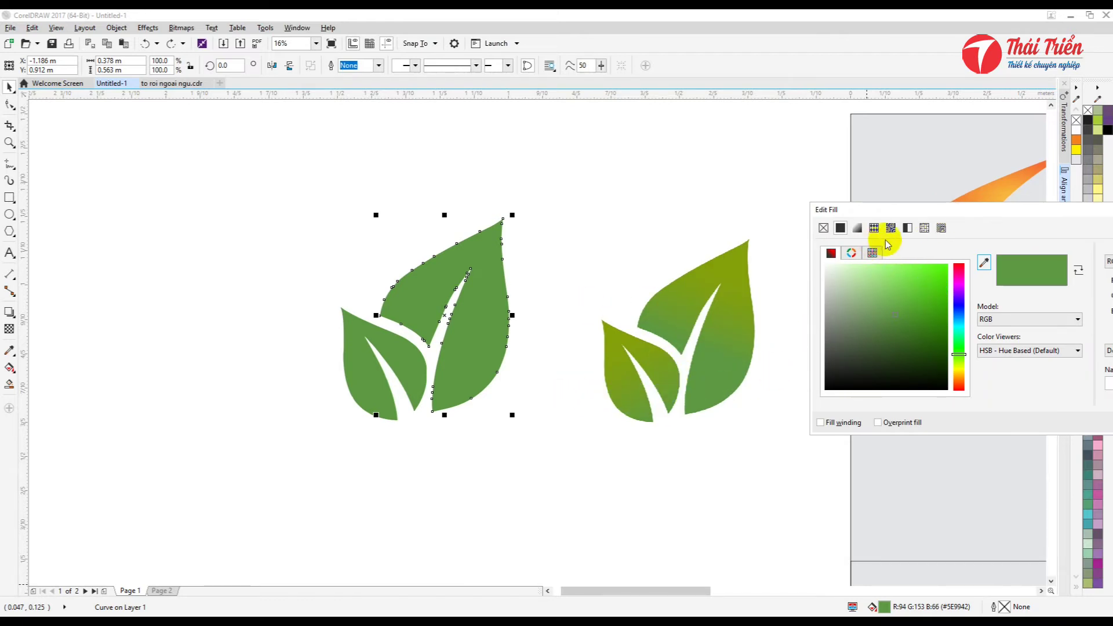
pyautogui.click(987, 320)
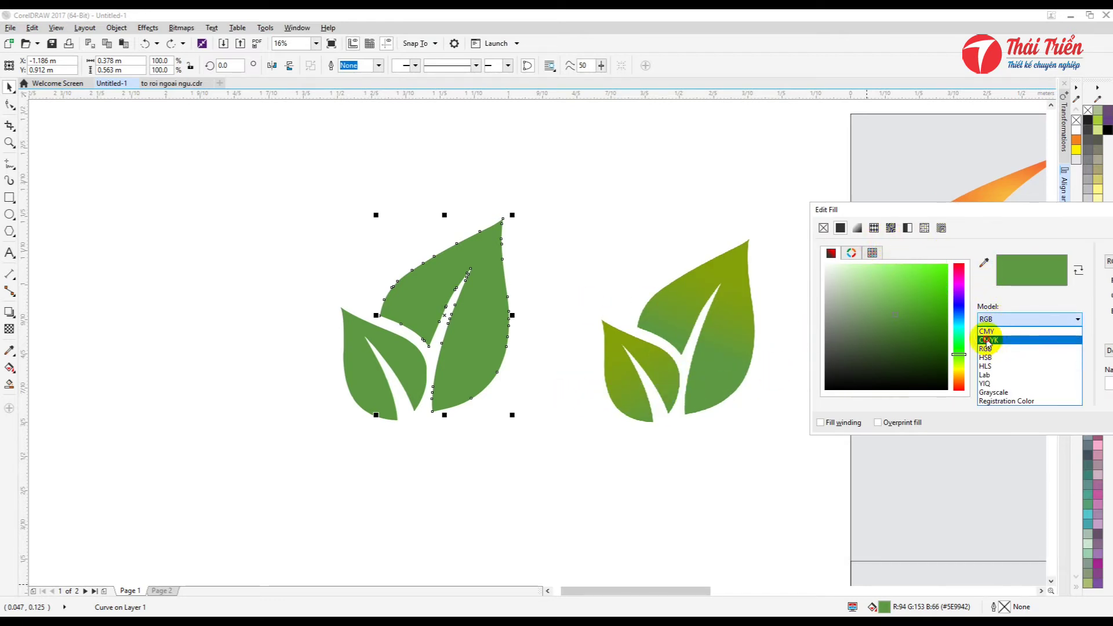
pyautogui.click(986, 341)
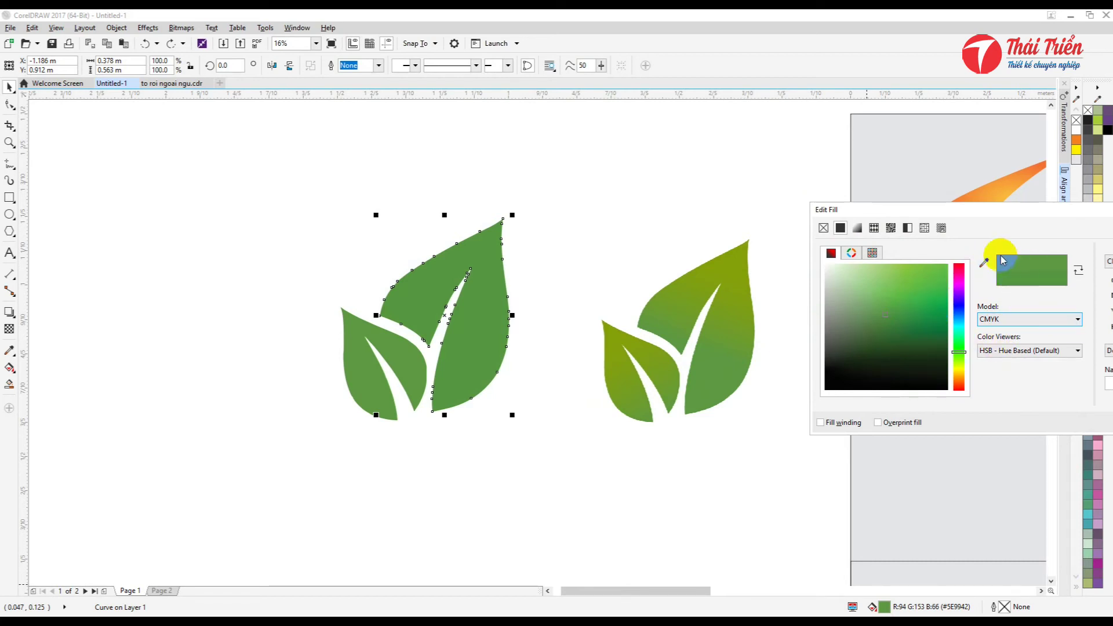
pyautogui.moveTo(983, 213); pyautogui.dragTo(976, 231)
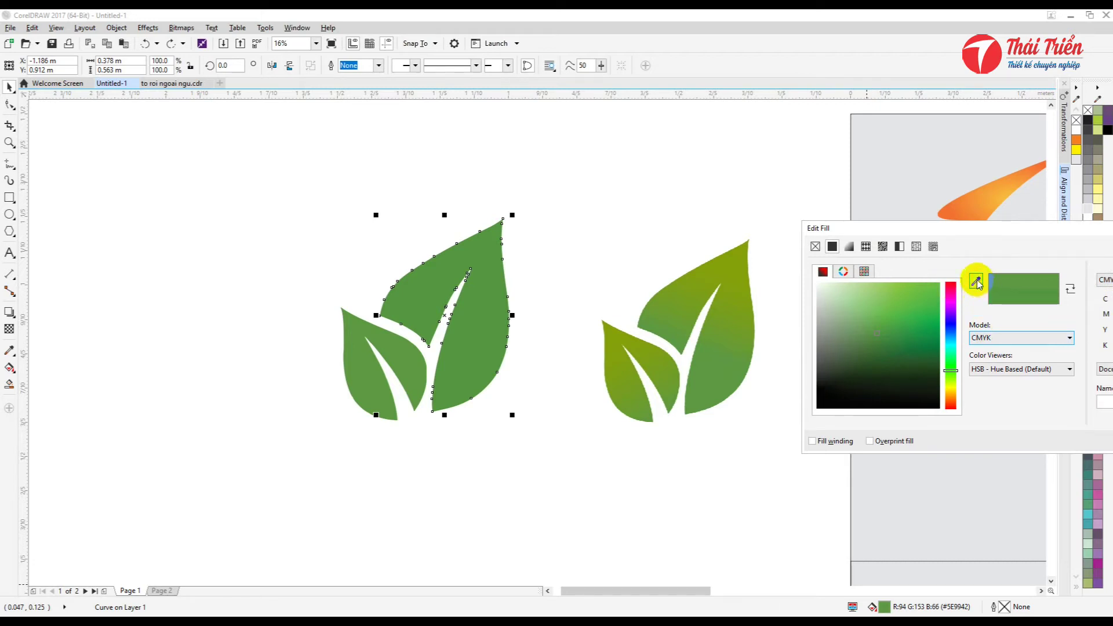
# Change the large leaf to a fountain fill and sample its start colour from the bitmap leaf's dark green base
pyautogui.click(849, 247)
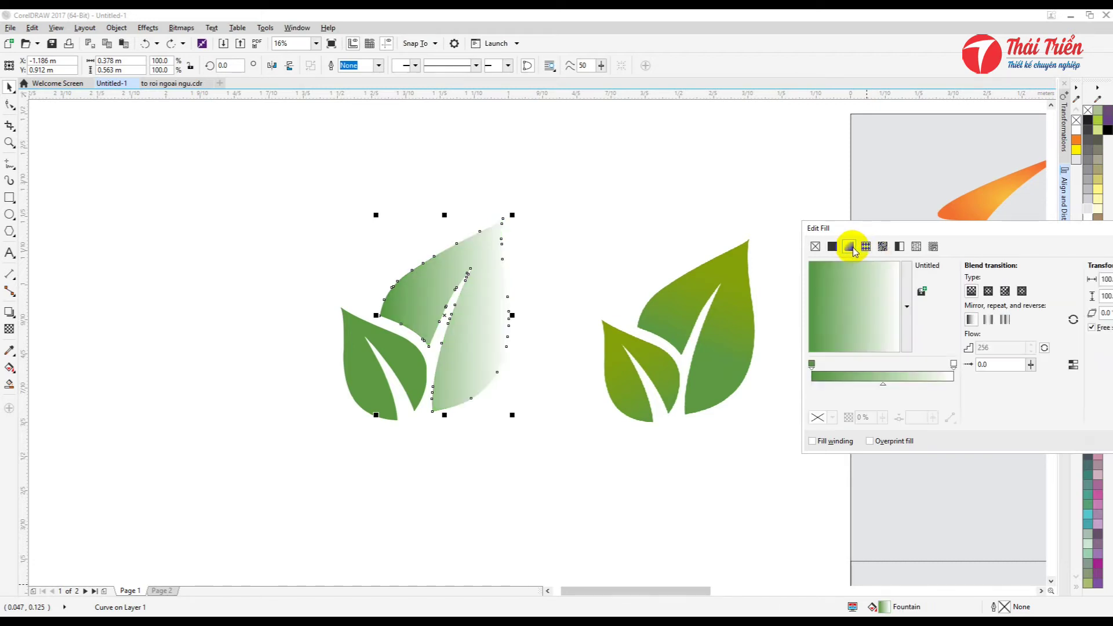
pyautogui.moveTo(870, 228); pyautogui.dragTo(830, 132)
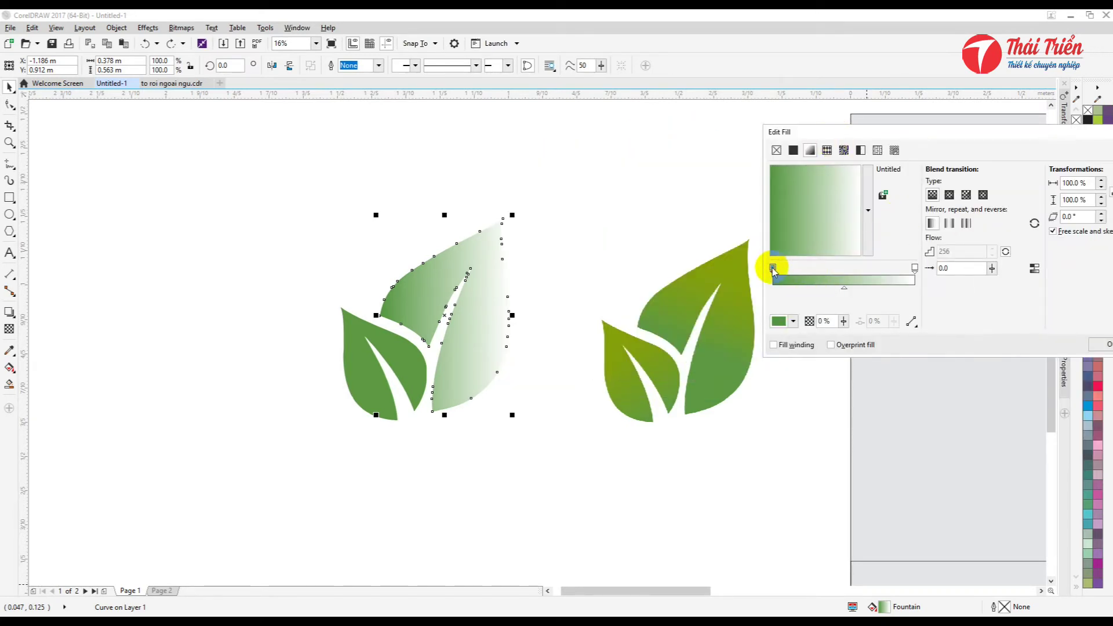
pyautogui.click(792, 321)
pyautogui.click(817, 352)
pyautogui.click(687, 407)
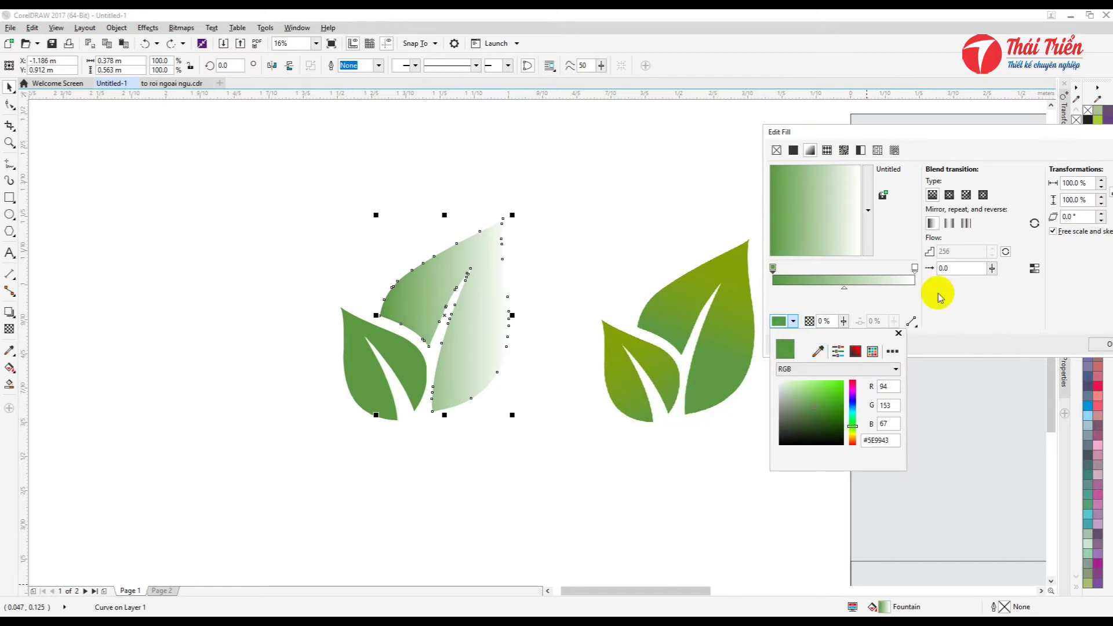
# Set the fountain fill's end colour to olive green #85A10B, sampled from the tip of the bitmap's large leaf
pyautogui.click(897, 280)
pyautogui.click(915, 268)
pyautogui.click(792, 321)
pyautogui.click(818, 351)
pyautogui.click(746, 244)
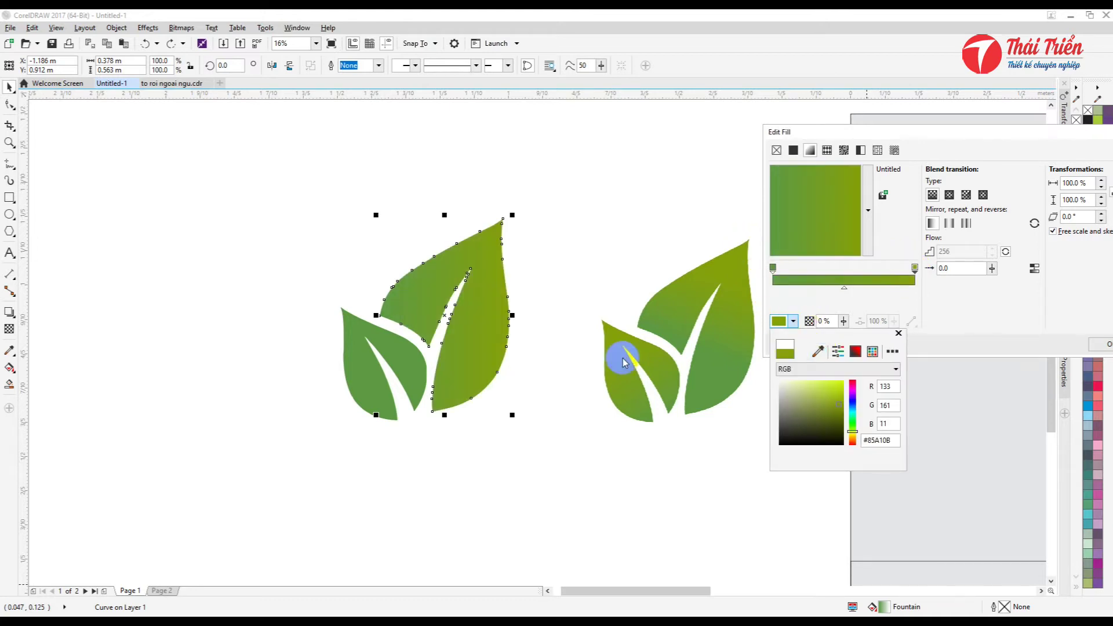
# Angle the large leaf's gradient diagonally, from green at its lower-left base to olive green at its upper-right tip, matching the bitmap
pyautogui.click(692, 413)
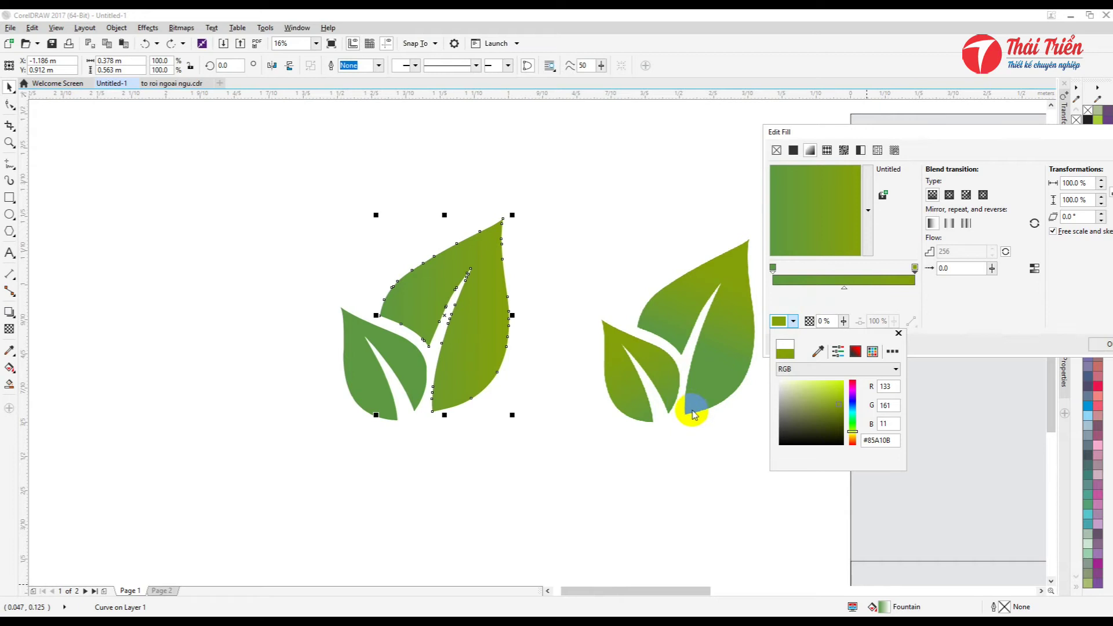
pyautogui.click(740, 256)
pyautogui.click(843, 185)
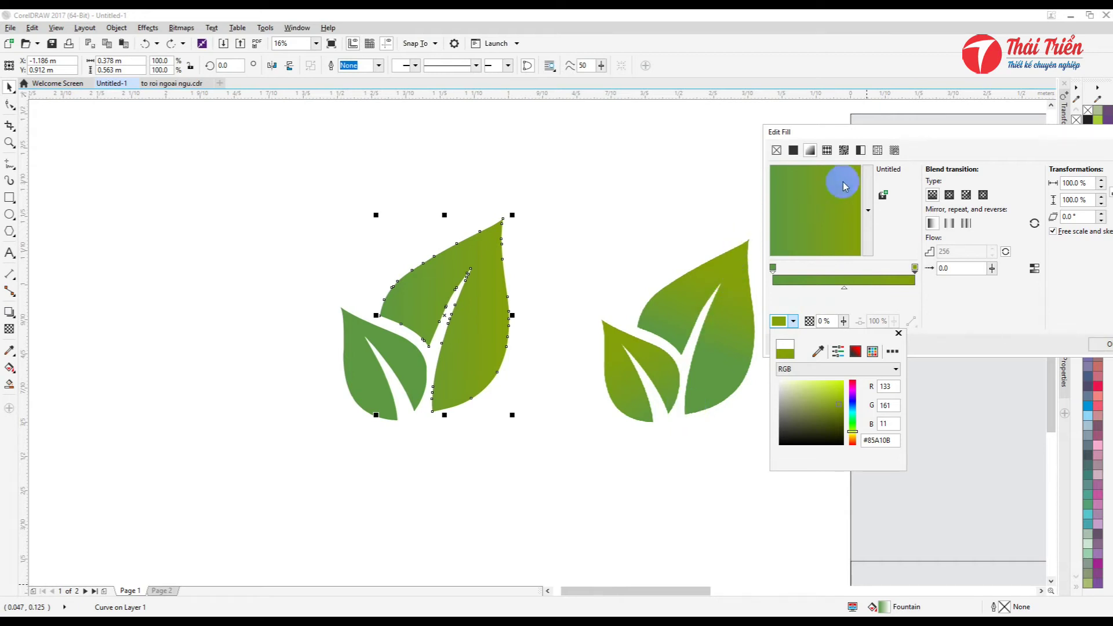
pyautogui.click(489, 302)
pyautogui.click(736, 292)
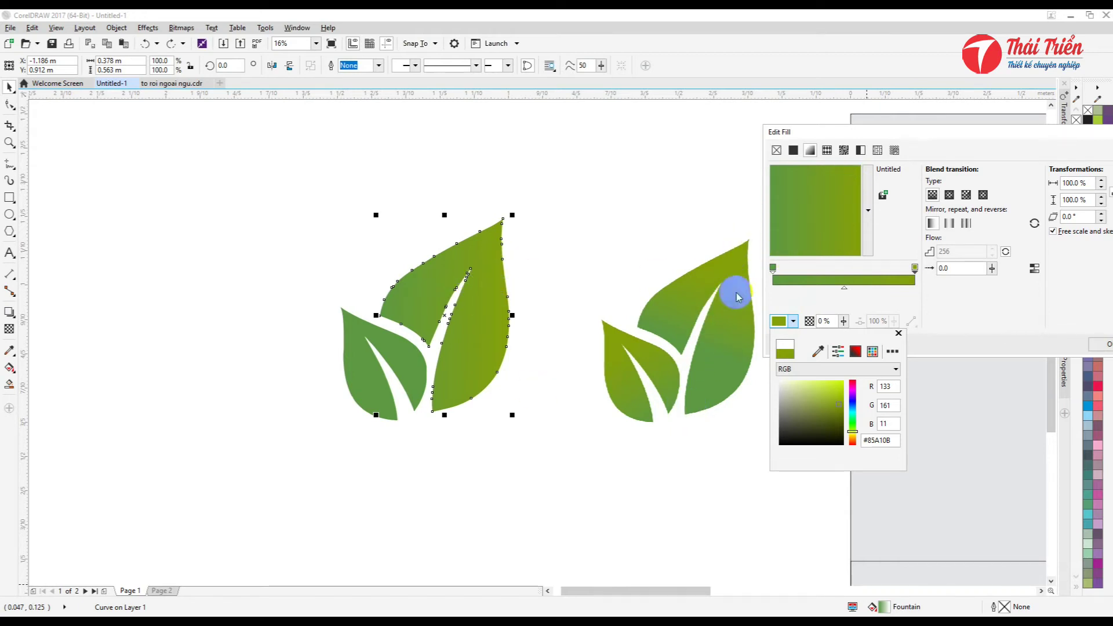
pyautogui.click(669, 415)
pyautogui.click(740, 248)
pyautogui.click(831, 229)
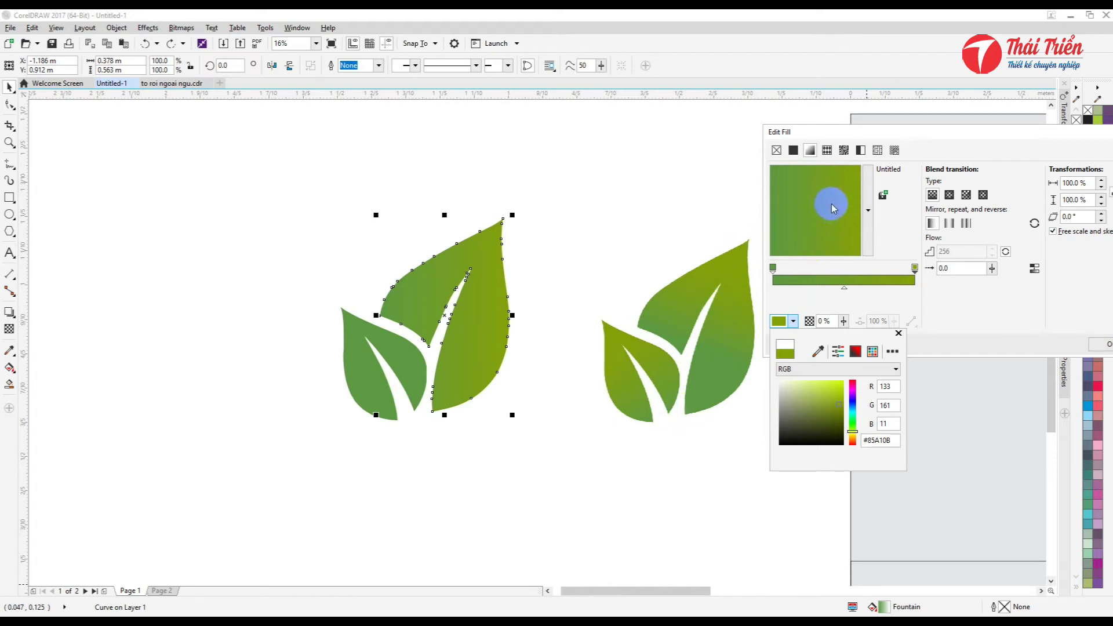
pyautogui.click(832, 201)
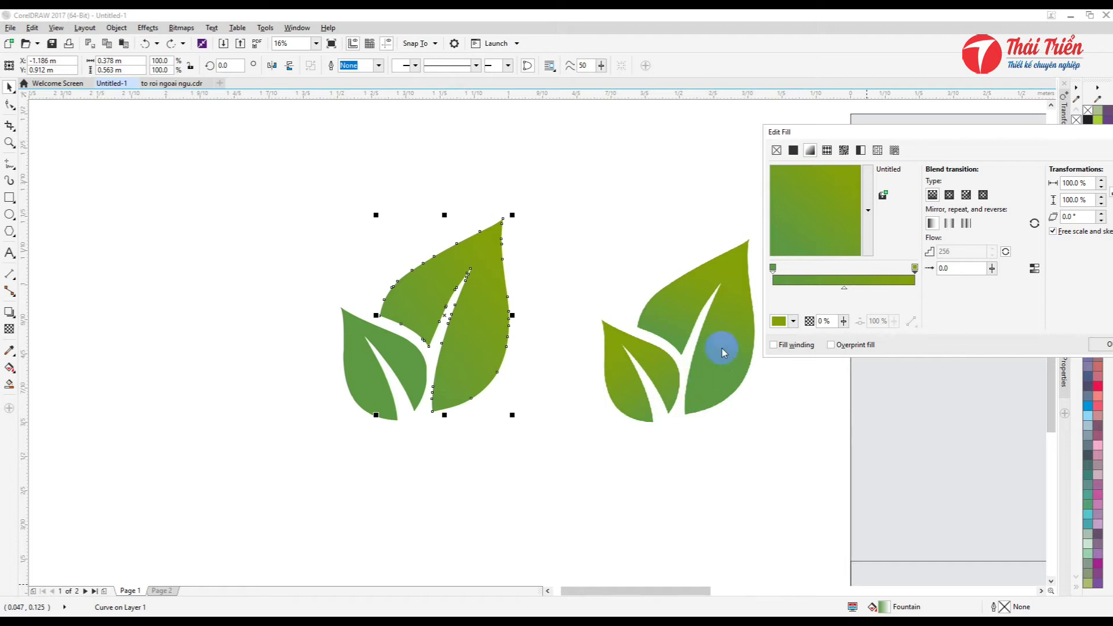
# Add a middle colour stop to the large leaf's gradient, shift it towards olive green, set the upper blend midpoint to 49%, and apply the fill
pyautogui.click(826, 279)
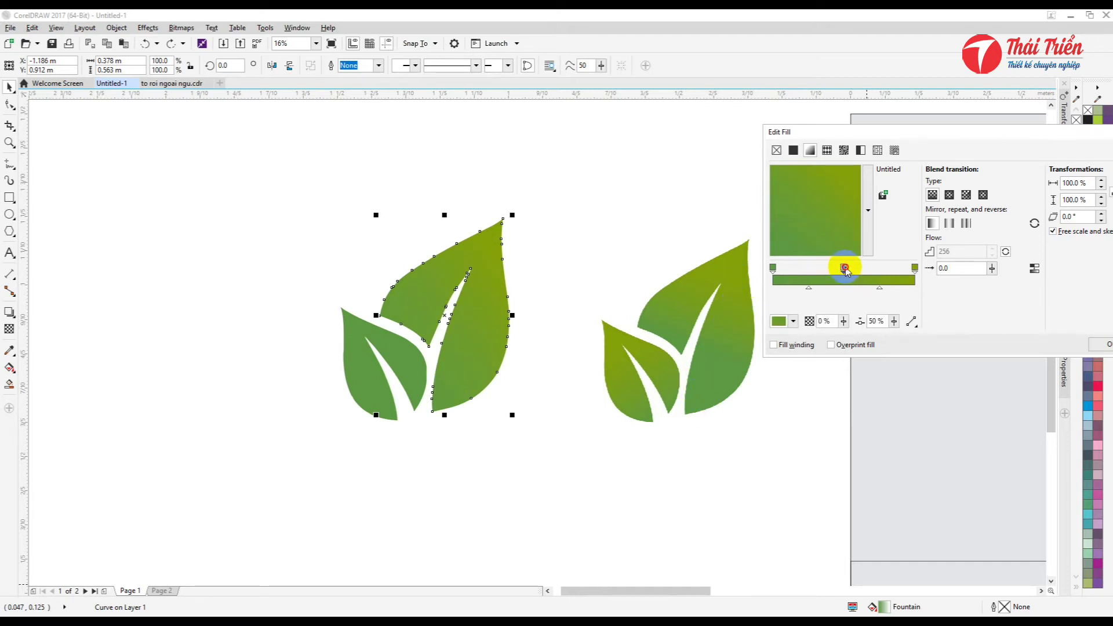
pyautogui.click(460, 328)
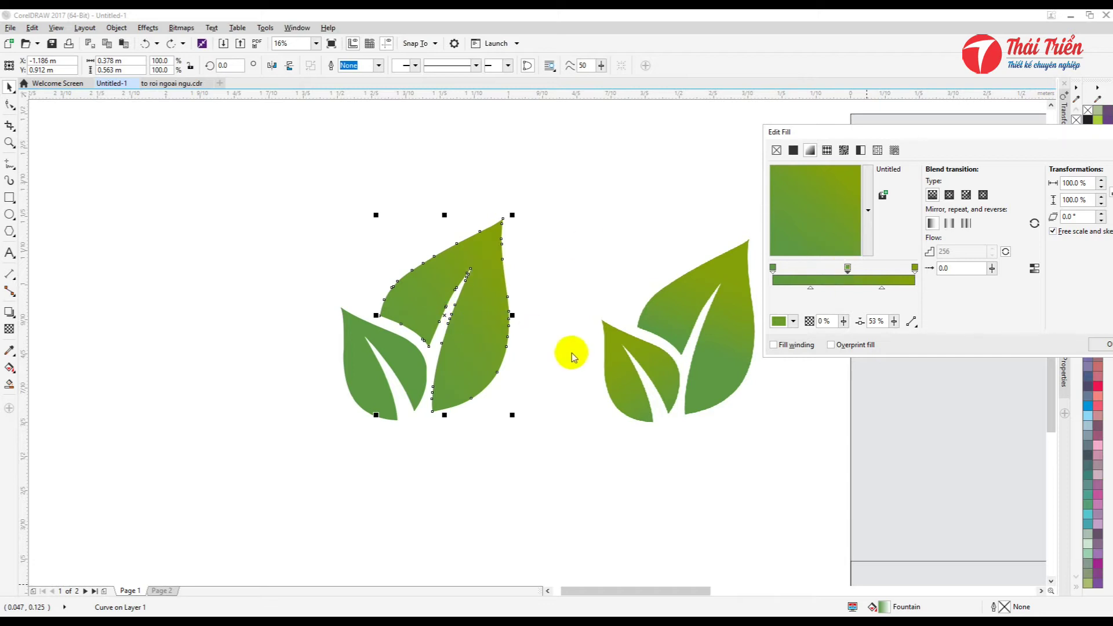
pyautogui.click(848, 269)
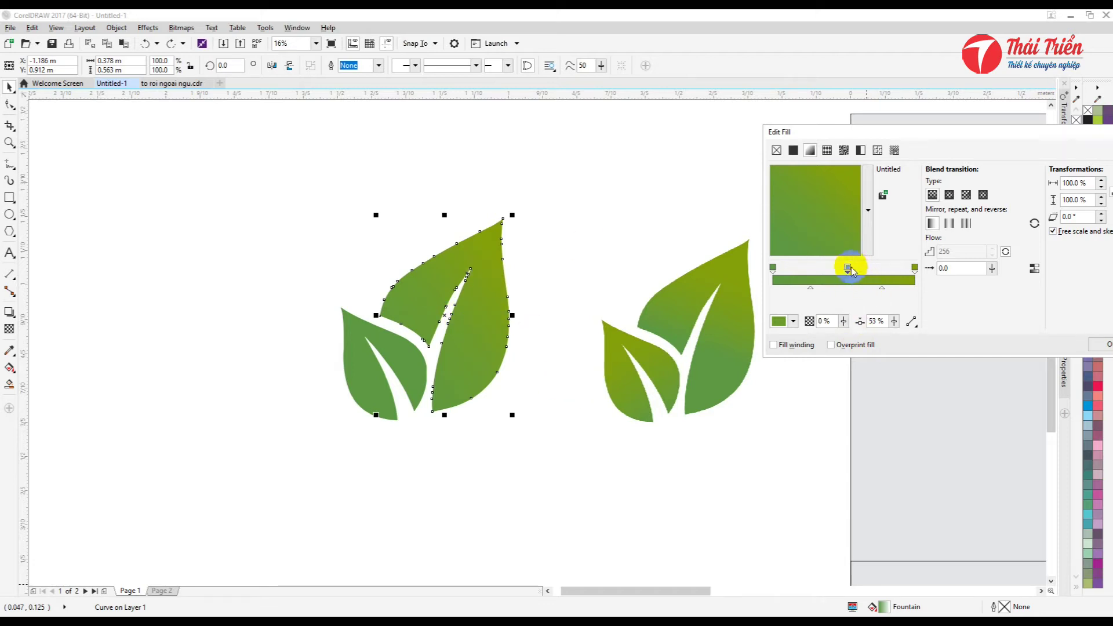
pyautogui.click(884, 287)
pyautogui.moveTo(884, 288); pyautogui.dragTo(892, 288)
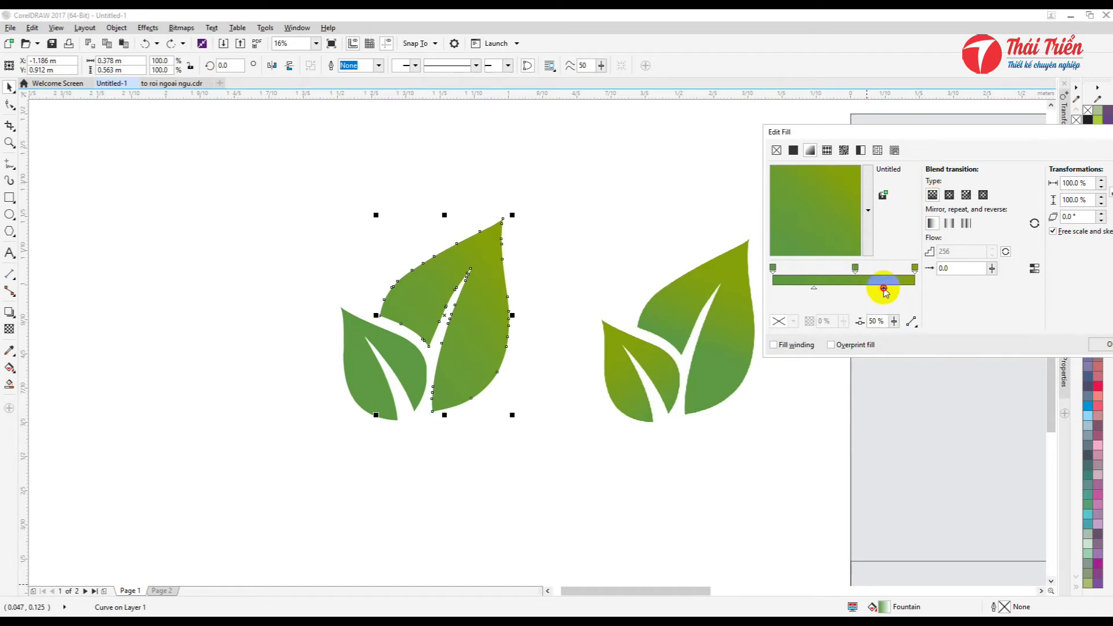
pyautogui.click(889, 321)
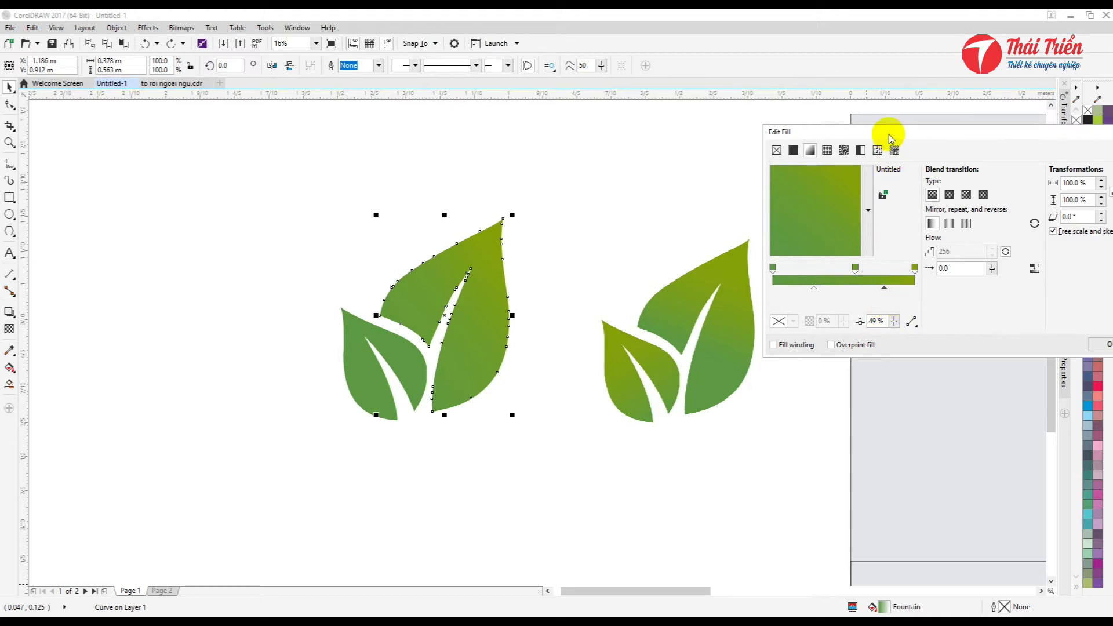
pyautogui.moveTo(886, 137); pyautogui.dragTo(747, 137)
pyautogui.click(962, 355)
# Compare the traced leaf's edges and gradient with the pixelated bitmap leaf up close
pyautogui.click(732, 311)
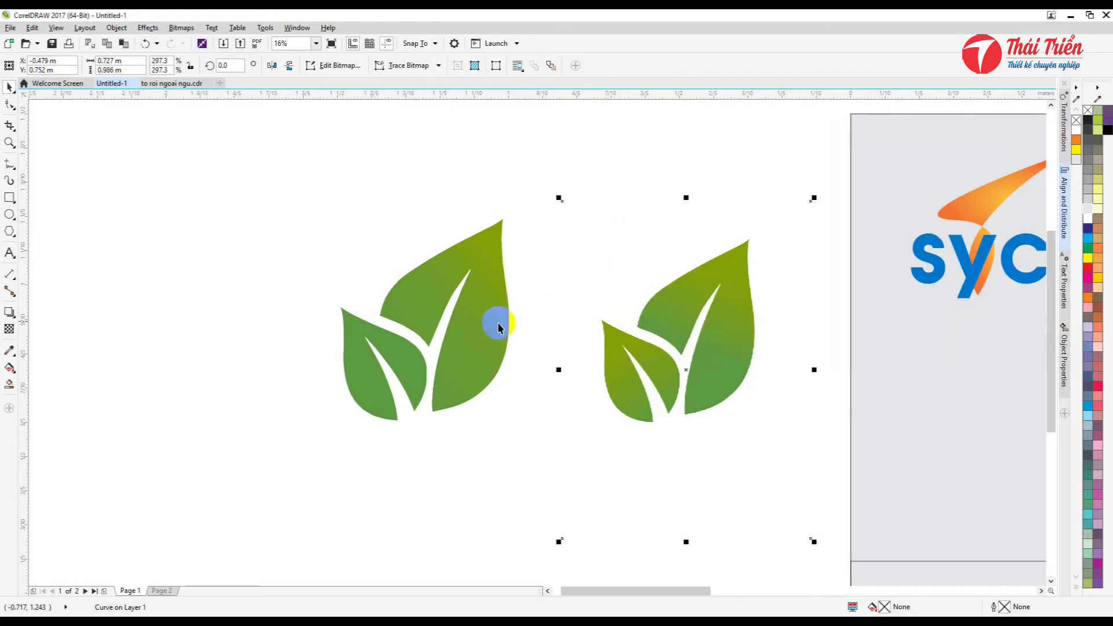
pyautogui.click(464, 192)
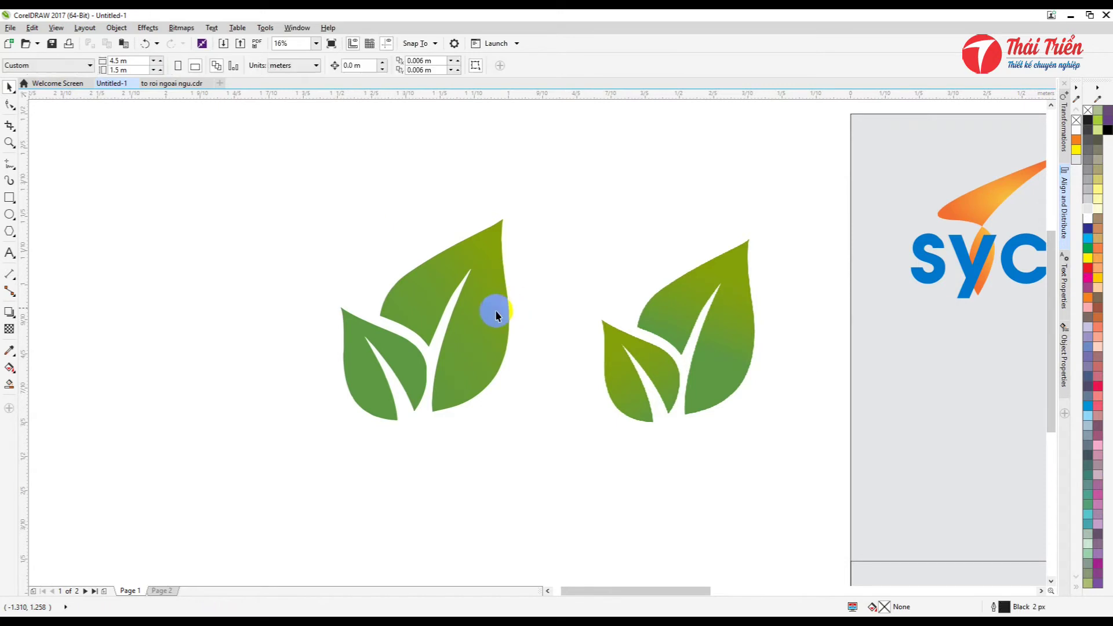
pyautogui.scroll(-1, 583, 329)
pyautogui.scroll(4, 672, 319)
pyautogui.scroll(6, 672, 319)
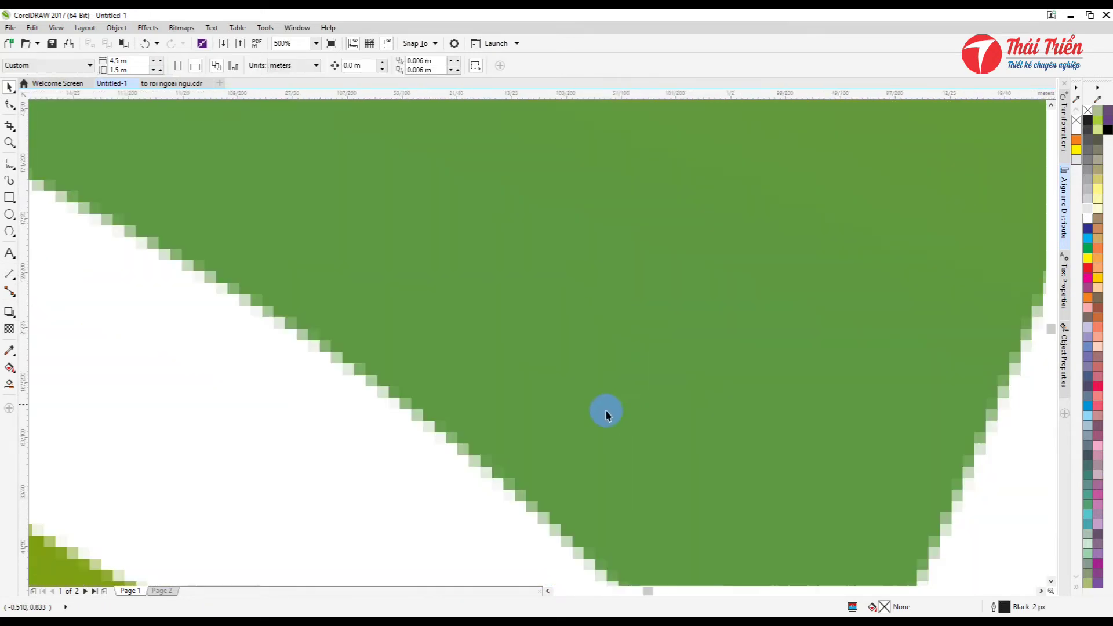
pyautogui.scroll(-8, 705, 425)
pyautogui.scroll(5, 287, 356)
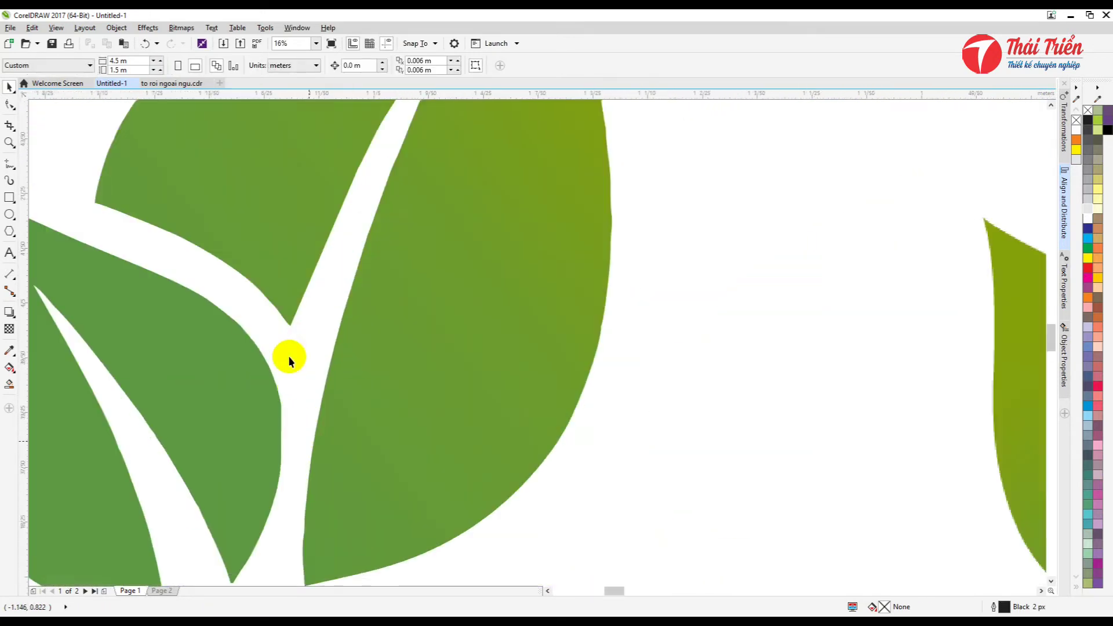
pyautogui.scroll(-5, 296, 230)
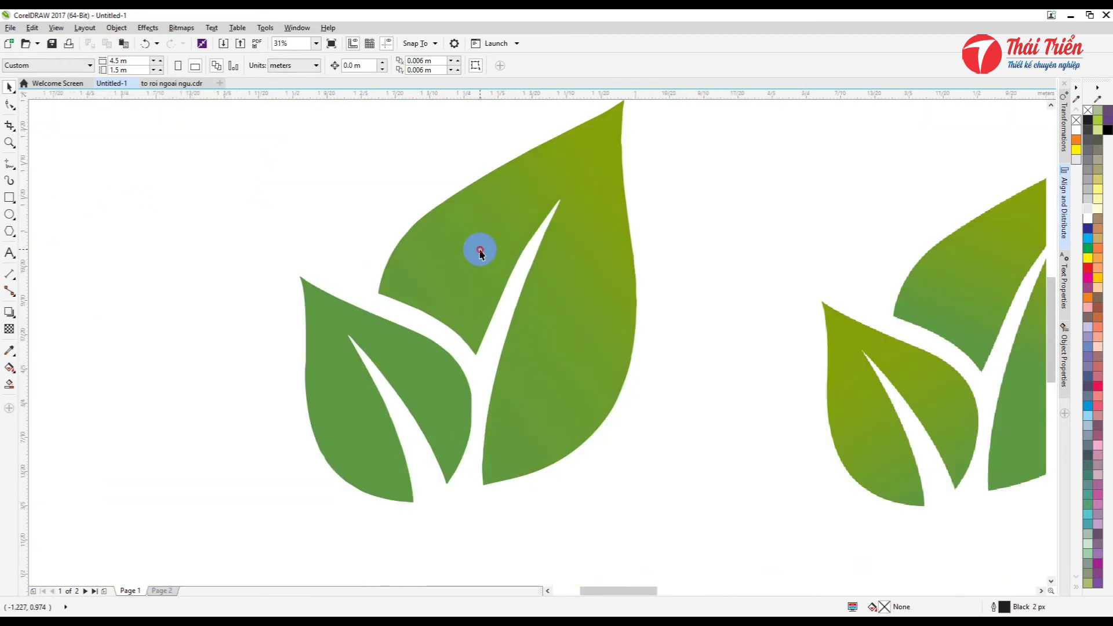
# Edit the large leaf's nodes and delete the surplus ones along its outer right edge to smooth the curve
pyautogui.click(489, 250)
pyautogui.click(482, 226)
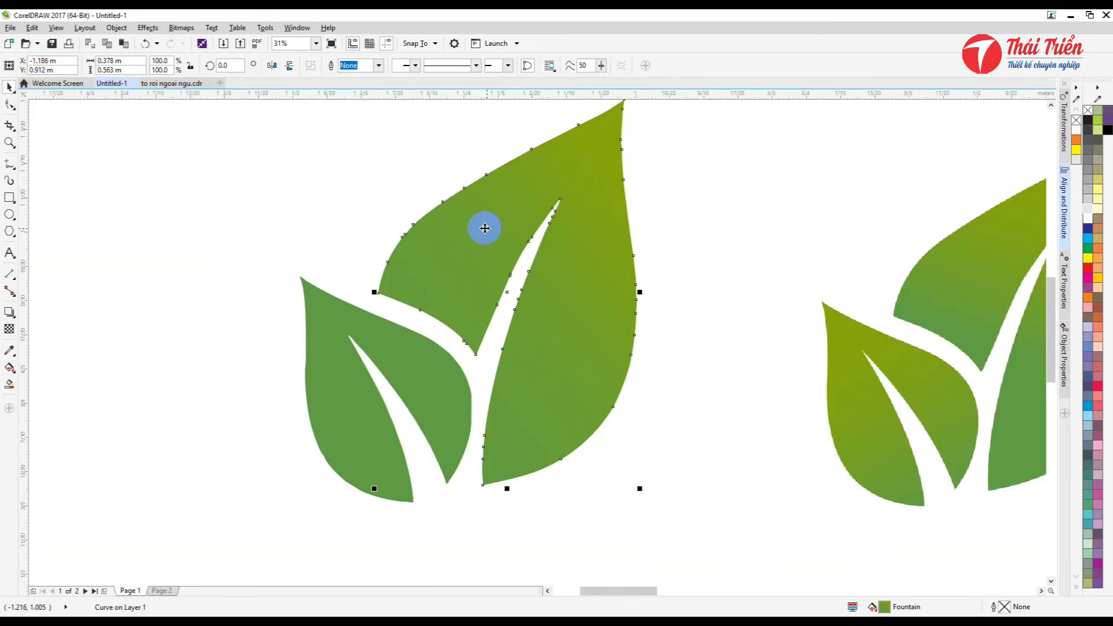
pyautogui.click(11, 104)
pyautogui.click(431, 308)
pyautogui.scroll(5, 402, 231)
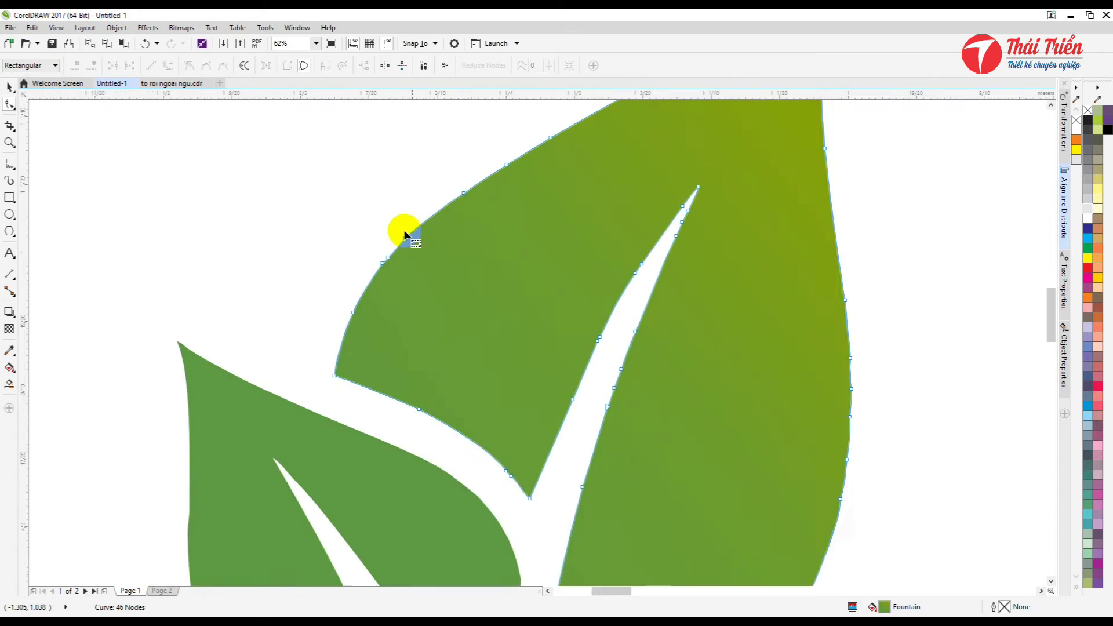
pyautogui.scroll(-5, 373, 275)
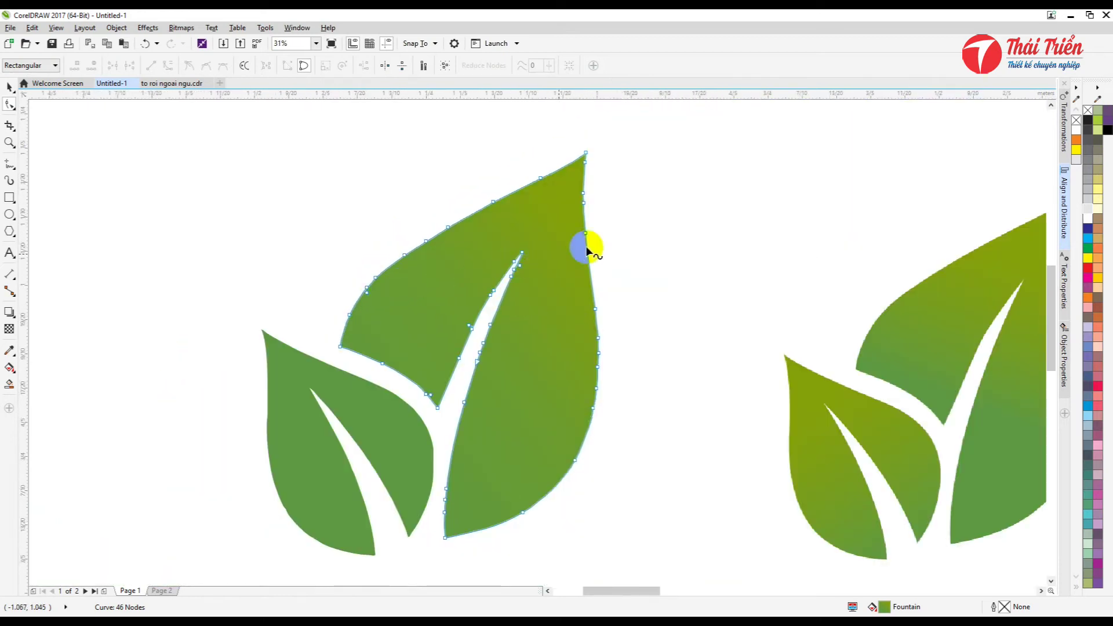
pyautogui.moveTo(610, 165); pyautogui.dragTo(581, 267)
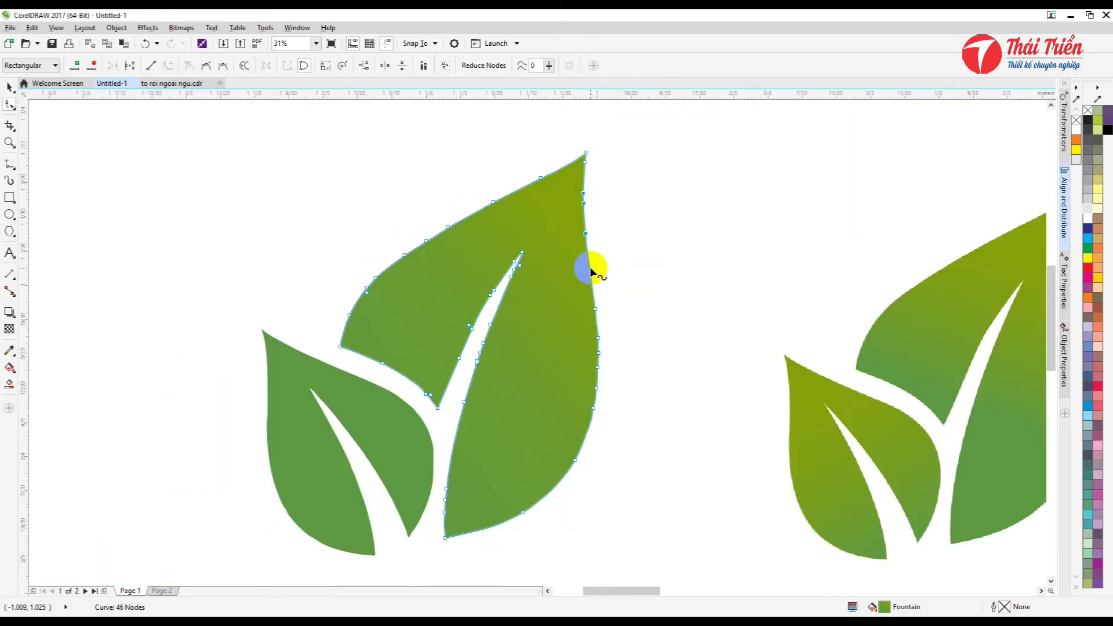
pyautogui.moveTo(555, 437); pyautogui.dragTo(555, 437)
pyautogui.press('Delete')
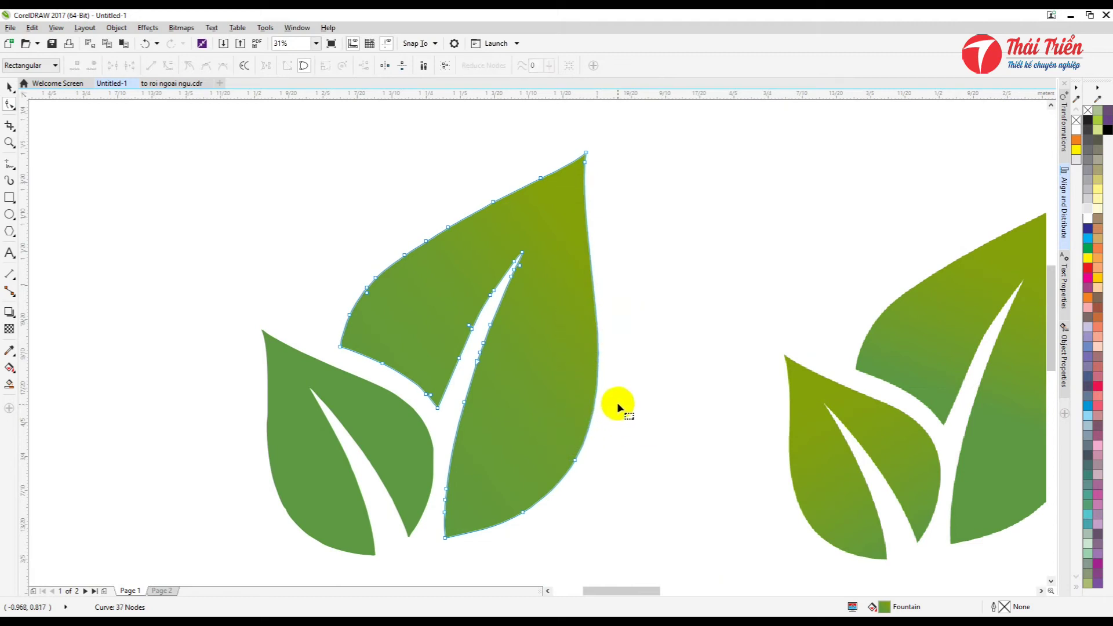
pyautogui.click(566, 491)
# Delete the surplus nodes along the large leaf's upper-left edge, up to its tip
pyautogui.moveTo(328, 191); pyautogui.dragTo(442, 305)
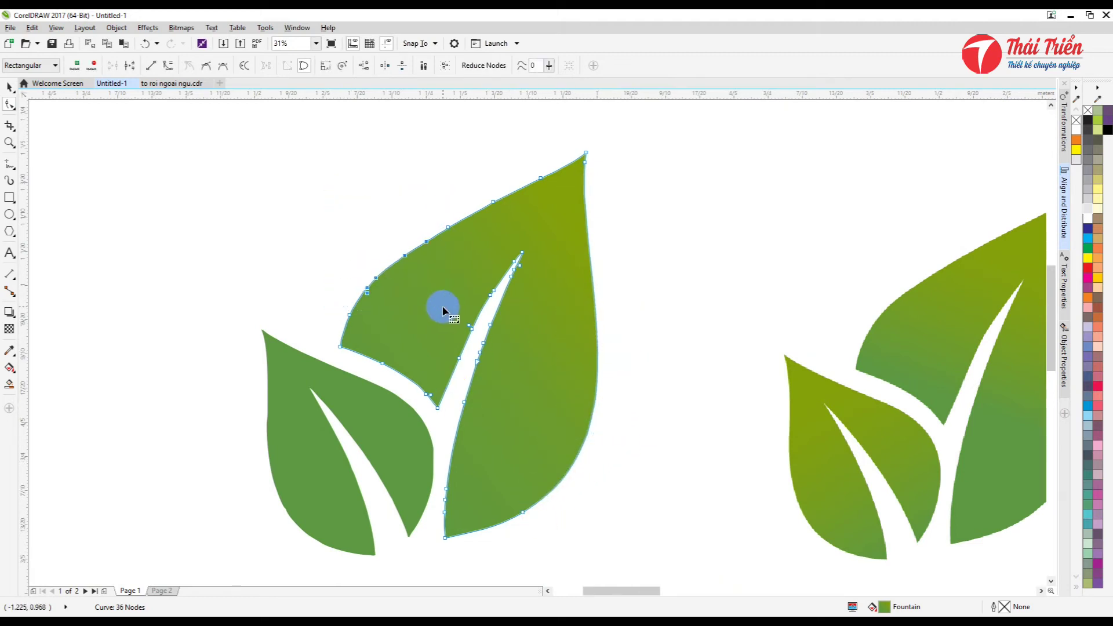
pyautogui.click(350, 316)
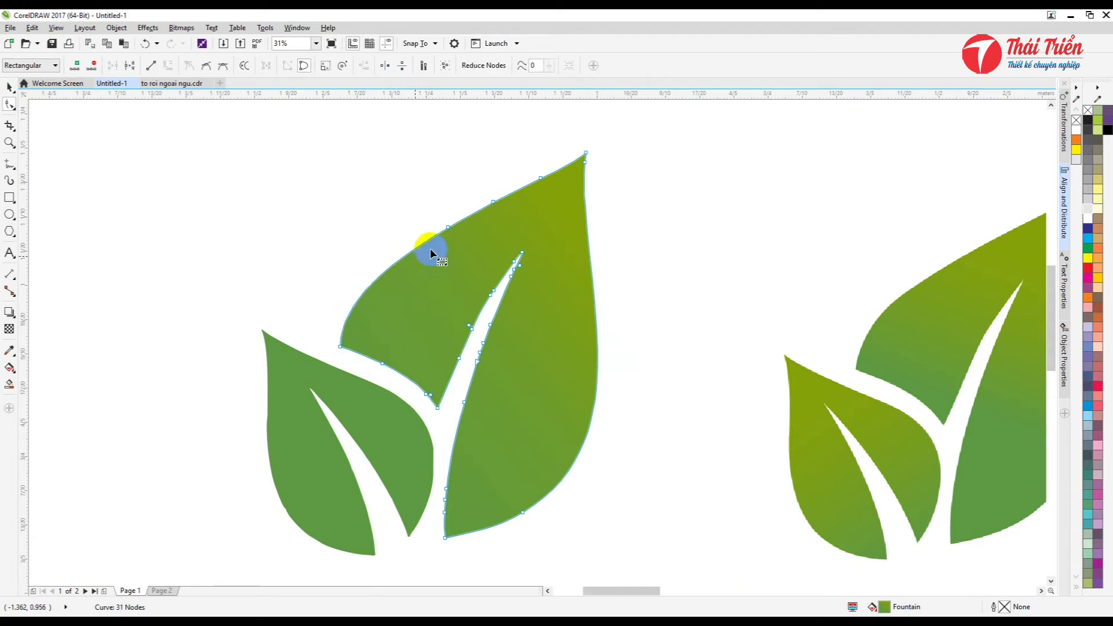
pyautogui.click(477, 214)
pyautogui.moveTo(545, 224); pyautogui.dragTo(545, 225)
pyautogui.press('Delete')
pyautogui.click(587, 168)
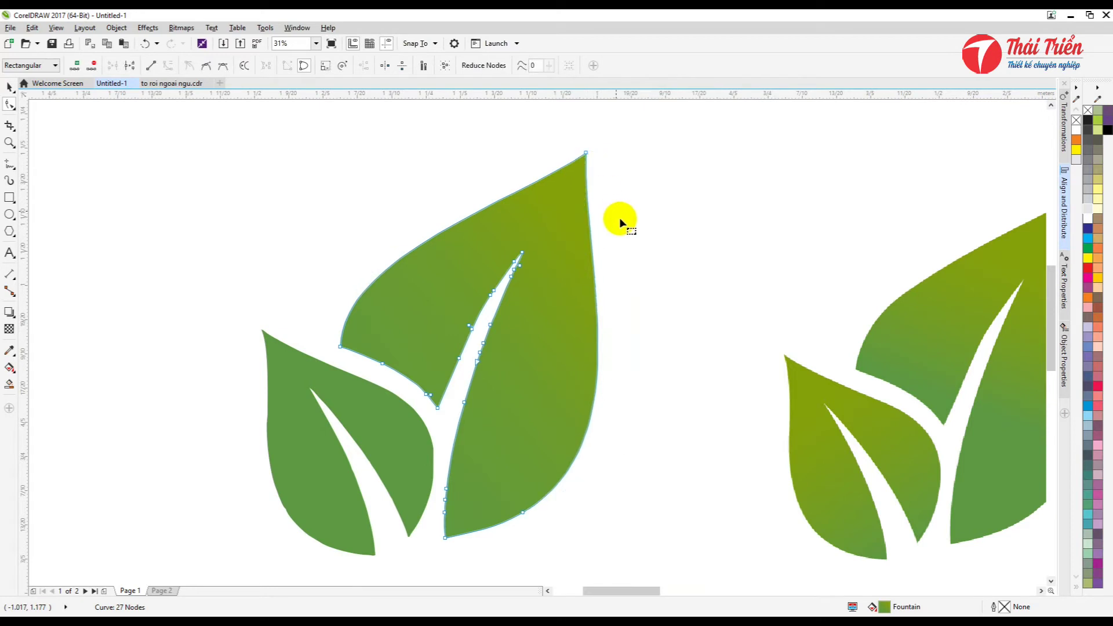
# Delete the surplus nodes along the large leaf's vein cut-out to smooth it, and leave node editing with nothing selected
pyautogui.scroll(-2, 508, 313)
pyautogui.scroll(2, 514, 316)
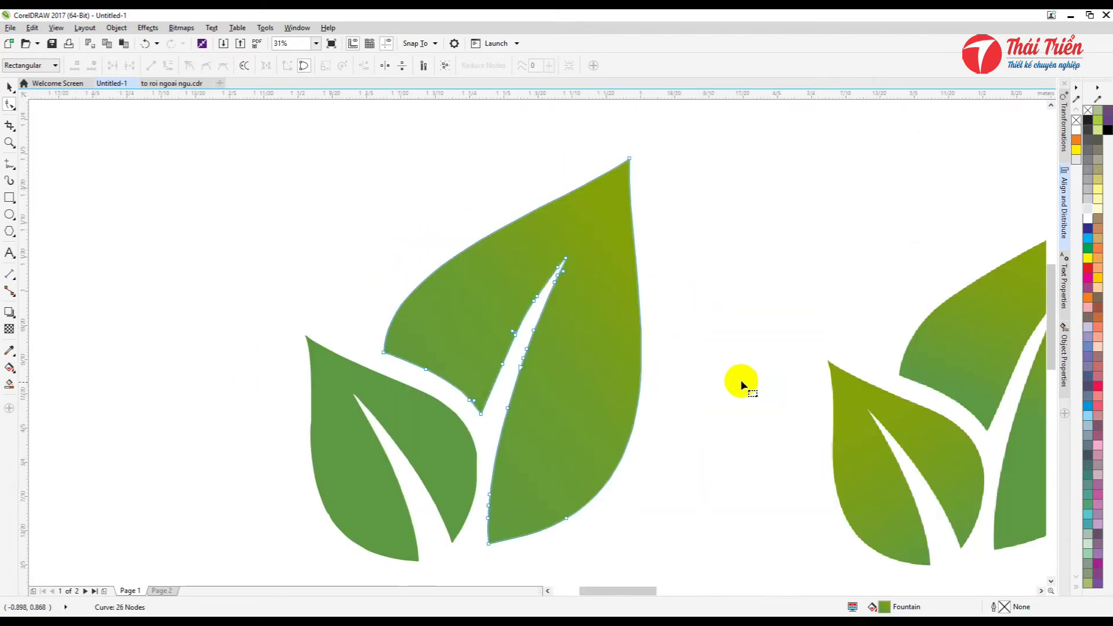
pyautogui.scroll(-2, 521, 318)
pyautogui.scroll(3, 485, 330)
pyautogui.scroll(-1, 440, 359)
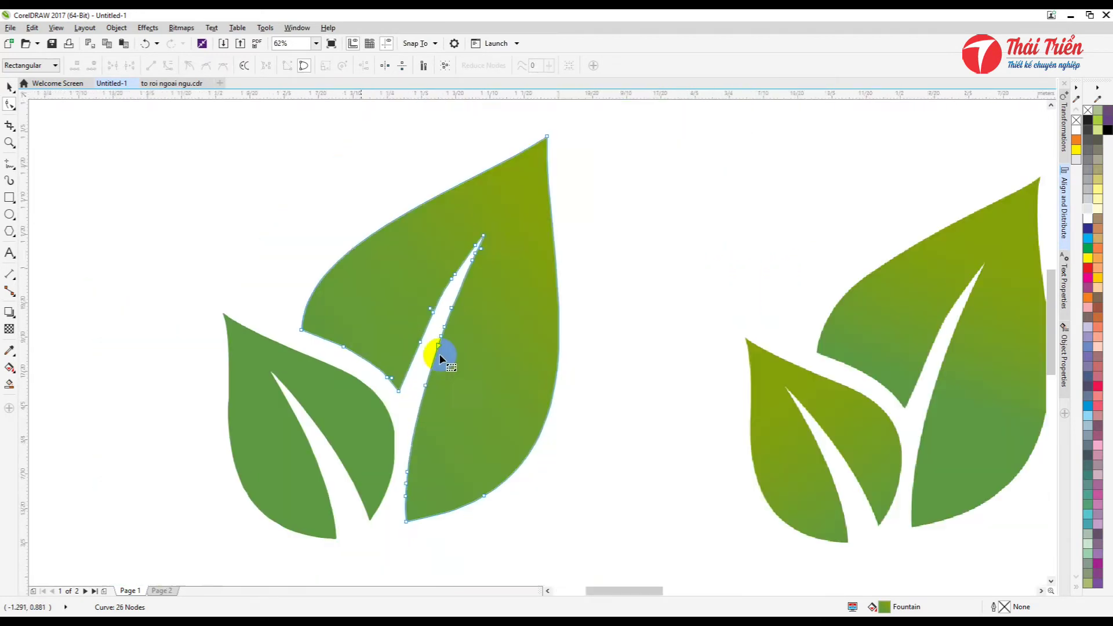
pyautogui.scroll(-3, 440, 360)
pyautogui.scroll(2, 438, 339)
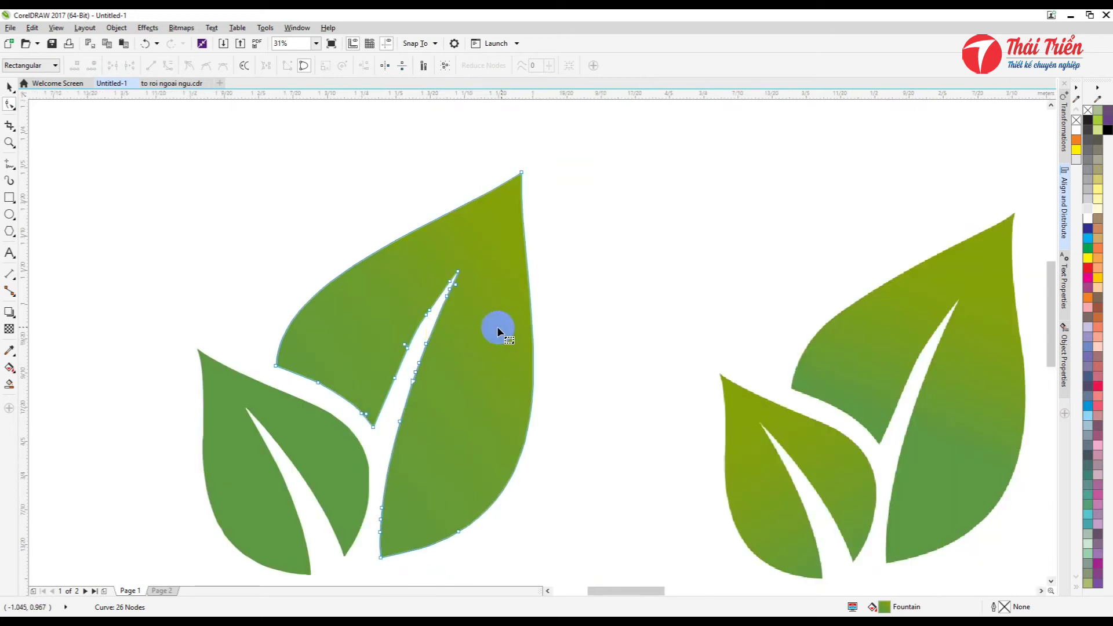
pyautogui.moveTo(259, 274); pyautogui.dragTo(436, 365)
pyautogui.moveTo(590, 271); pyautogui.dragTo(446, 334)
pyautogui.moveTo(583, 280); pyautogui.dragTo(454, 311)
pyautogui.press('Delete')
pyautogui.moveTo(456, 272)
pyautogui.mouseDown()
pyautogui.moveTo(455, 287)
pyautogui.moveTo(458, 272)
pyautogui.mouseUp()
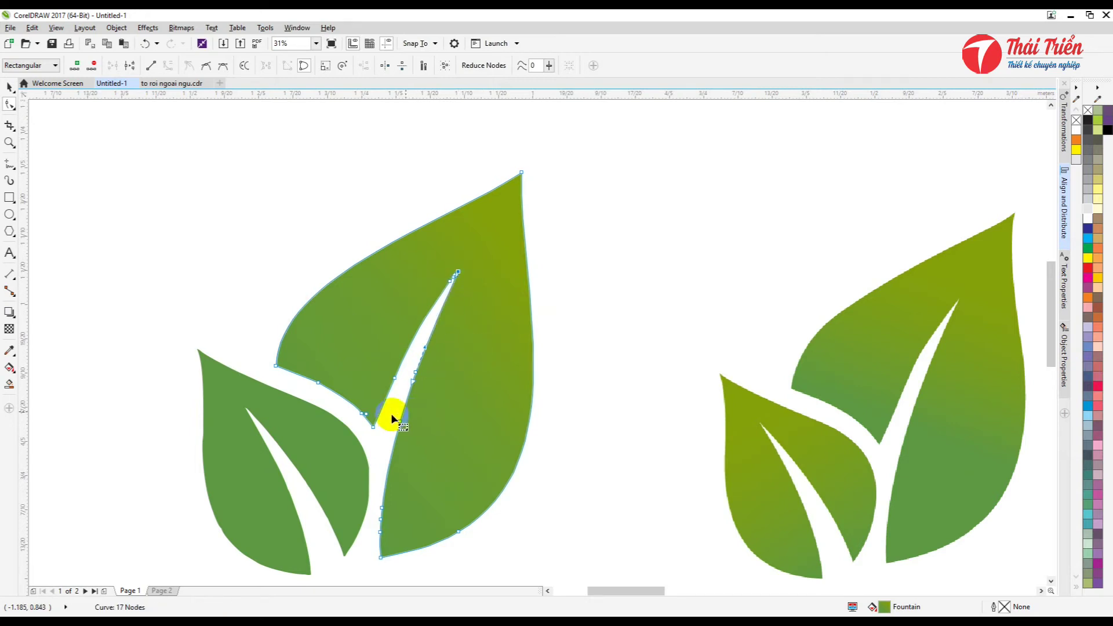
pyautogui.click(10, 88)
pyautogui.click(146, 162)
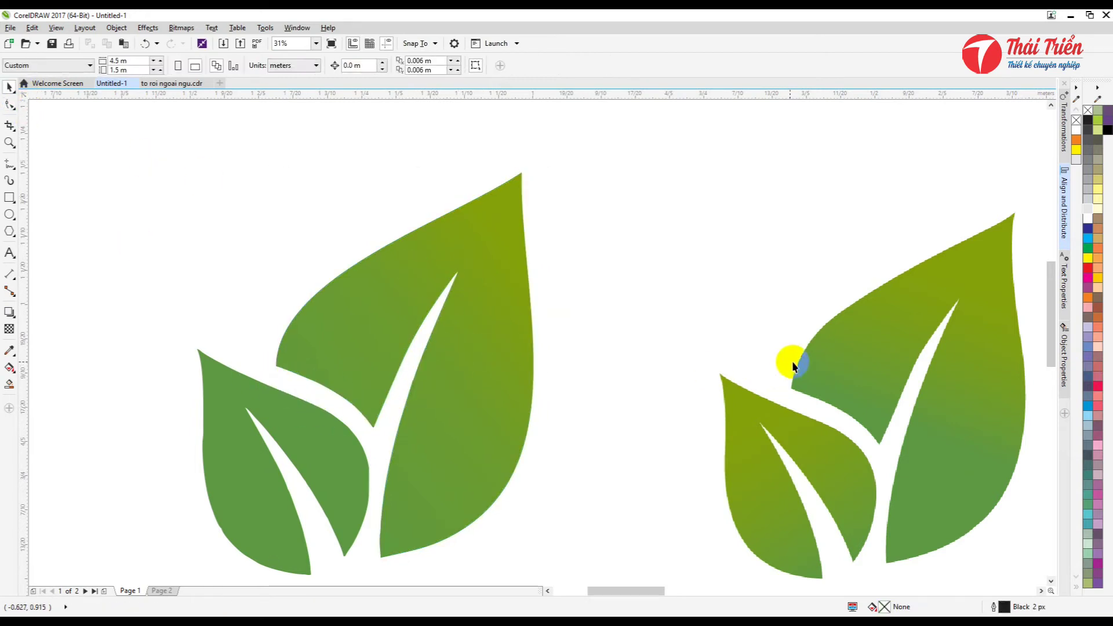
# Compare the colours of the traced large and small leaves with the bitmap logo
pyautogui.scroll(-2, 792, 361)
pyautogui.click(662, 336)
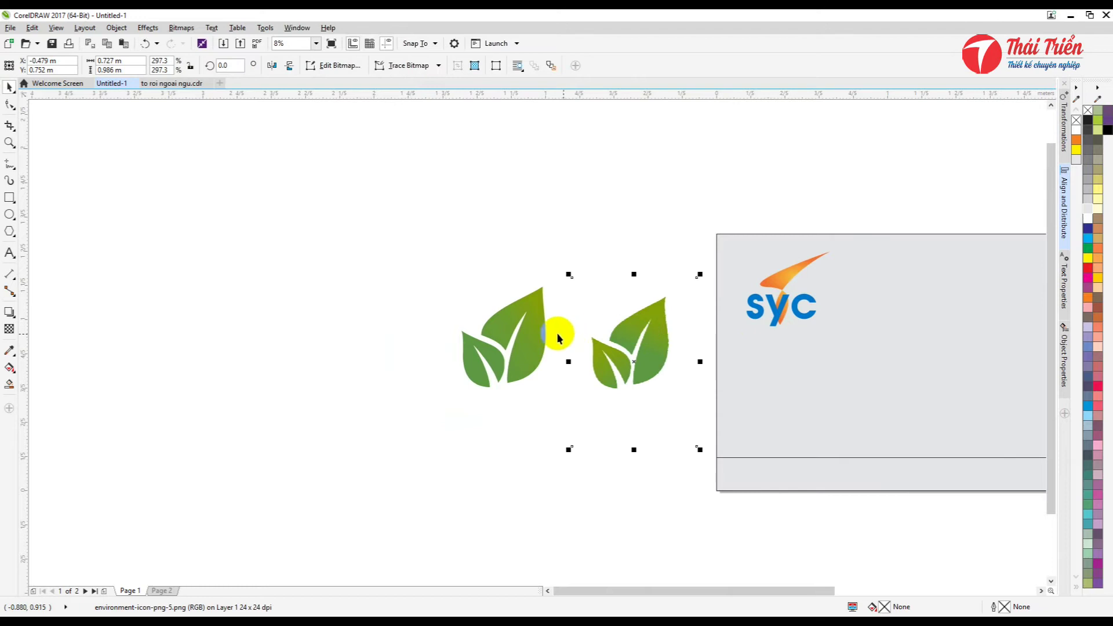
pyautogui.scroll(1, 570, 346)
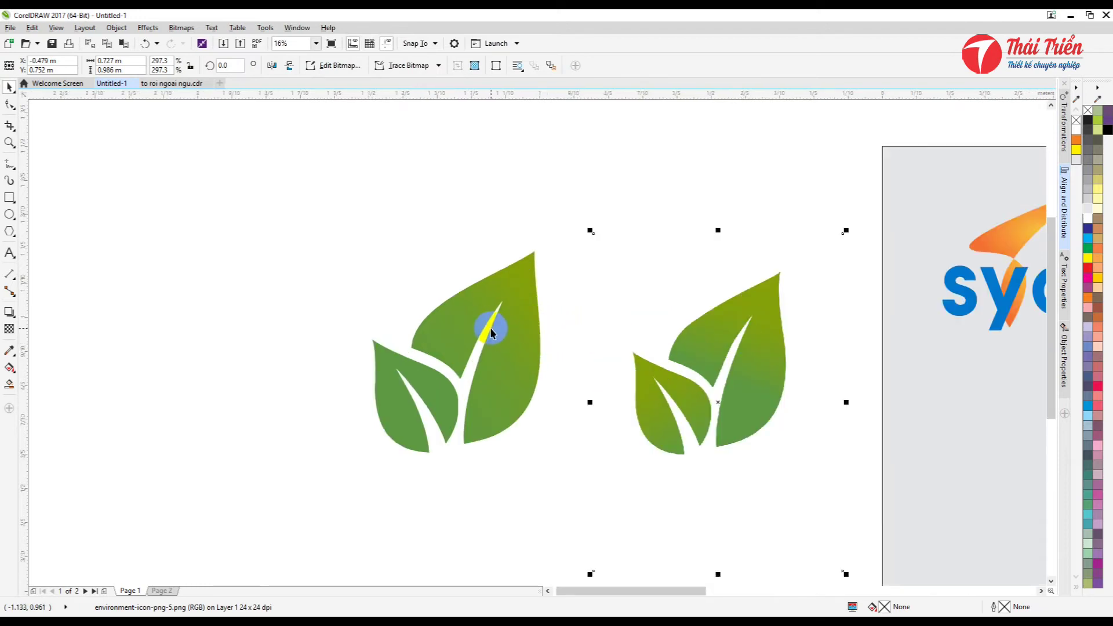
pyautogui.scroll(2, 489, 323)
pyautogui.scroll(-2, 502, 348)
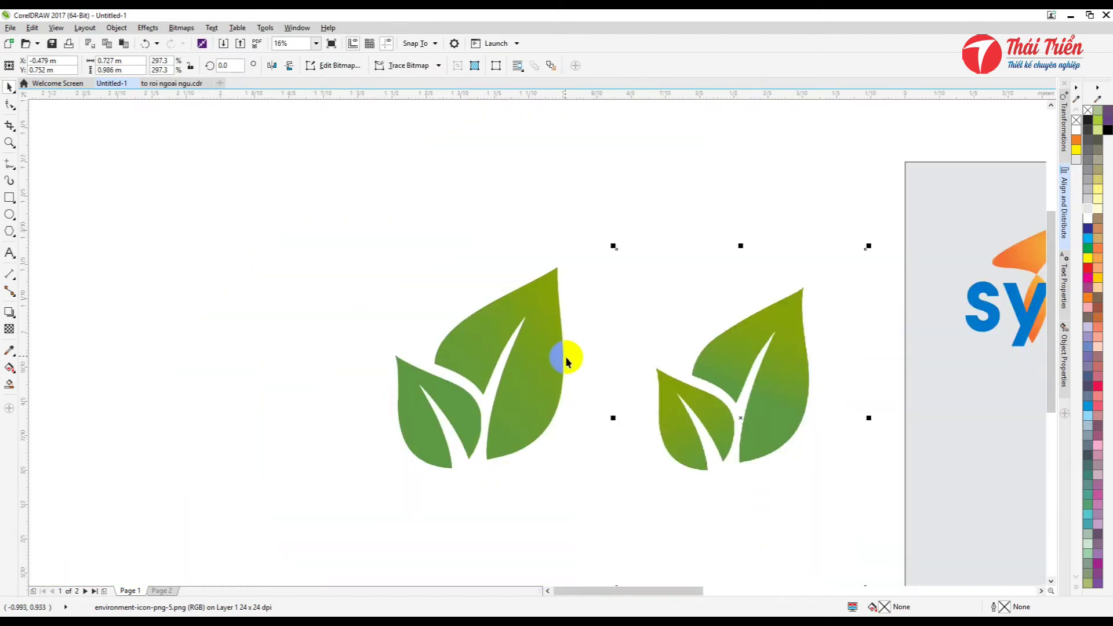
pyautogui.click(442, 264)
pyautogui.click(426, 389)
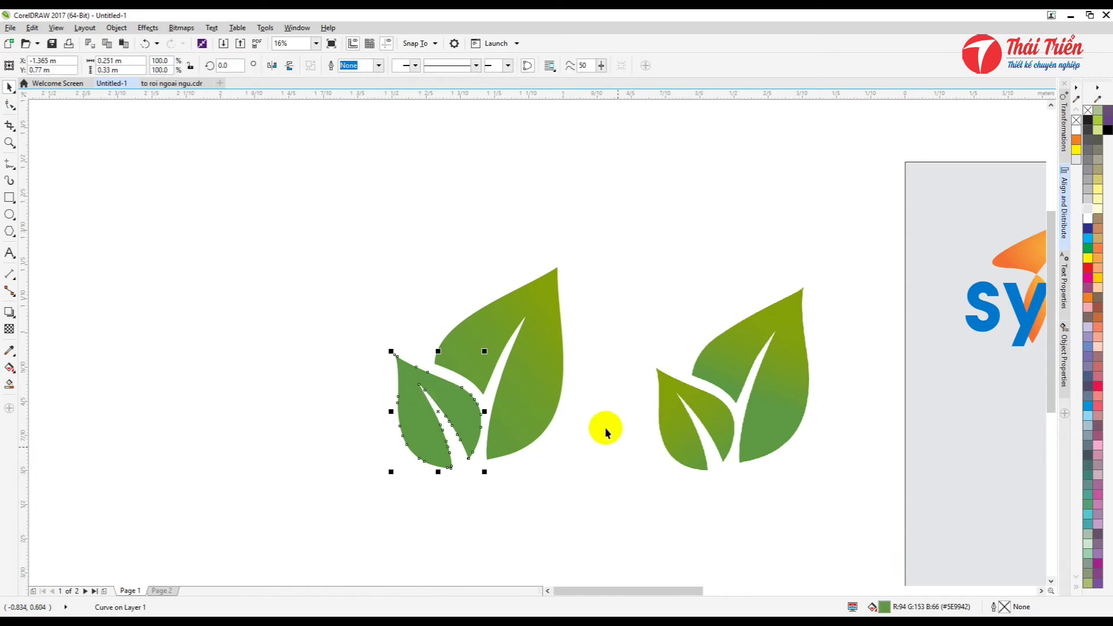
pyautogui.click(531, 349)
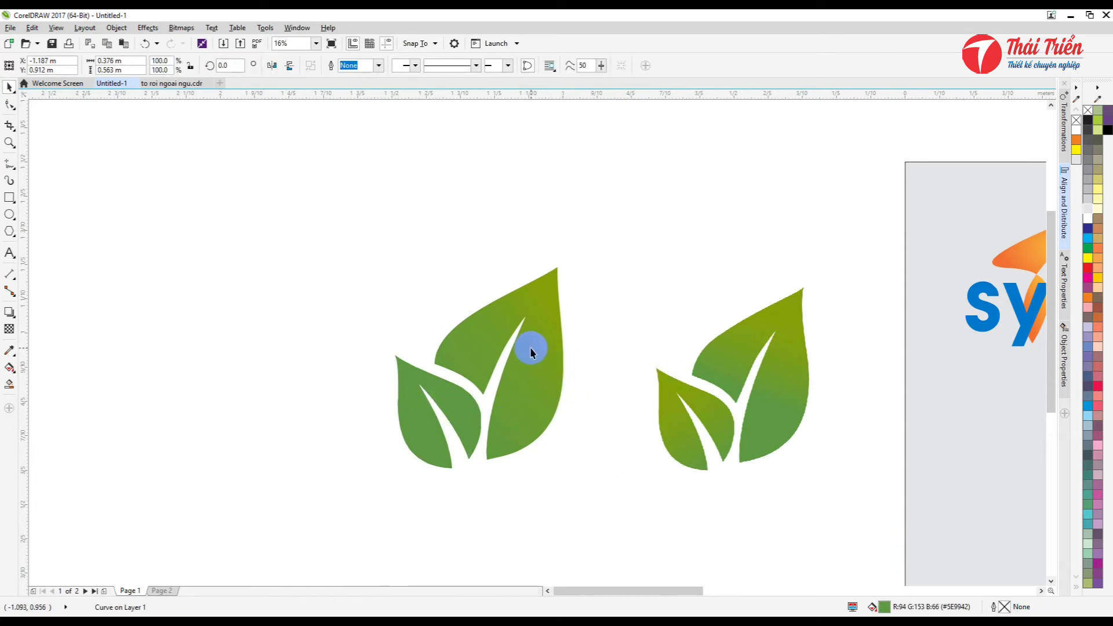
# Copy only the fill property from the large leaf to the small leaf
pyautogui.click(425, 401)
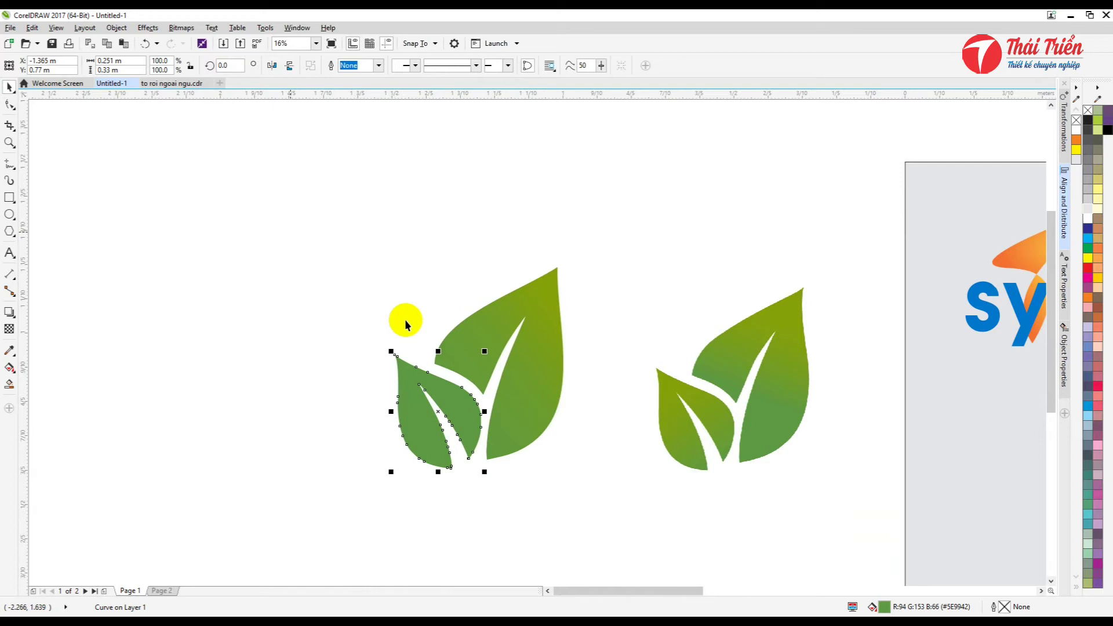
pyautogui.click(32, 28)
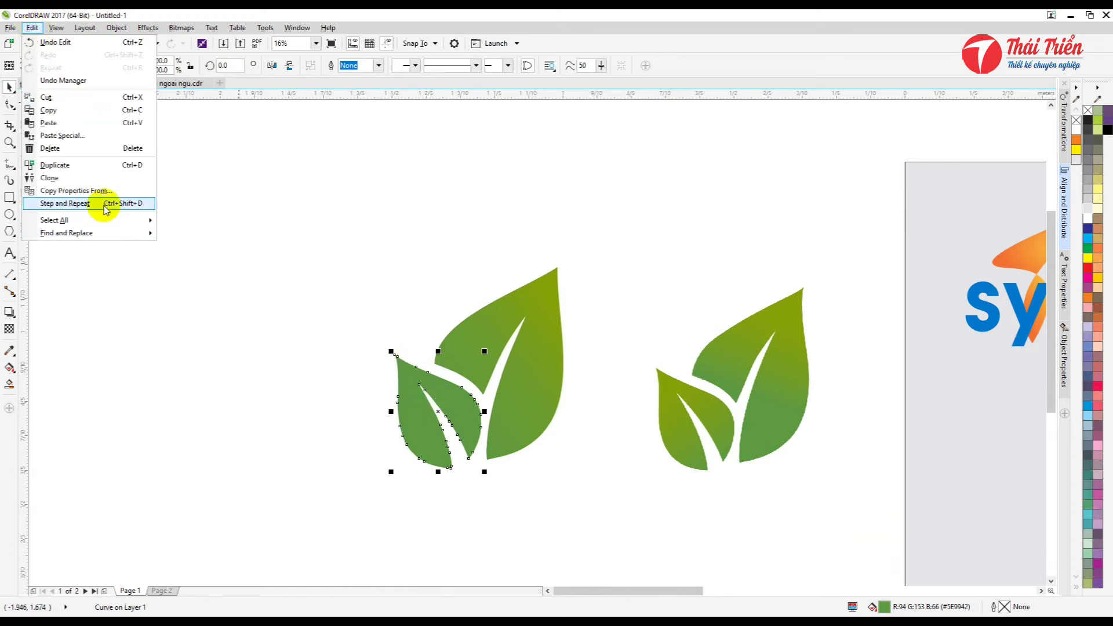
pyautogui.click(88, 195)
pyautogui.moveTo(509, 249); pyautogui.dragTo(583, 161)
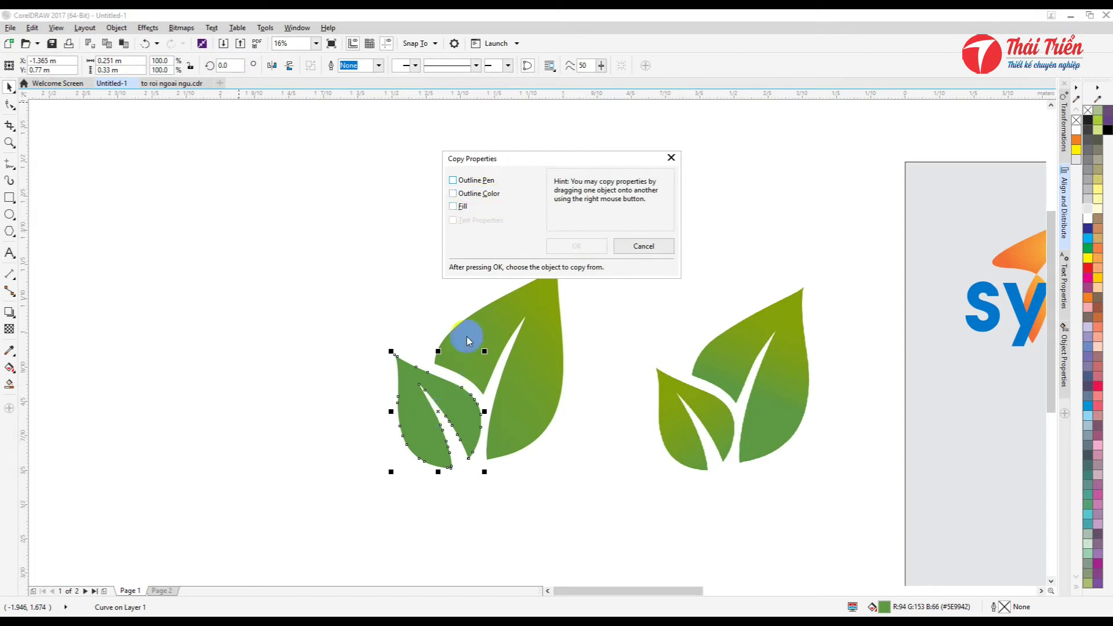
pyautogui.click(454, 207)
pyautogui.moveTo(541, 158); pyautogui.dragTo(616, 144)
pyautogui.click(420, 436)
pyautogui.click(650, 232)
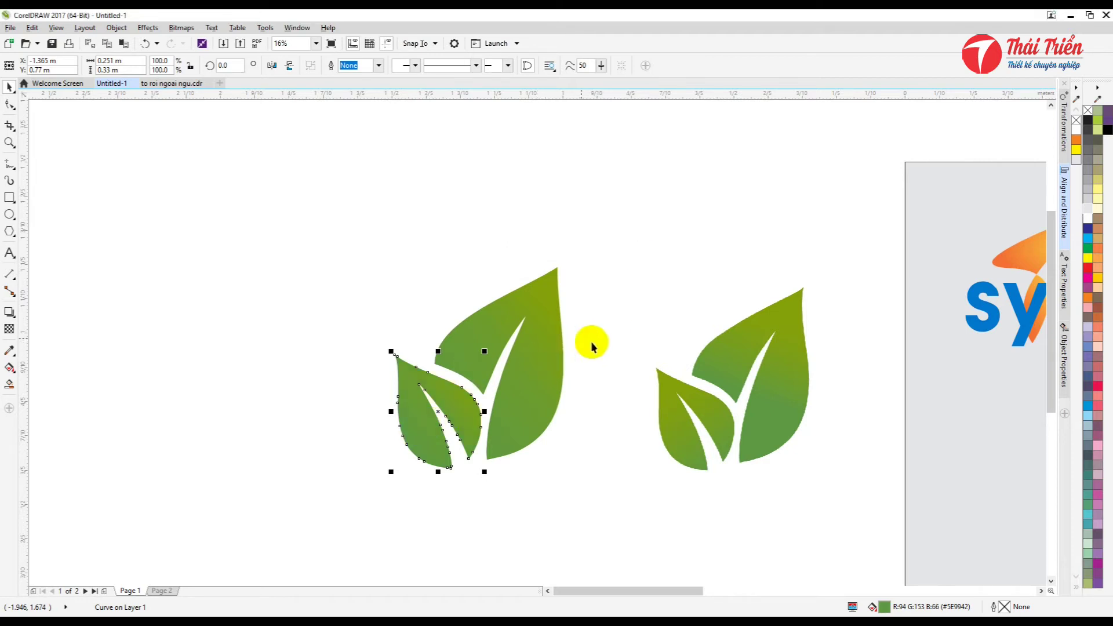
pyautogui.click(473, 369)
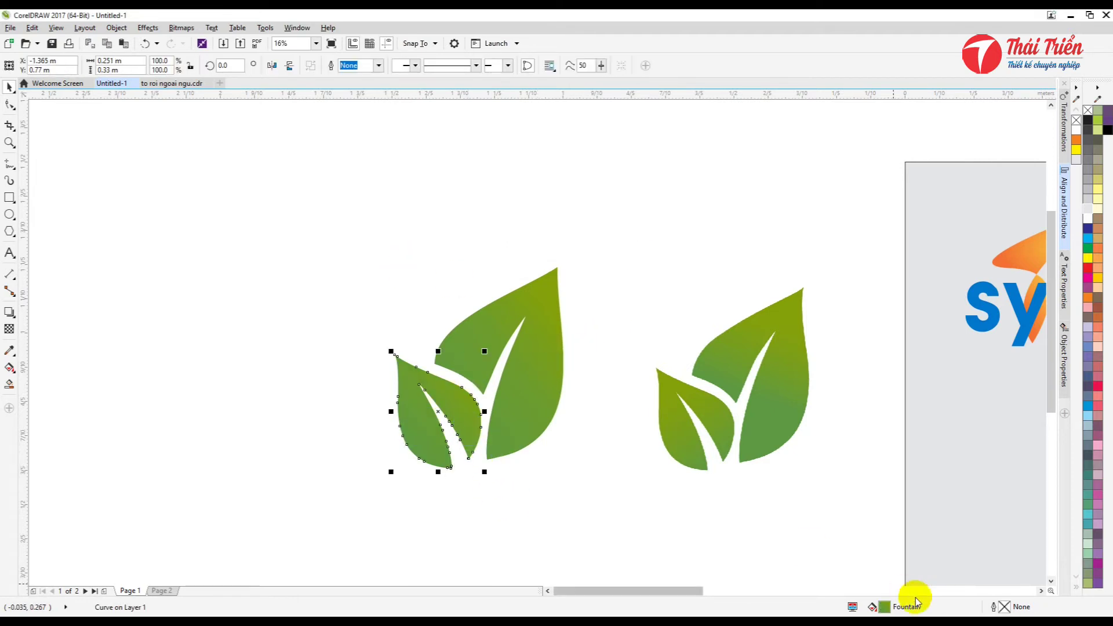
# Rotate the small leaf's fountain fill to 134.5° so its lighter colour starts at the upper-left tip
pyautogui.doubleClick(884, 606)
pyautogui.moveTo(473, 212); pyautogui.dragTo(808, 156)
pyautogui.click(734, 258)
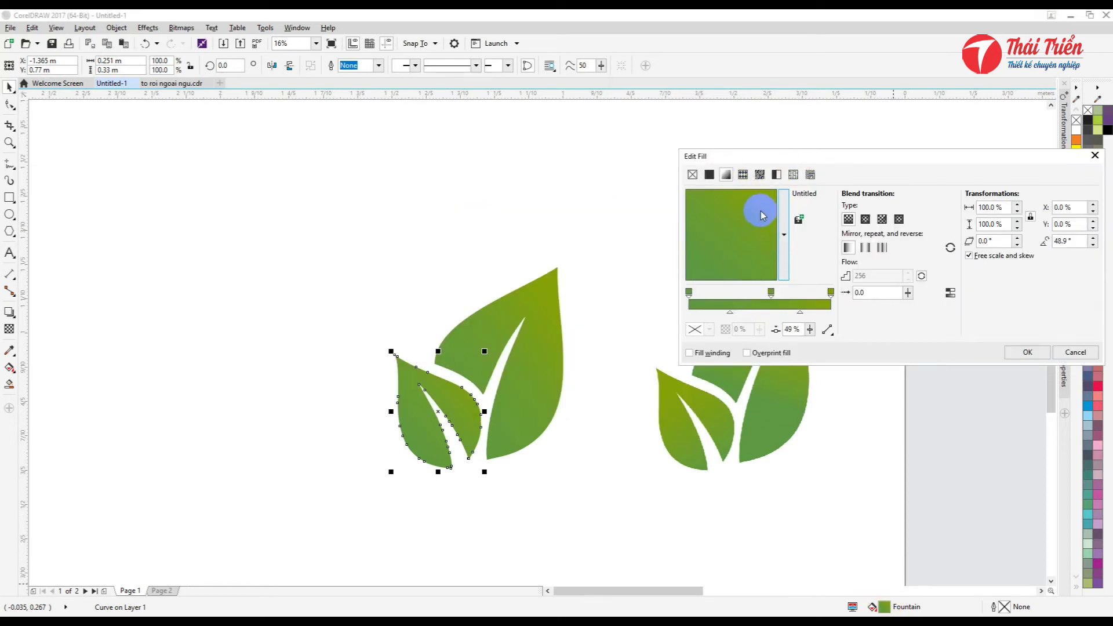
pyautogui.moveTo(752, 206); pyautogui.dragTo(719, 209)
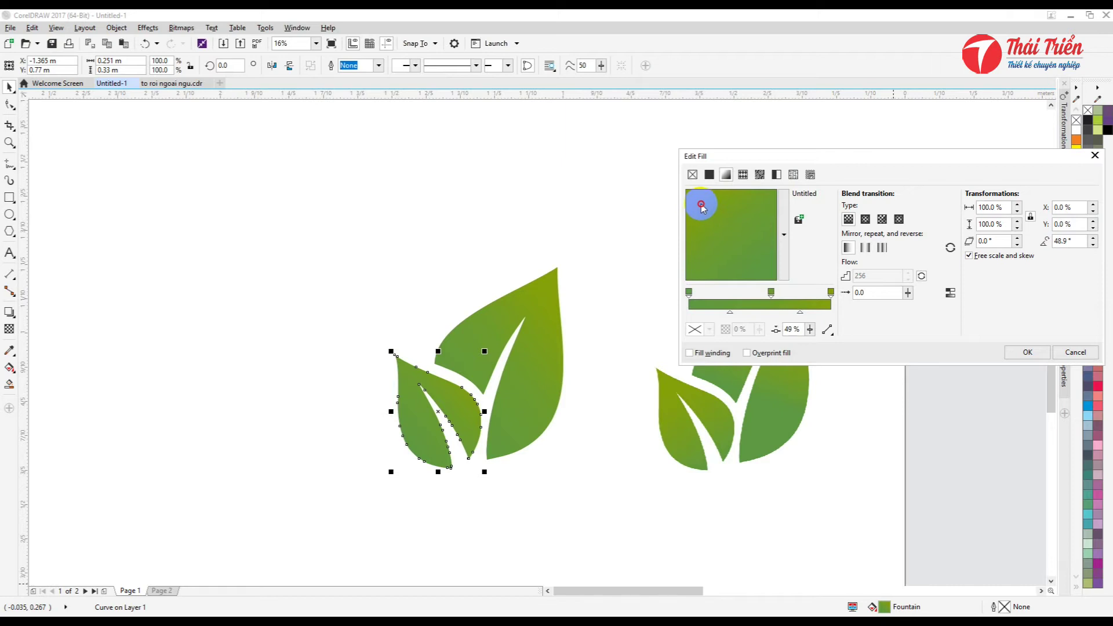
pyautogui.click(1027, 351)
# Delete the original leaf bitmap beside the banner
pyautogui.scroll(-3, 458, 327)
pyautogui.click(474, 402)
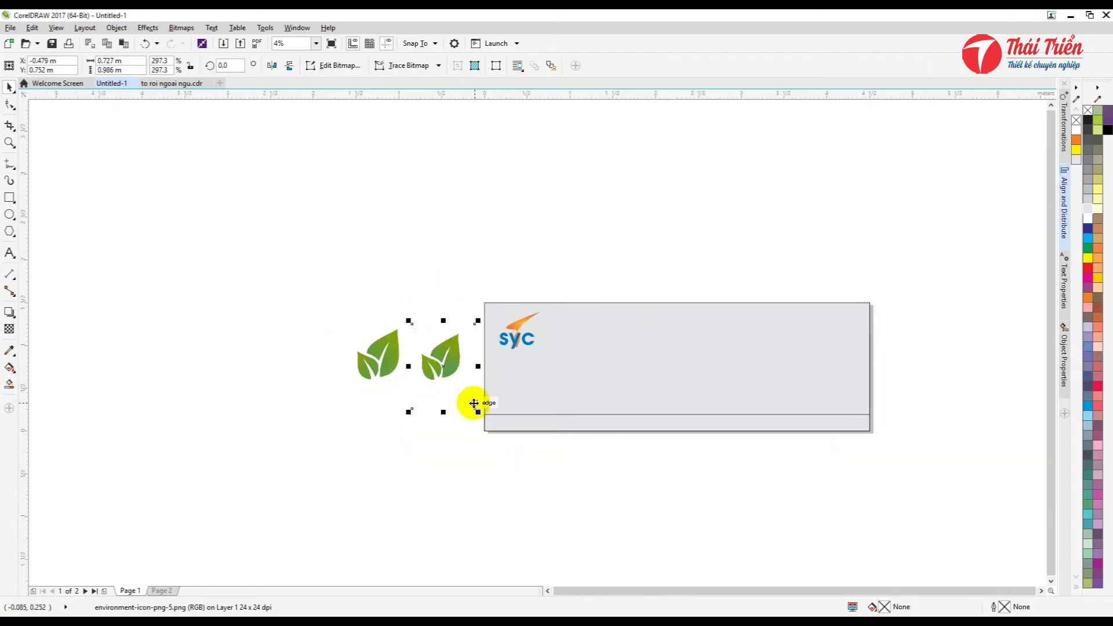
pyautogui.press('Delete')
# Move the traced leaves beside the SYC logo and scale them to about 0.42 m wide
pyautogui.moveTo(316, 300); pyautogui.dragTo(454, 413)
pyautogui.moveTo(389, 367); pyautogui.dragTo(574, 319)
pyautogui.scroll(3, 574, 325)
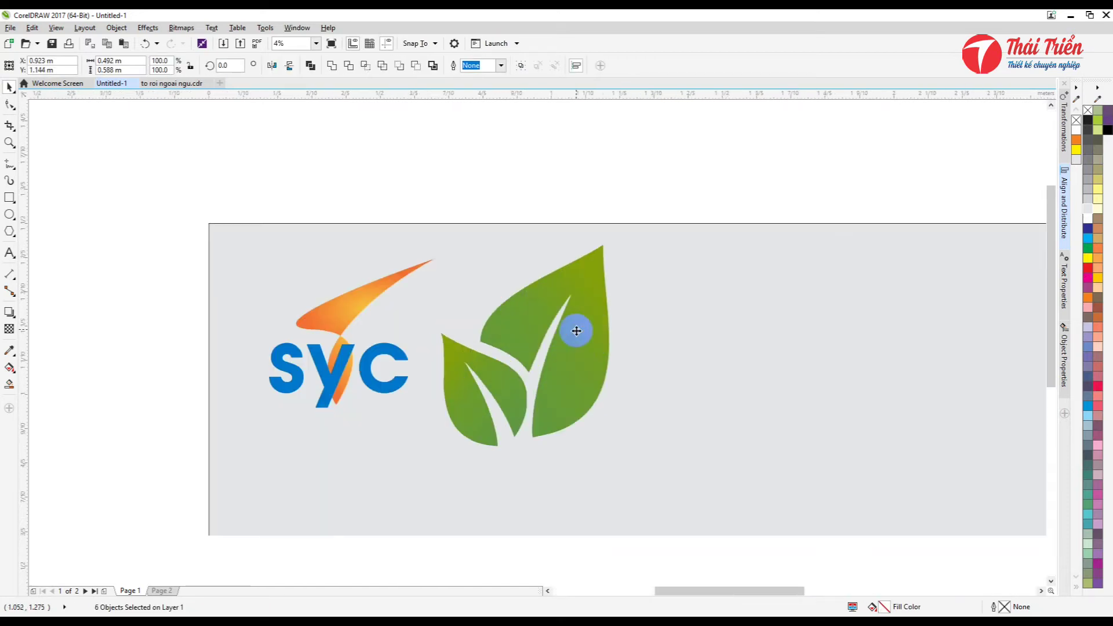
pyautogui.moveTo(614, 450); pyautogui.dragTo(596, 434)
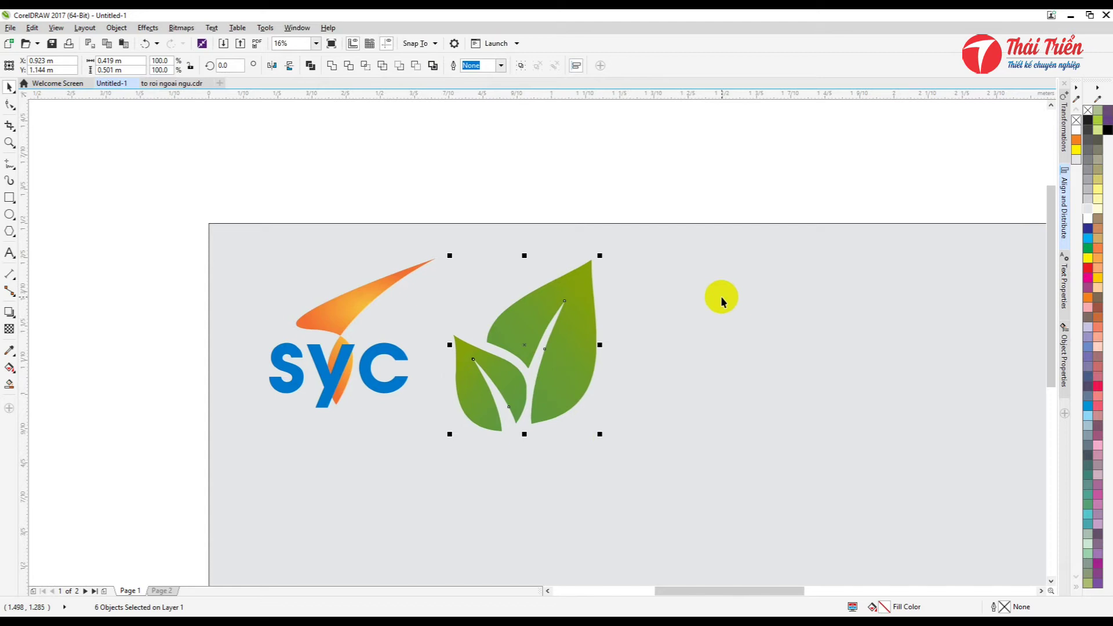
# Group the leaf logo's six objects
pyautogui.scroll(-2, 570, 297)
pyautogui.scroll(2, 567, 319)
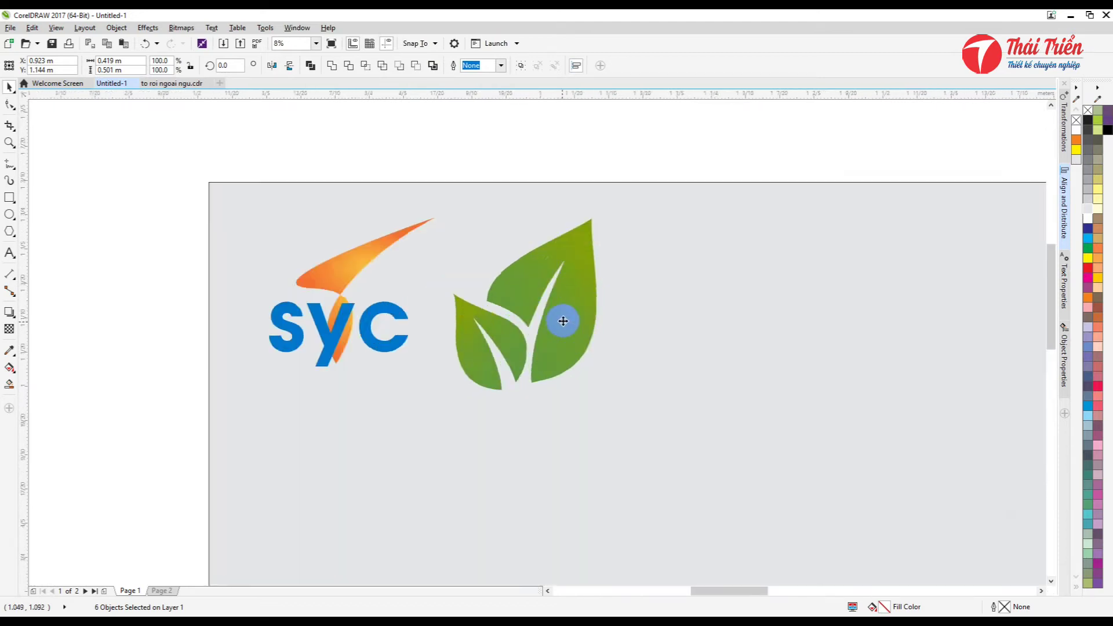
pyautogui.scroll(-2, 560, 320)
pyautogui.click(520, 65)
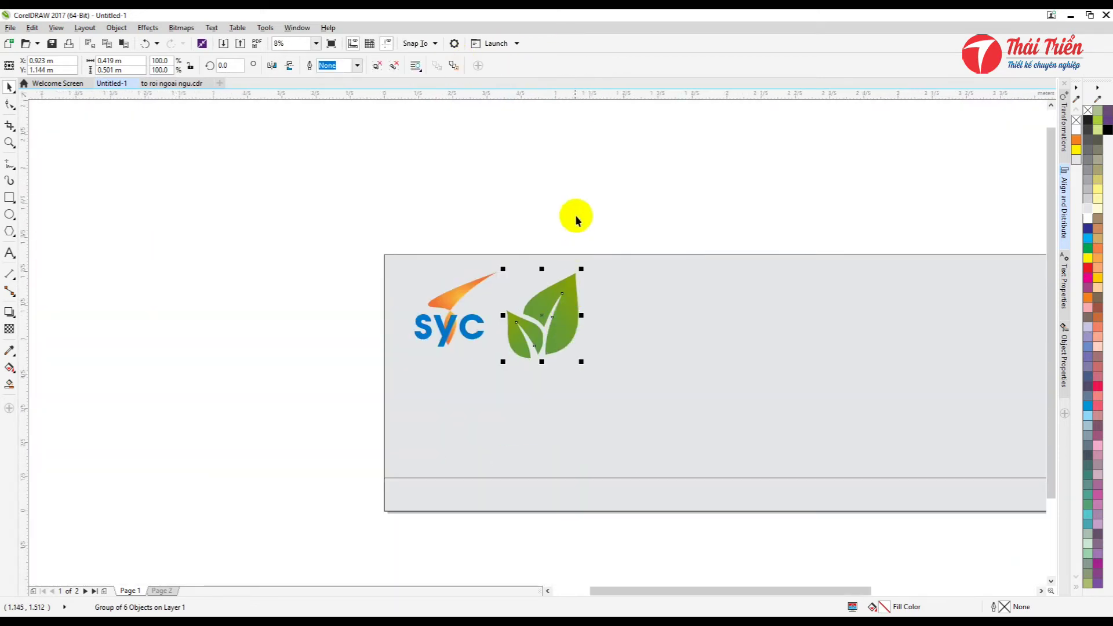
# Move the leaf group off the banner to its left and enlarge it to about 0.86 m wide
pyautogui.scroll(2, 571, 313)
pyautogui.scroll(-2, 572, 314)
pyautogui.moveTo(577, 281); pyautogui.dragTo(367, 284)
pyautogui.scroll(2, 342, 249)
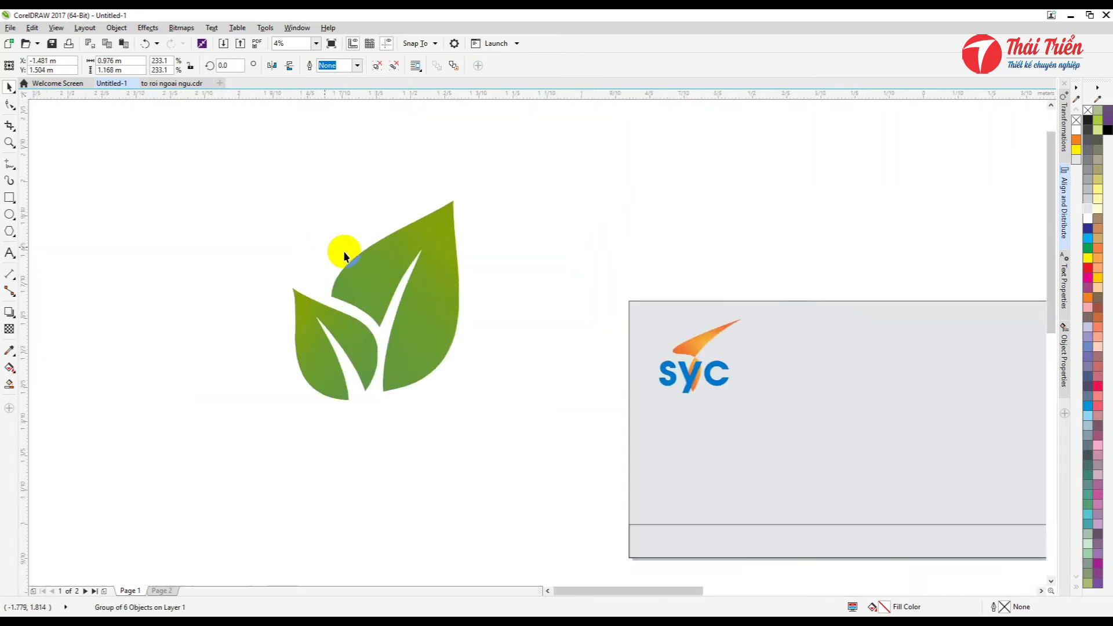
pyautogui.scroll(-2, 436, 280)
pyautogui.moveTo(470, 252); pyautogui.dragTo(454, 251)
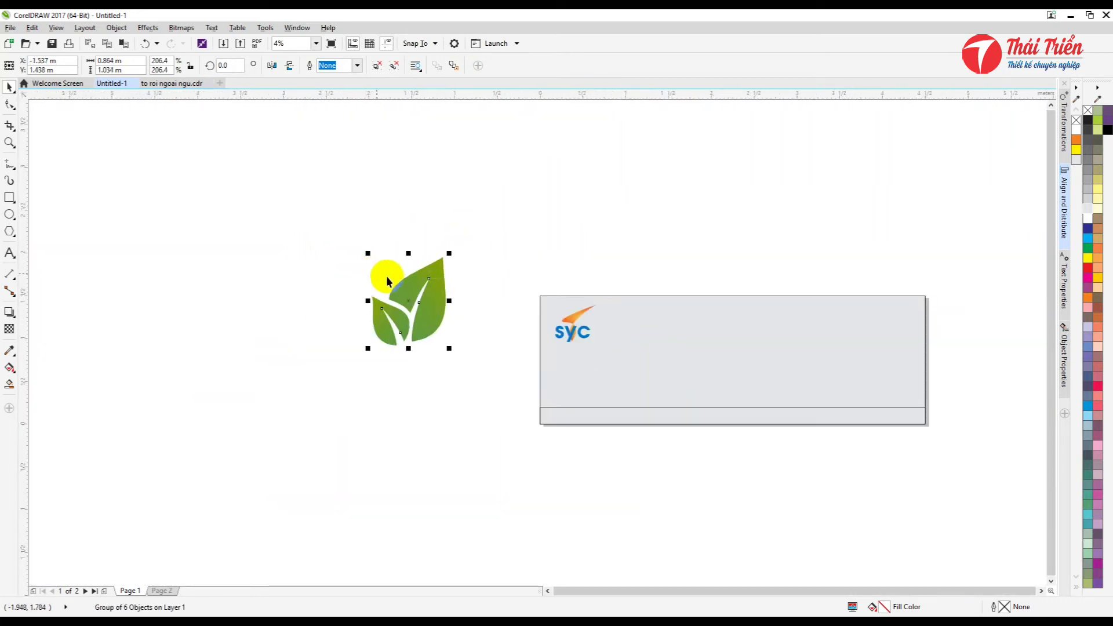
# Convert the leaf group to a 300 dpi CMYK bitmap with anti-aliasing and transparent background, and move it closer to the banner
pyautogui.scroll(2, 388, 277)
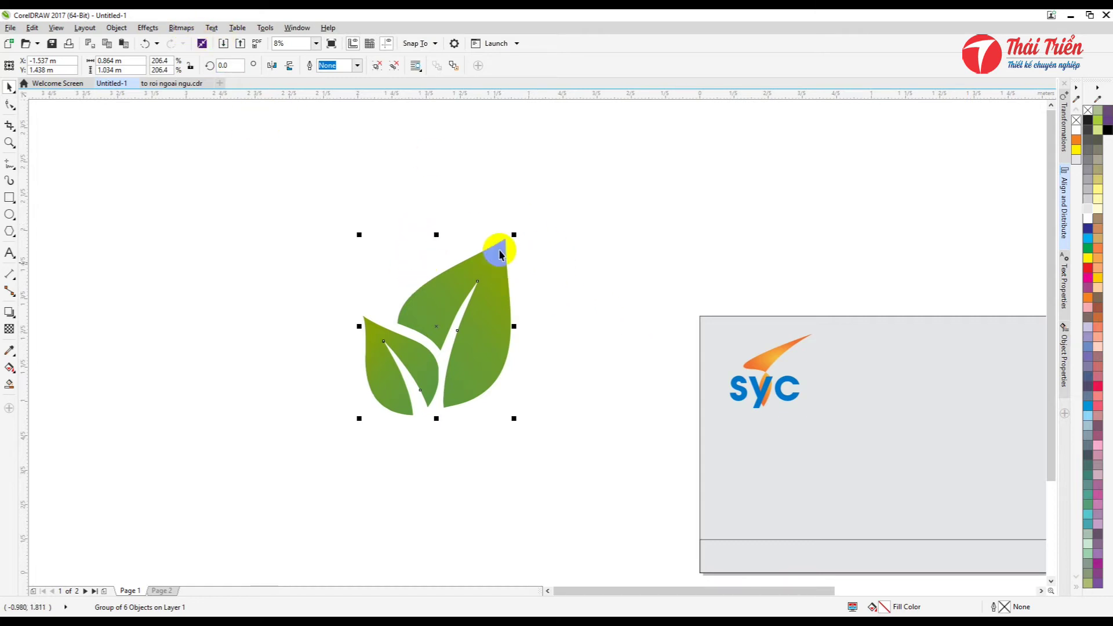
pyautogui.click(183, 27)
pyautogui.click(219, 45)
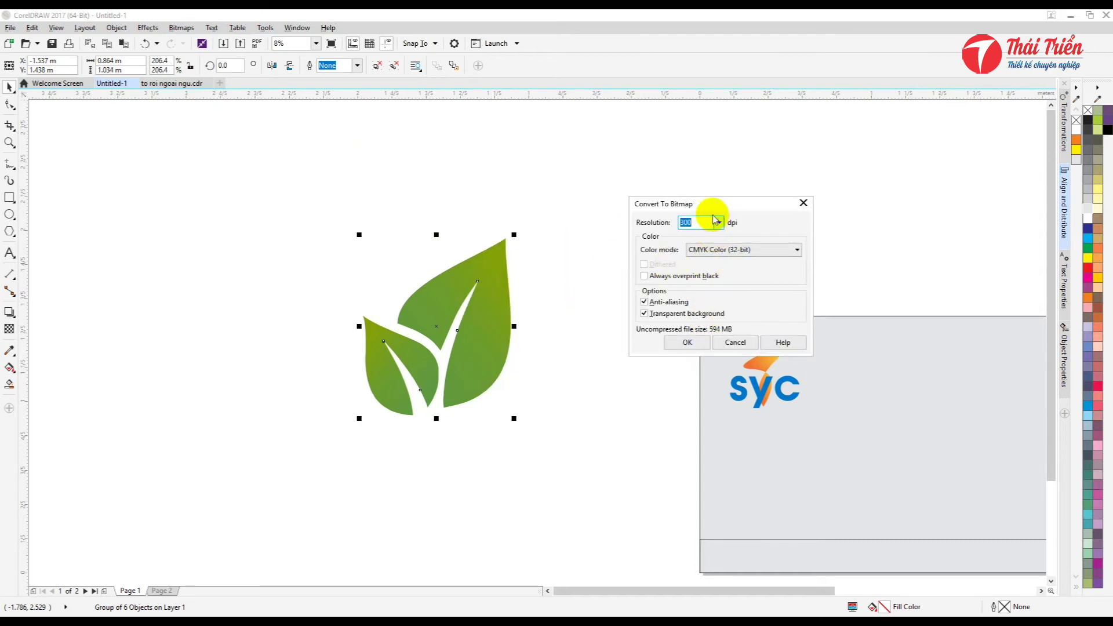
pyautogui.click(687, 342)
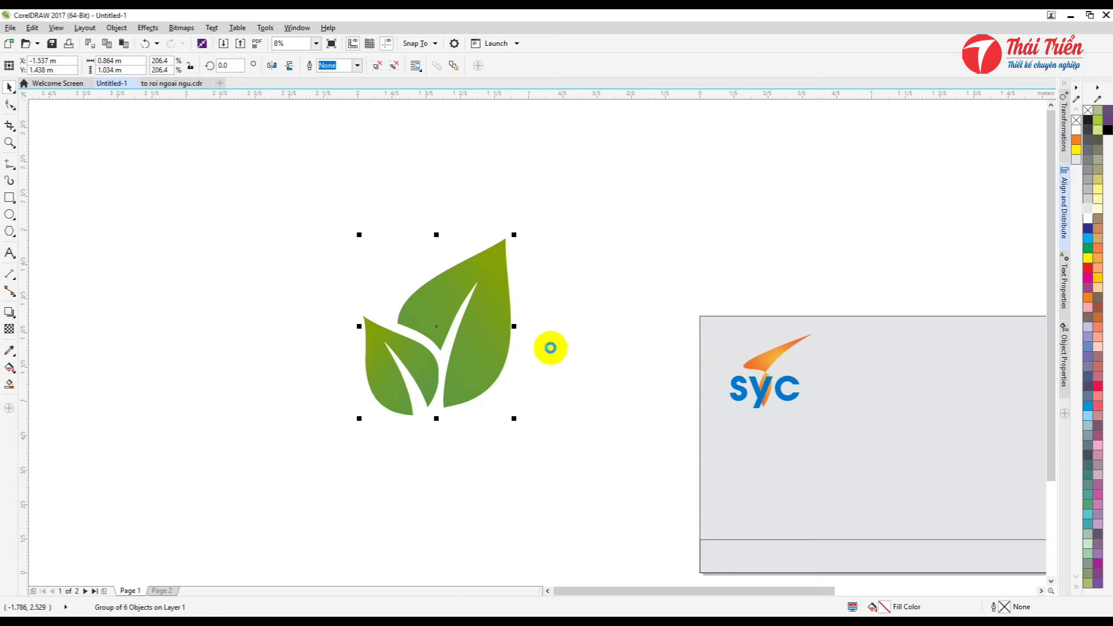
pyautogui.moveTo(496, 281)
pyautogui.mouseDown()
pyautogui.moveTo(615, 286)
pyautogui.moveTo(605, 310)
pyautogui.mouseUp()
# Examine the leaf bitmap's edges and vein cut-out up close for pixelation
pyautogui.scroll(2, 605, 309)
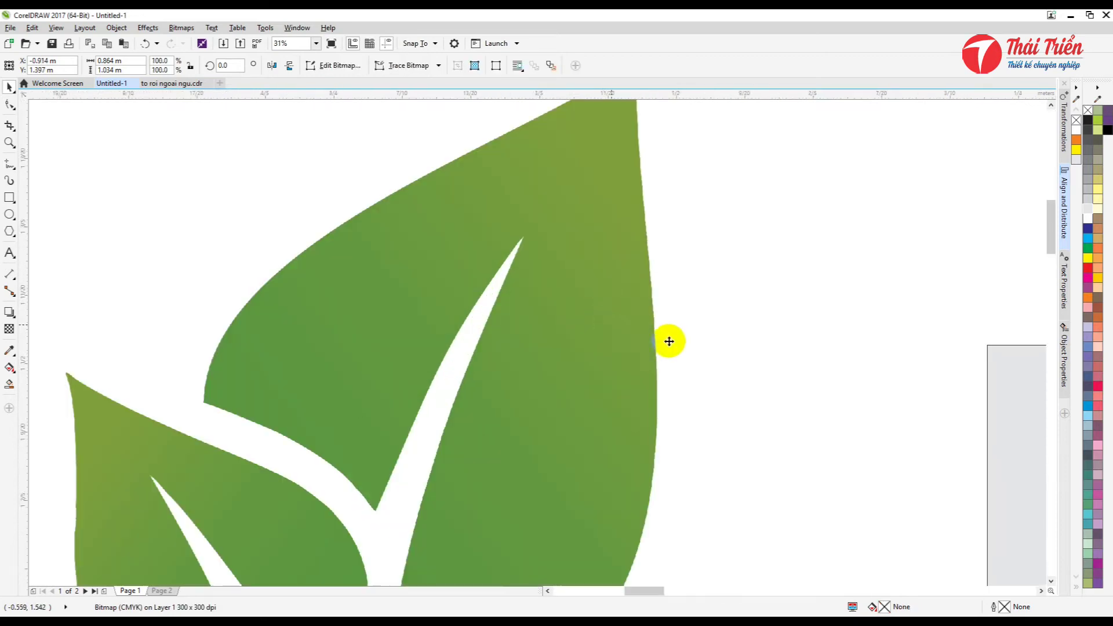
pyautogui.scroll(2, 474, 349)
pyautogui.scroll(2, 499, 349)
pyautogui.scroll(-2, 711, 353)
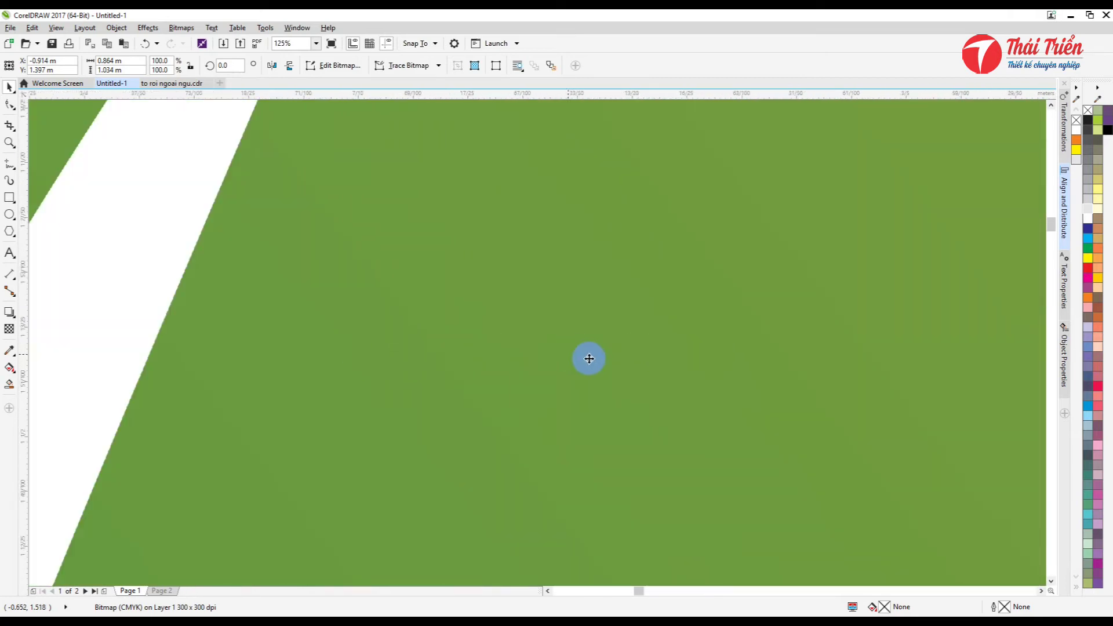
pyautogui.scroll(-2, 588, 358)
pyautogui.scroll(2, 426, 390)
pyautogui.scroll(5, 425, 389)
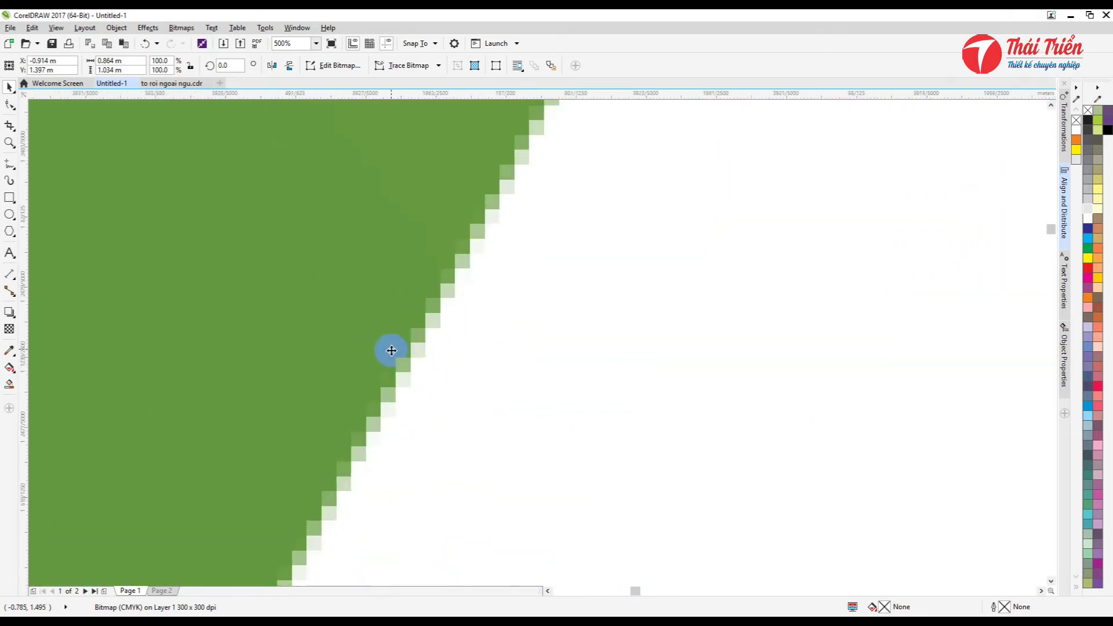
pyautogui.scroll(-2, 445, 365)
pyautogui.scroll(-10, 482, 345)
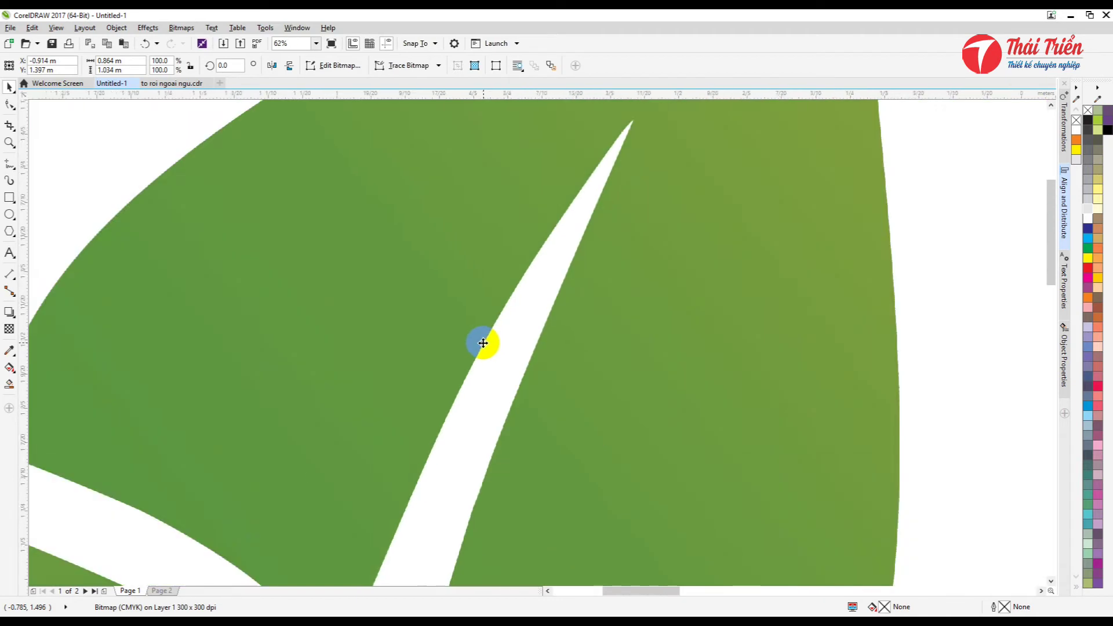
# Place the leaf bitmap beside the SYC logo on the banner and scale it down
pyautogui.moveTo(580, 379); pyautogui.dragTo(649, 370)
pyautogui.scroll(3, 662, 386)
pyautogui.scroll(2, 662, 386)
pyautogui.scroll(-3, 663, 385)
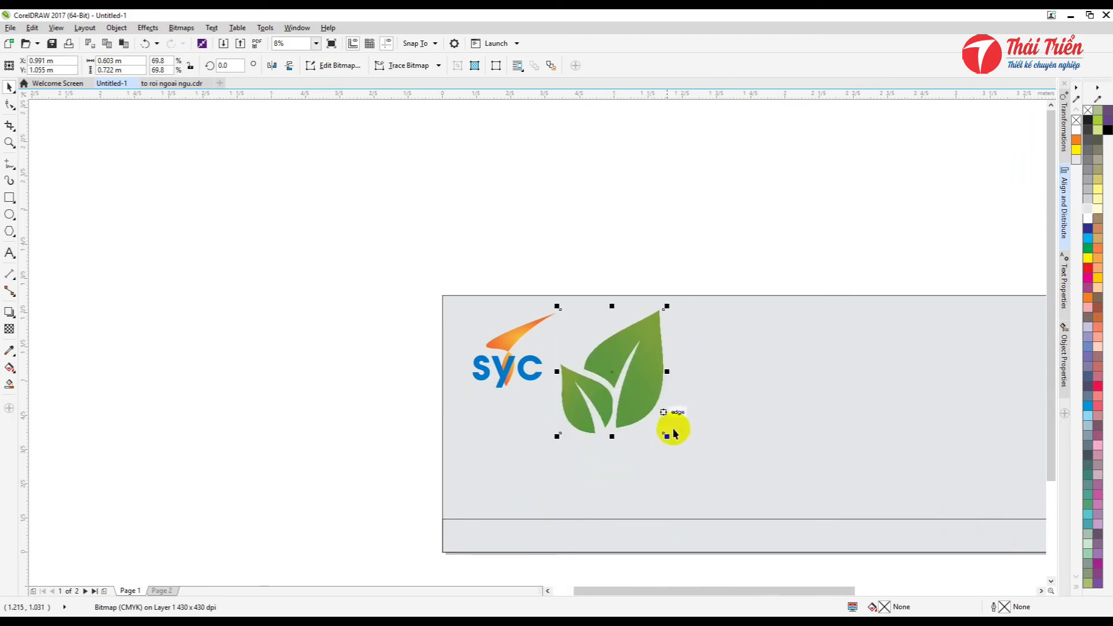
pyautogui.moveTo(667, 435); pyautogui.dragTo(651, 415)
# Move the leaf bitmap off the banner to its left and enlarge it to about 0.69 m wide
pyautogui.moveTo(626, 334); pyautogui.dragTo(298, 293)
pyautogui.moveTo(297, 367); pyautogui.dragTo(338, 412)
pyautogui.click(295, 362)
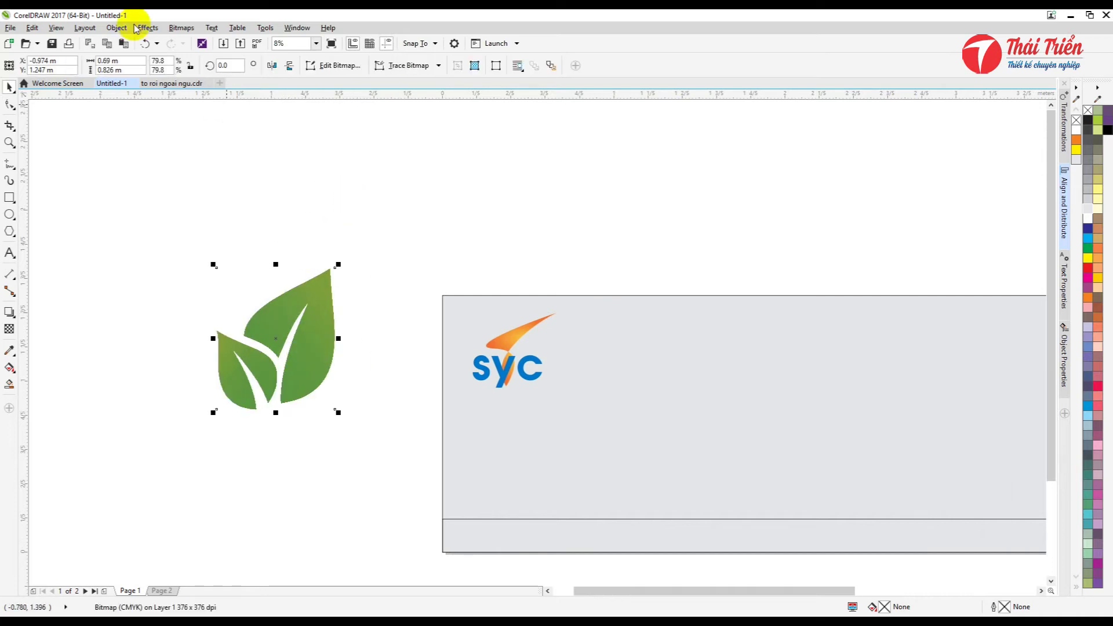
pyautogui.click(148, 28)
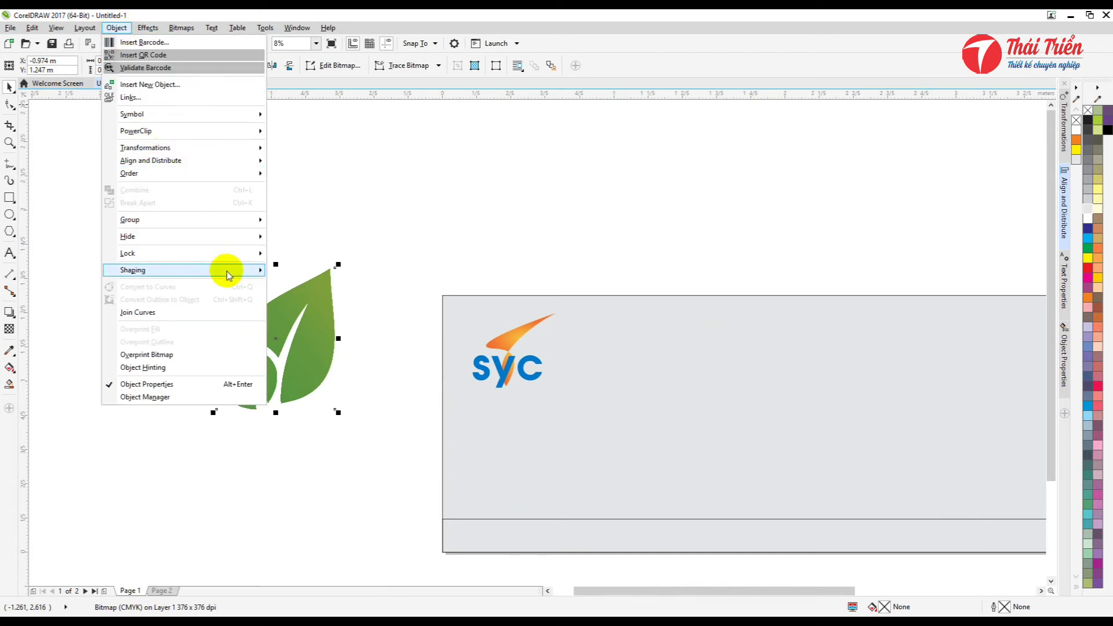
pyautogui.click(364, 245)
pyautogui.click(322, 288)
pyautogui.rightClick(322, 288)
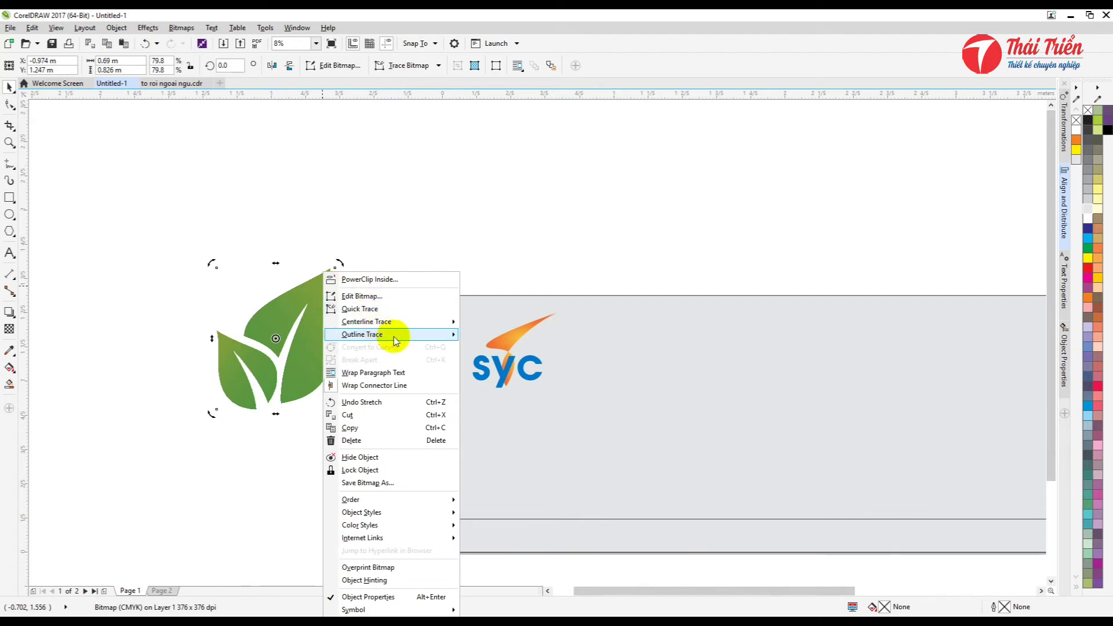
pyautogui.moveTo(387, 334)
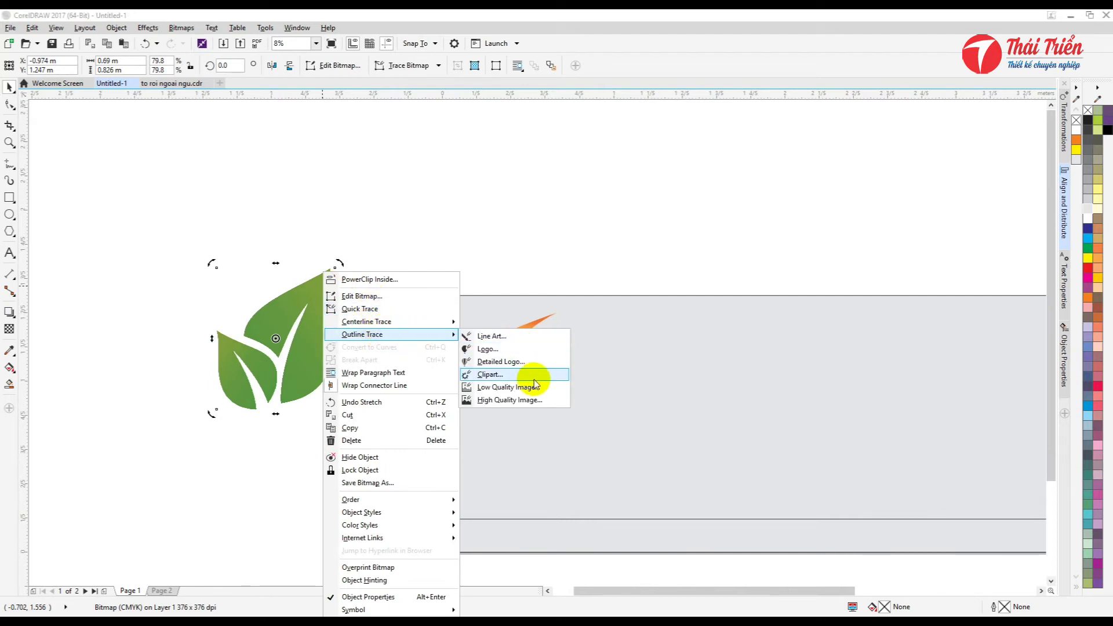
pyautogui.click(423, 214)
pyautogui.click(383, 238)
pyautogui.click(321, 305)
pyautogui.click(322, 308)
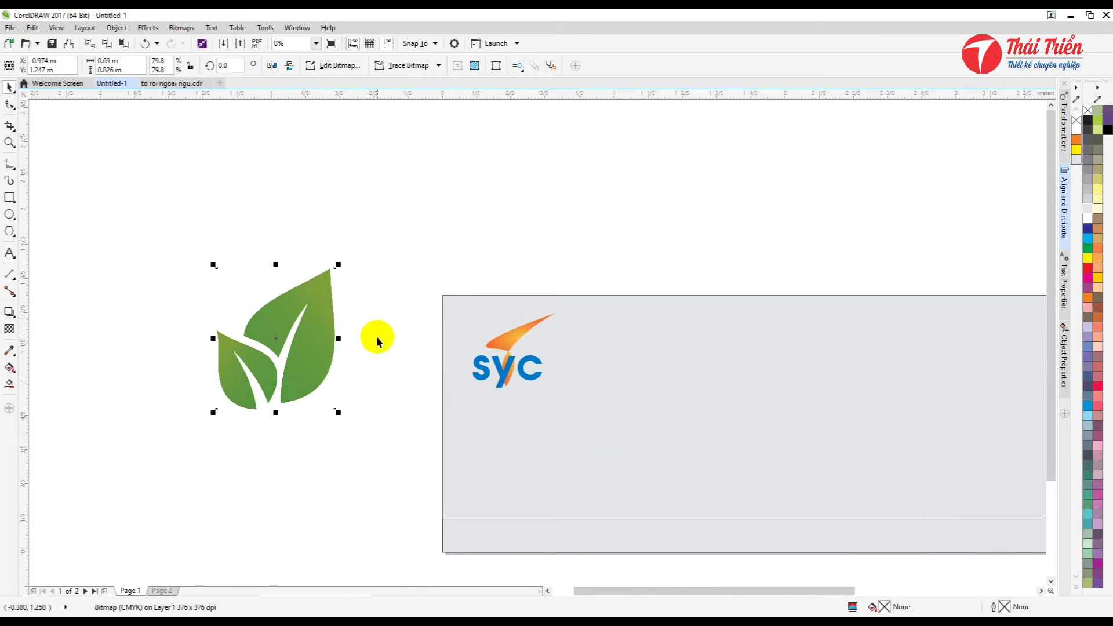
# Delete the leaf bitmap beside the banner after a closer look at it
pyautogui.click(191, 558)
pyautogui.click(323, 344)
pyautogui.scroll(-2, 318, 342)
pyautogui.click(316, 330)
pyautogui.scroll(5, 323, 336)
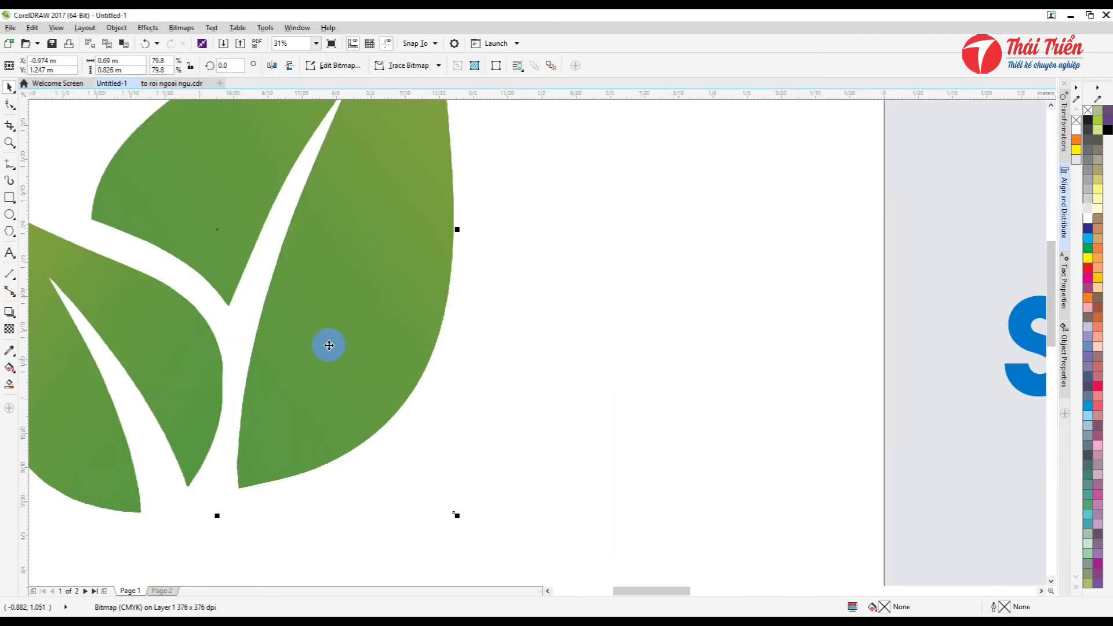
pyautogui.scroll(-6, 406, 358)
pyautogui.scroll(3, 379, 353)
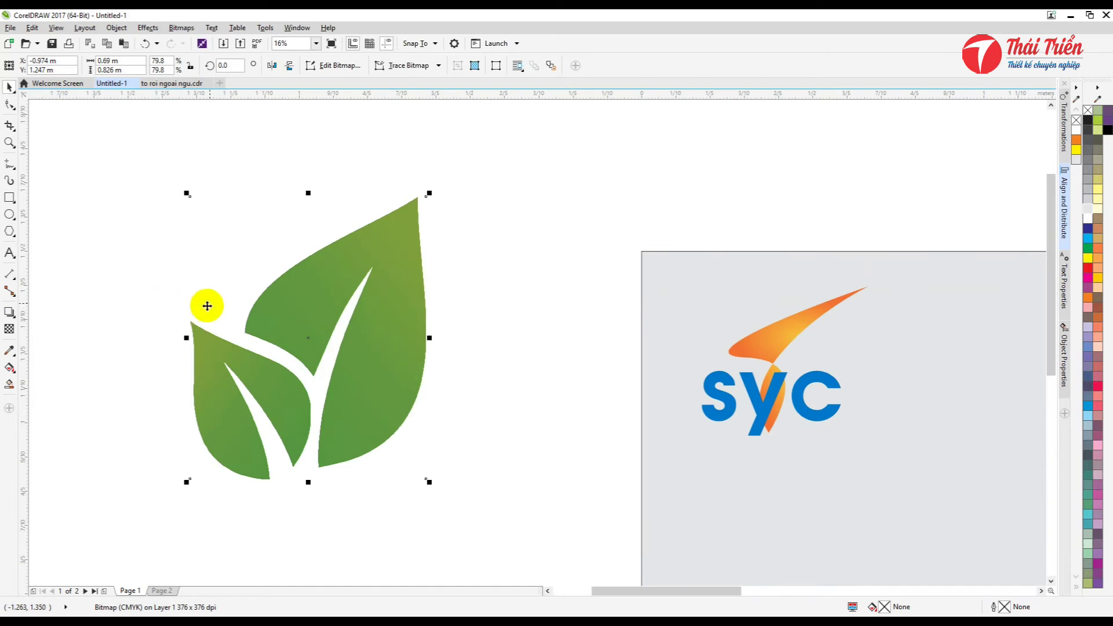
pyautogui.scroll(-4, 204, 303)
pyautogui.press('Delete')
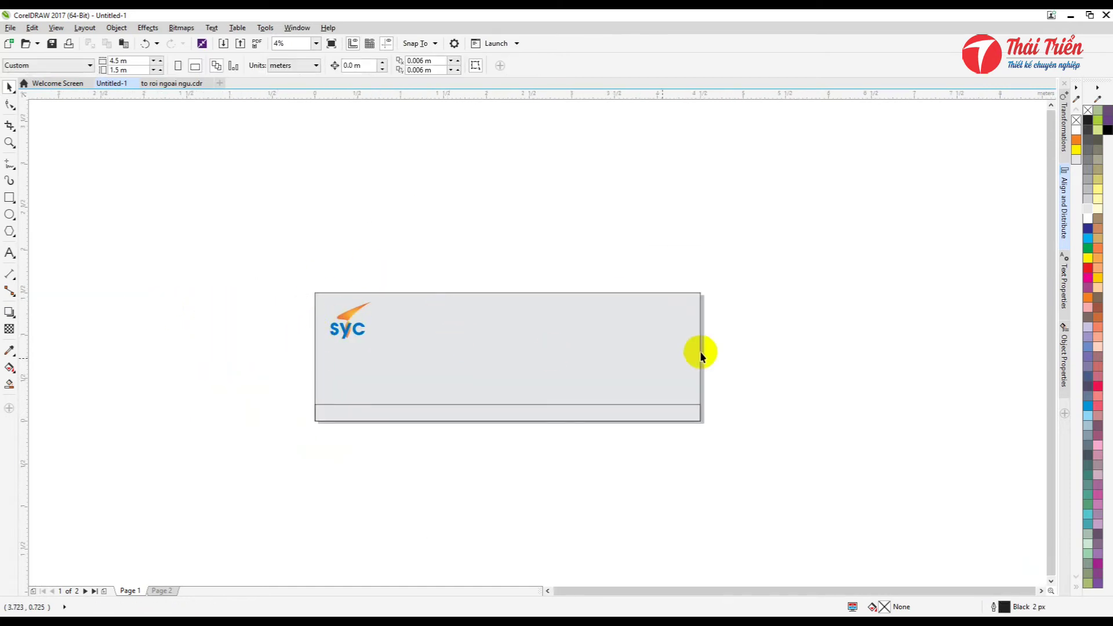
# Fill the banner's background rectangle with white and leave nothing selected
pyautogui.scroll(2, 678, 356)
pyautogui.scroll(-2, 578, 359)
pyautogui.scroll(2, 507, 362)
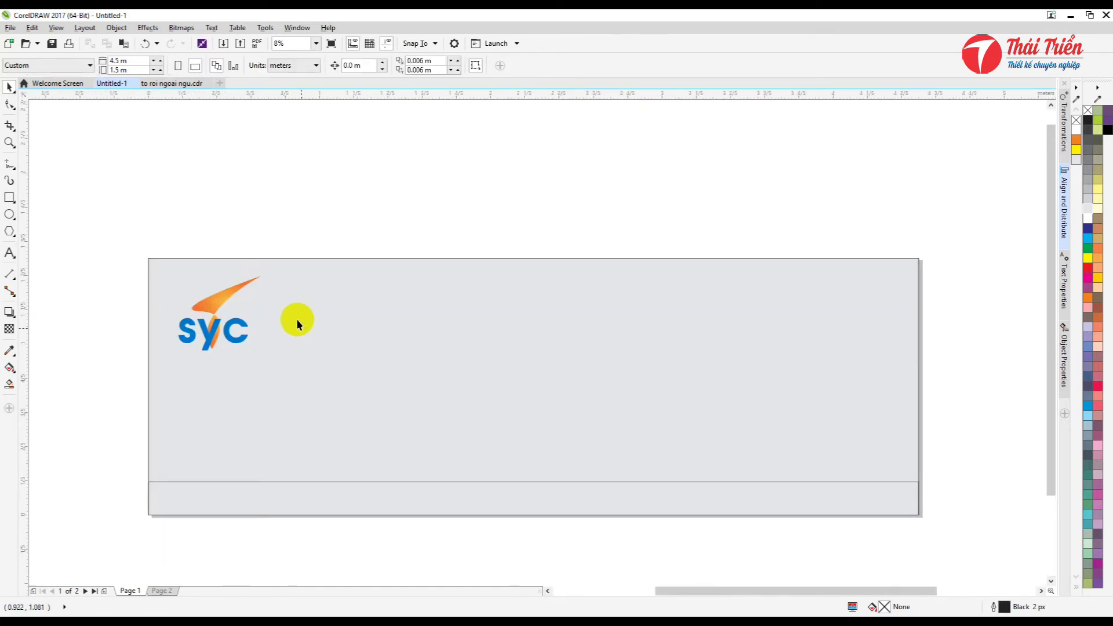
pyautogui.click(223, 301)
pyautogui.click(296, 228)
pyautogui.moveTo(154, 221); pyautogui.dragTo(288, 377)
pyautogui.click(469, 290)
pyautogui.click(1088, 219)
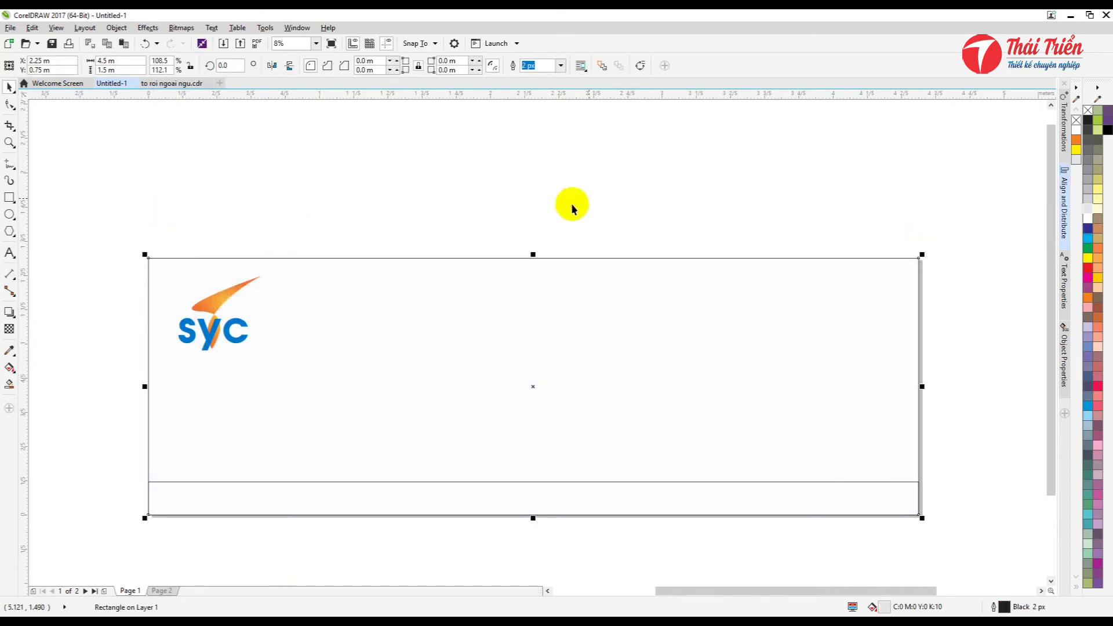
pyautogui.click(353, 215)
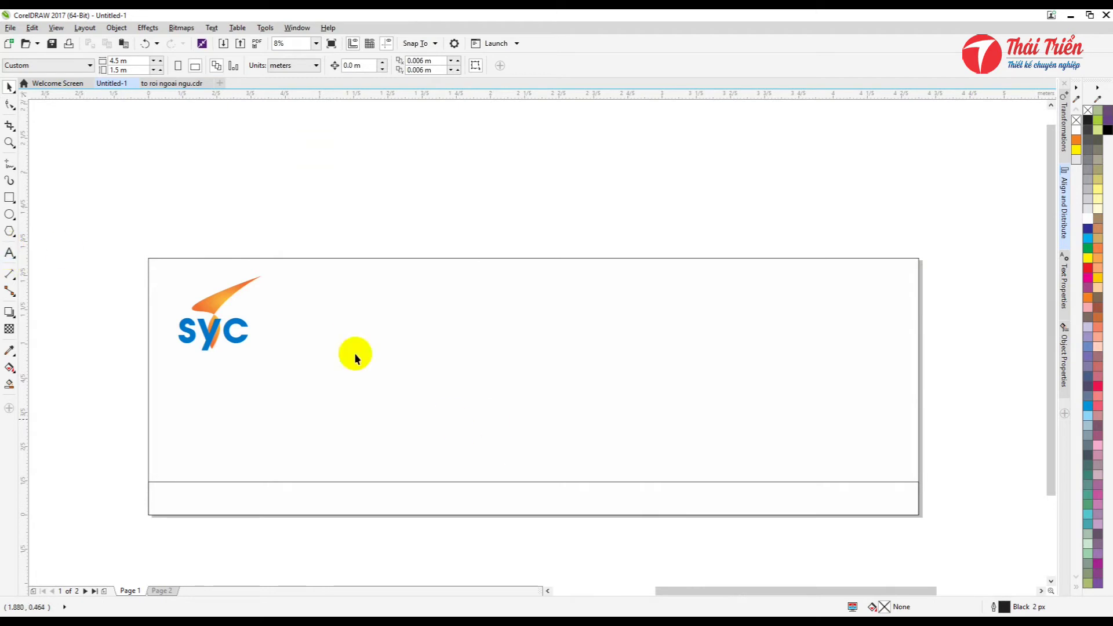
# Add the artistic text "ANH NGỮ" in Arial at 200 pt to the right of the SYC logo
pyautogui.click(9, 254)
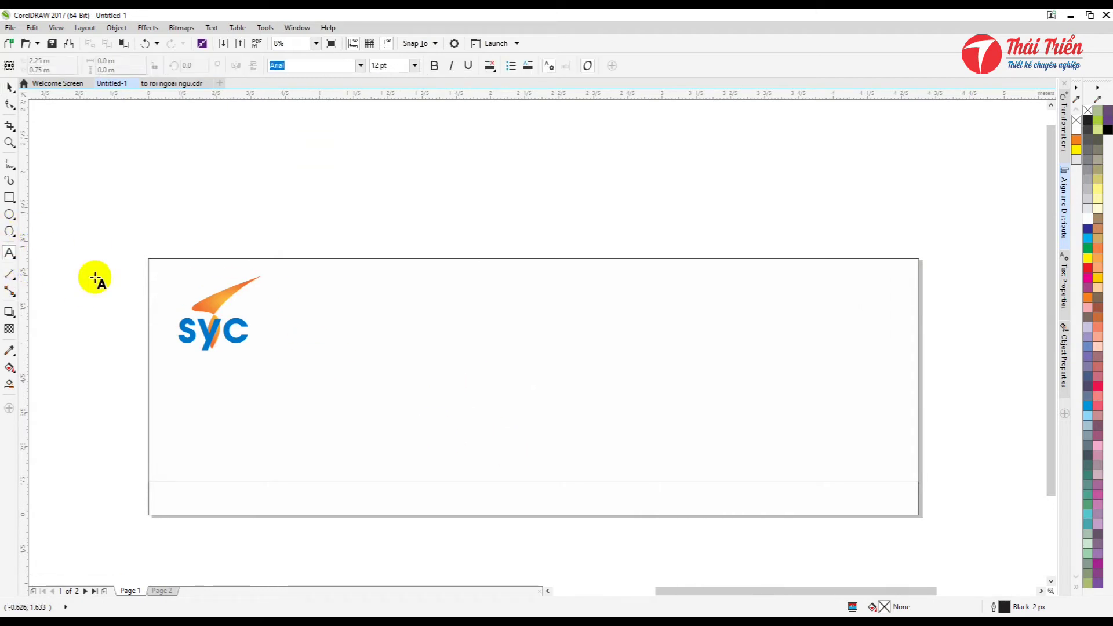
pyautogui.click(328, 314)
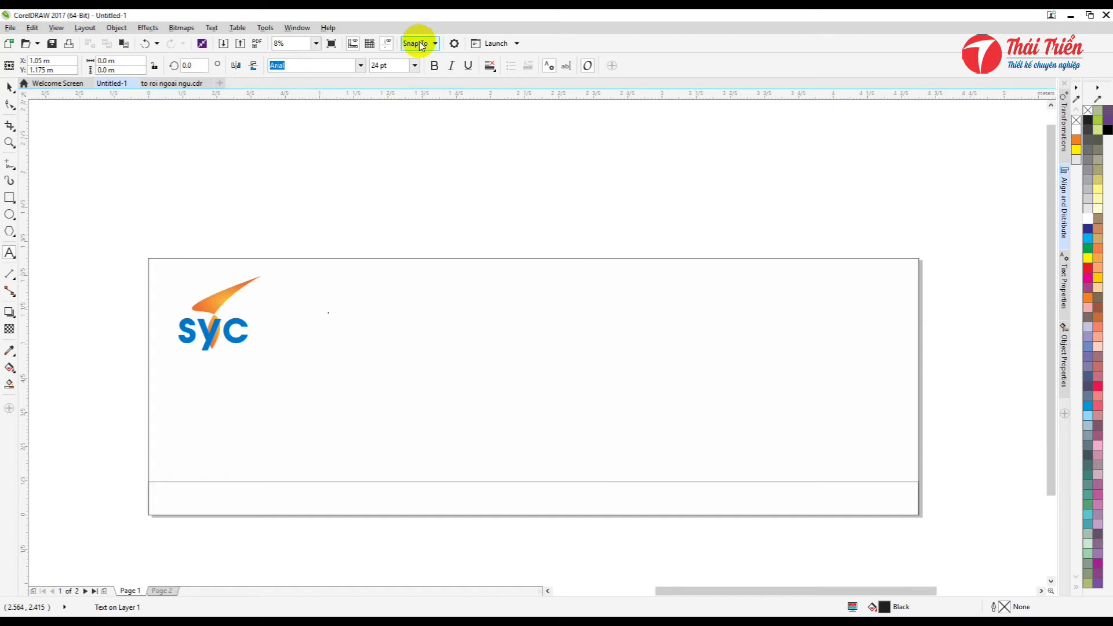
pyautogui.click(415, 65)
pyautogui.click(391, 225)
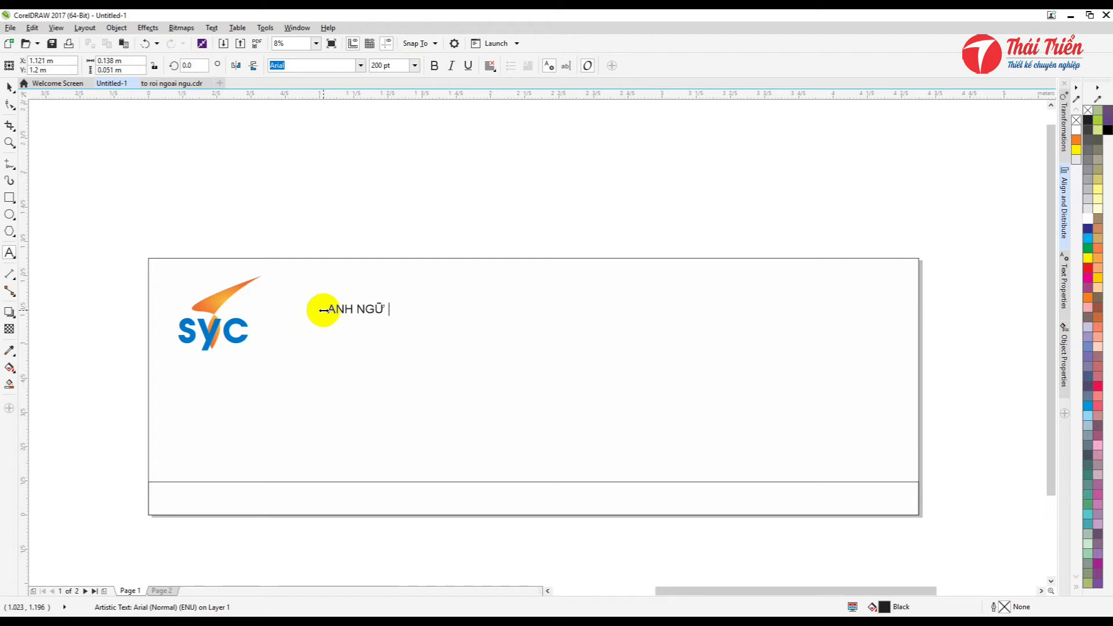
pyautogui.click(384, 311)
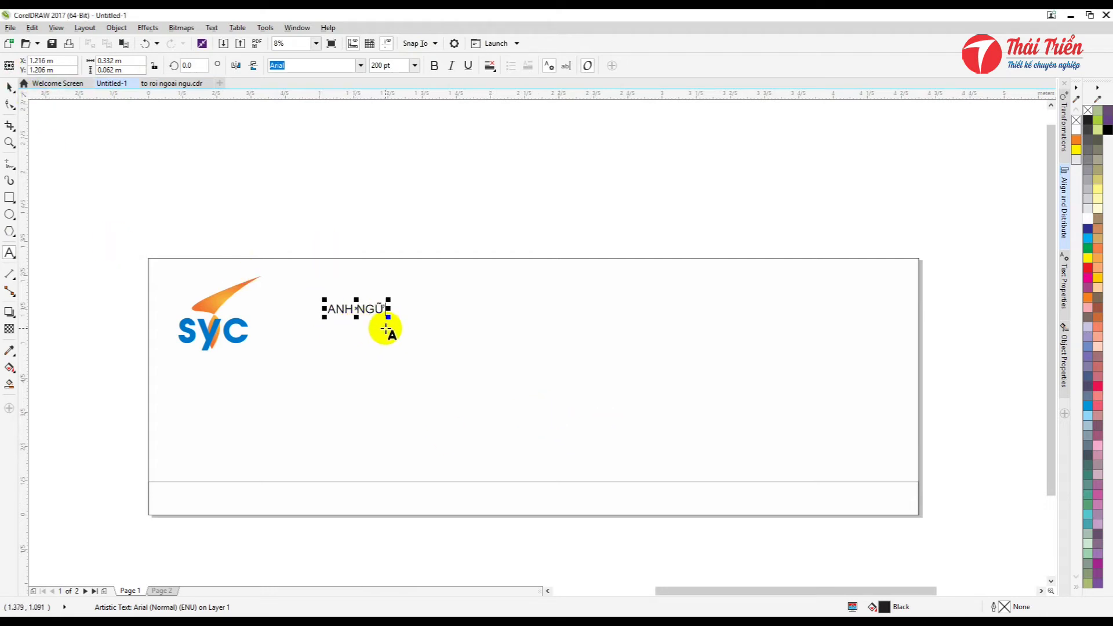
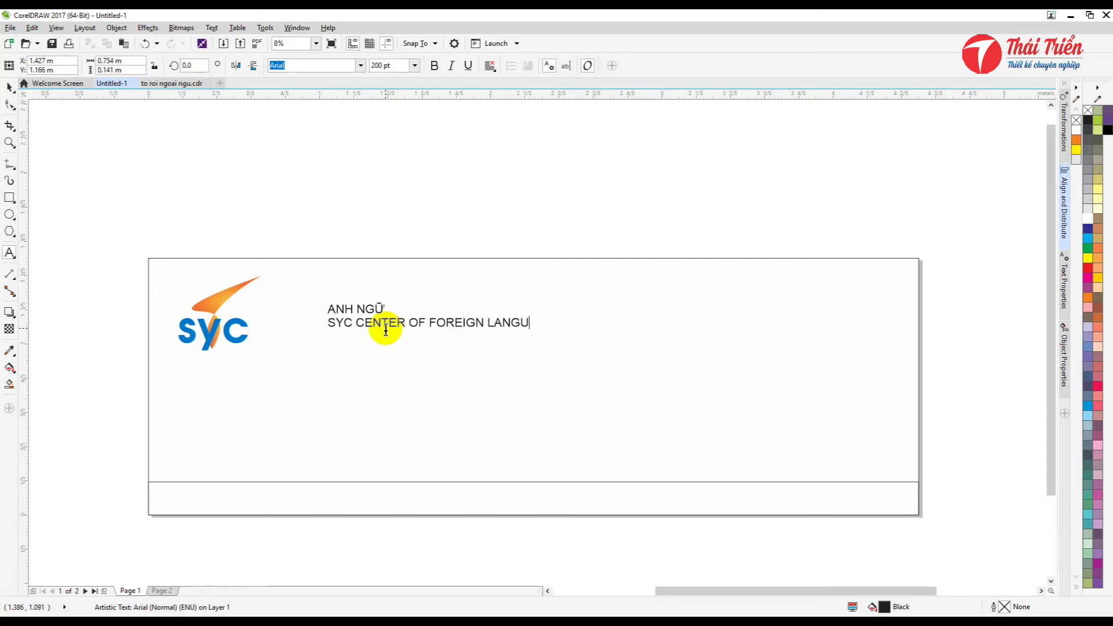
# Complete the text's second line as "SYC CENTRE OF FOREIGN LANGUAGES", correcting the spelling of CENTRE and LANGUAGES
pyautogui.write('S')
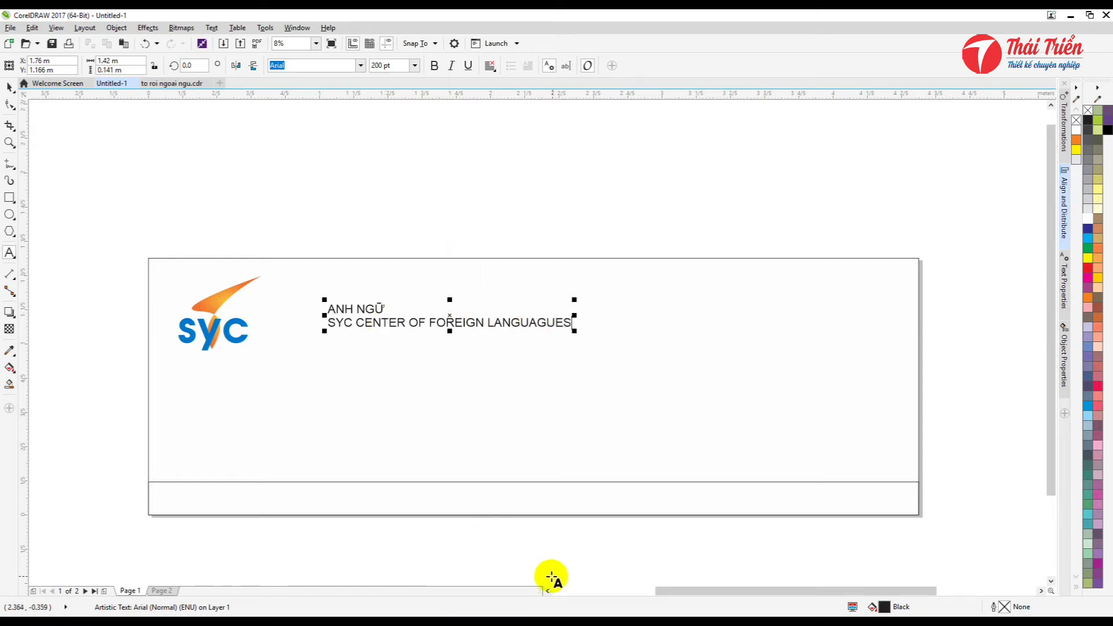
pyautogui.click(477, 322)
pyautogui.click(389, 322)
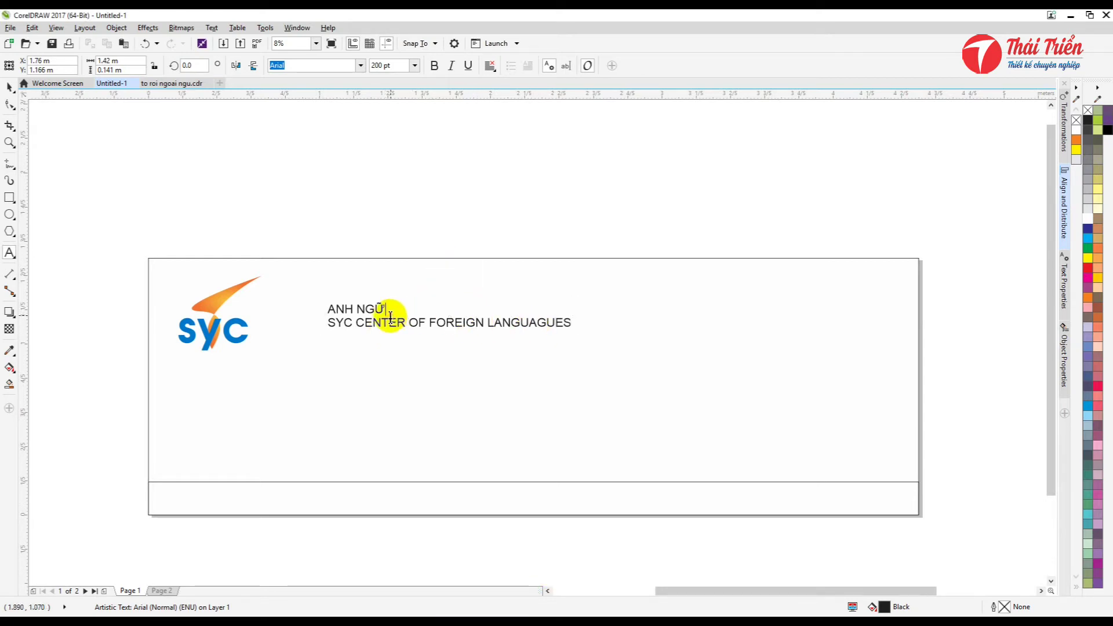
pyautogui.press('BackSpace')
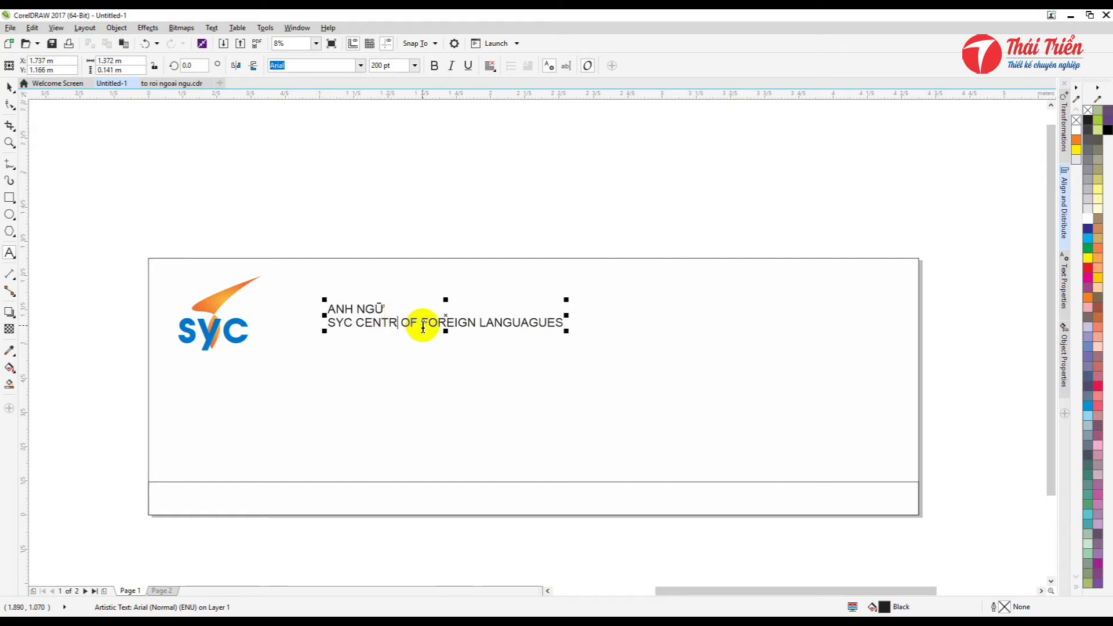
pyautogui.write('E')
pyautogui.click(549, 322)
pyautogui.press('BackSpace')
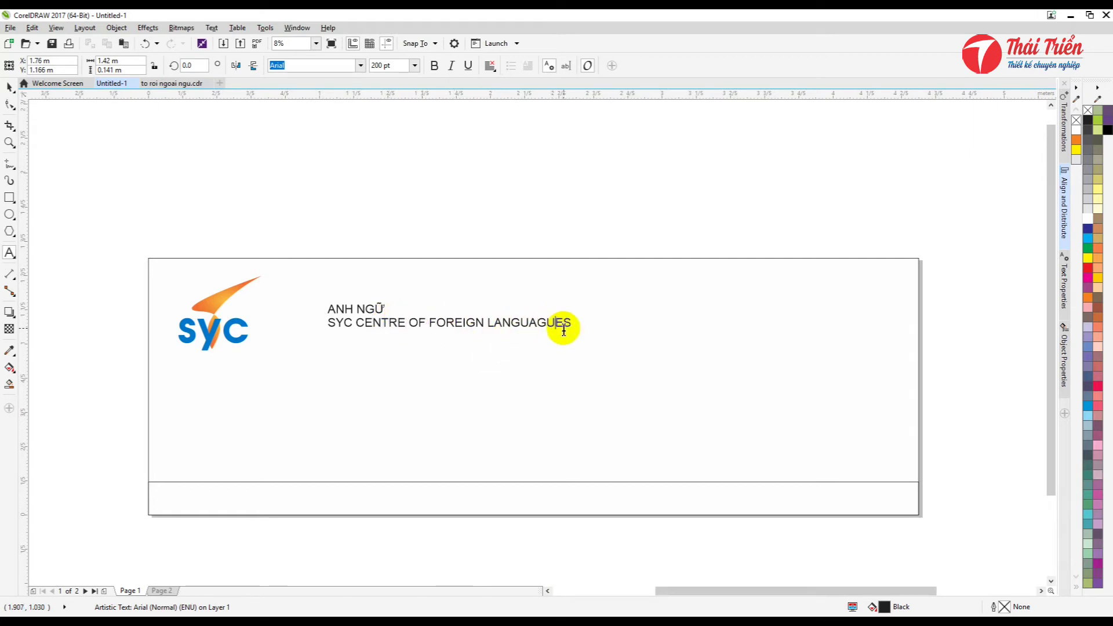
pyautogui.click(9, 87)
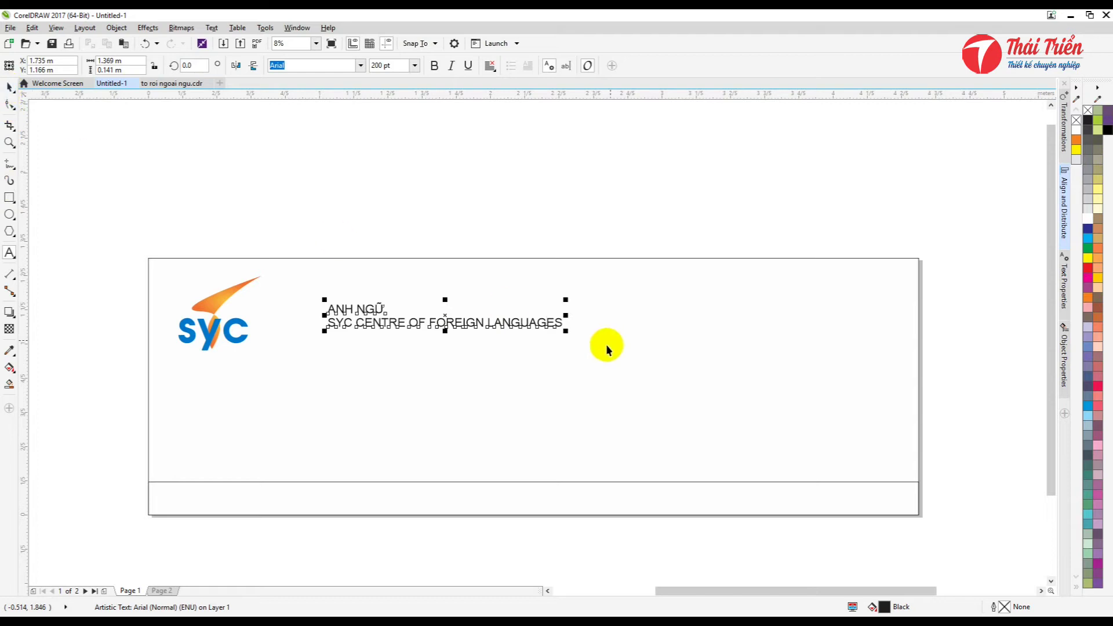
# Enlarge the two-line text to about 2.02 m wide and move it closer to the SYC logo
pyautogui.moveTo(565, 329); pyautogui.dragTo(675, 343)
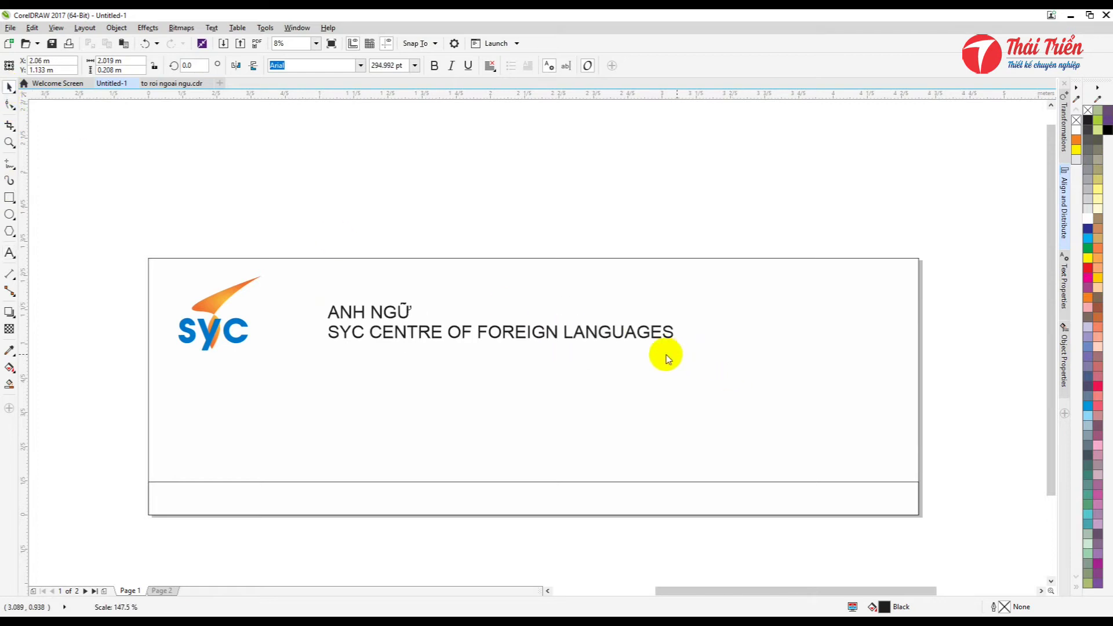
pyautogui.moveTo(406, 318); pyautogui.dragTo(371, 315)
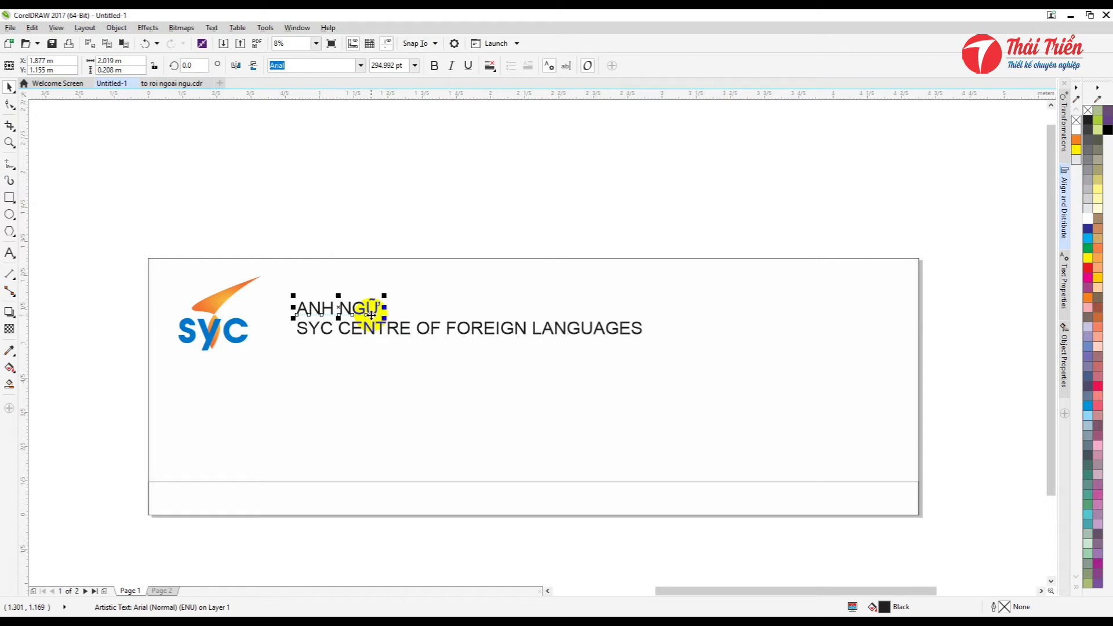
# Try breaking the two-line artistic text apart into separate lines
pyautogui.click(11, 85)
pyautogui.scroll(1, 413, 304)
pyautogui.click(412, 306)
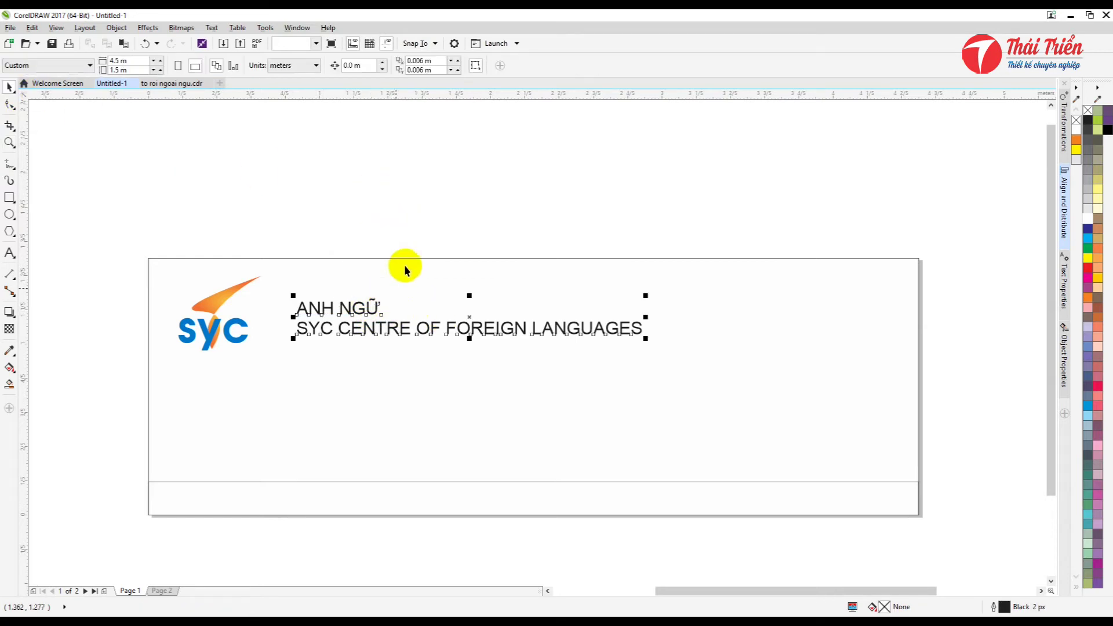
pyautogui.rightClick(369, 309)
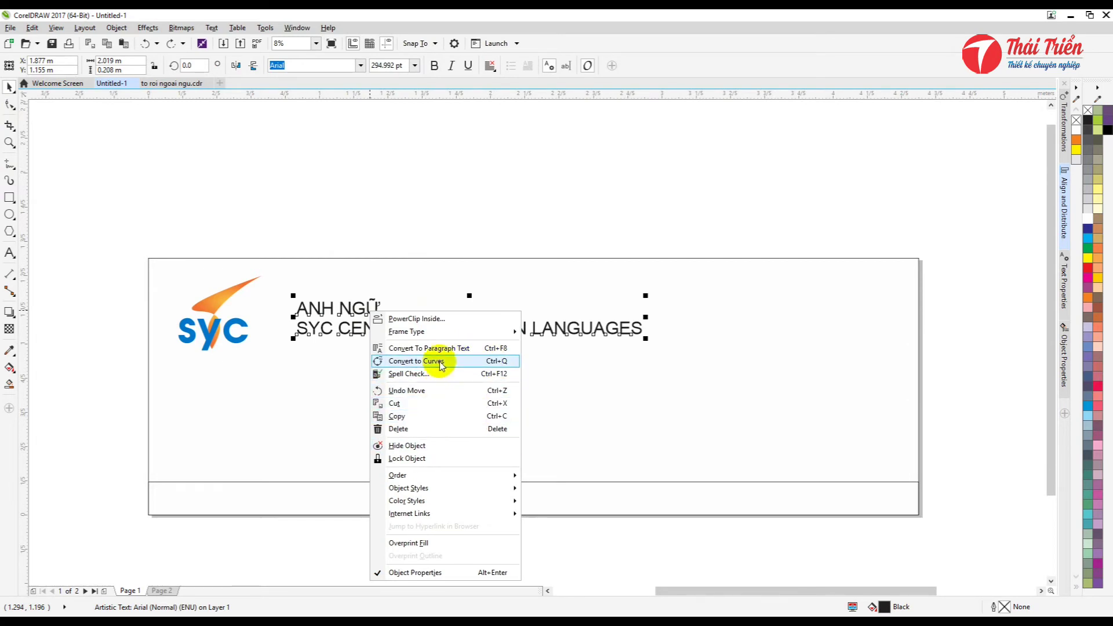
pyautogui.click(342, 307)
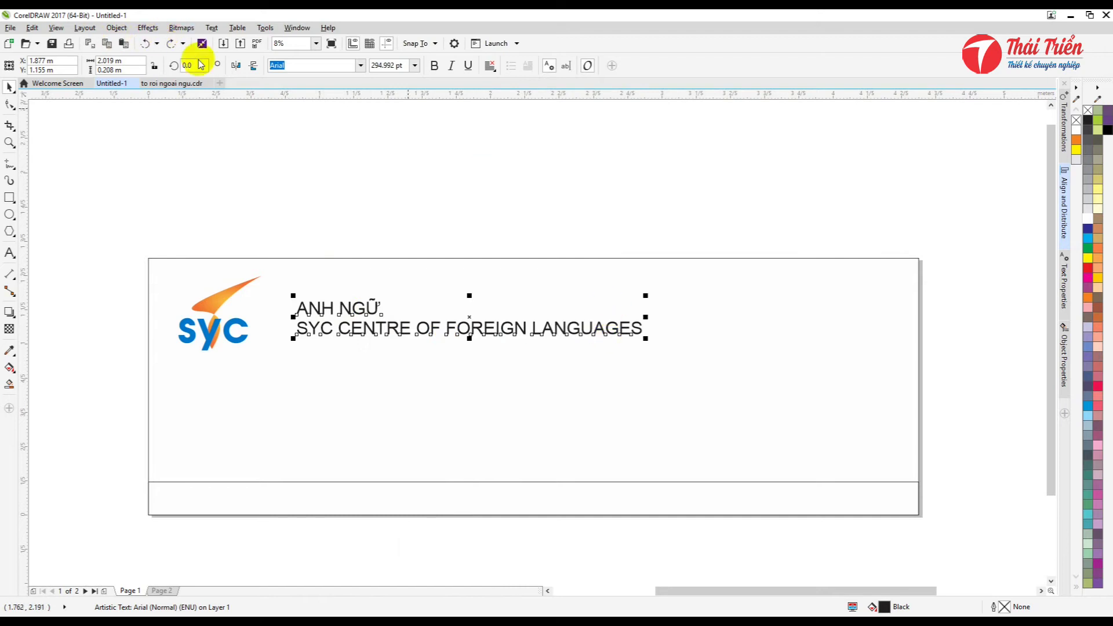
pyautogui.hotkey('ctrl', 'k')
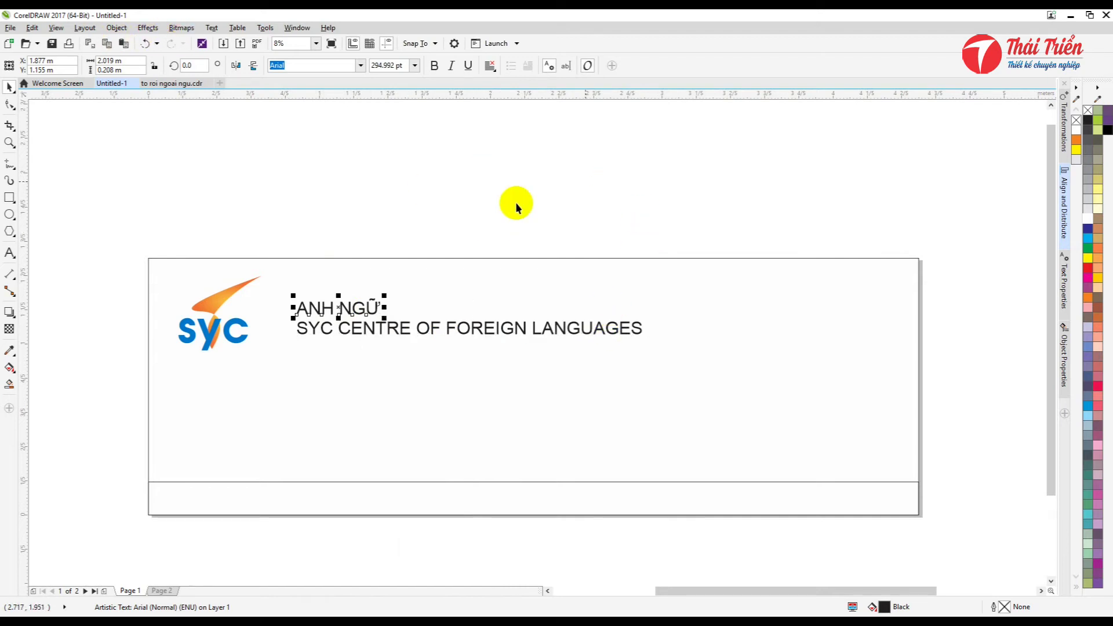
pyautogui.click(410, 218)
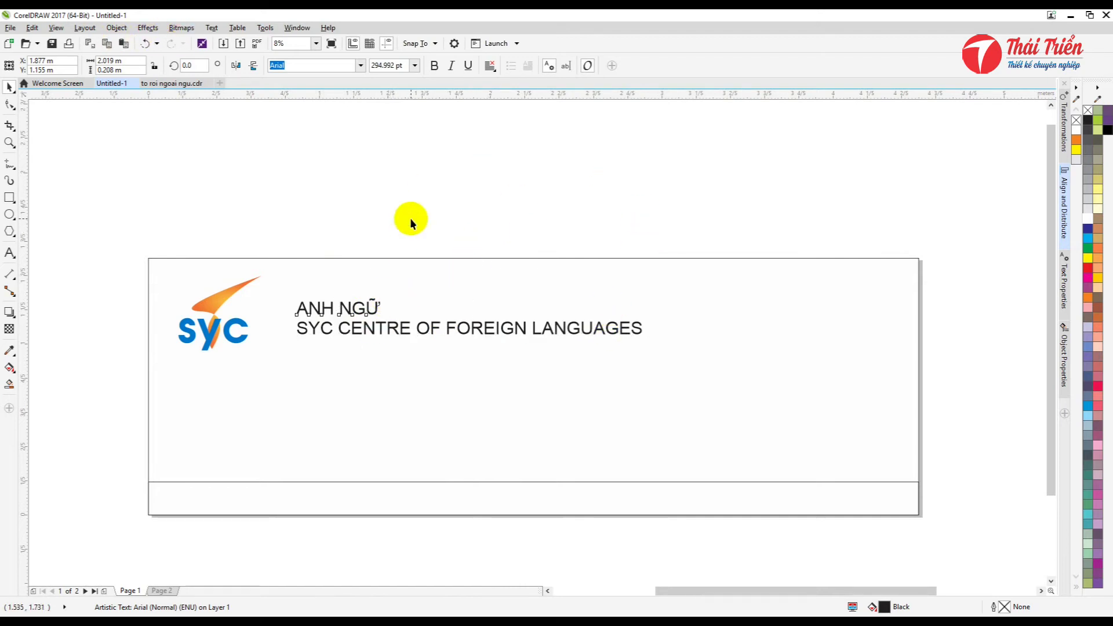
# Convert the two-line text to paragraph text and enlarge its frame to about 3.3 m by 0.38 m
pyautogui.click(369, 311)
pyautogui.rightClick(369, 311)
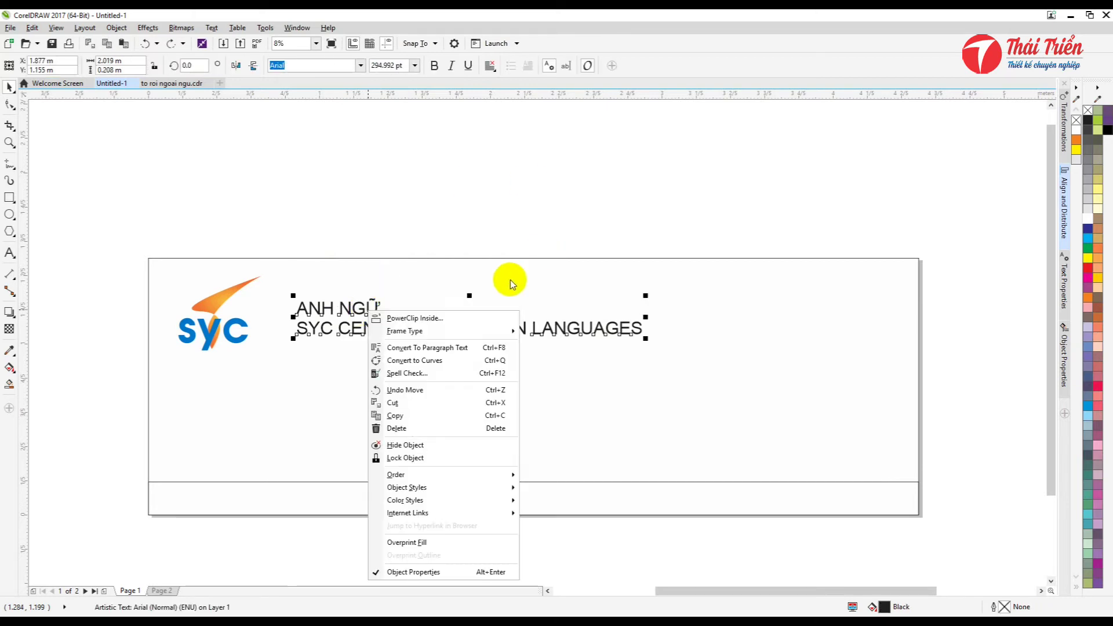
pyautogui.click(444, 350)
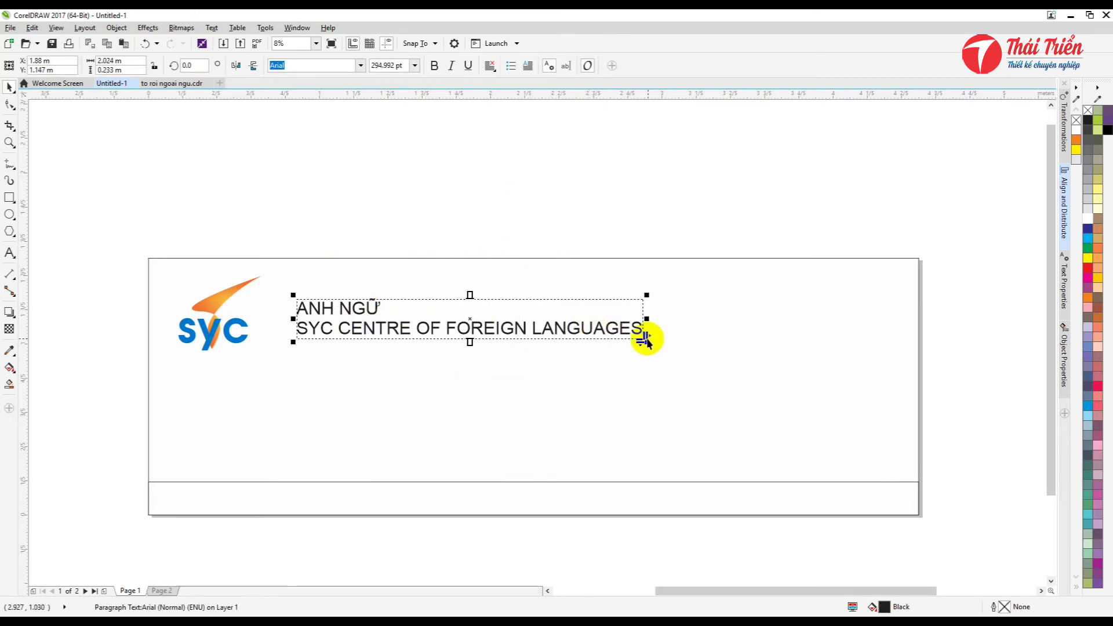
pyautogui.moveTo(644, 342); pyautogui.dragTo(862, 365)
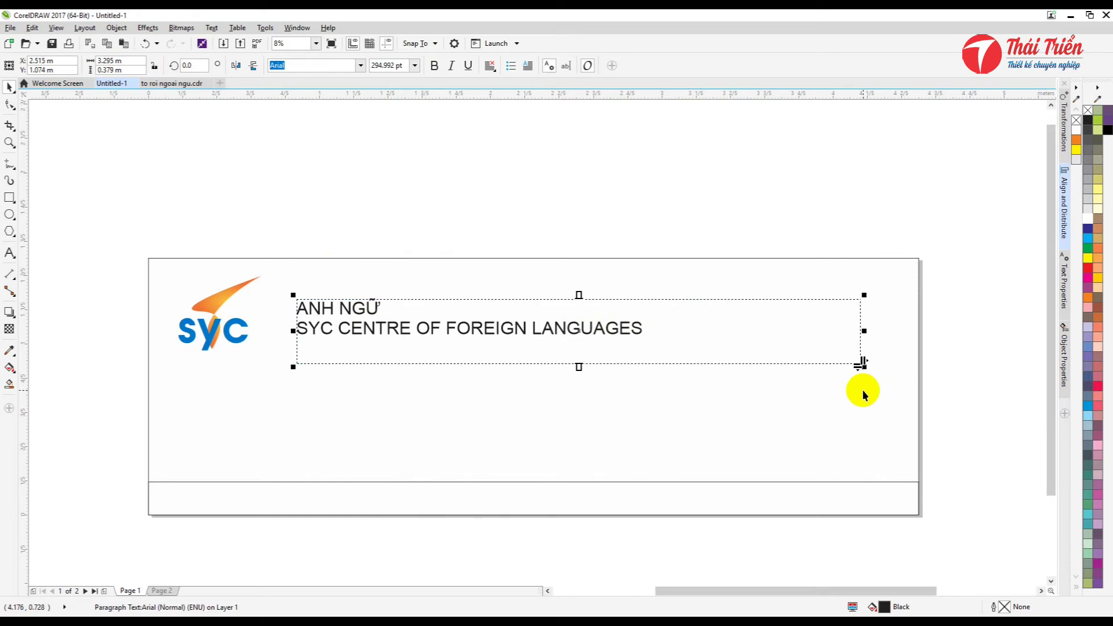
# Try breaking the paragraph text apart into separate lines and move the "ANH NGỮ" line slightly up
pyautogui.hotkey('ctrl', 'k')
pyautogui.press('Tab')
pyautogui.click(365, 304)
pyautogui.moveTo(365, 308); pyautogui.dragTo(370, 299)
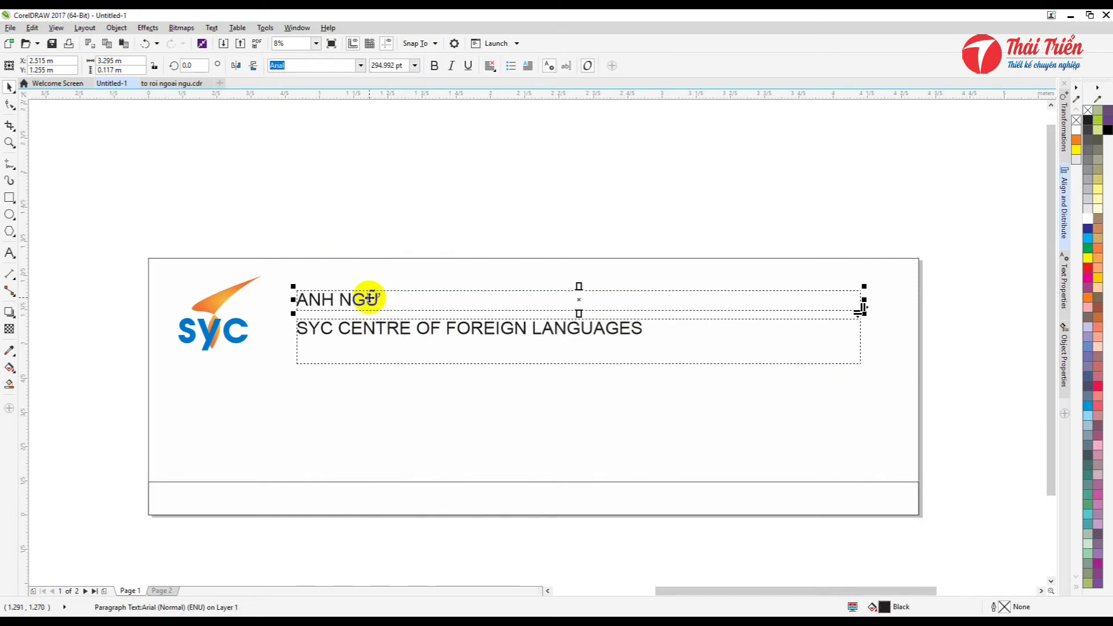
# Undo the upward move and the break-apart of the paragraph text
pyautogui.hotkey('ctrl', 'z')
pyautogui.click(415, 220)
pyautogui.hotkey('ctrl', 'z')
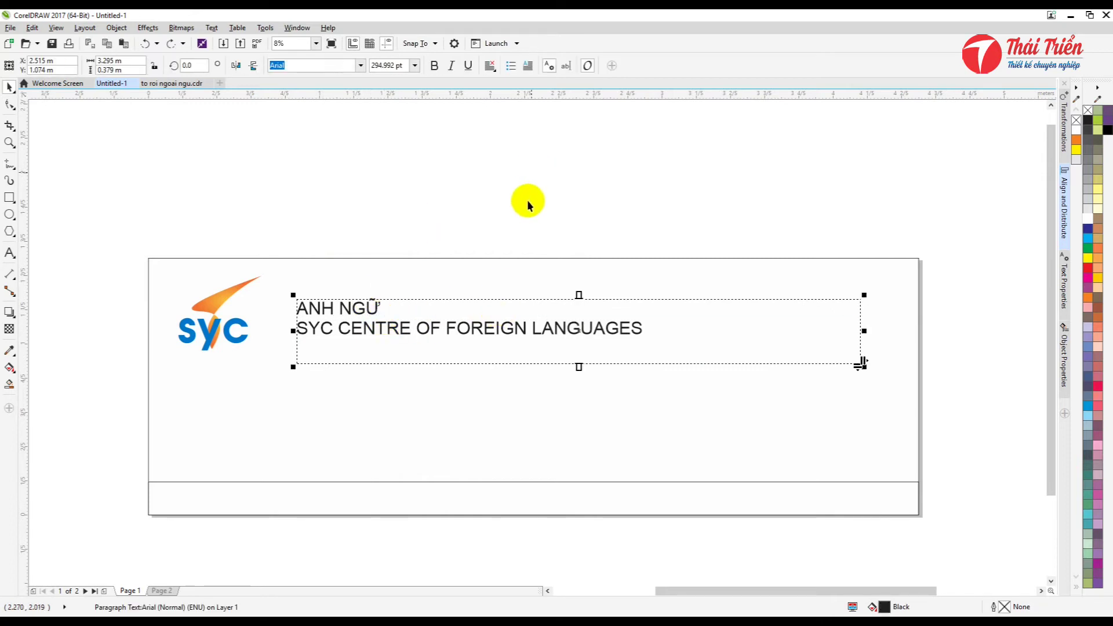
# Shrink the paragraph text frame to about 2.61 m by 0.3 m and convert it back to artistic text
pyautogui.click(596, 326)
pyautogui.click(860, 362)
pyautogui.moveTo(861, 363); pyautogui.dragTo(745, 352)
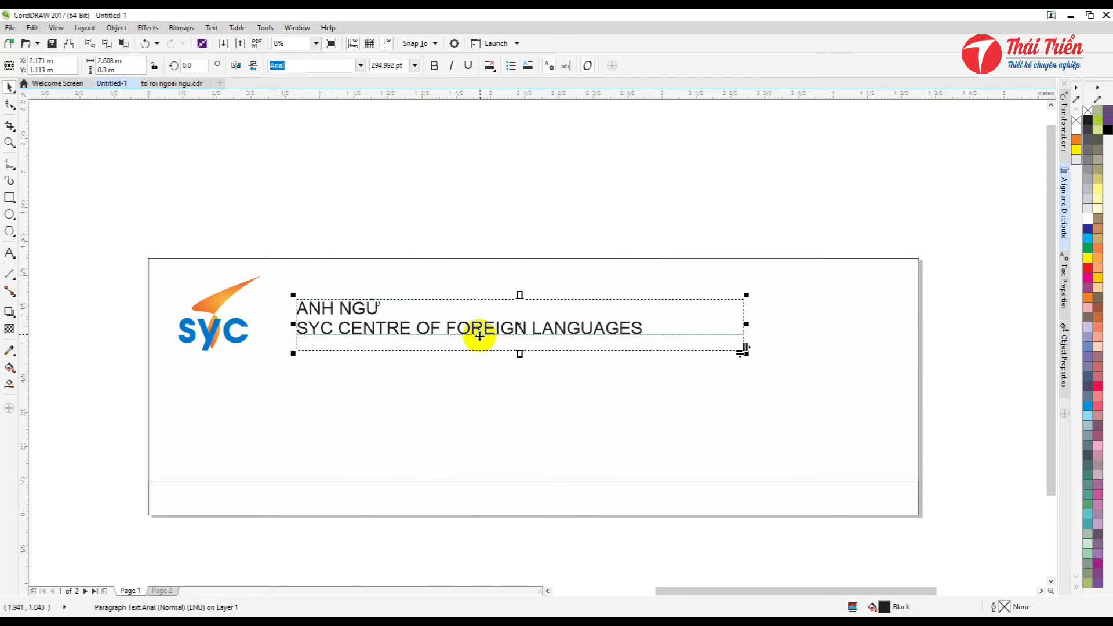
pyautogui.rightClick(497, 335)
pyautogui.click(553, 353)
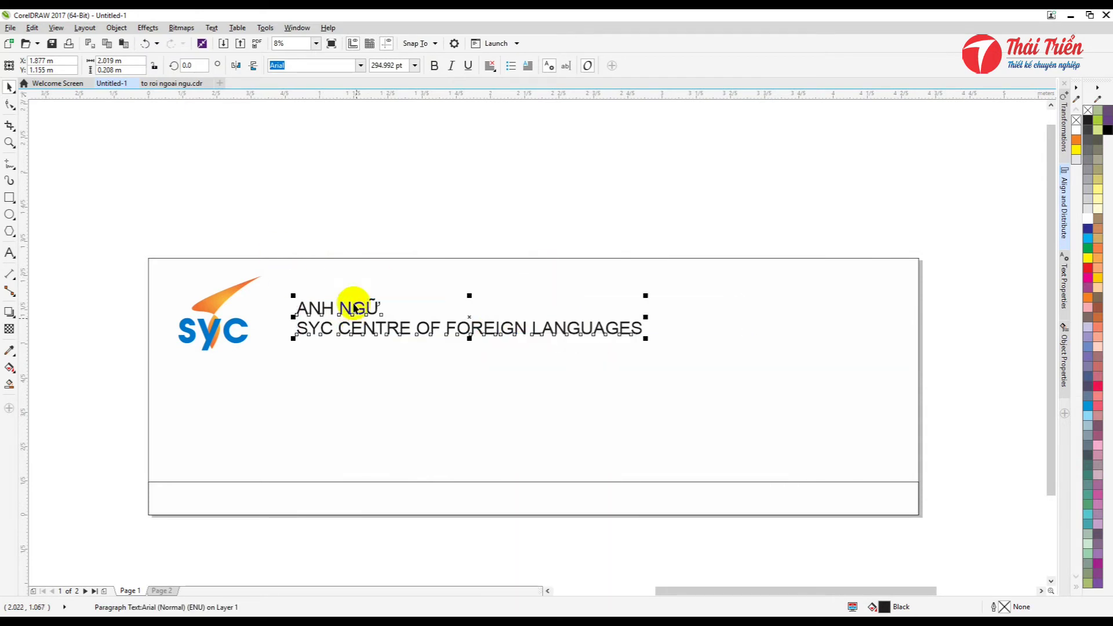
# Break the artistic text into separate lines and enlarge "ANH NGỮ" to about 1.16 m wide
pyautogui.click(406, 185)
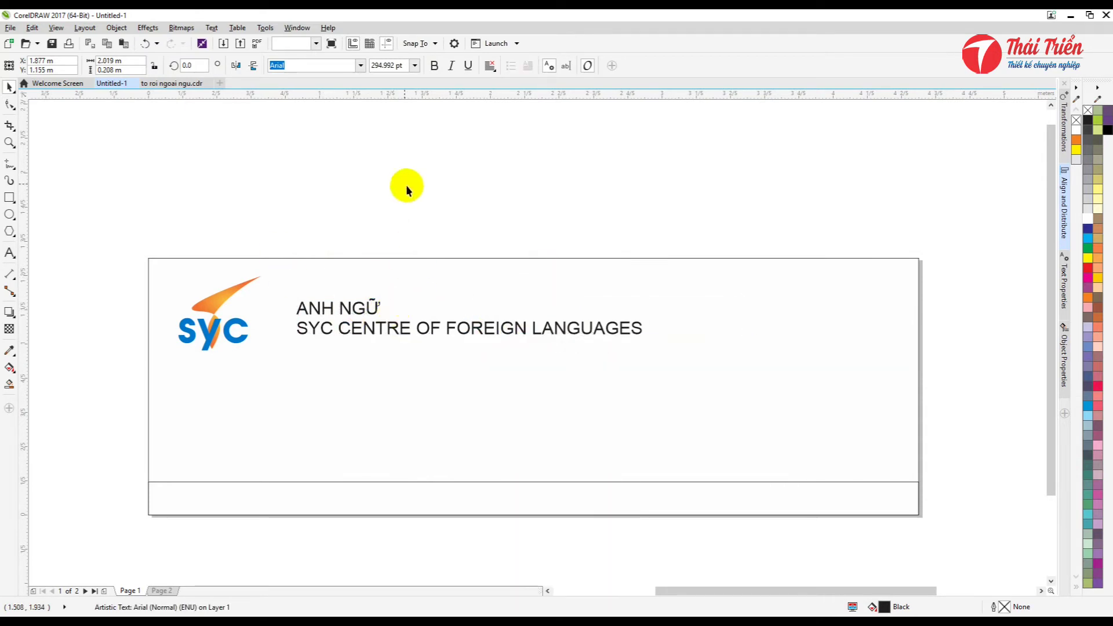
pyautogui.click(382, 300)
pyautogui.moveTo(386, 295); pyautogui.dragTo(485, 311)
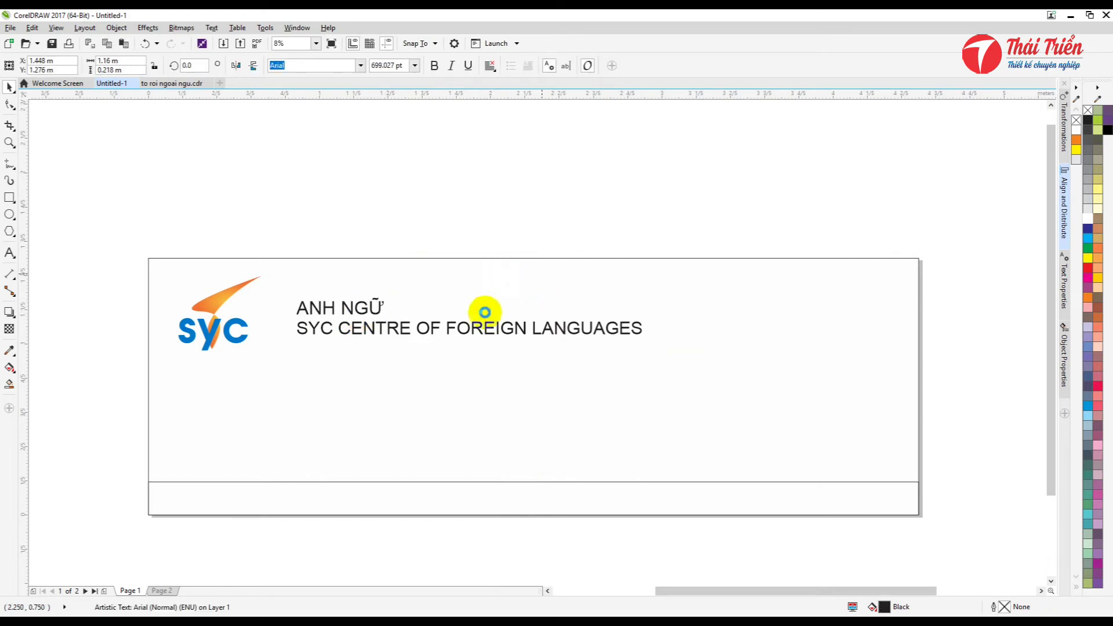
# Scale the "SYC CENTRE OF FOREIGN LANGUAGES" line down to slightly wider than the "ANH NGỮ" heading above it
pyautogui.click(416, 327)
pyautogui.moveTo(644, 339); pyautogui.dragTo(565, 338)
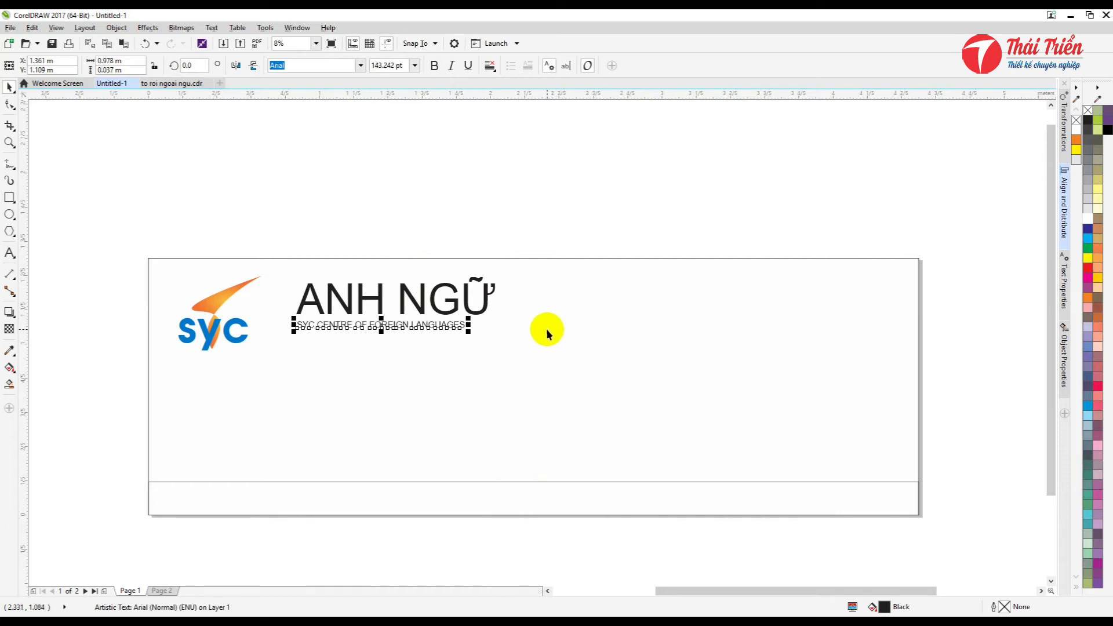
pyautogui.moveTo(466, 329); pyautogui.dragTo(505, 340)
# Extend the large heading to read "ANH NGỮ SYC"
pyautogui.click(488, 307)
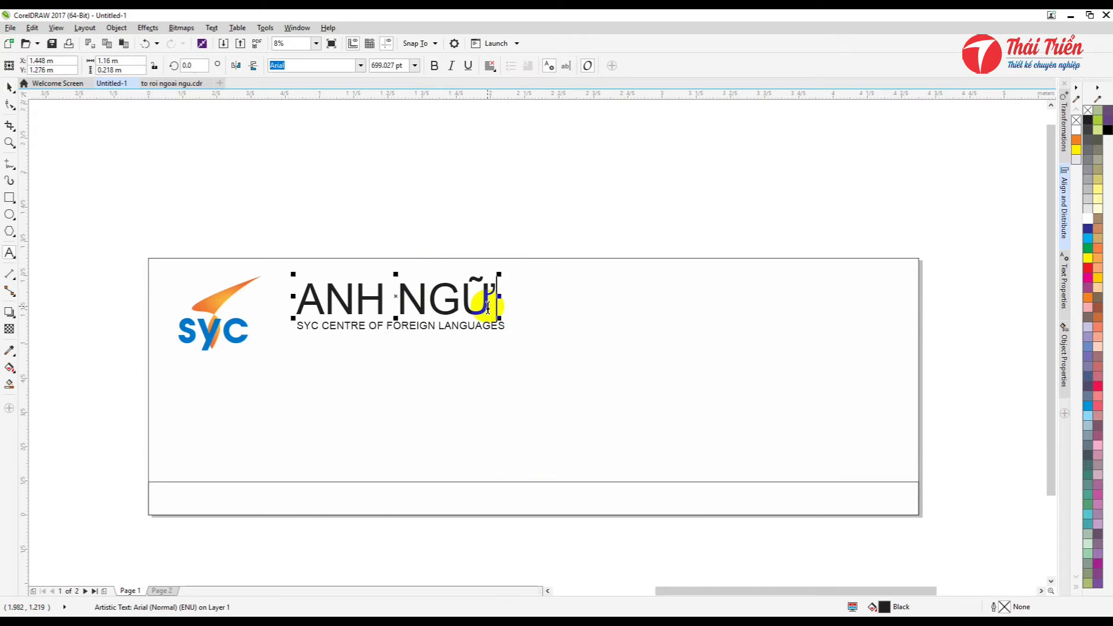
pyautogui.write('SUC')
pyautogui.press('BackSpace')
pyautogui.press('BackSpace')
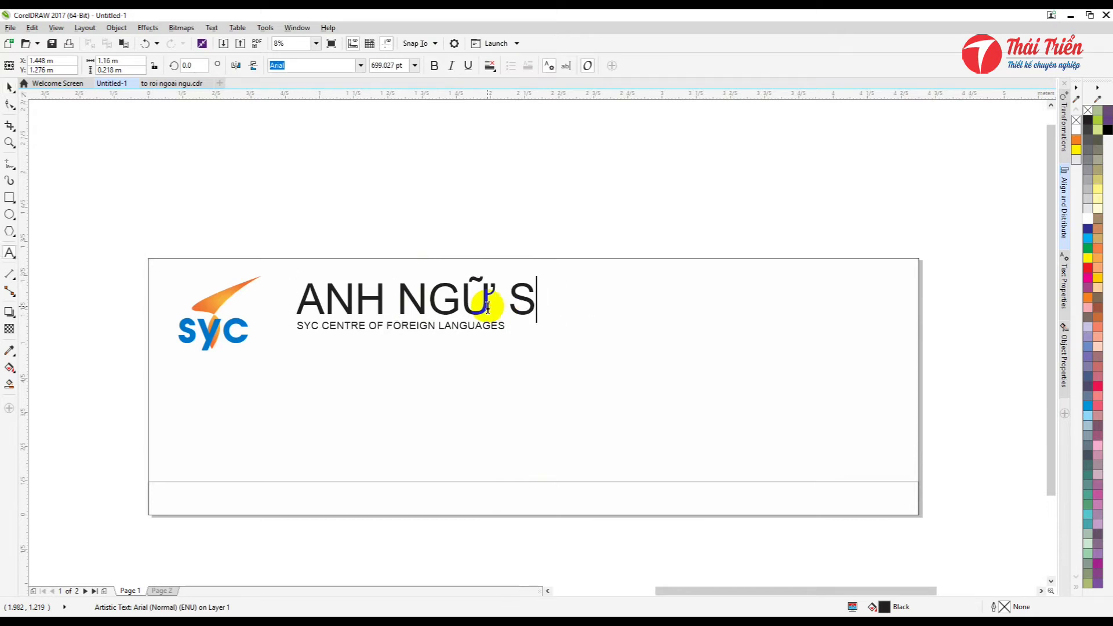
pyautogui.click(9, 86)
# Set the font of the "ANH NGỮ SYC" heading to UTM Kabel KT
pyautogui.click(509, 317)
pyautogui.click(489, 300)
pyautogui.click(360, 64)
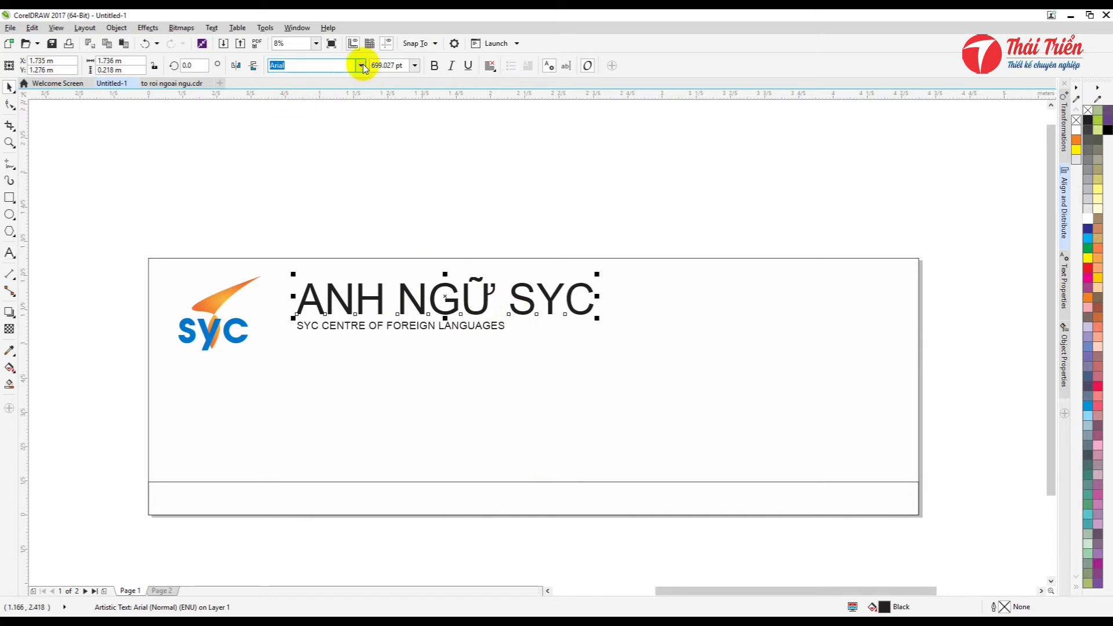
pyautogui.moveTo(521, 166); pyautogui.dragTo(524, 323)
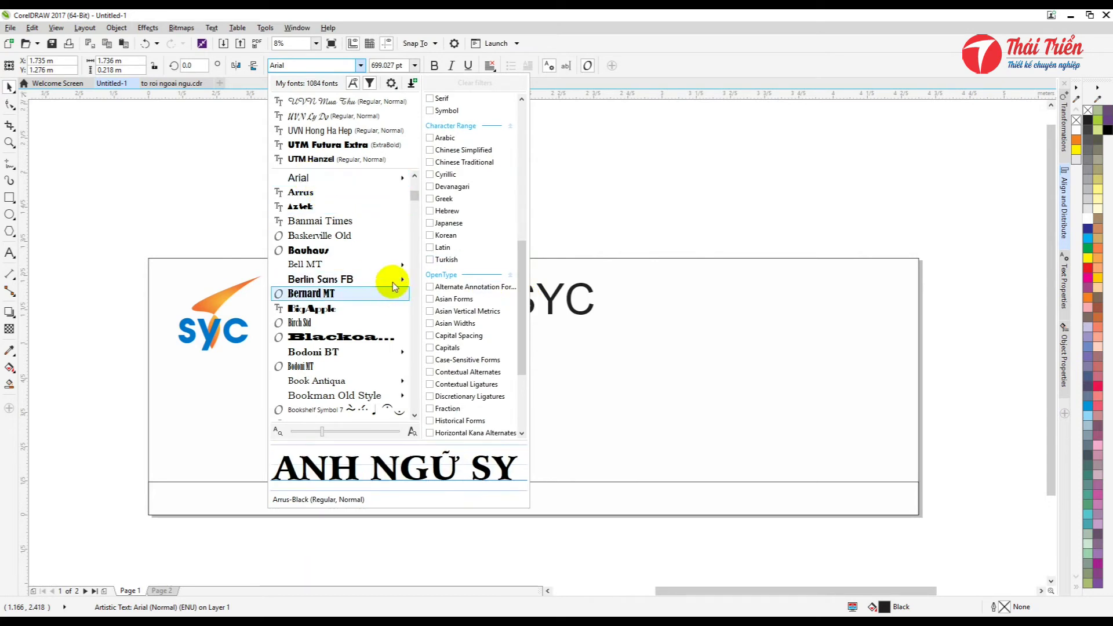
pyautogui.scroll(-3, 391, 283)
pyautogui.scroll(-9, 410, 200)
pyautogui.scroll(4, 413, 212)
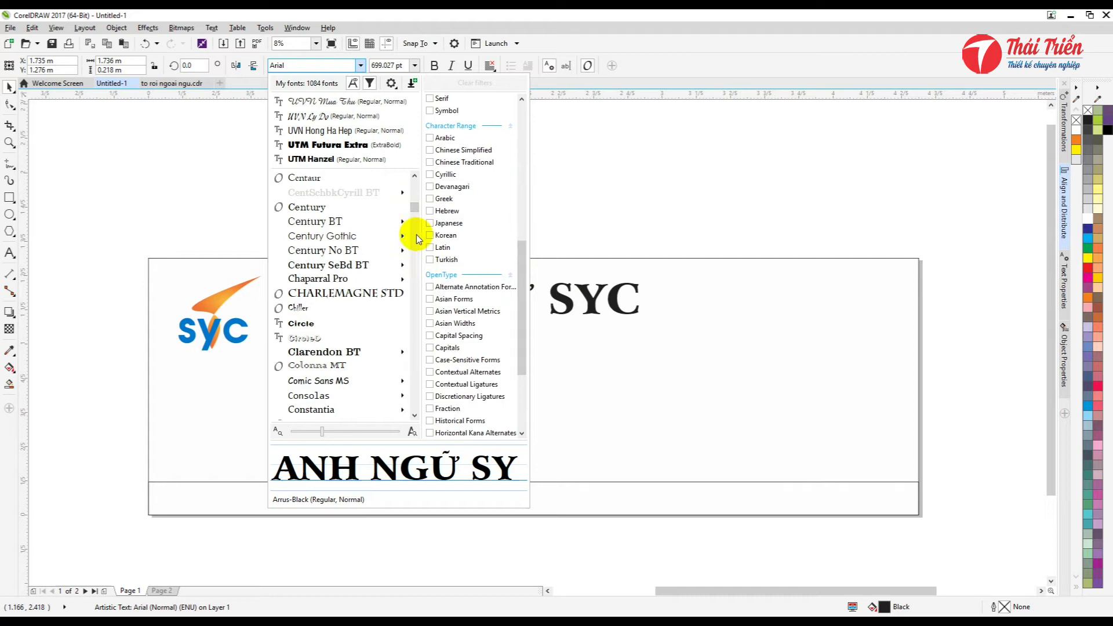
pyautogui.moveTo(415, 213); pyautogui.dragTo(410, 297)
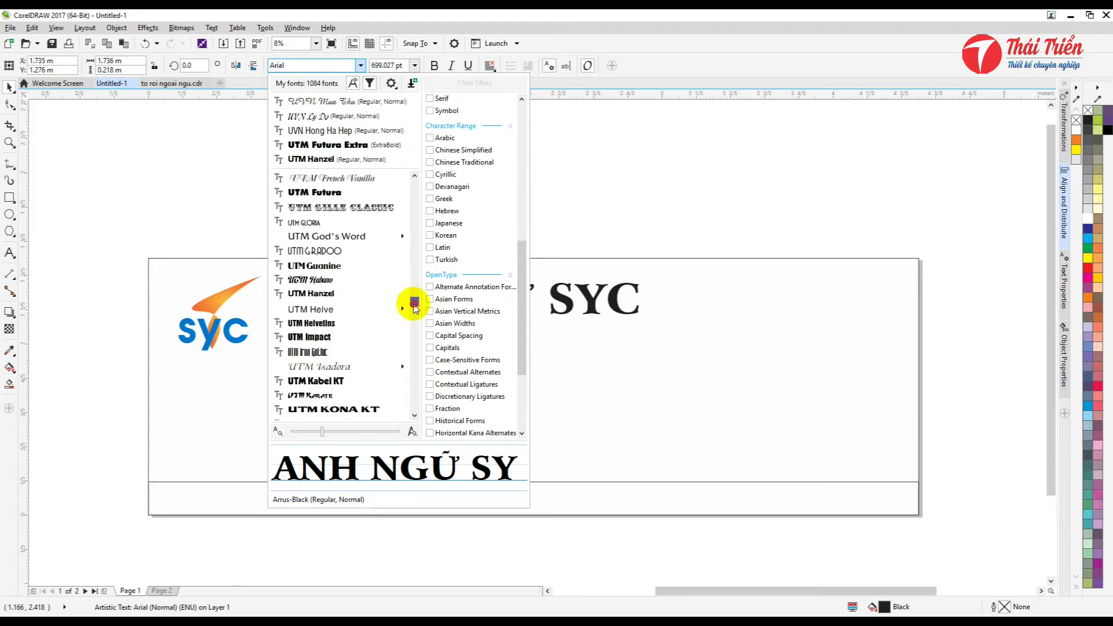
pyautogui.scroll(-6, 353, 303)
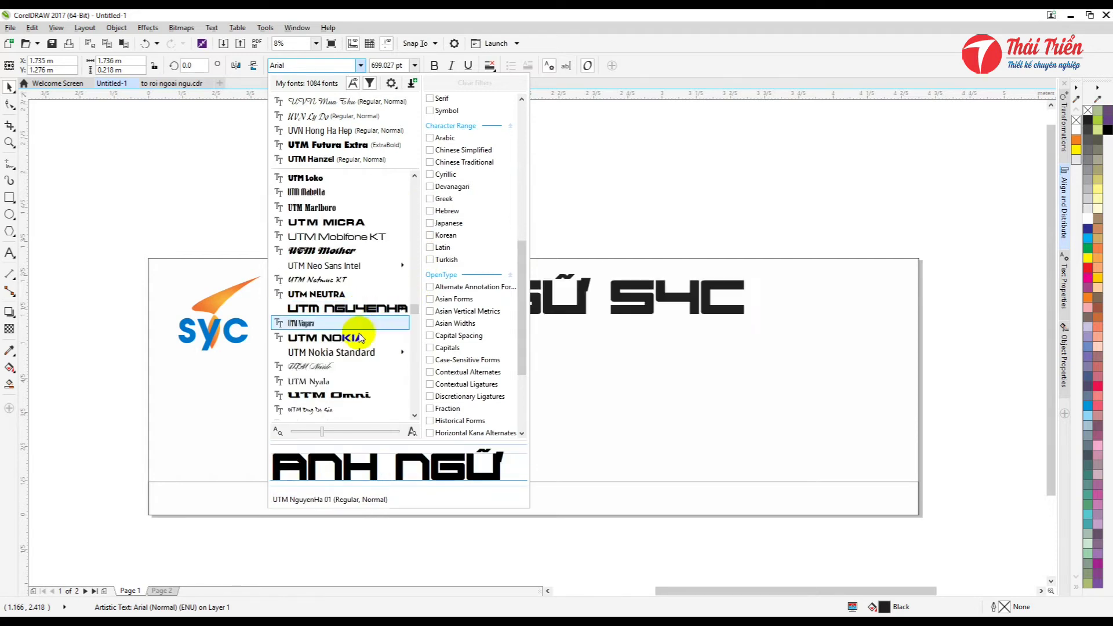
pyautogui.scroll(-6, 343, 306)
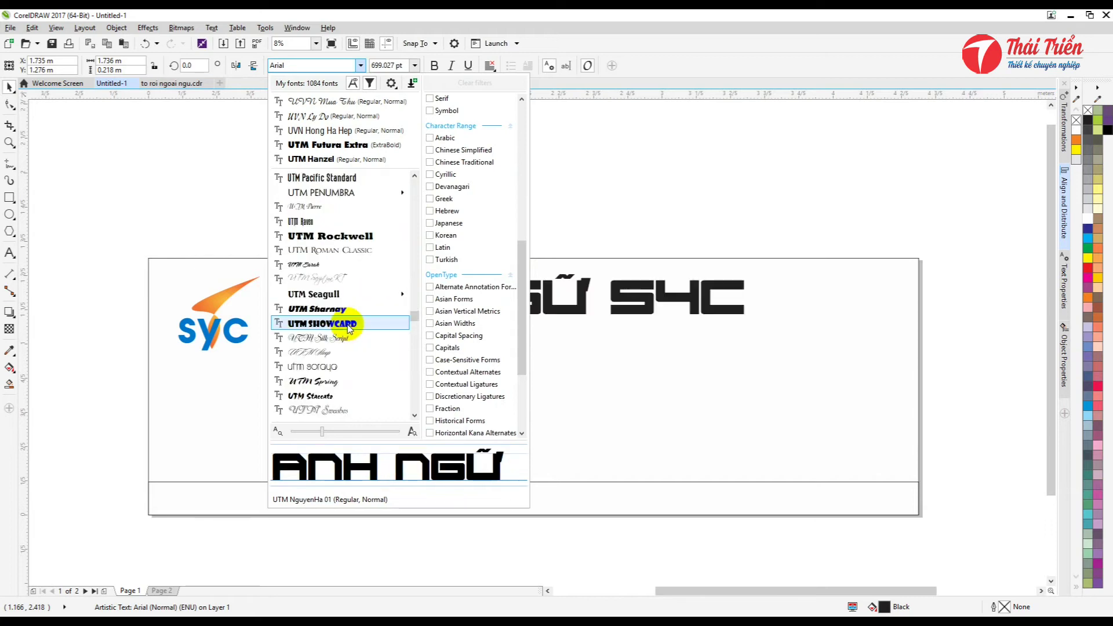
pyautogui.scroll(-8, 357, 325)
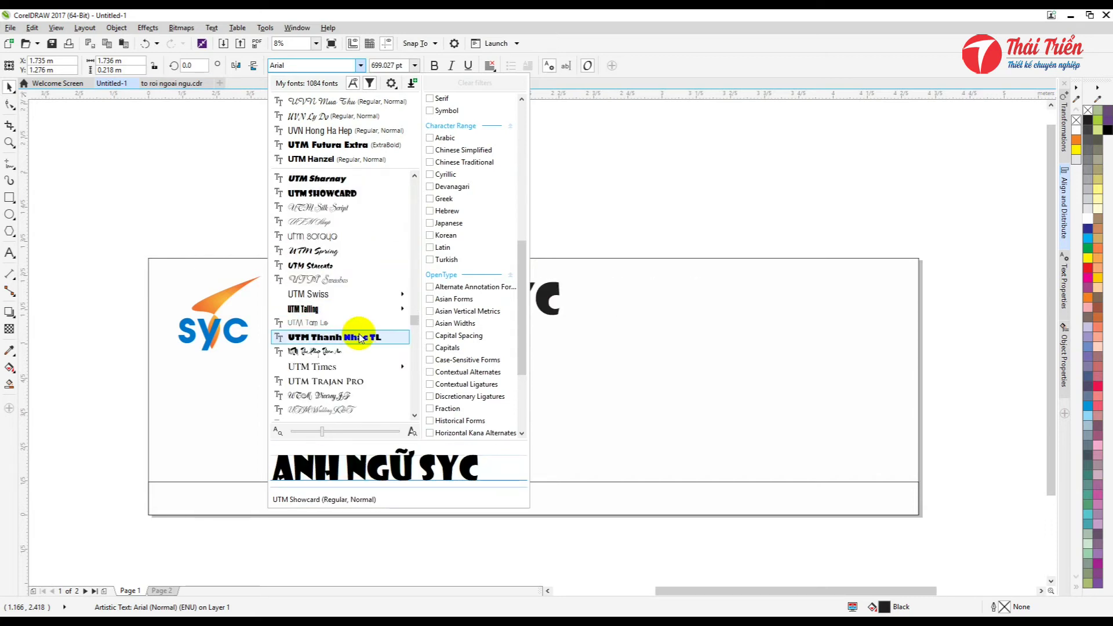
pyautogui.scroll(20, 350, 313)
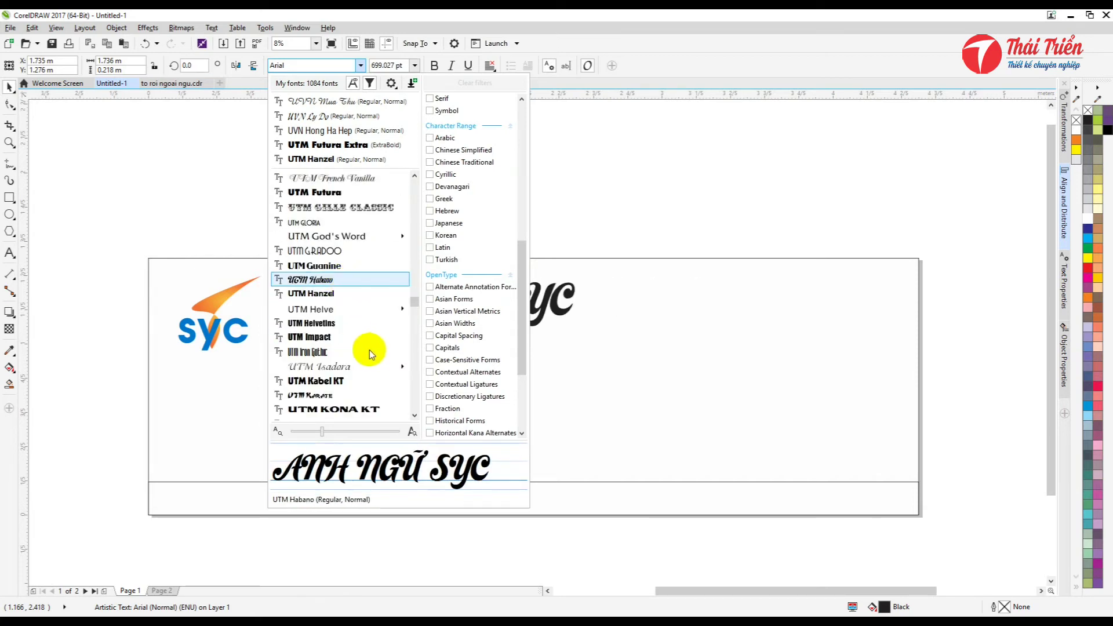
pyautogui.scroll(-3, 348, 316)
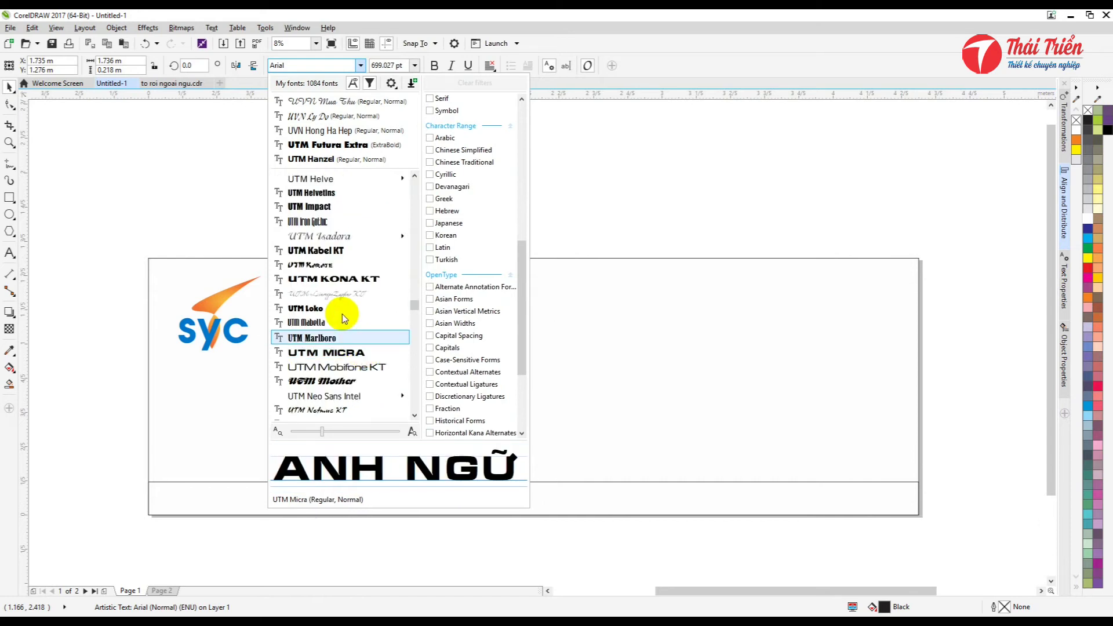
pyautogui.click(339, 253)
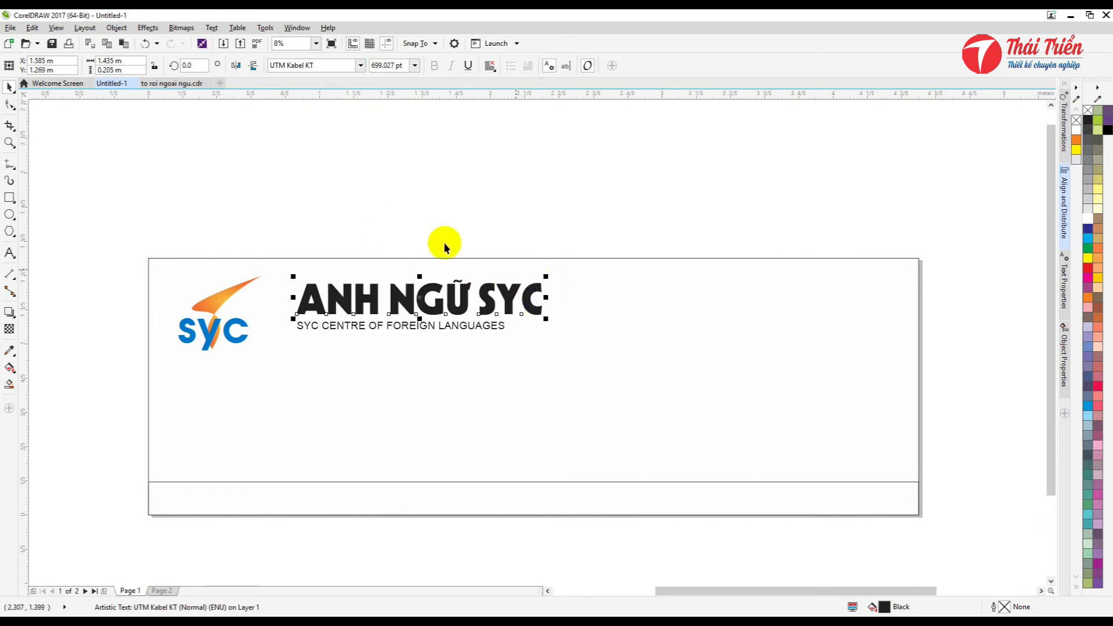
# Change the font of the "ANH NGỮ SYC" heading to UTM Eremitage
pyautogui.click(361, 67)
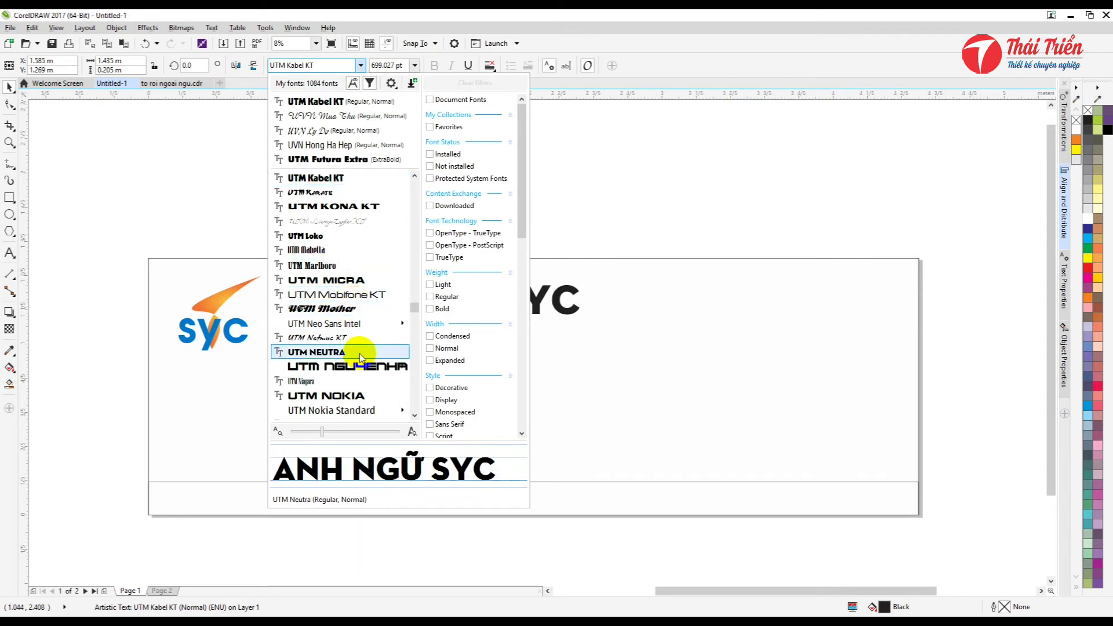
pyautogui.scroll(-3, 353, 334)
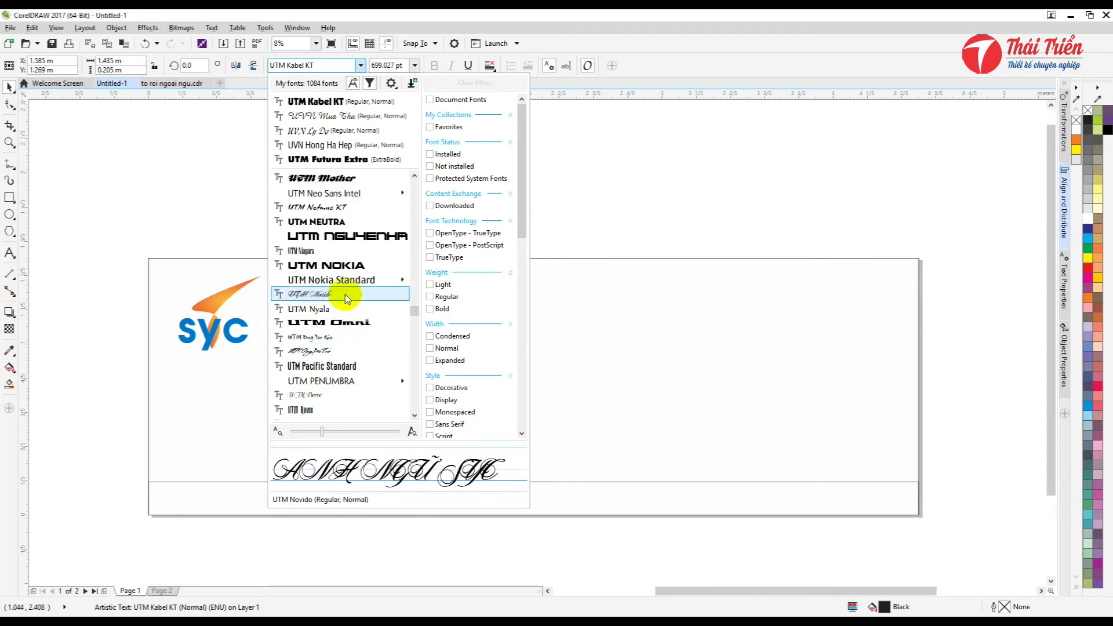
pyautogui.scroll(6, 346, 294)
pyautogui.scroll(10, 338, 278)
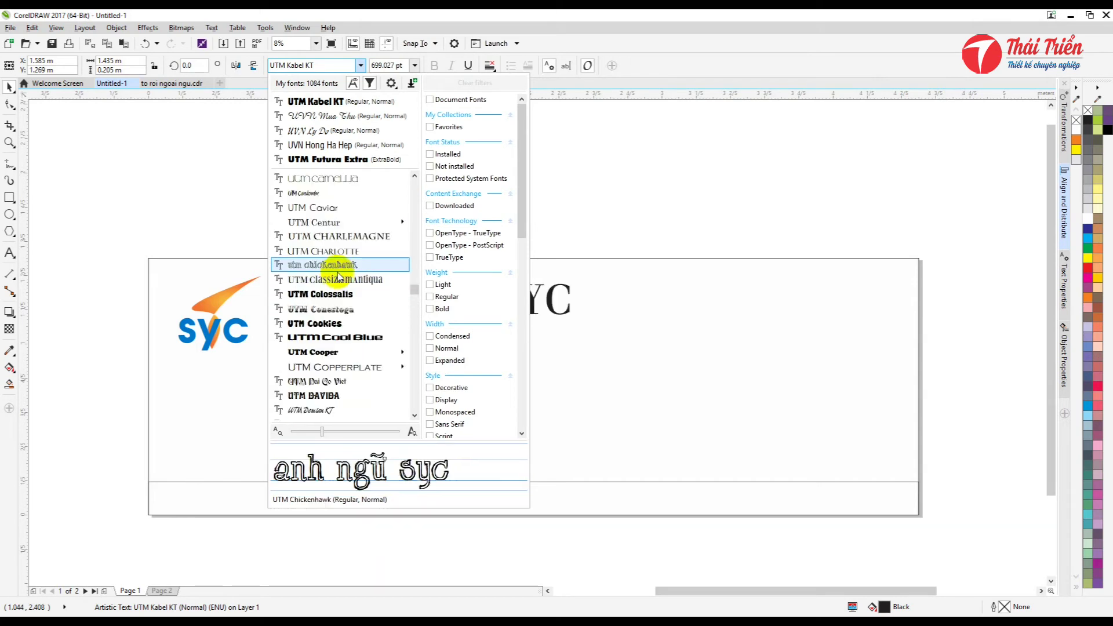
pyautogui.scroll(3, 337, 293)
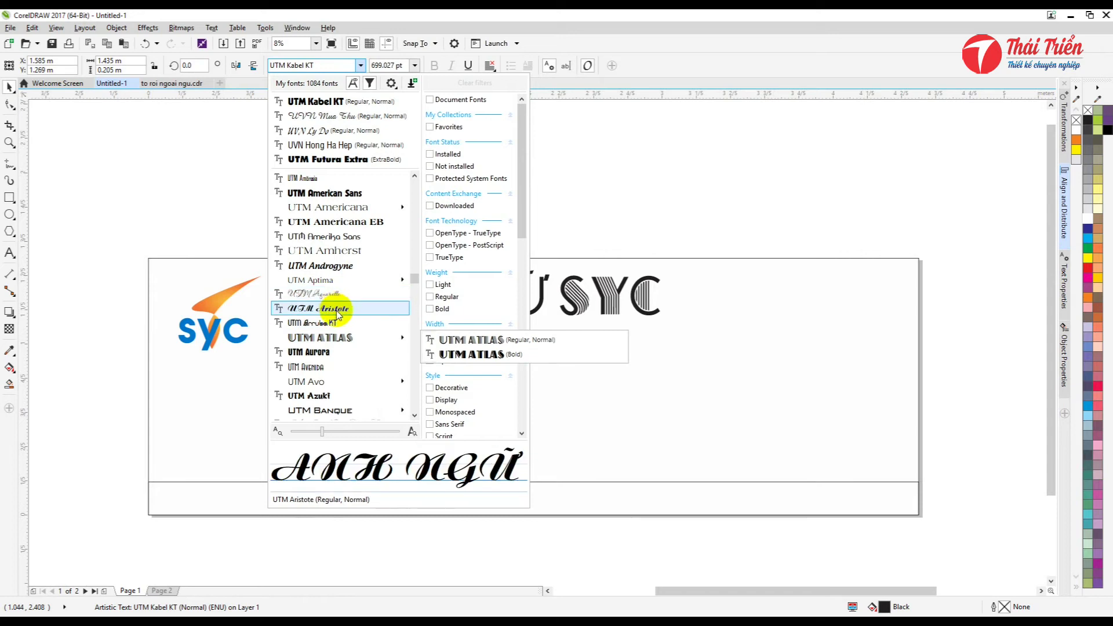
pyautogui.scroll(5, 336, 311)
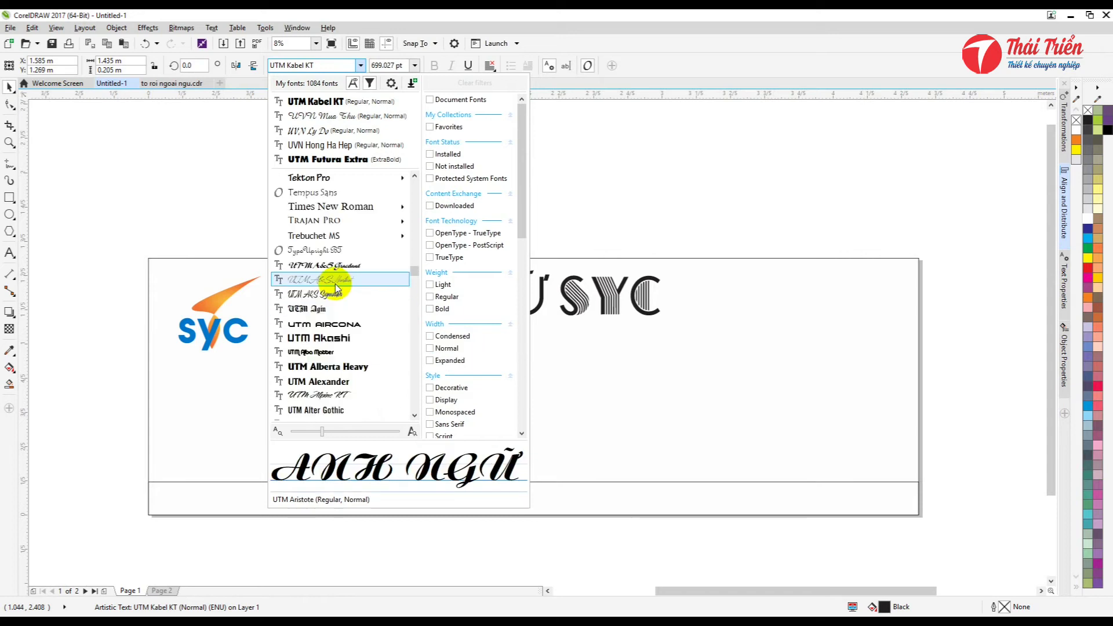
pyautogui.scroll(-10, 351, 365)
pyautogui.scroll(-3, 350, 369)
pyautogui.click(345, 366)
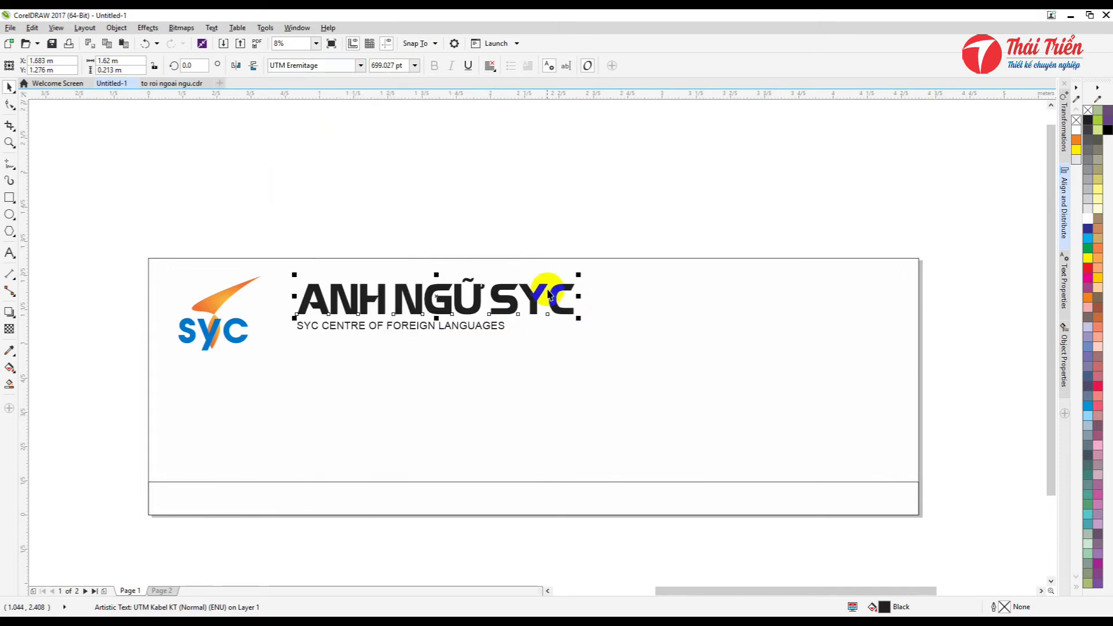
# Enlarge the "ANH NGỮ SYC" heading to about 1.85 m wide and scale the English tagline to about 1.83 m
pyautogui.moveTo(578, 276); pyautogui.dragTo(636, 272)
pyautogui.click(478, 327)
pyautogui.moveTo(590, 356); pyautogui.dragTo(615, 348)
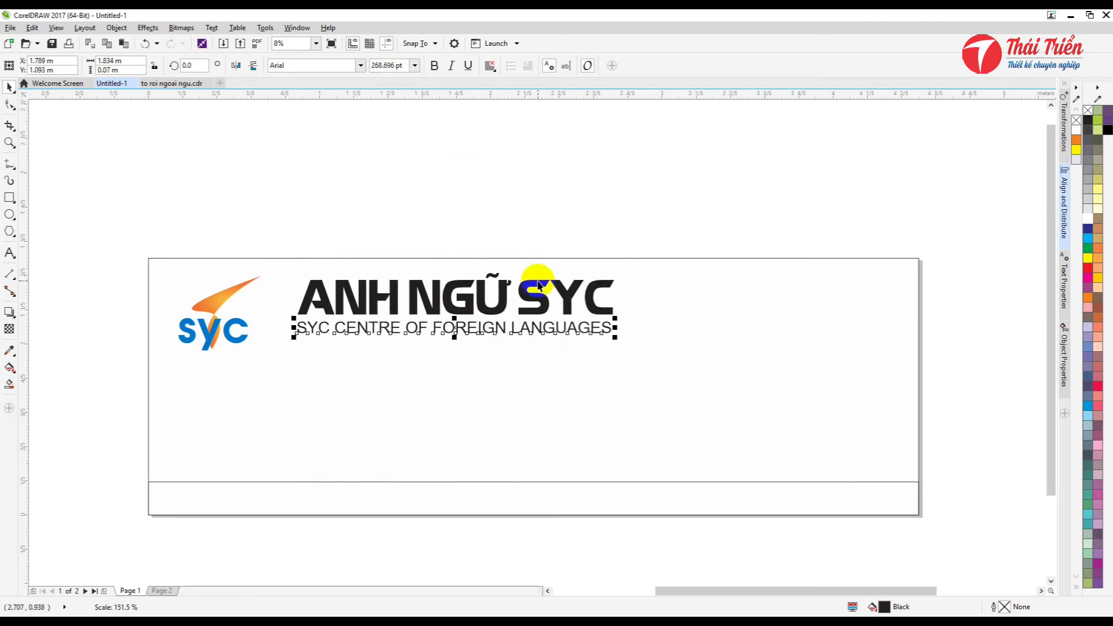
# Set the tagline "SYC CENTRE OF FOREIGN LANGUAGES" in UTM Aurora and enlarge it to about 1.86 m wide, matching the heading
pyautogui.click(361, 66)
pyautogui.scroll(-1, 418, 236)
pyautogui.moveTo(418, 237); pyautogui.dragTo(415, 270)
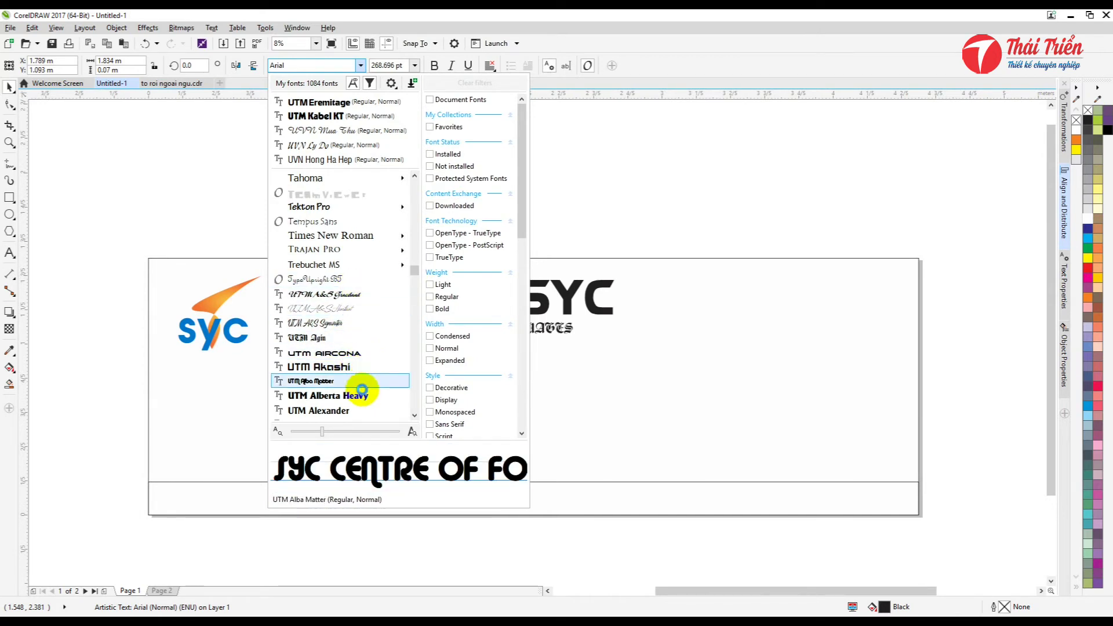
pyautogui.scroll(-3, 355, 335)
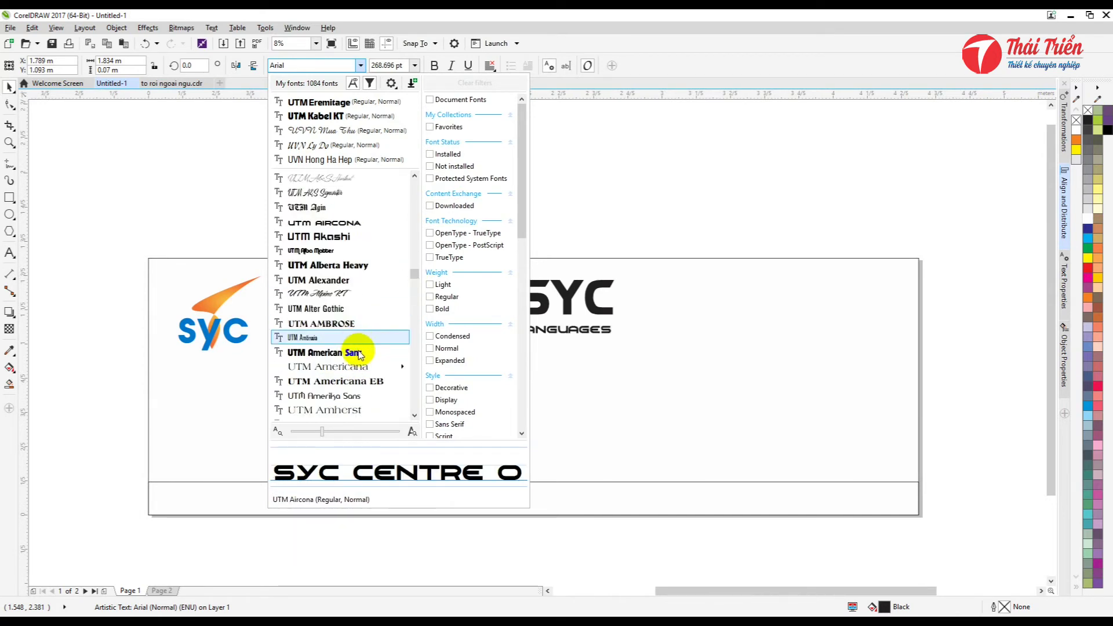
pyautogui.scroll(-3, 356, 355)
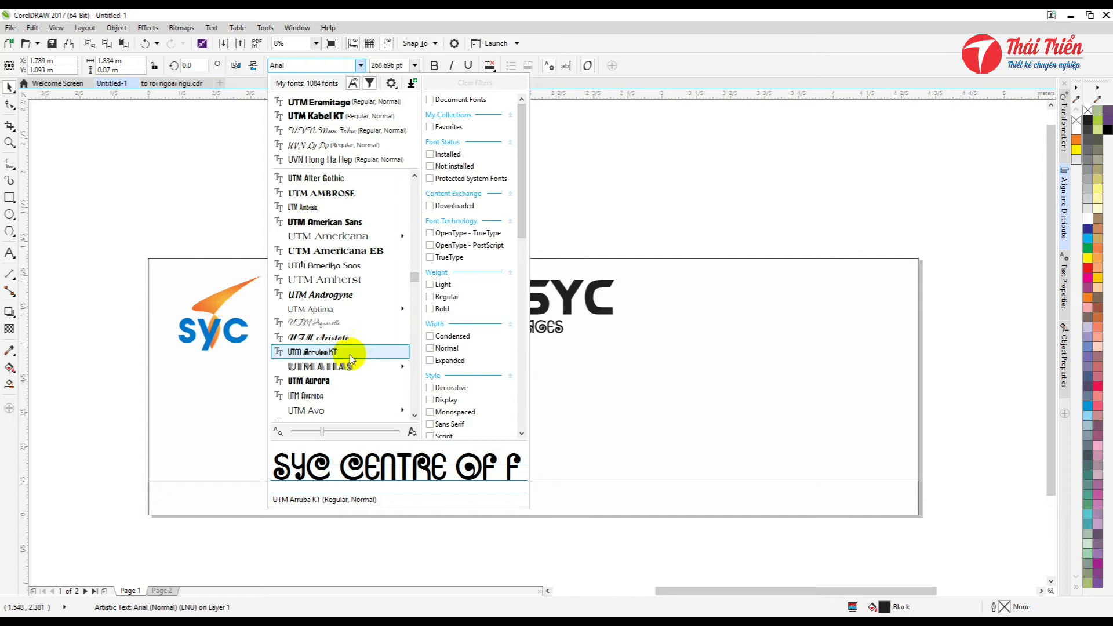
pyautogui.scroll(-3, 350, 356)
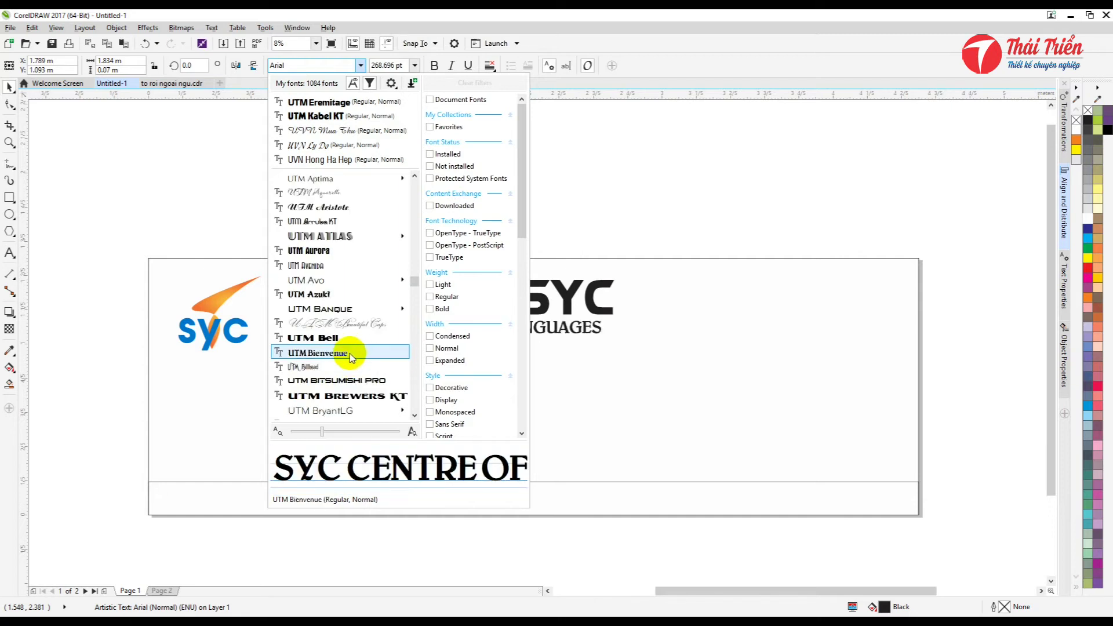
pyautogui.scroll(-6, 349, 353)
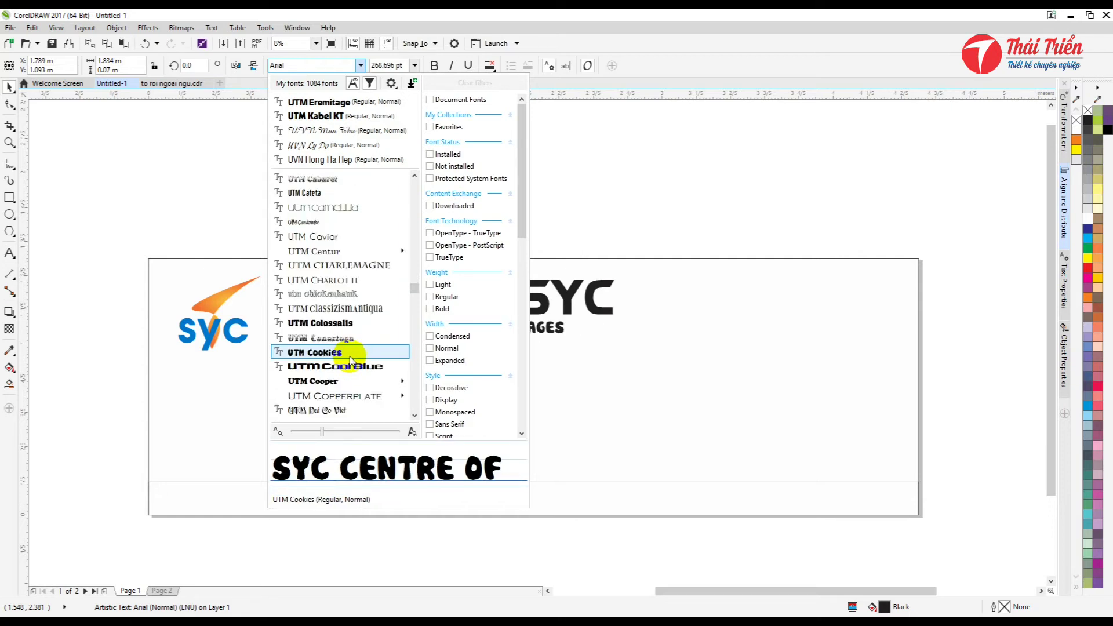
pyautogui.scroll(3, 341, 324)
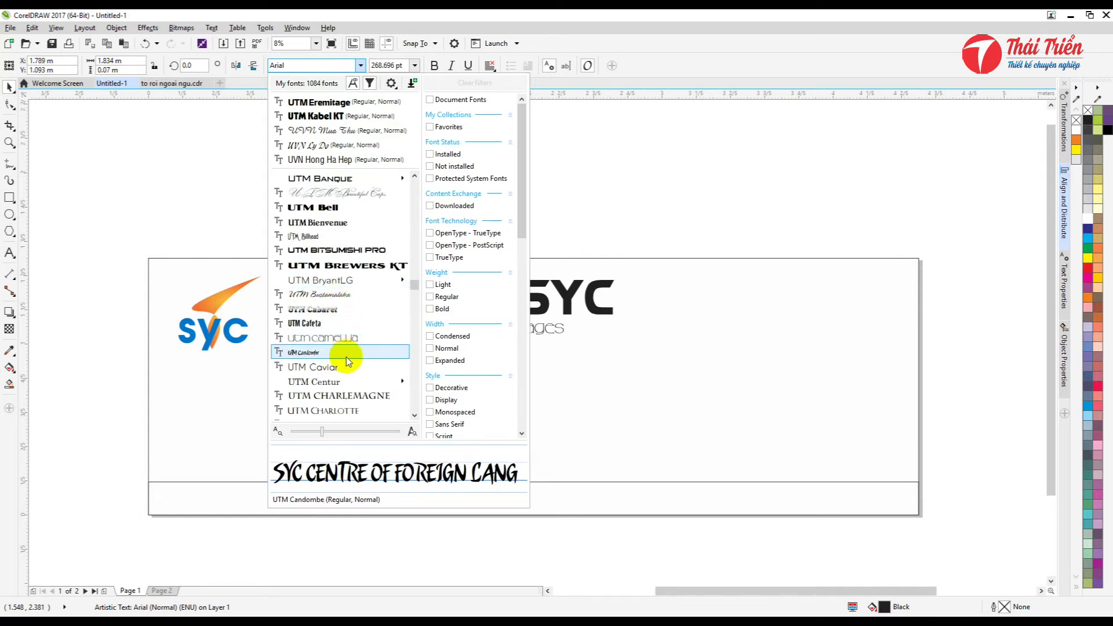
pyautogui.scroll(3, 346, 356)
pyautogui.scroll(-8, 348, 359)
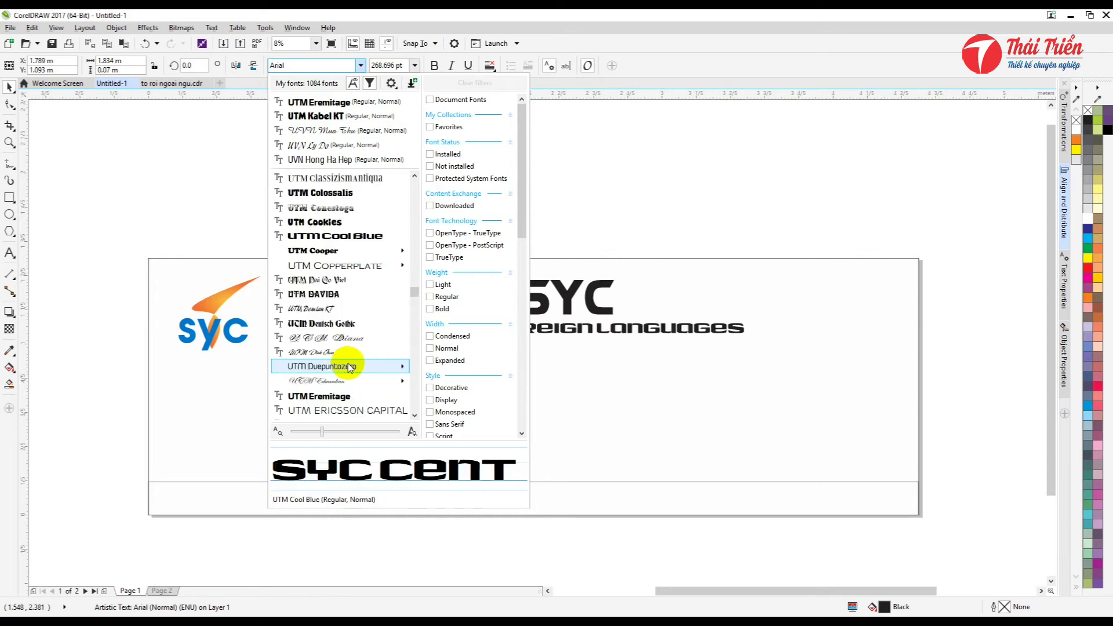
pyautogui.scroll(3, 336, 307)
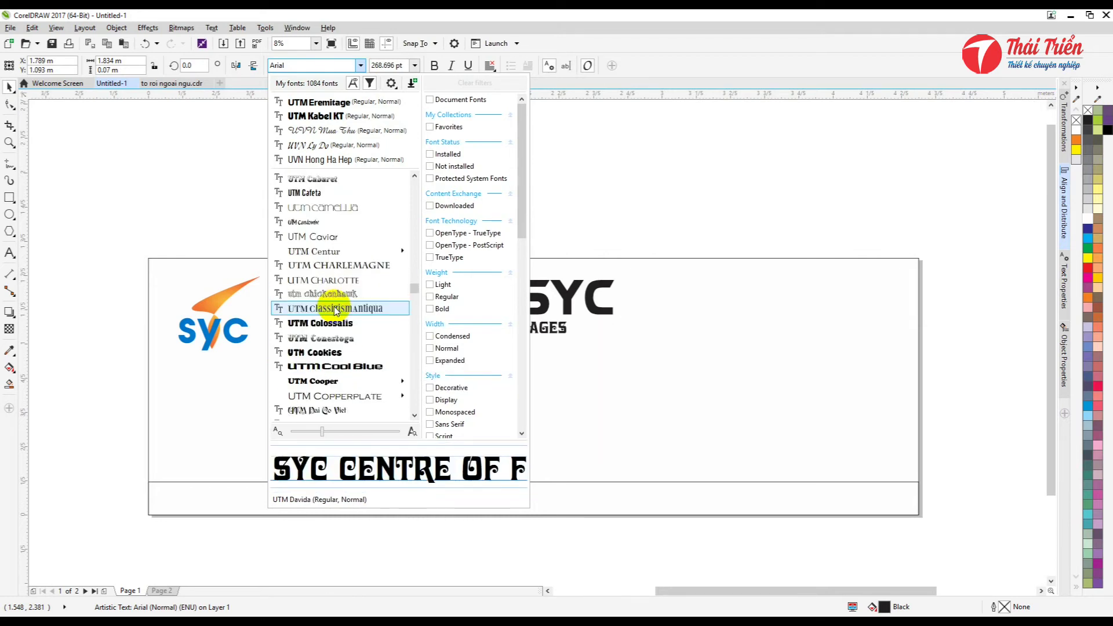
pyautogui.scroll(7, 336, 310)
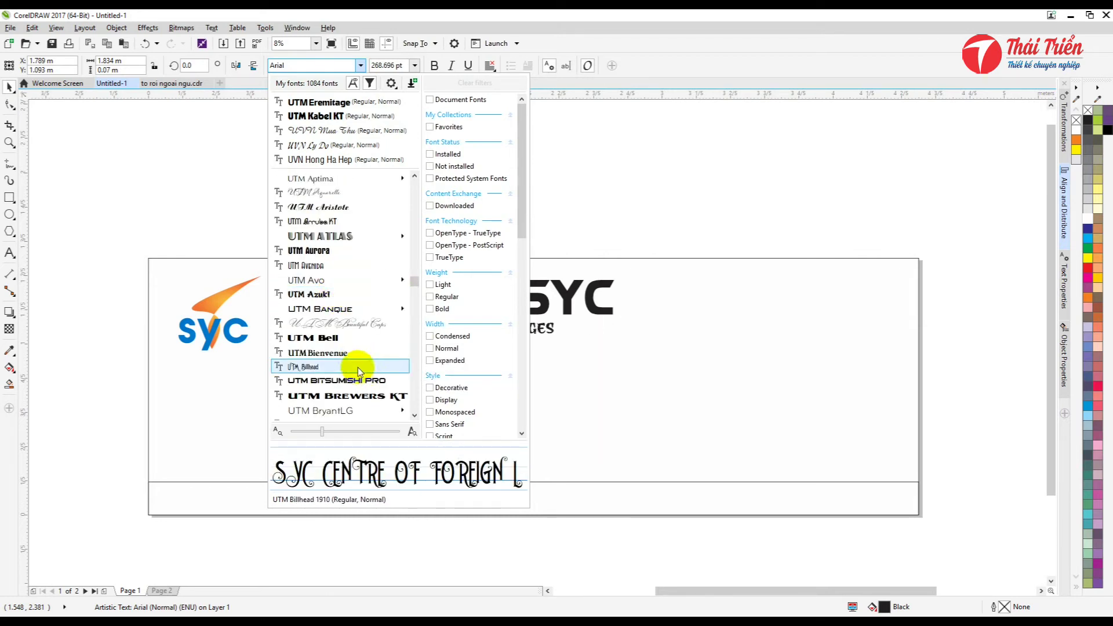
pyautogui.click(335, 251)
pyautogui.moveTo(500, 338); pyautogui.dragTo(619, 354)
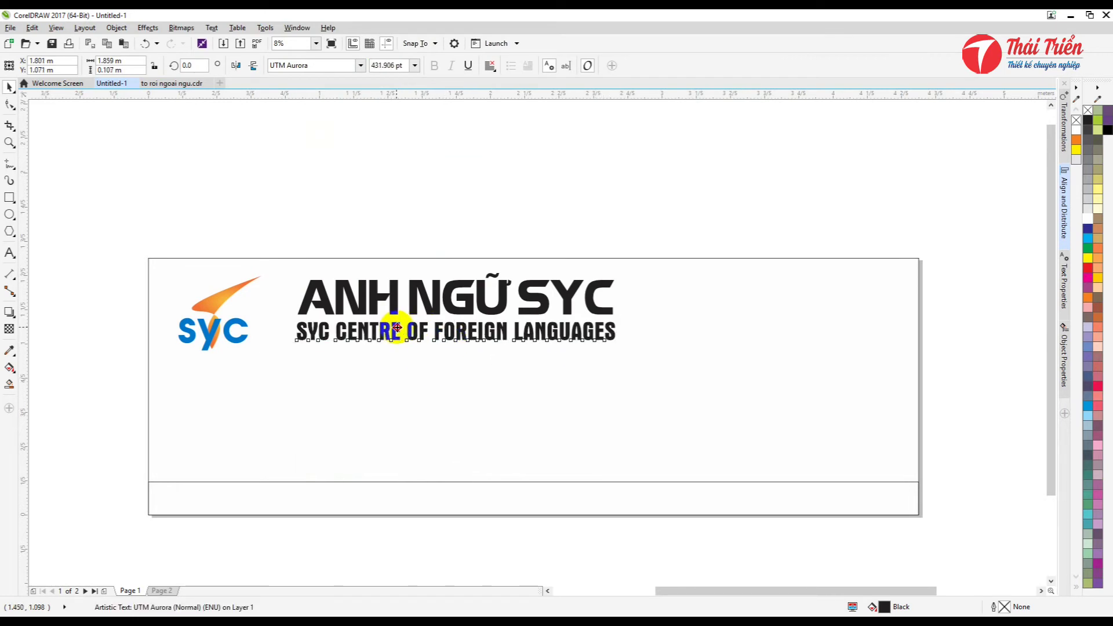
pyautogui.click(230, 224)
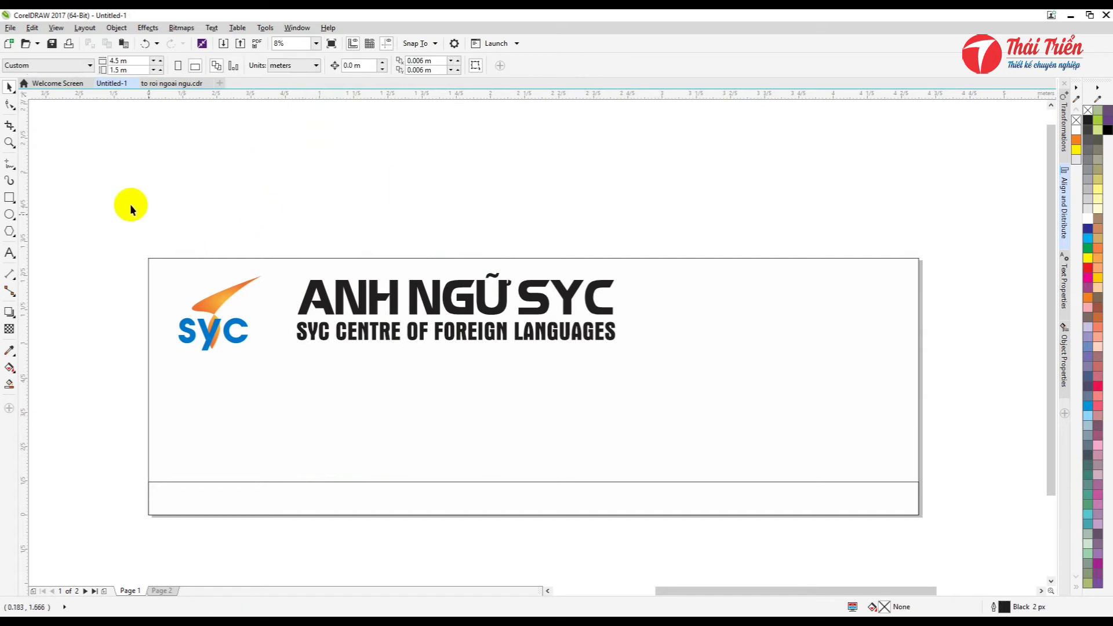
# Move the SYC logo slightly up and group its five objects
pyautogui.moveTo(234, 290); pyautogui.dragTo(235, 283)
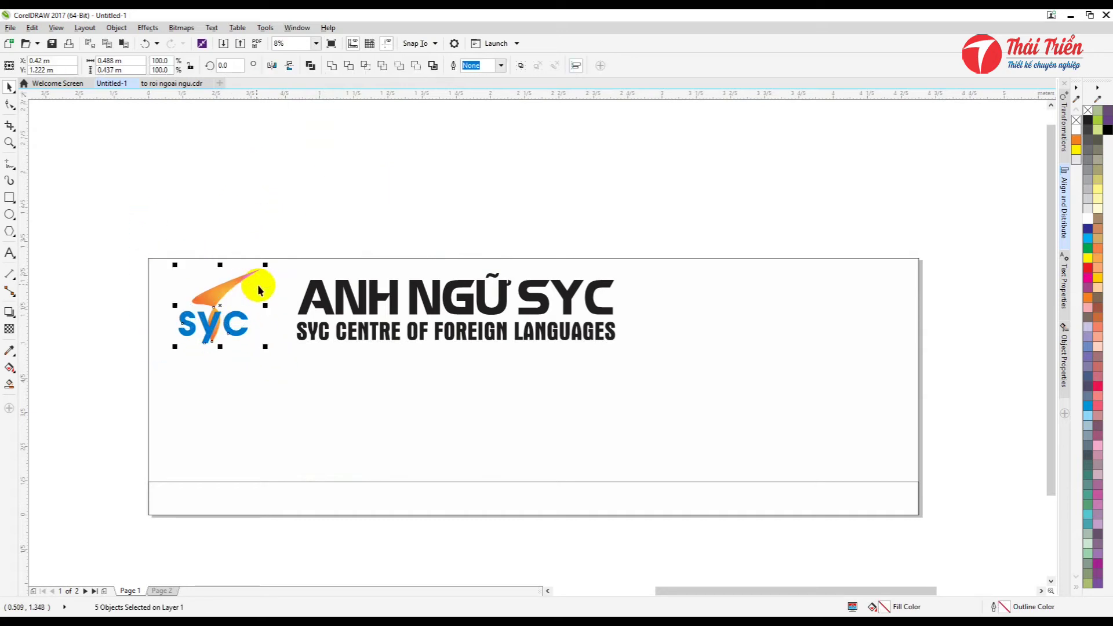
pyautogui.moveTo(161, 248); pyautogui.dragTo(273, 348)
pyautogui.click(520, 67)
# Bring the grouped SYC logo to the front of the page, accepting the move to another layer
pyautogui.click(145, 227)
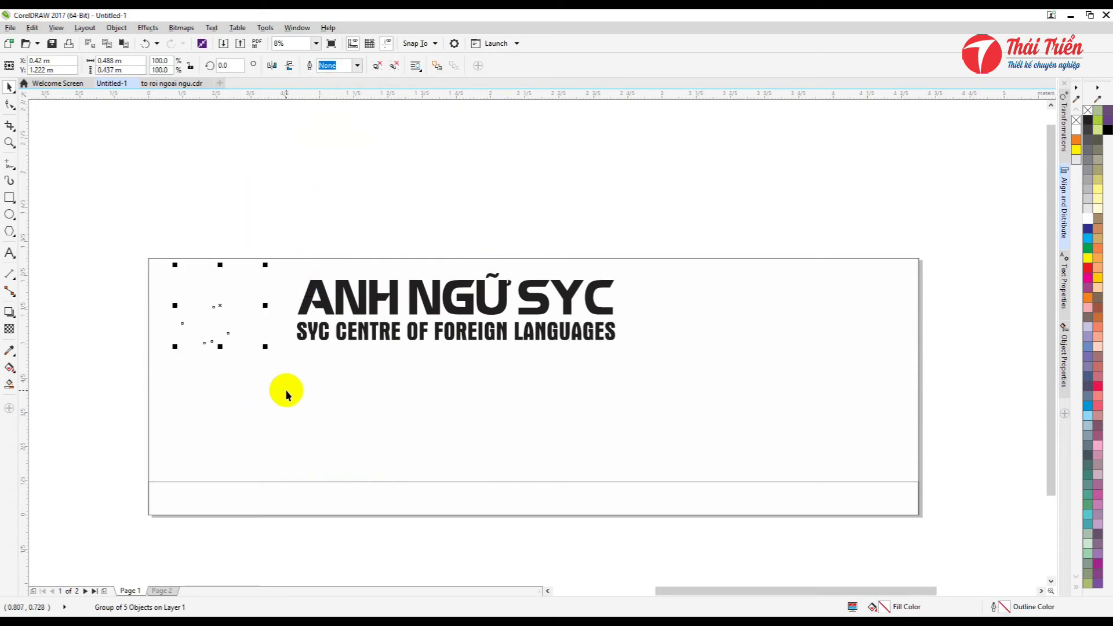
pyautogui.hotkey('ctrl', 'Home')
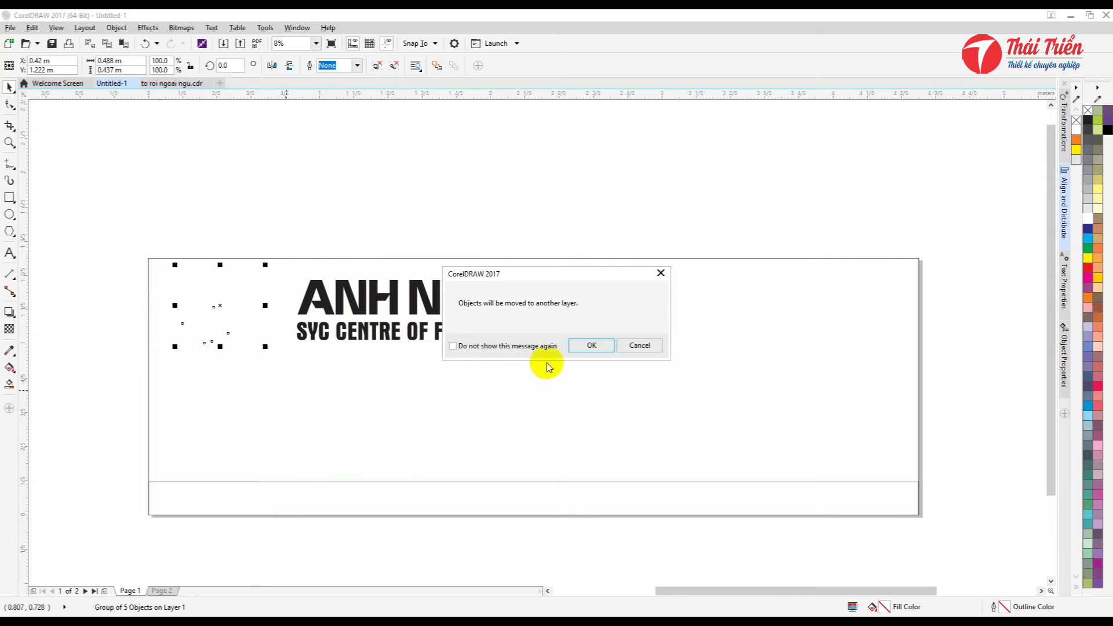
pyautogui.click(583, 344)
pyautogui.click(404, 285)
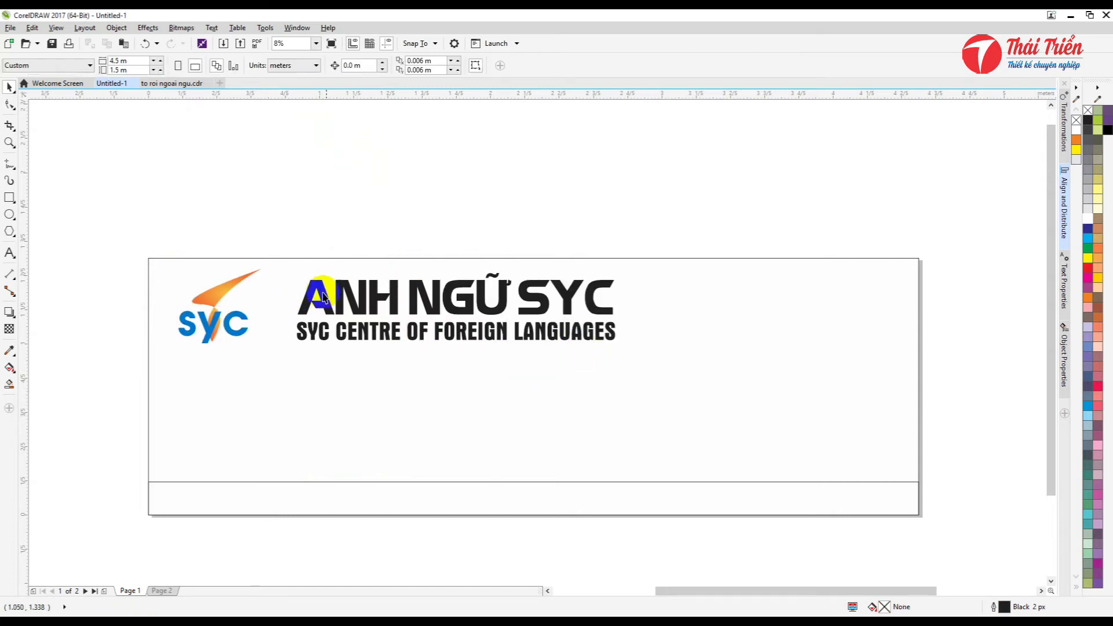
# Delete page 2 and all the leftover artwork lying outside the banner page
pyautogui.rightClick(161, 600)
pyautogui.click(187, 565)
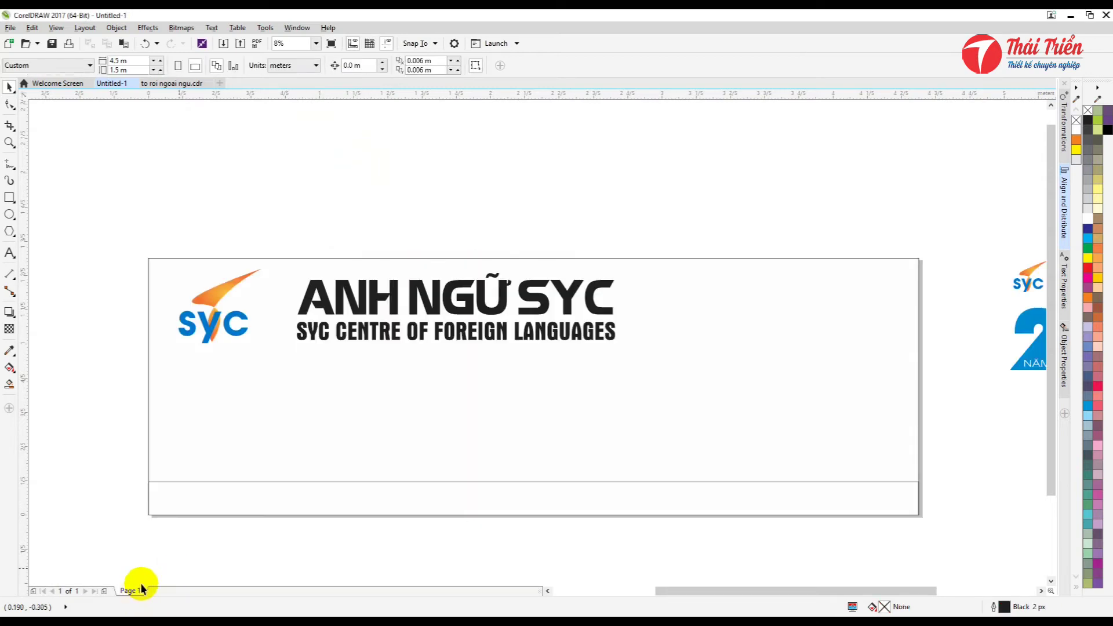
pyautogui.scroll(-1, 249, 301)
pyautogui.moveTo(913, 471); pyautogui.dragTo(910, 469)
pyautogui.press('Delete')
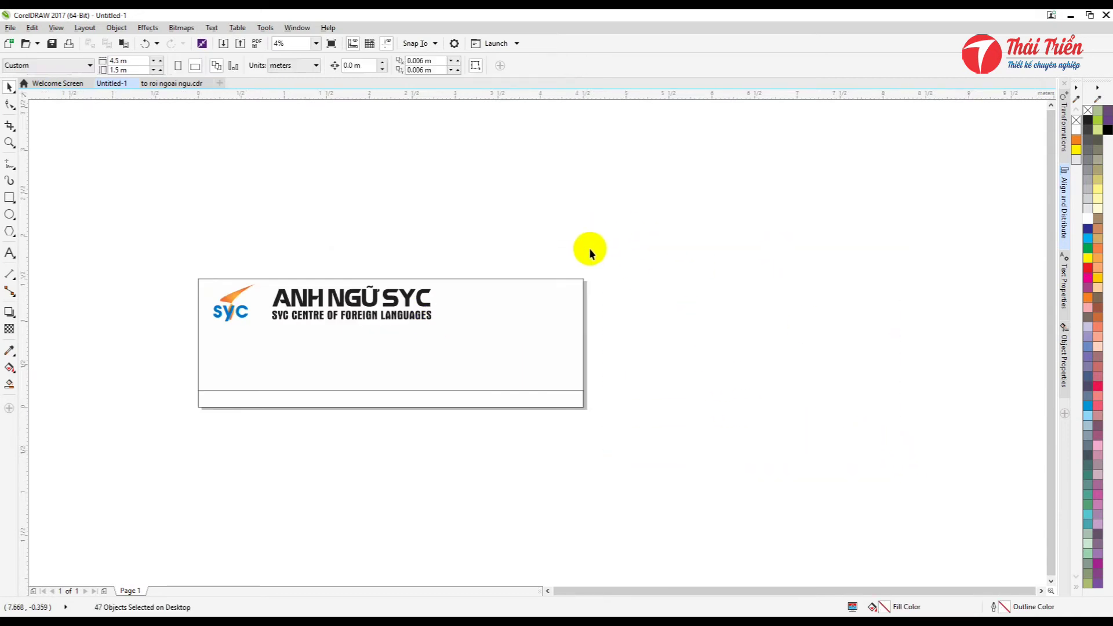
# Fill the "ANH NGỮ SYC" heading with red and the English tagline with blue C:100 M:20 Y:0 K:0
pyautogui.scroll(1, 319, 291)
pyautogui.click(366, 313)
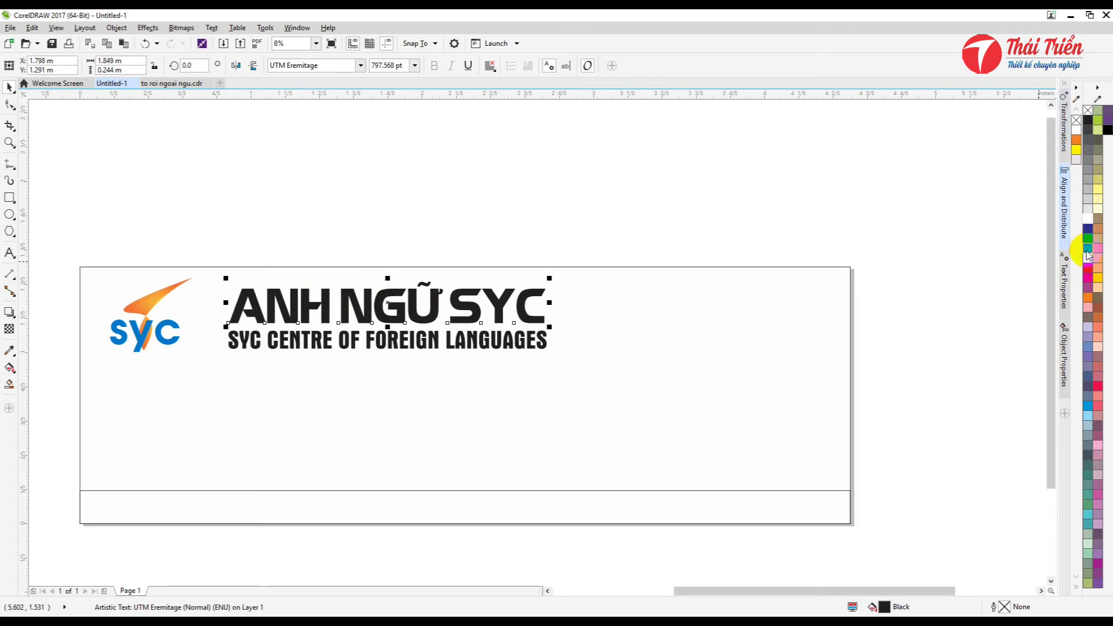
pyautogui.click(1087, 277)
pyautogui.click(460, 340)
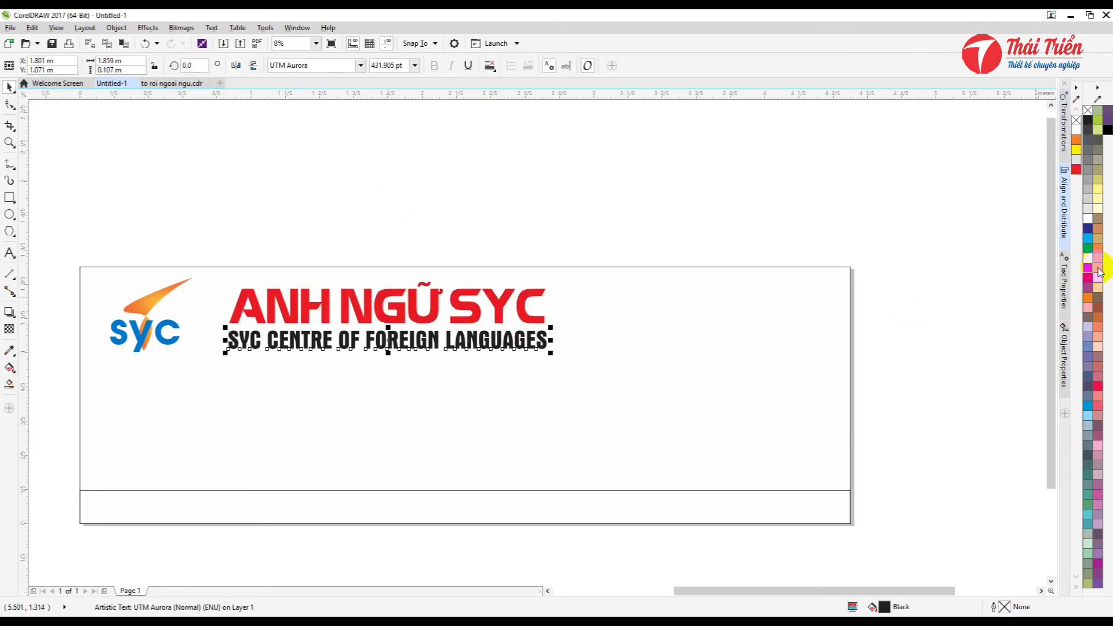
pyautogui.click(1089, 405)
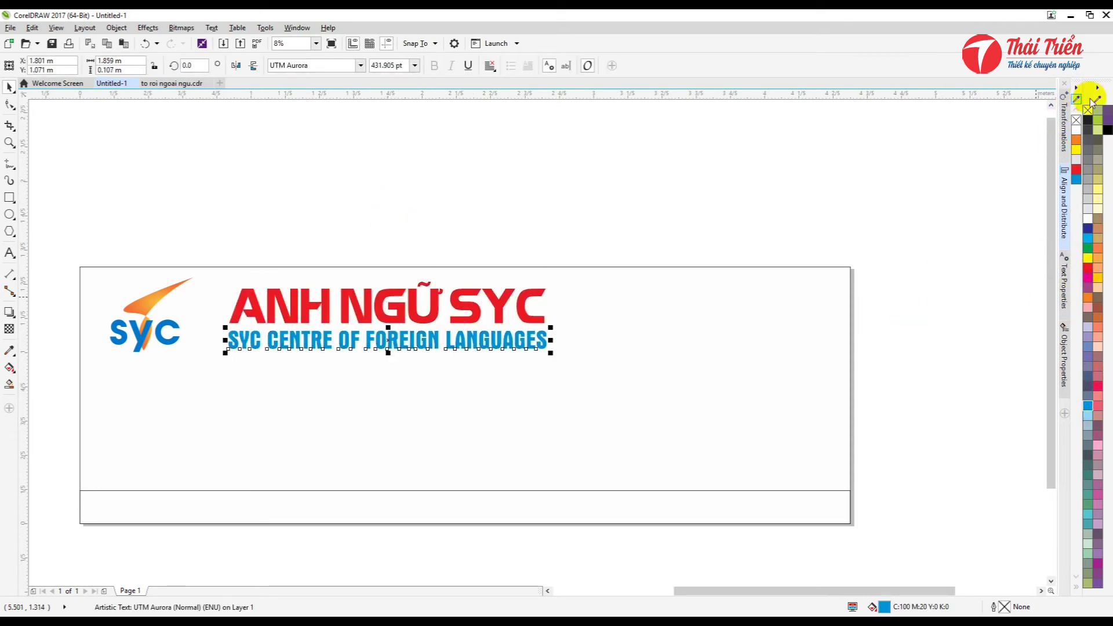
pyautogui.click(275, 163)
# Check which colour palettes are available and enabled
pyautogui.click(296, 28)
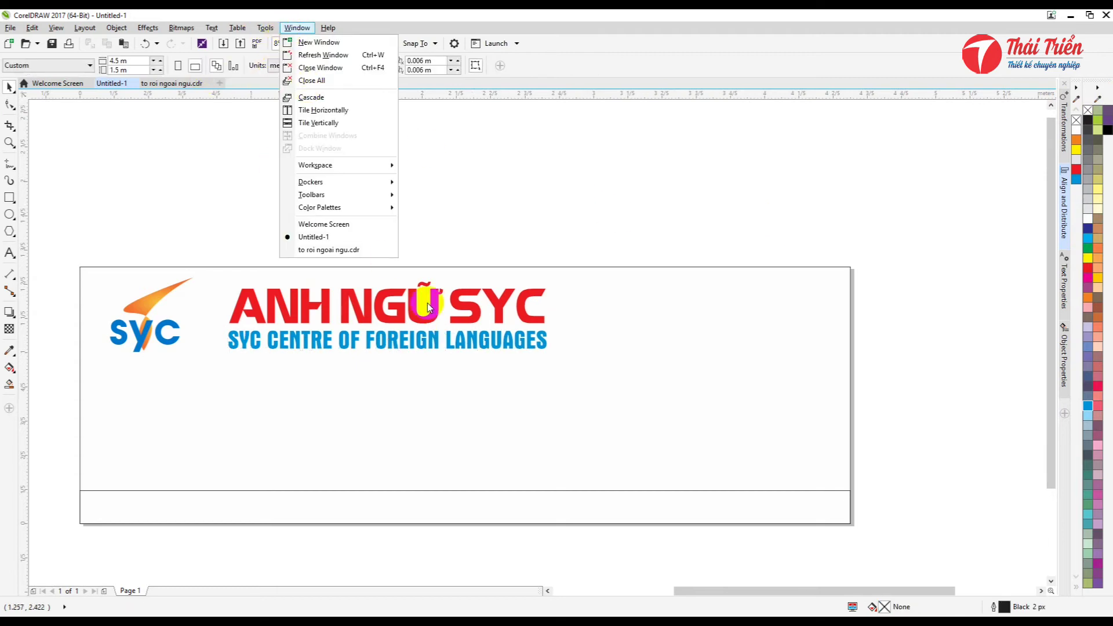
pyautogui.moveTo(379, 200)
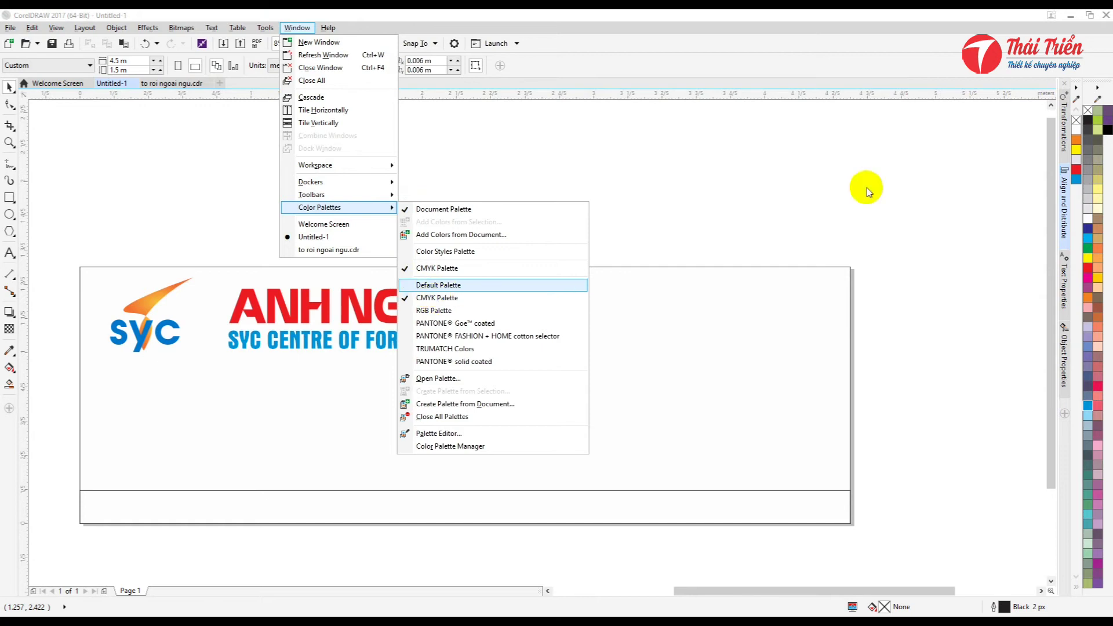
pyautogui.click(669, 238)
pyautogui.scroll(-1, 482, 276)
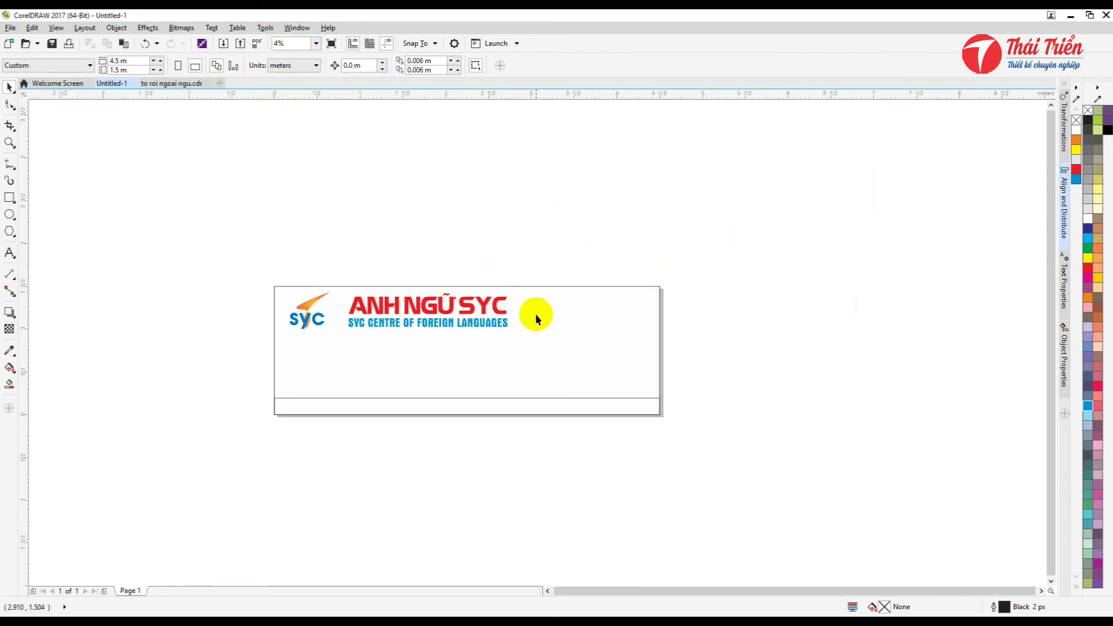
pyautogui.scroll(1, 408, 361)
pyautogui.click(774, 328)
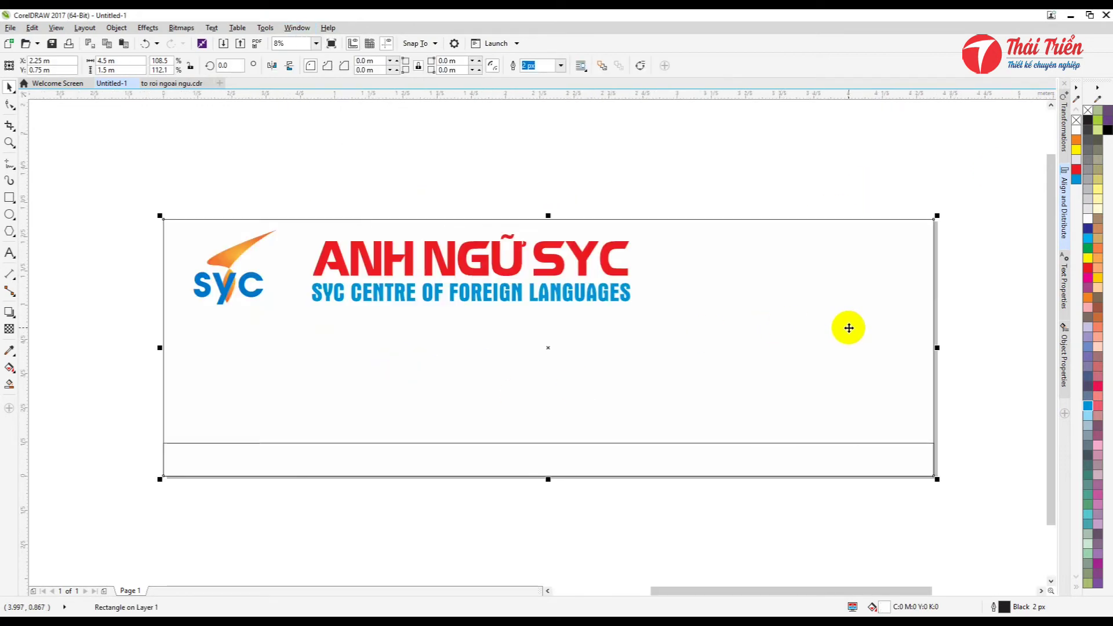
pyautogui.click(712, 162)
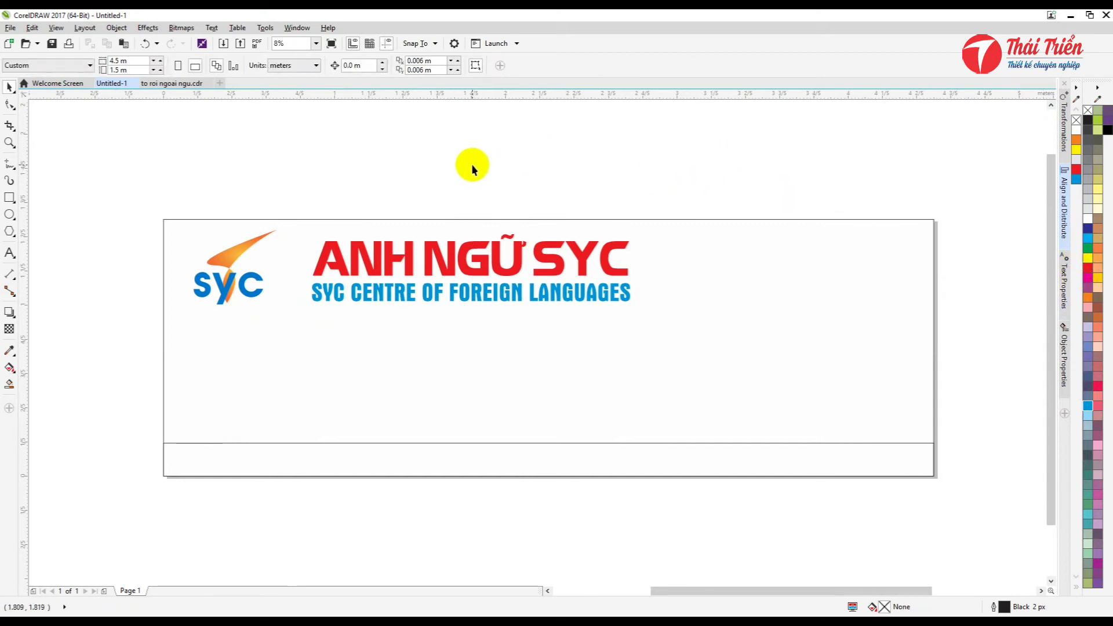
# Open 104 x 128cm 2.cdr and copy its dark red 1.04 × 1.28 m rectangle into the banner document
pyautogui.click(25, 47)
pyautogui.click(886, 434)
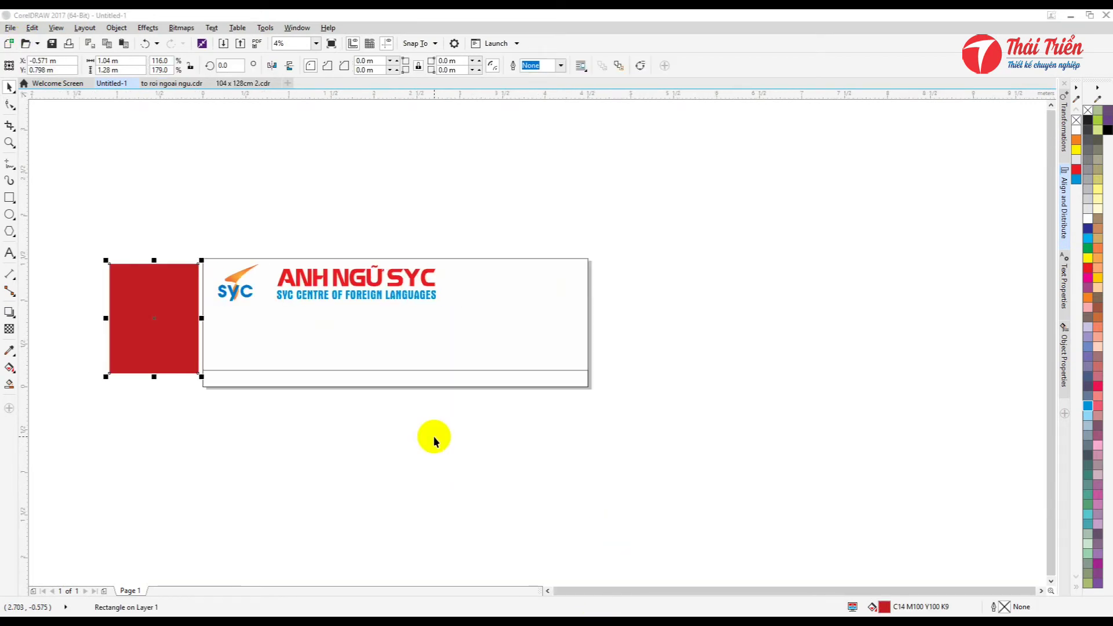
pyautogui.click(433, 436)
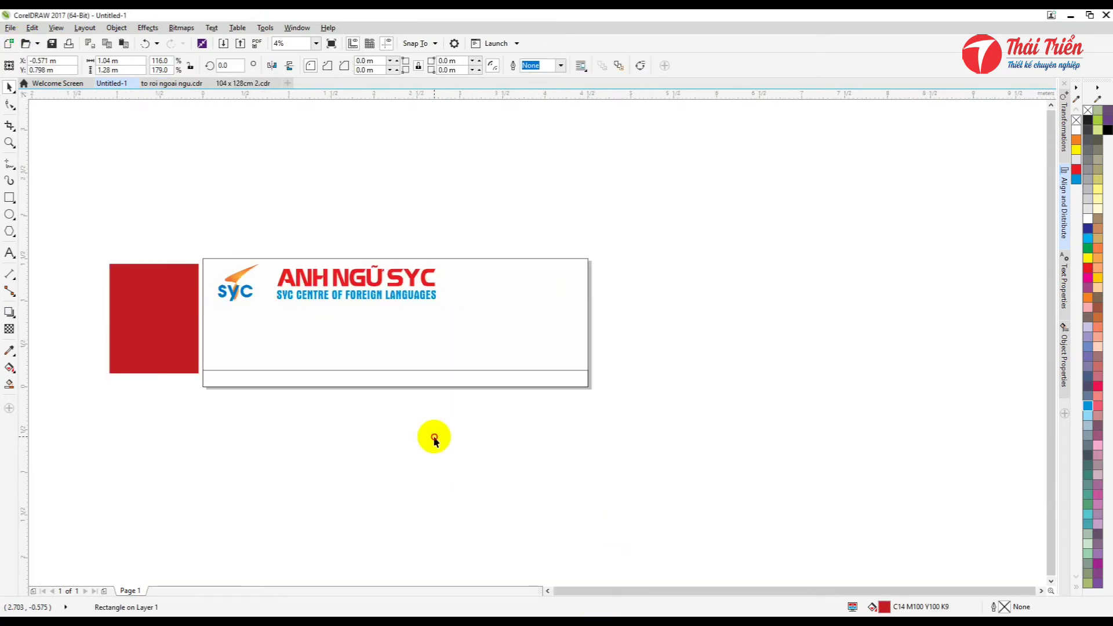
# Sample the dark red from the copied rectangle and fill the banner background with it (C14 M100 Y100 K9)
pyautogui.scroll(1, 158, 330)
pyautogui.click(334, 343)
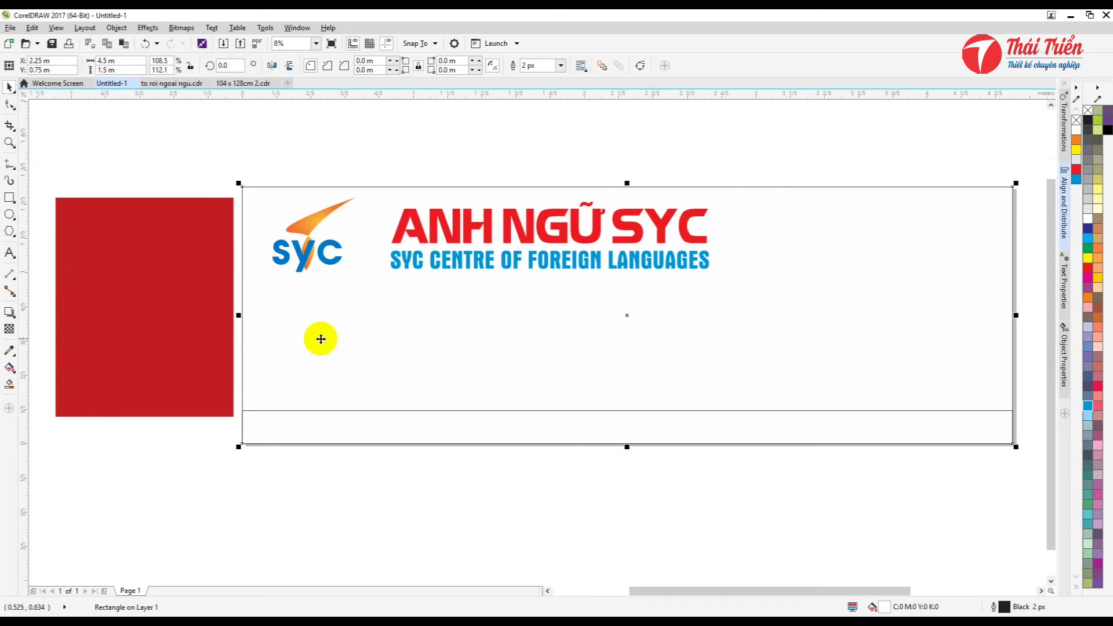
pyautogui.click(1076, 100)
pyautogui.click(157, 308)
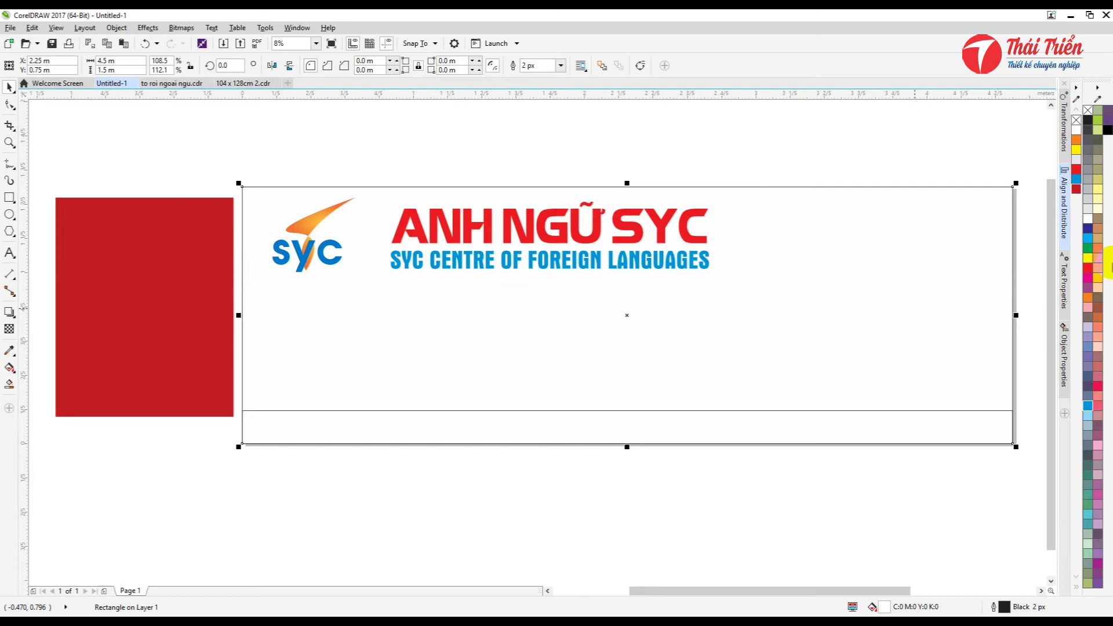
pyautogui.click(1077, 189)
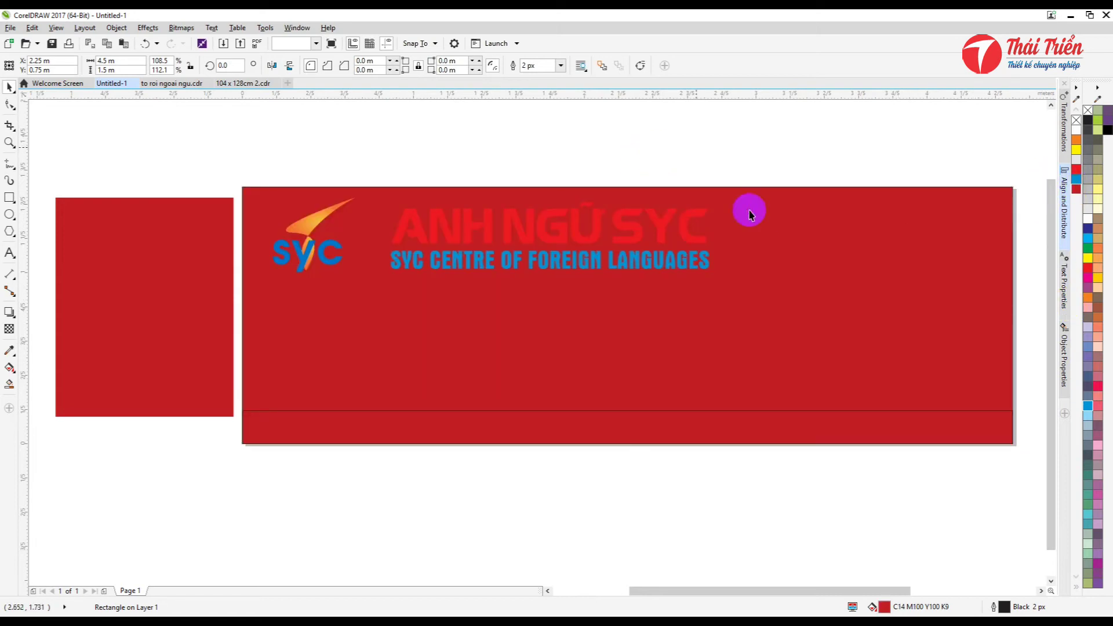
# Delete the copied dark red sample rectangle beside the banner
pyautogui.click(197, 263)
pyautogui.click(671, 330)
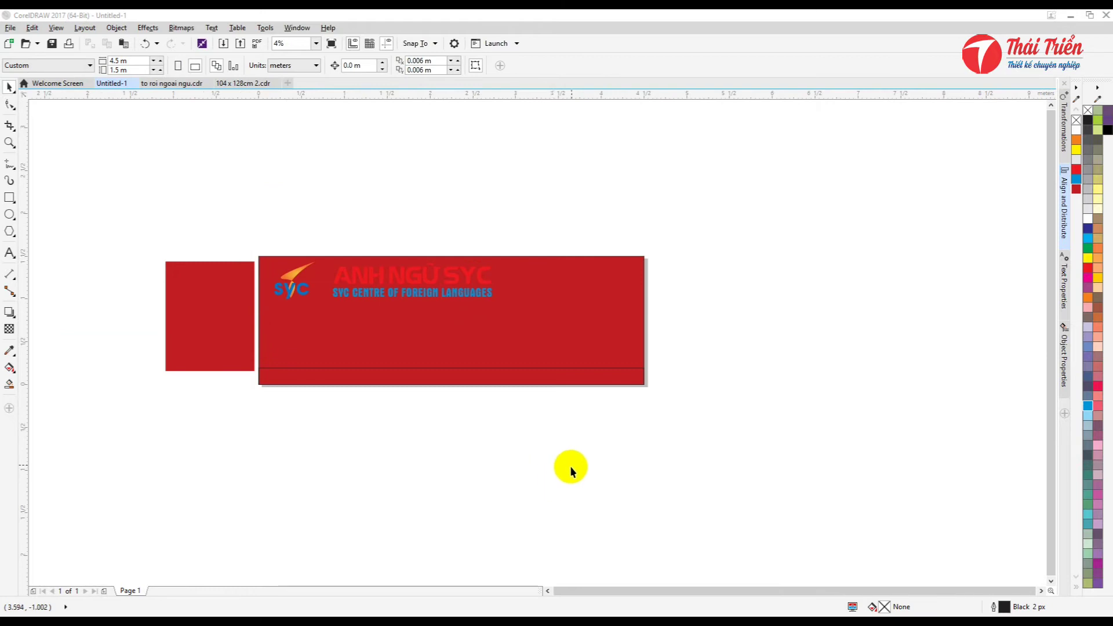
pyautogui.scroll(1, 412, 323)
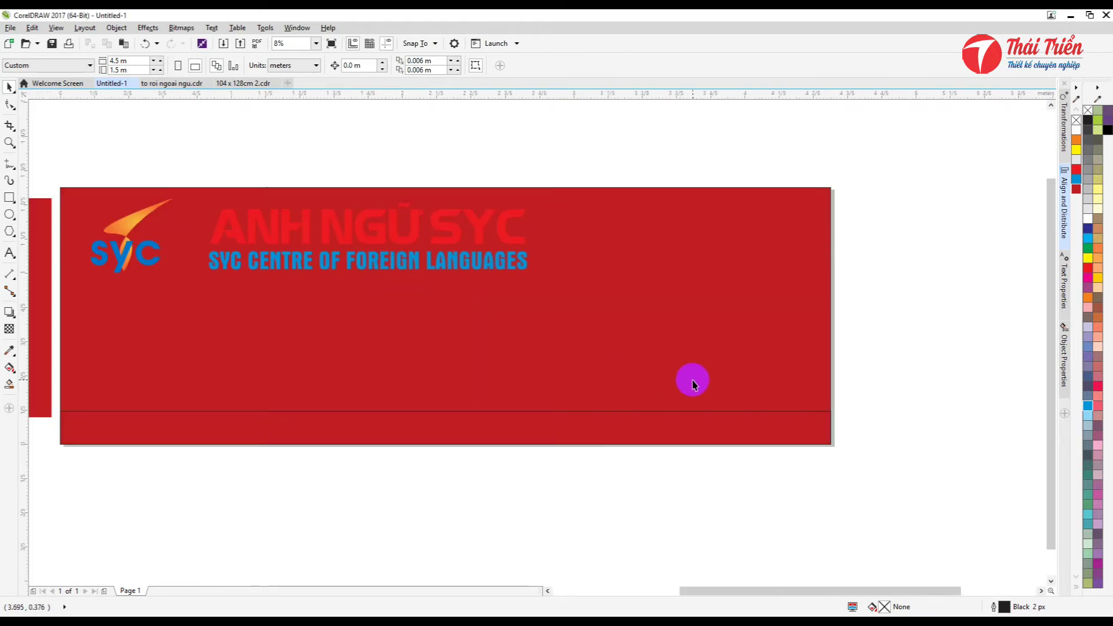
pyautogui.scroll(-1, 690, 381)
pyautogui.scroll(1, 460, 338)
pyautogui.click(308, 325)
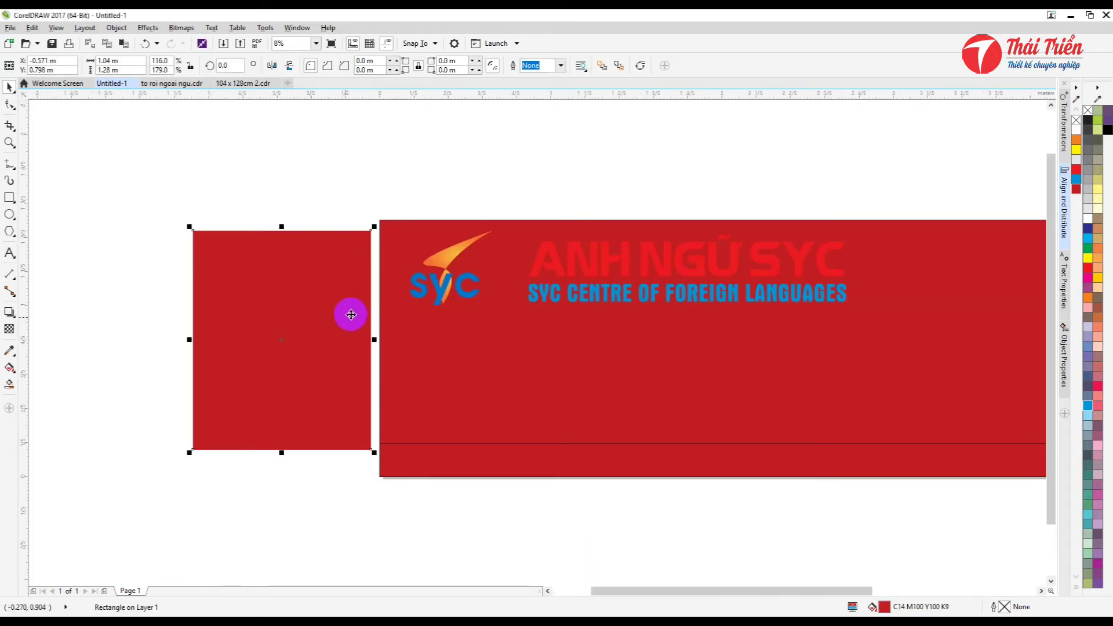
pyautogui.moveTo(348, 315); pyautogui.dragTo(502, 316)
pyautogui.press('Escape')
pyautogui.scroll(-1, 410, 280)
pyautogui.scroll(1, 429, 276)
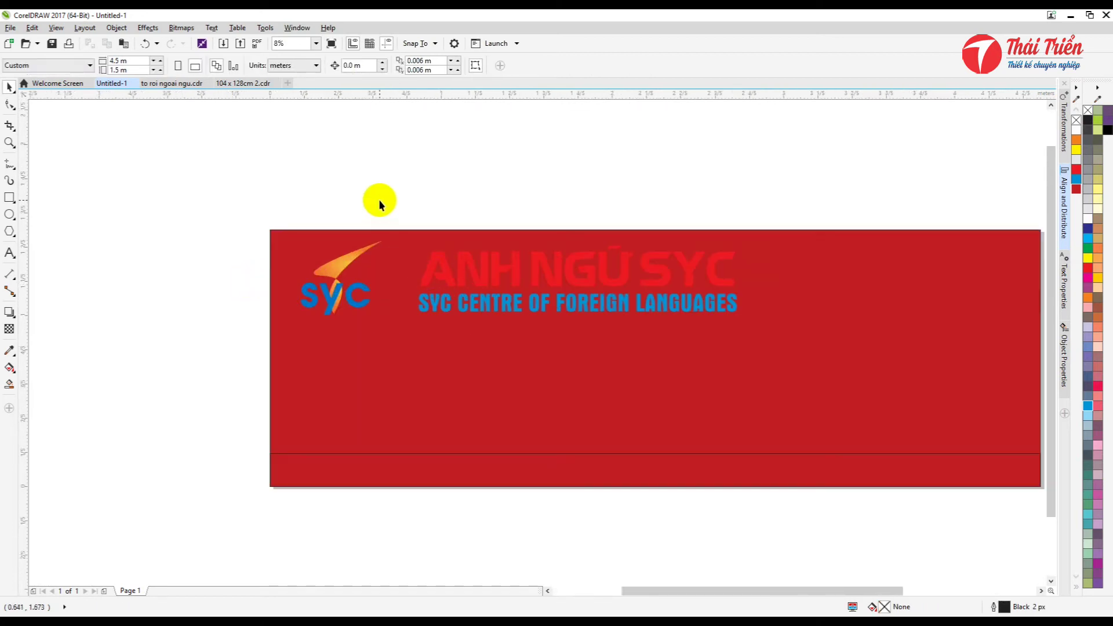
# Recolour the "ANH NGỮ SYC" heading white and the English tagline yellow C:0 M:0 Y:100 K:0
pyautogui.scroll(-1, 406, 256)
pyautogui.click(438, 255)
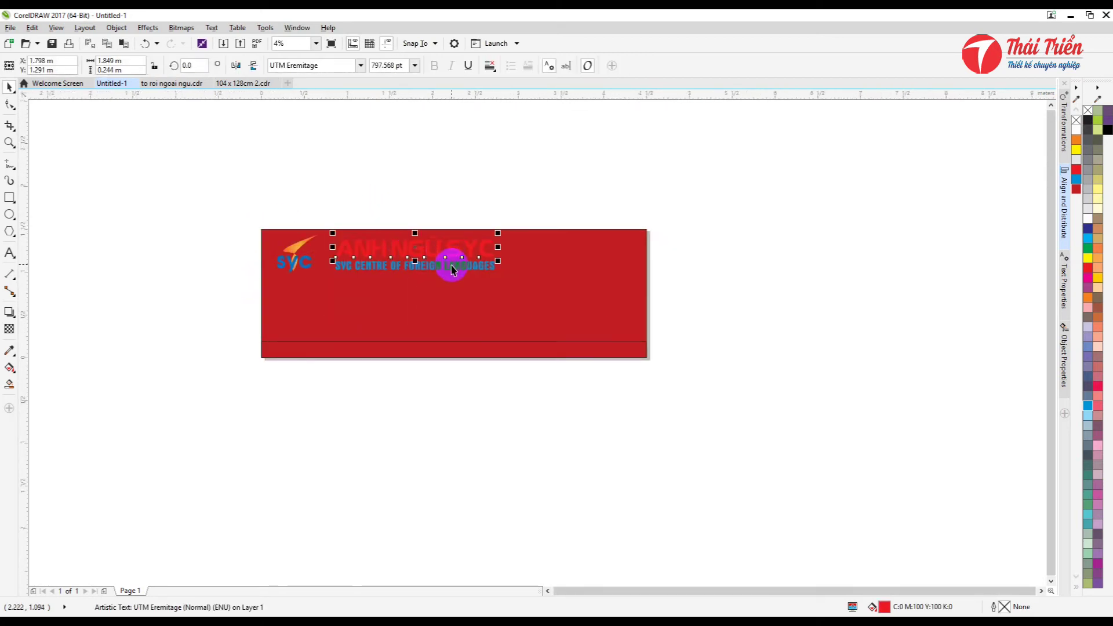
pyautogui.keyDown('shift'); pyautogui.click(452, 268); pyautogui.keyUp('shift')
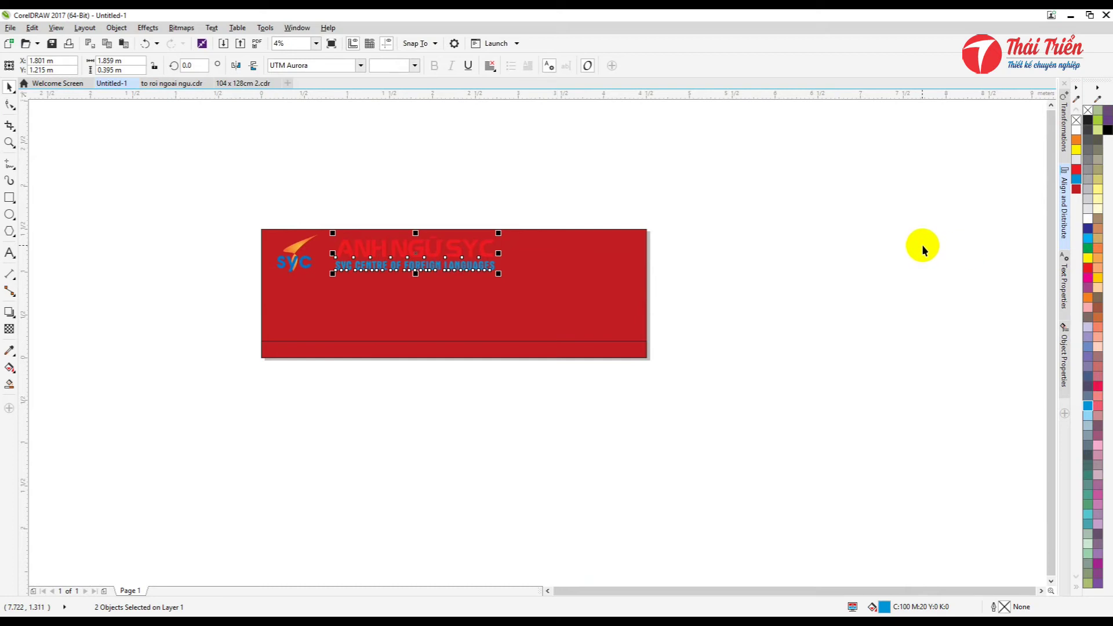
pyautogui.click(484, 256)
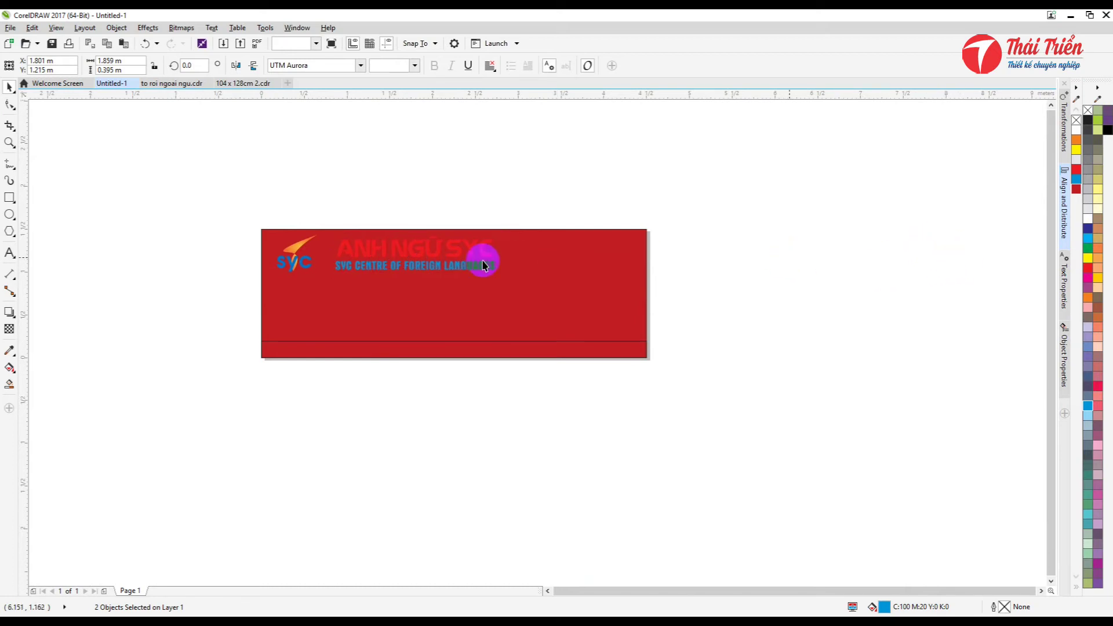
pyautogui.click(1098, 229)
pyautogui.click(432, 266)
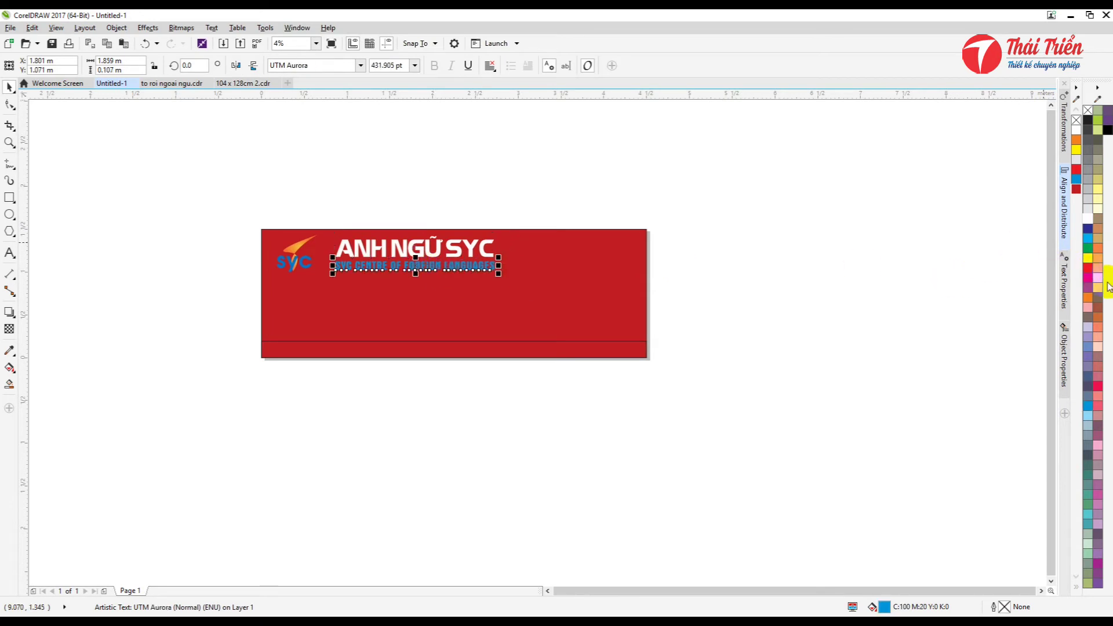
pyautogui.click(1087, 261)
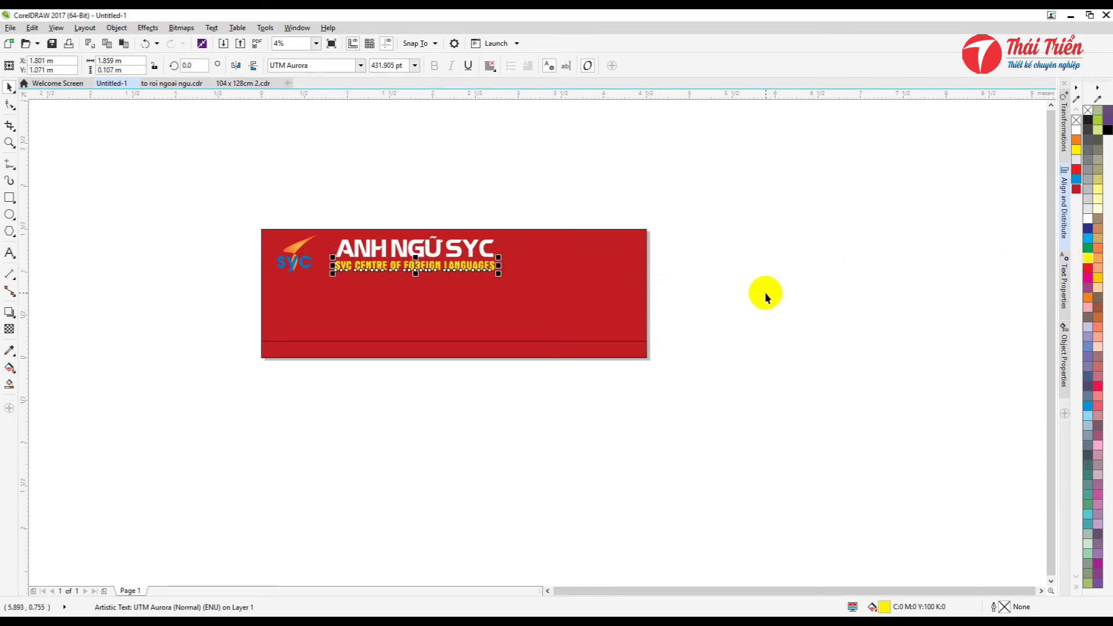
pyautogui.click(743, 278)
pyautogui.scroll(2, 324, 249)
pyautogui.scroll(-2, 473, 291)
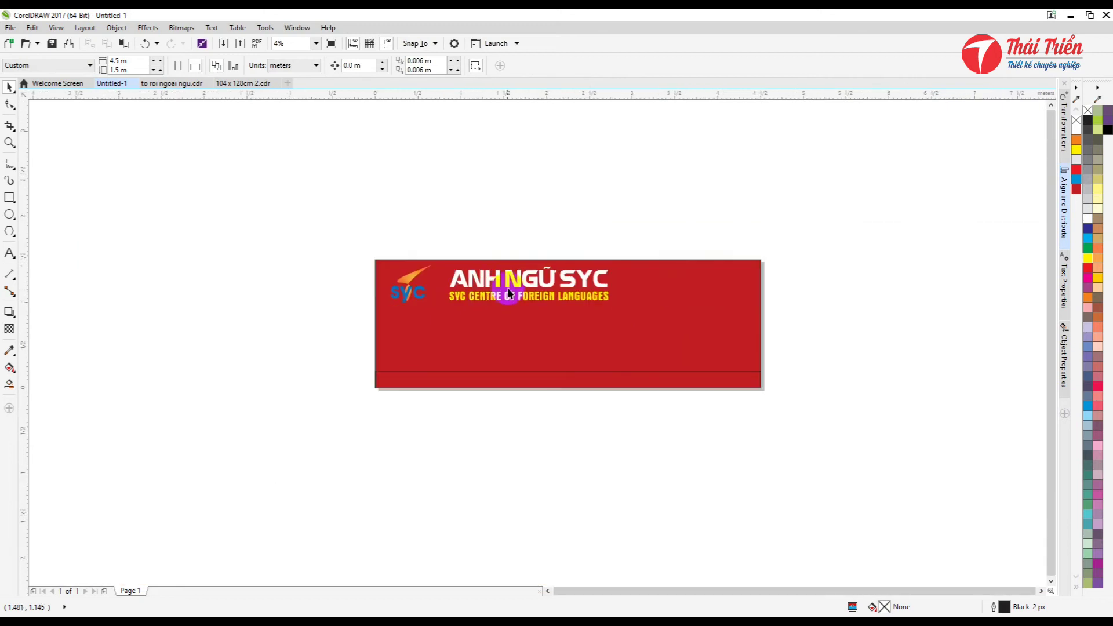
pyautogui.click(529, 289)
pyautogui.moveTo(578, 296); pyautogui.dragTo(643, 239)
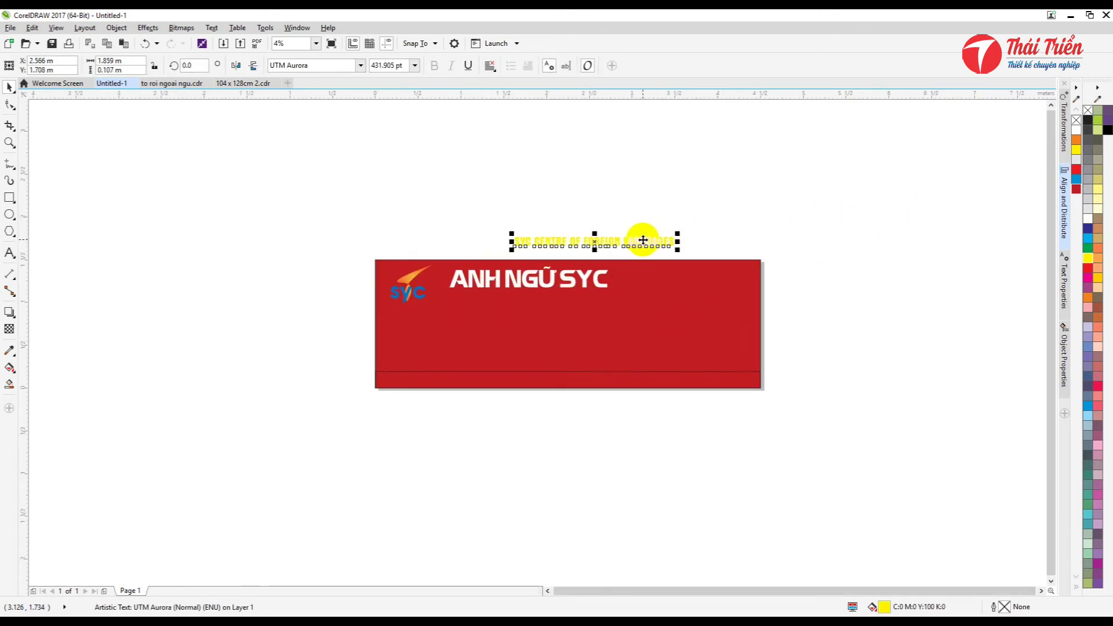
pyautogui.hotkey('ctrl', 'z')
pyautogui.click(547, 209)
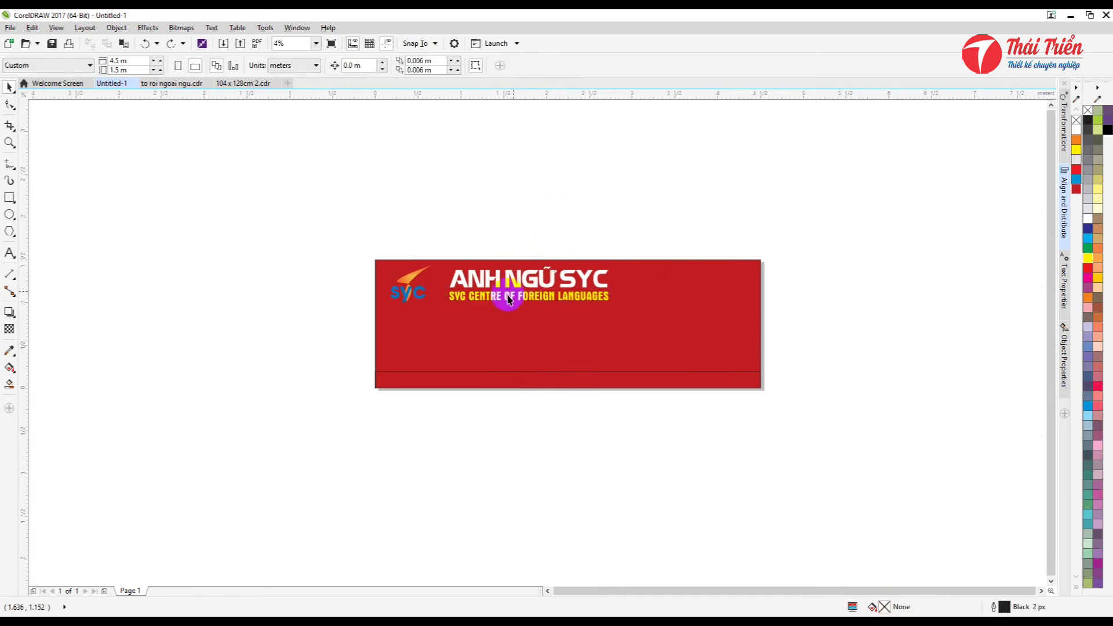
# Draw a circle about 0.654 m across around the SYC logo and fill it white without an outline
pyautogui.scroll(2, 435, 276)
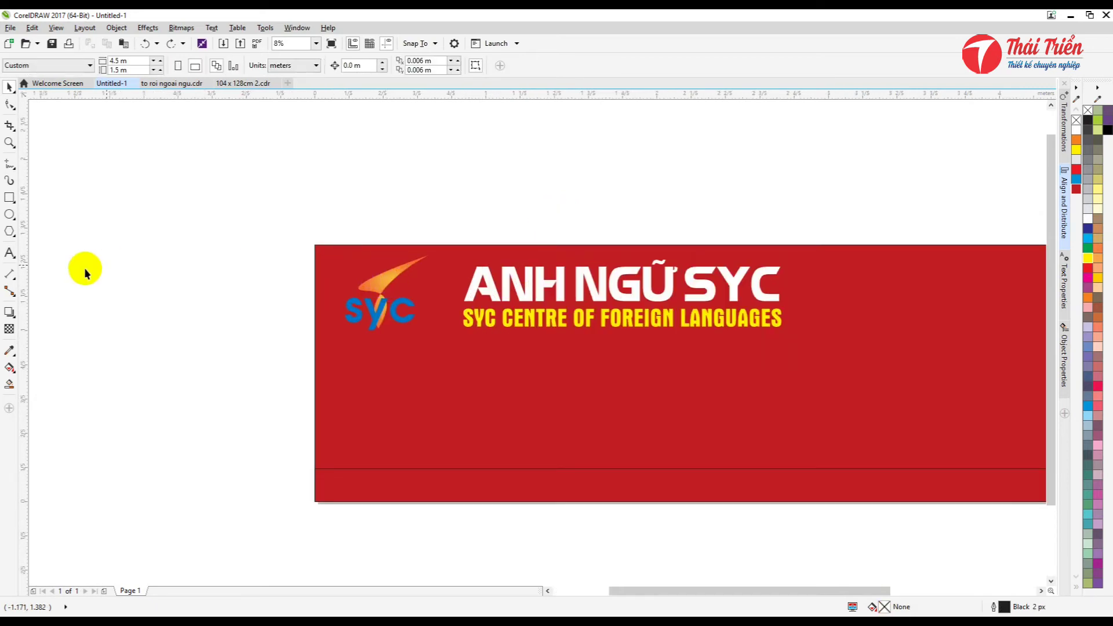
pyautogui.moveTo(320, 199); pyautogui.dragTo(446, 347)
pyautogui.click(9, 214)
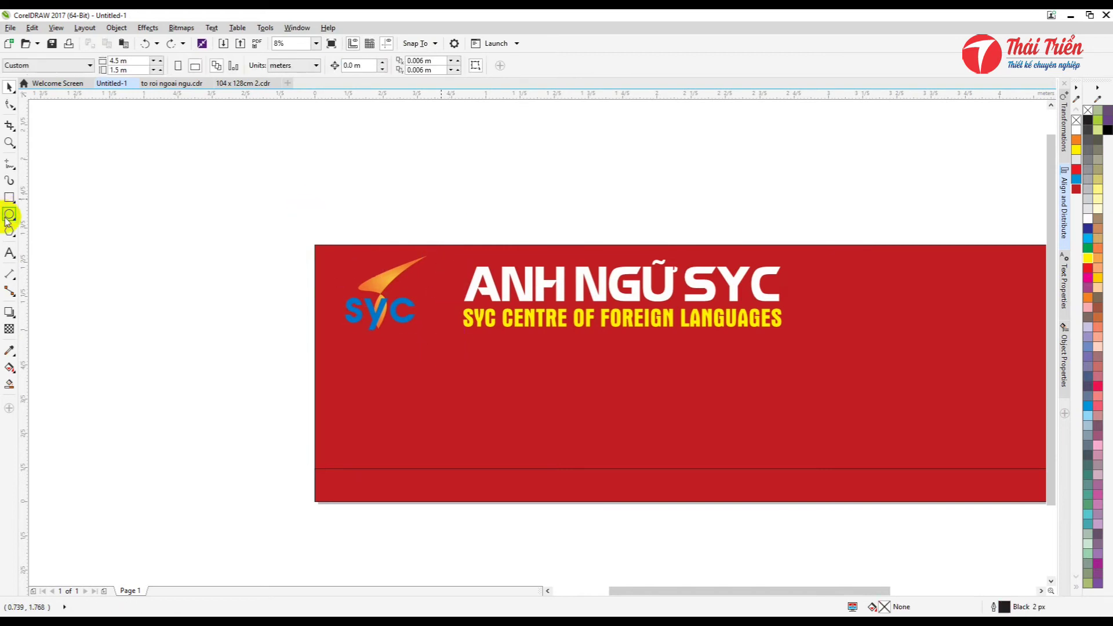
pyautogui.moveTo(331, 249); pyautogui.dragTo(444, 331)
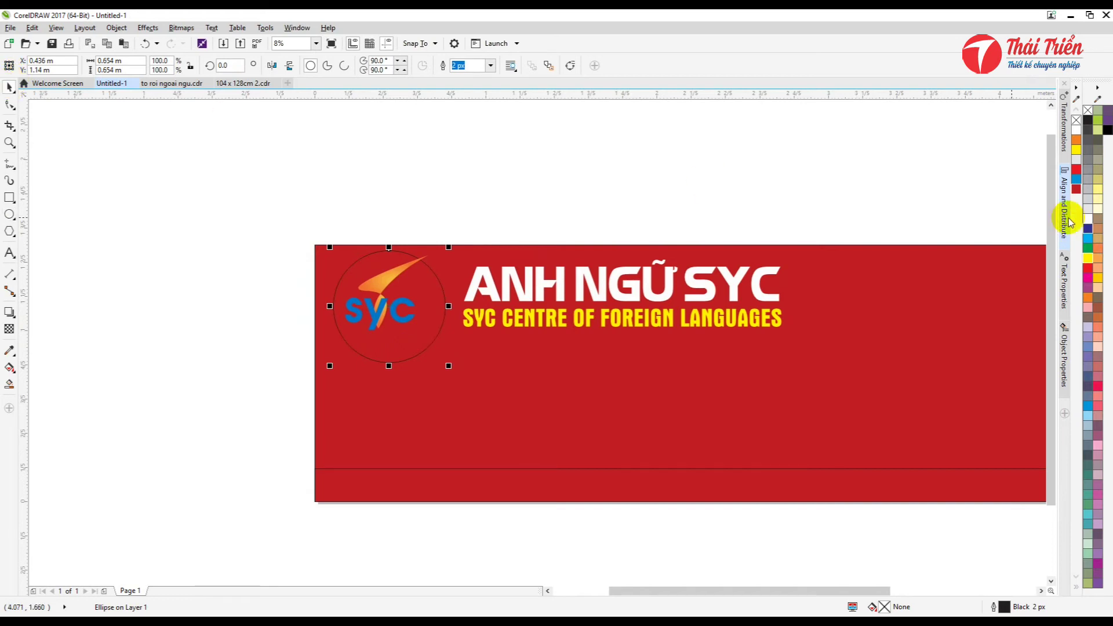
pyautogui.click(1087, 218)
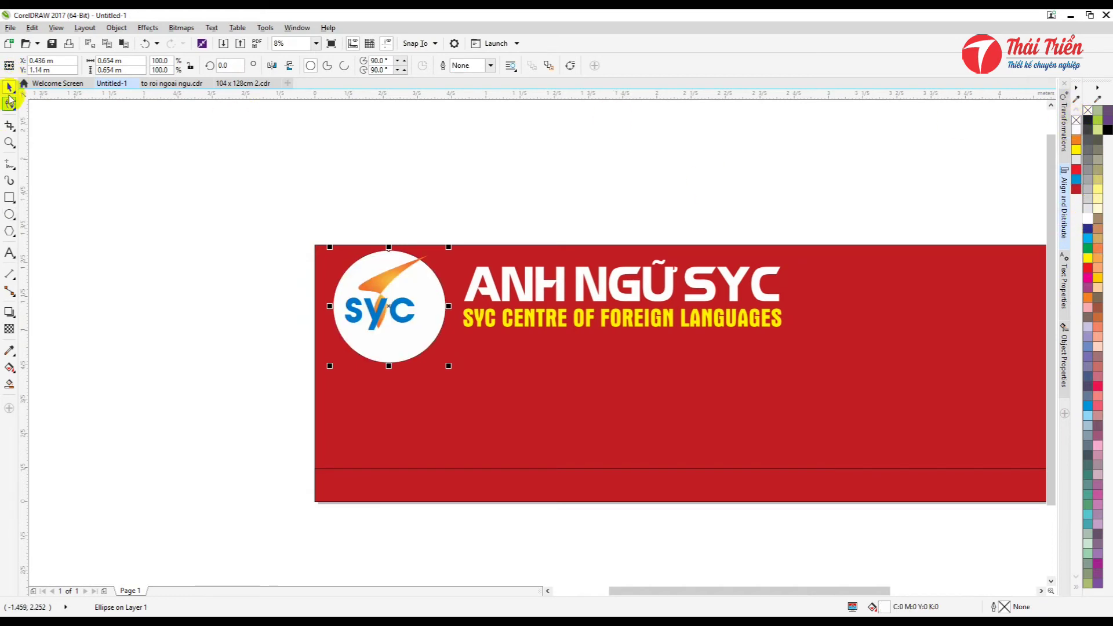
# Centre the SYC logo within the white circle
pyautogui.moveTo(294, 195); pyautogui.dragTo(385, 327)
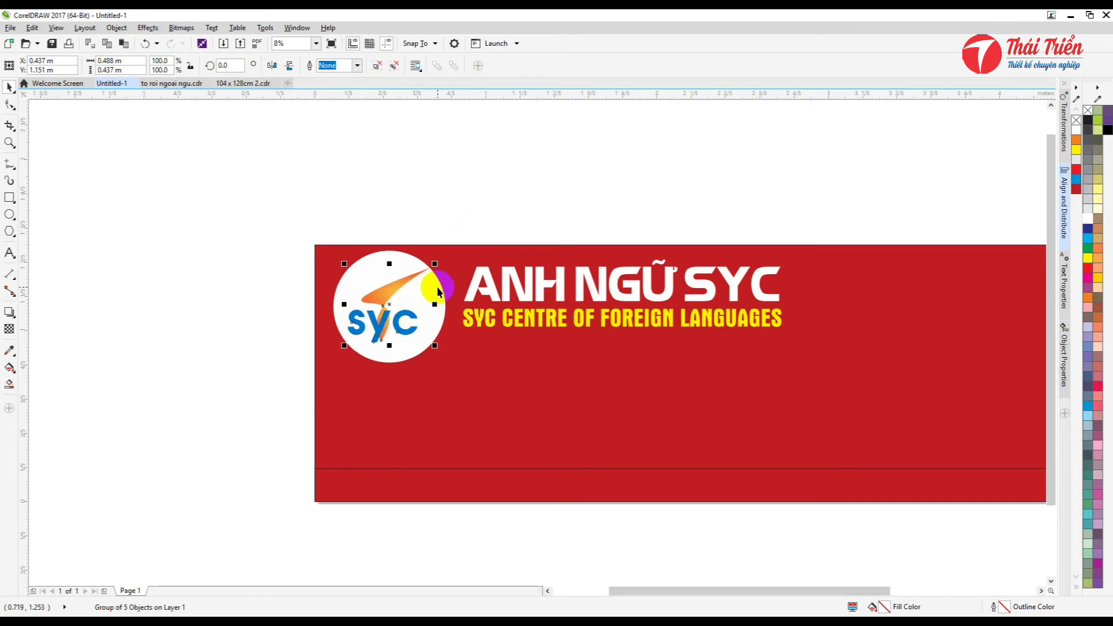
pyautogui.keyDown('shift'); pyautogui.click(413, 262); pyautogui.keyUp('shift')
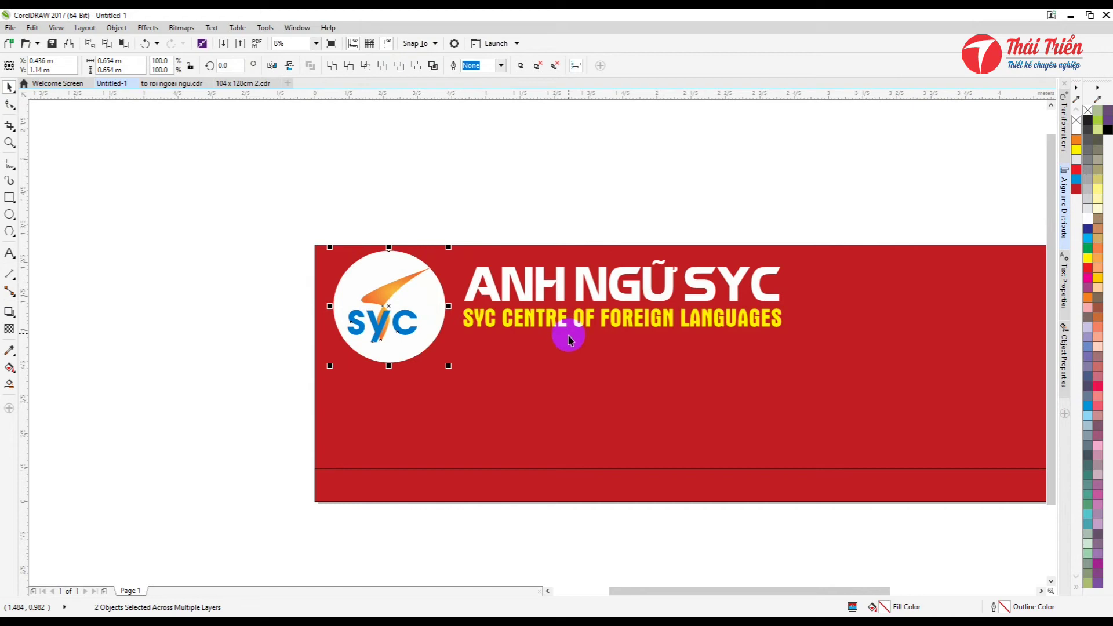
pyautogui.press('e')
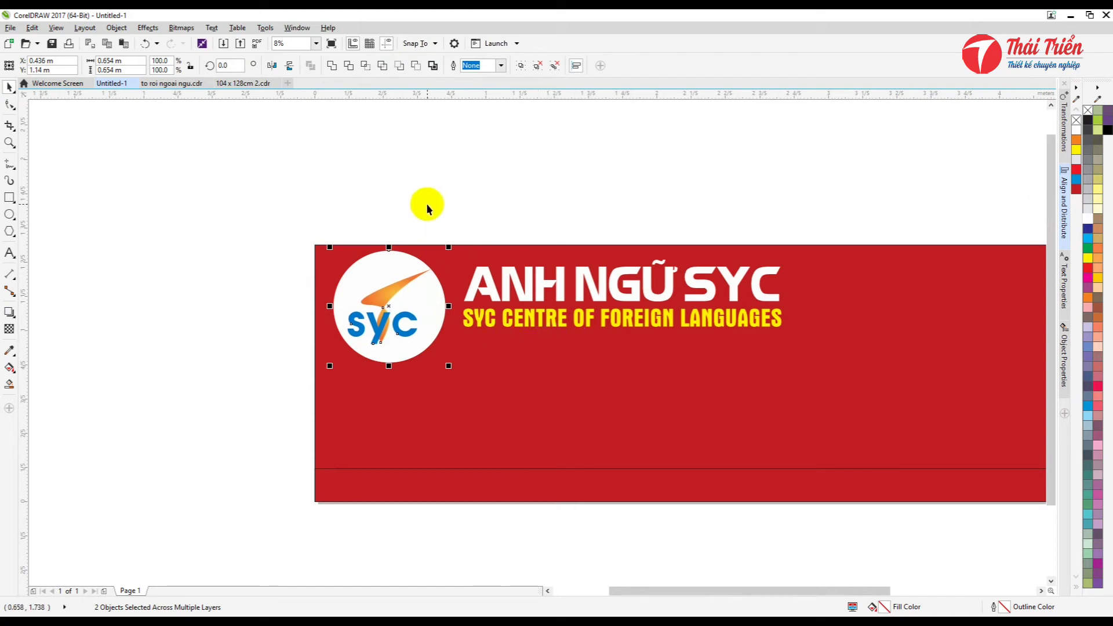
pyautogui.moveTo(290, 181); pyautogui.dragTo(457, 378)
pyautogui.click(458, 198)
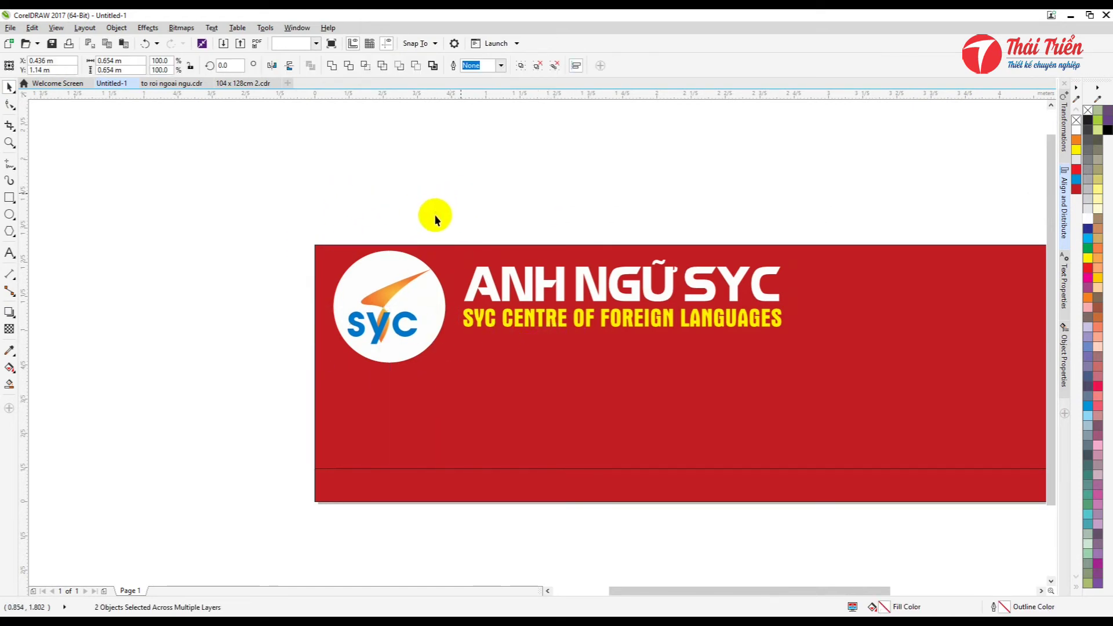
# Delete the word "SYC" from the heading so that it reads "ANH NGỮ"
pyautogui.scroll(-1, 431, 230)
pyautogui.moveTo(369, 209); pyautogui.dragTo(455, 305)
pyautogui.keyDown('shift'); pyautogui.click(580, 259); pyautogui.keyUp('shift')
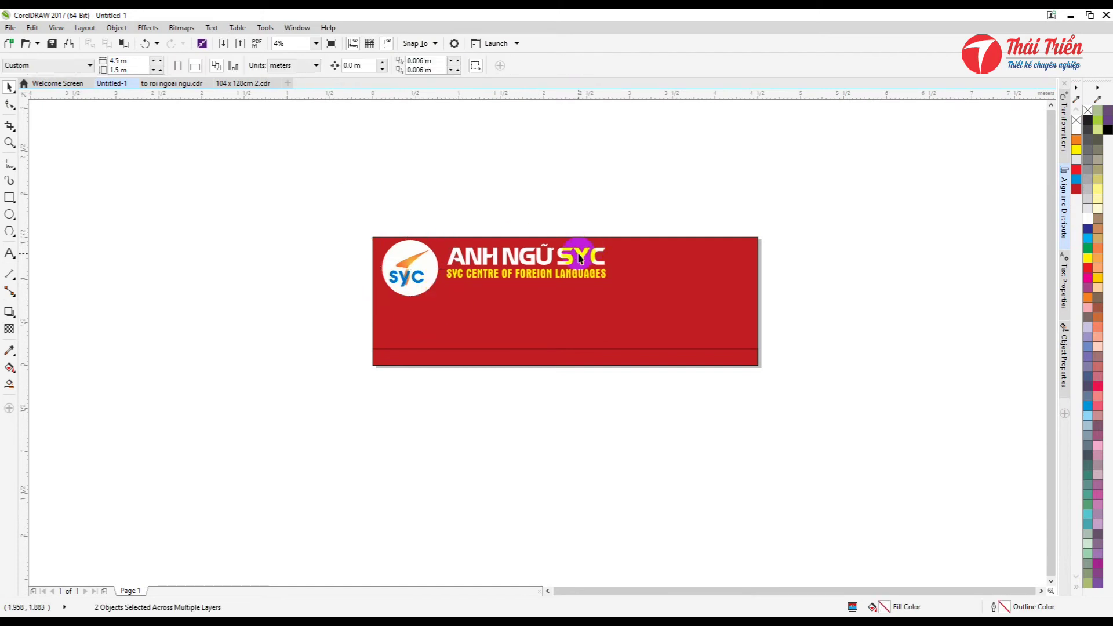
pyautogui.doubleClick(582, 260)
pyautogui.moveTo(557, 259); pyautogui.dragTo(642, 261)
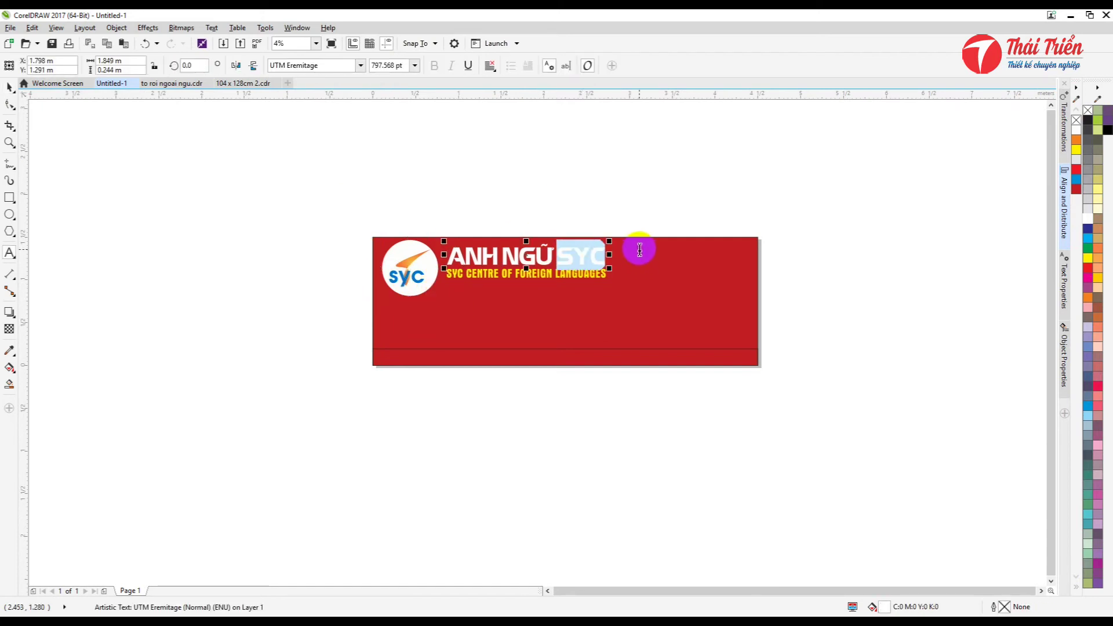
pyautogui.press('Delete')
pyautogui.click(10, 87)
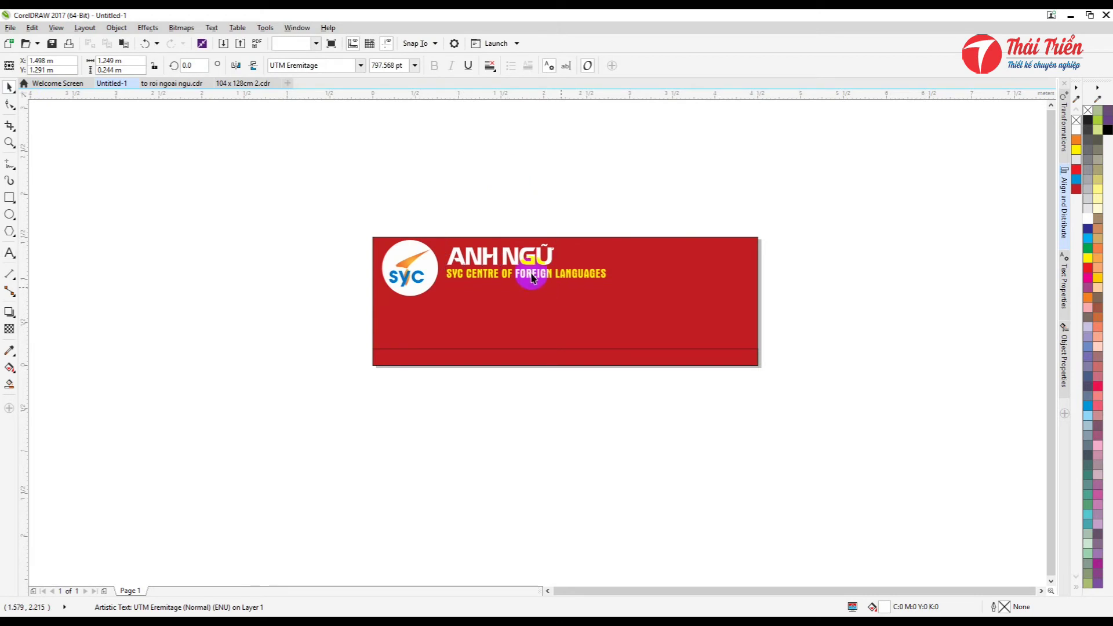
# Move the logo with its white circle to just after "ANH NGỮ" and shrink it to suit the heading
pyautogui.press('Escape')
pyautogui.moveTo(340, 211); pyautogui.dragTo(454, 303)
pyautogui.moveTo(422, 262)
pyautogui.mouseDown()
pyautogui.moveTo(597, 262)
pyautogui.moveTo(596, 237)
pyautogui.moveTo(630, 225)
pyautogui.moveTo(609, 232)
pyautogui.mouseUp()
pyautogui.scroll(1, 585, 254)
pyautogui.moveTo(568, 262); pyautogui.dragTo(583, 256)
# Move the English tagline slightly lower and enlarge the "ANH NGỮ" heading to about 1.35 m wide
pyautogui.click(513, 297)
pyautogui.moveTo(514, 297); pyautogui.dragTo(511, 308)
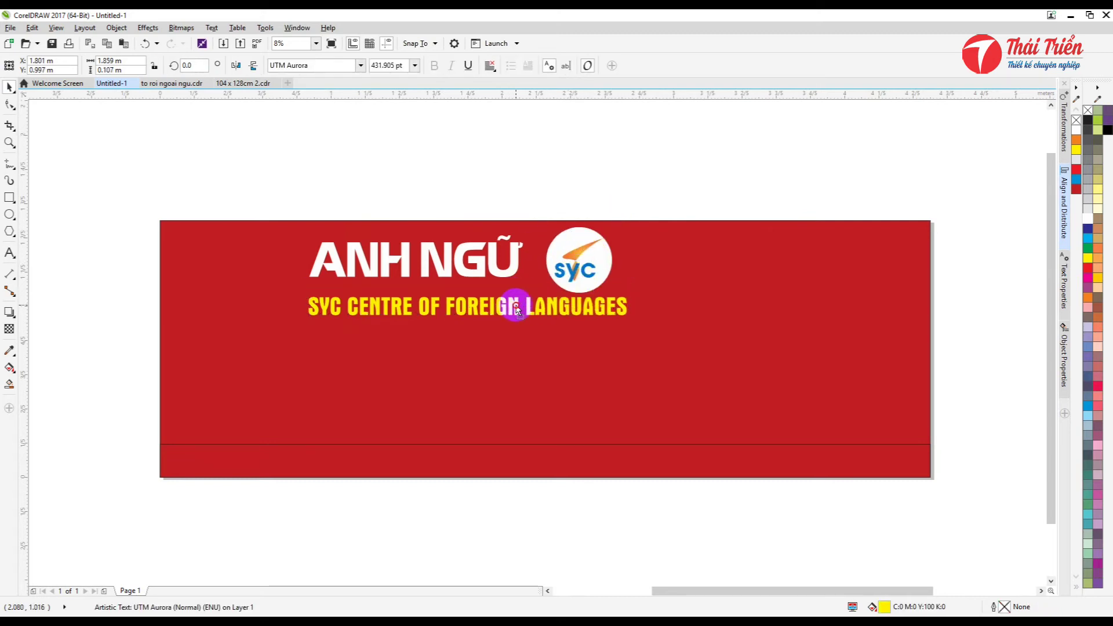
pyautogui.click(517, 266)
pyautogui.click(521, 242)
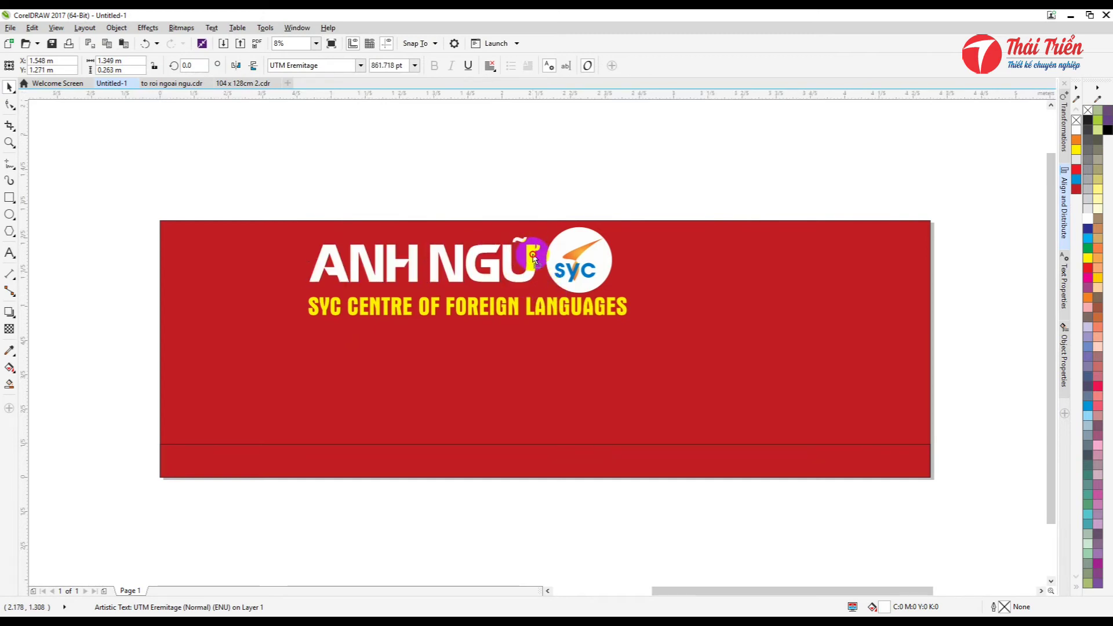
# Move the heading, logo and tagline together into the banner's upper-left area and shrink the tagline to about 1.2 m wide
pyautogui.moveTo(261, 174); pyautogui.dragTo(703, 353)
pyautogui.moveTo(603, 279); pyautogui.dragTo(484, 285)
pyautogui.moveTo(513, 328); pyautogui.dragTo(436, 317)
pyautogui.click(442, 308)
# Nudge the English tagline up so it sits closer beneath the "ANH NGỮ" heading
pyautogui.scroll(1, 419, 310)
pyautogui.scroll(-1, 420, 306)
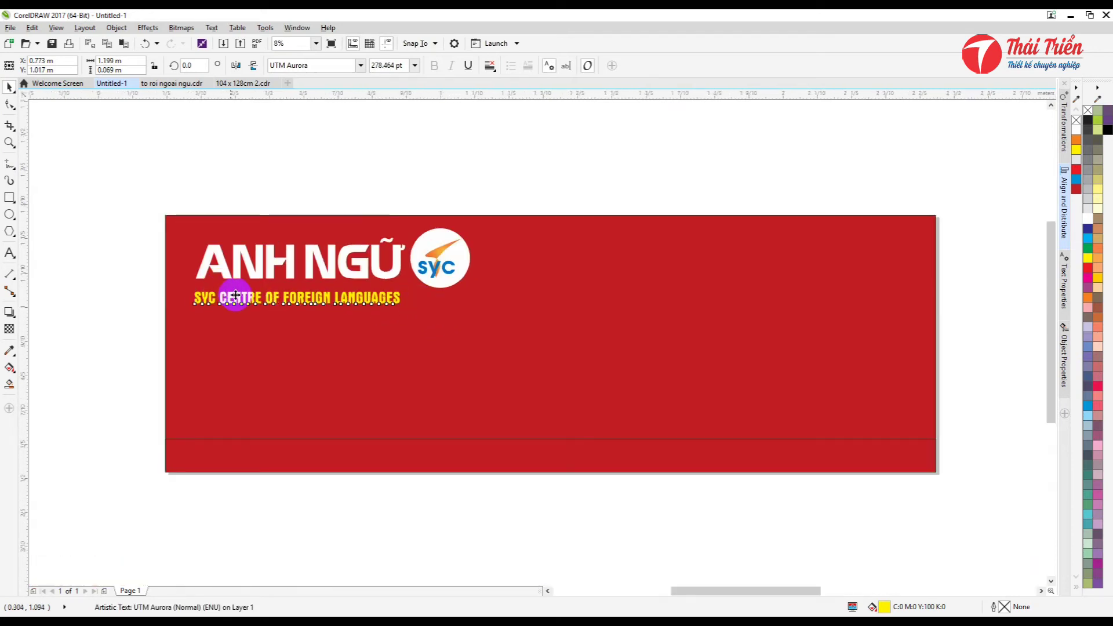
pyautogui.scroll(1, 236, 295)
pyautogui.moveTo(240, 296); pyautogui.dragTo(241, 288)
pyautogui.scroll(-1, 422, 301)
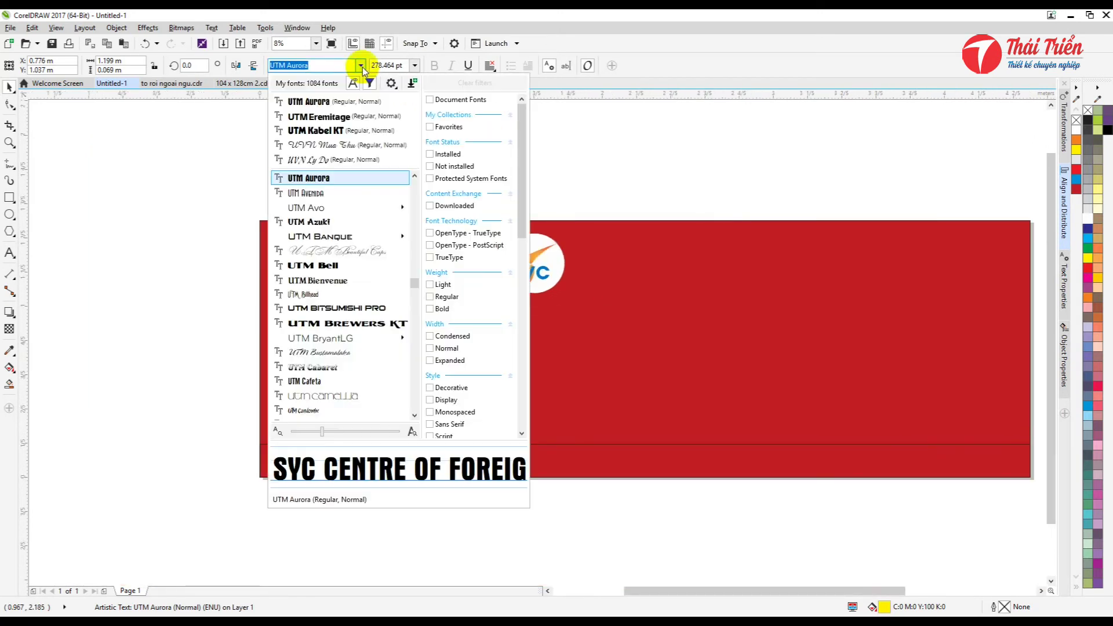
pyautogui.click(184, 238)
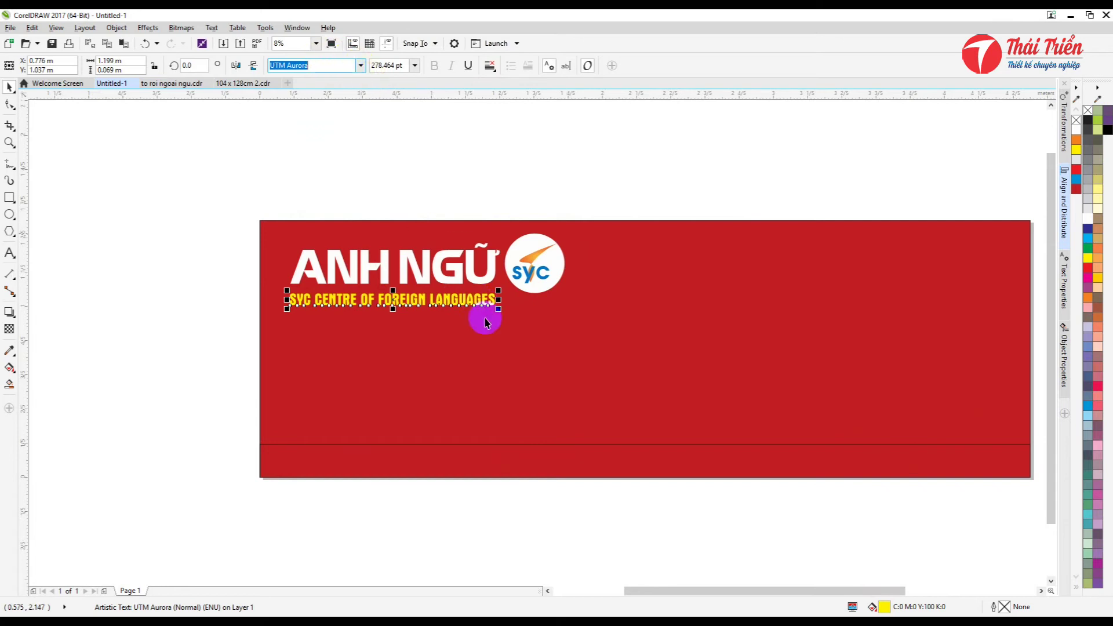
pyautogui.rightClick(456, 300)
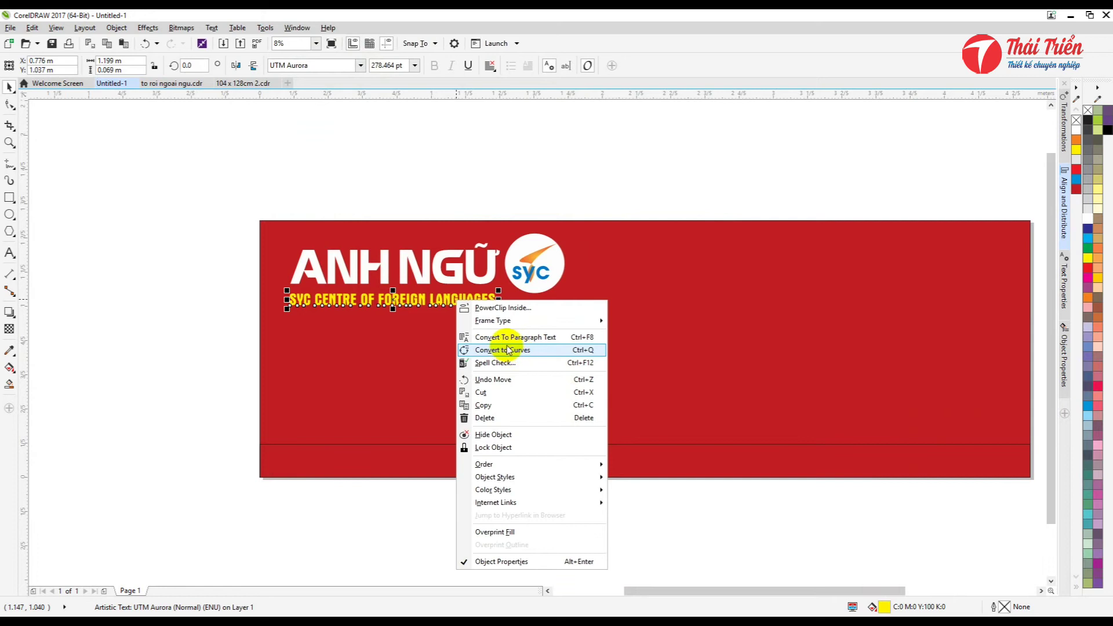
pyautogui.click(202, 326)
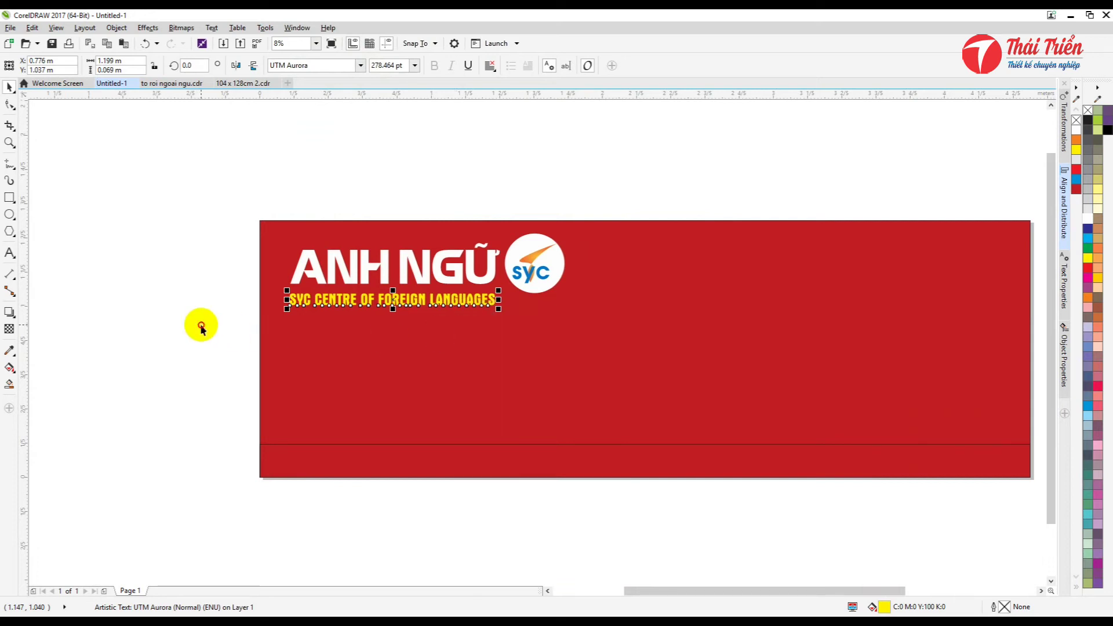
pyautogui.click(210, 311)
pyautogui.moveTo(202, 284); pyautogui.dragTo(525, 339)
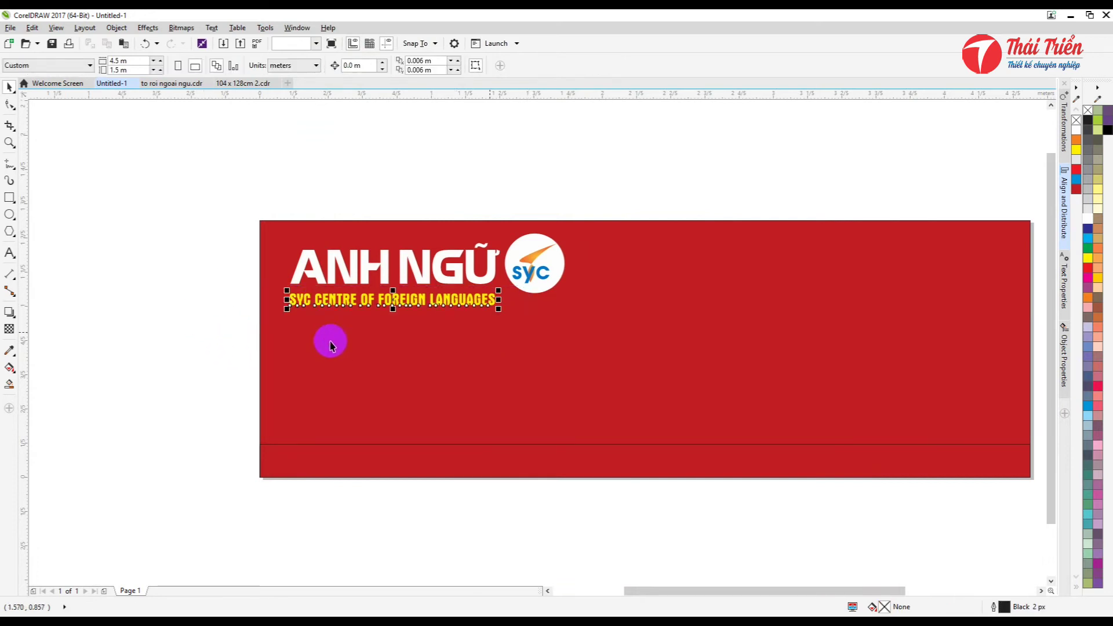
pyautogui.scroll(-1, 179, 248)
pyautogui.moveTo(178, 240); pyautogui.dragTo(376, 295)
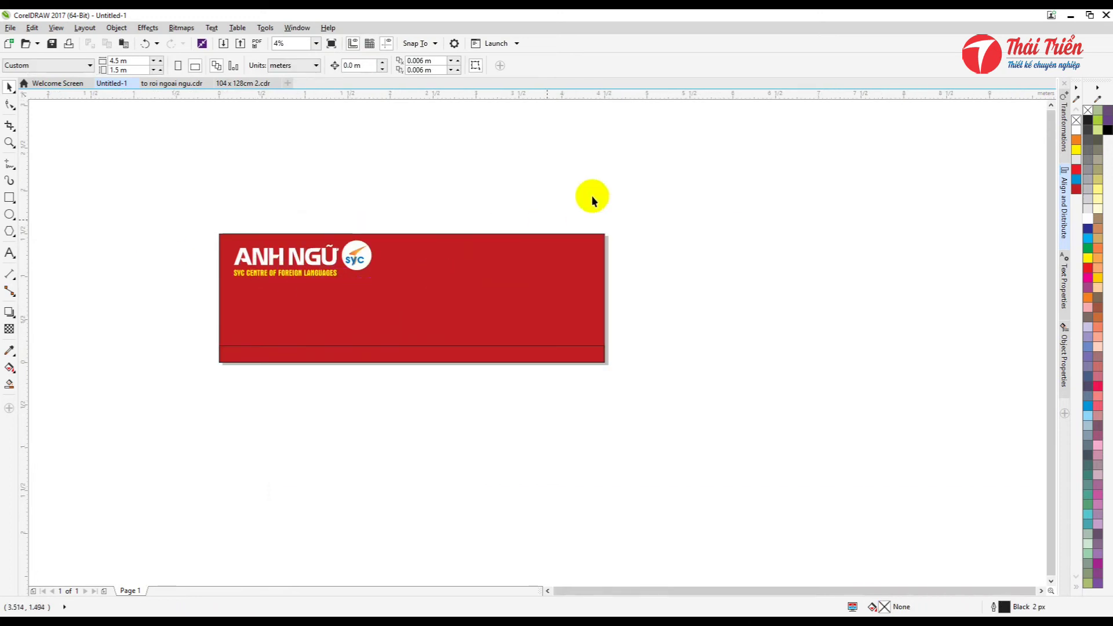
# Enlarge the SYC logo and its white circle beside the "ANH NGỮ" heading, making the logo about 0.315 m wide
pyautogui.scroll(1, 408, 249)
pyautogui.scroll(-1, 482, 283)
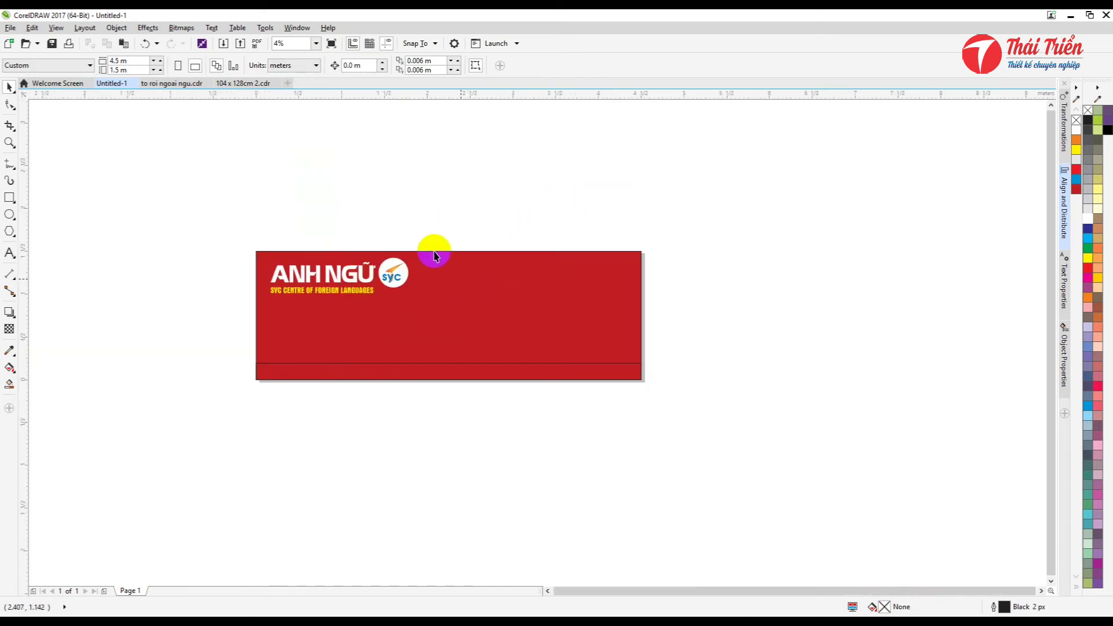
pyautogui.moveTo(368, 228); pyautogui.dragTo(432, 310)
pyautogui.scroll(1, 410, 284)
pyautogui.click(336, 223)
pyautogui.moveTo(386, 264); pyautogui.dragTo(414, 251)
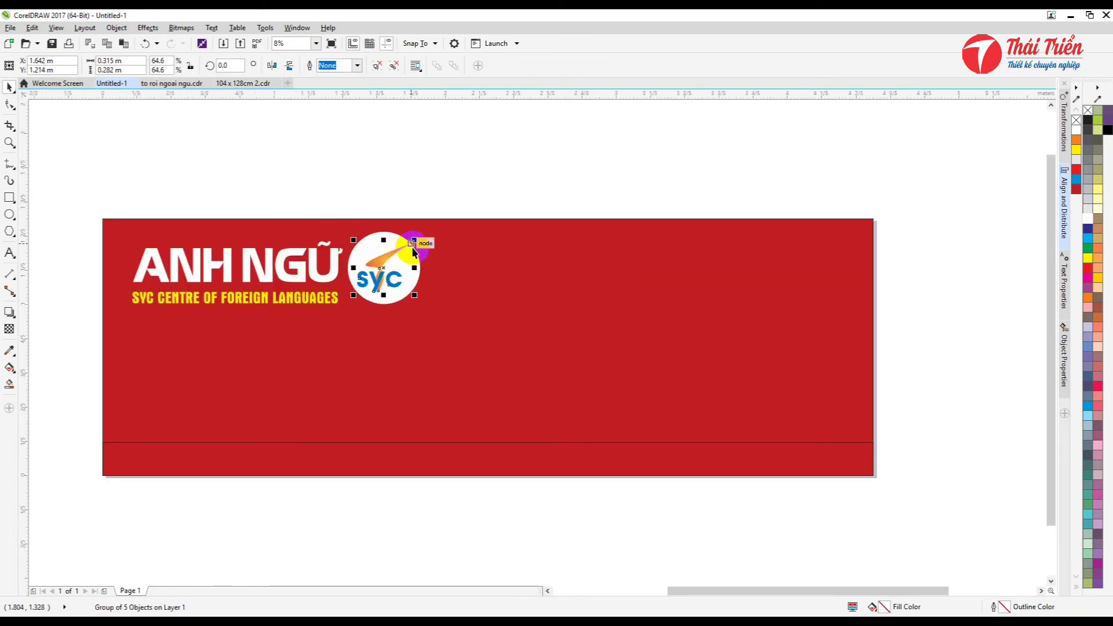
pyautogui.scroll(-1, 325, 220)
pyautogui.click(375, 217)
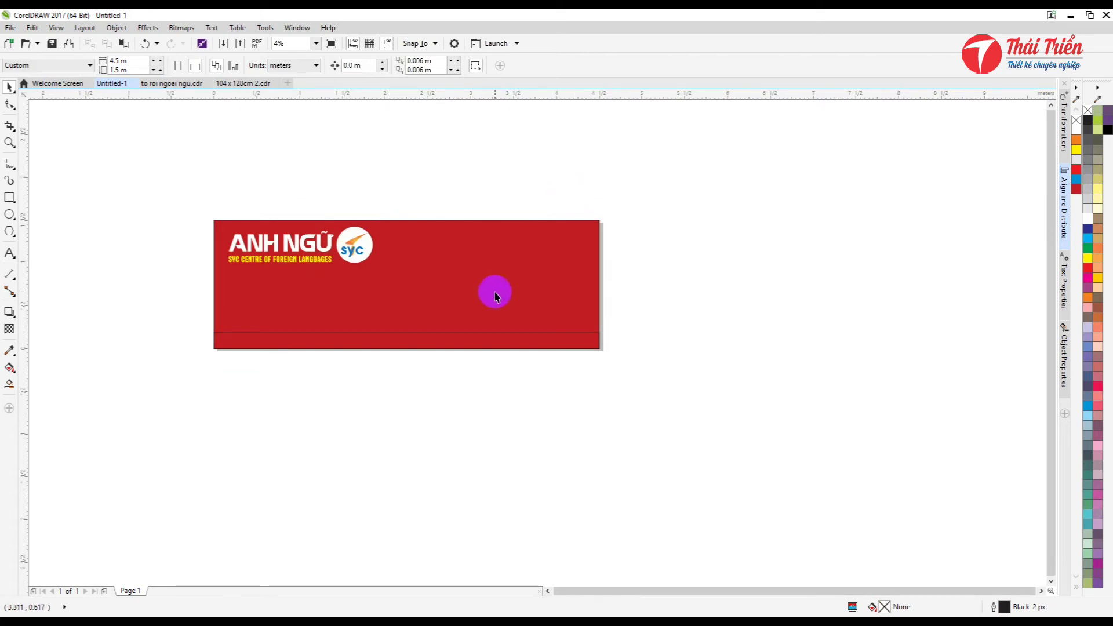
# Import all seven photos, IMG_1887.JPG through IMG_4775.JPG, from the "Hinh anh" folder inside SYC's "Banner anh ngu" folder
pyautogui.click(464, 246)
pyautogui.rightClick(657, 240)
pyautogui.click(674, 290)
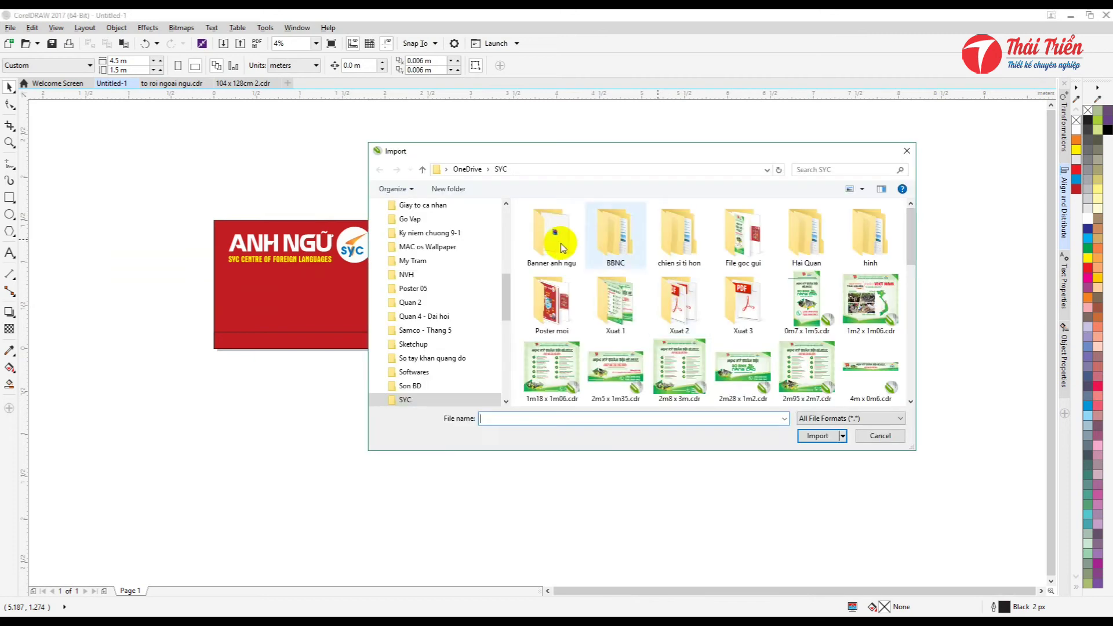
pyautogui.scroll(-3, 712, 336)
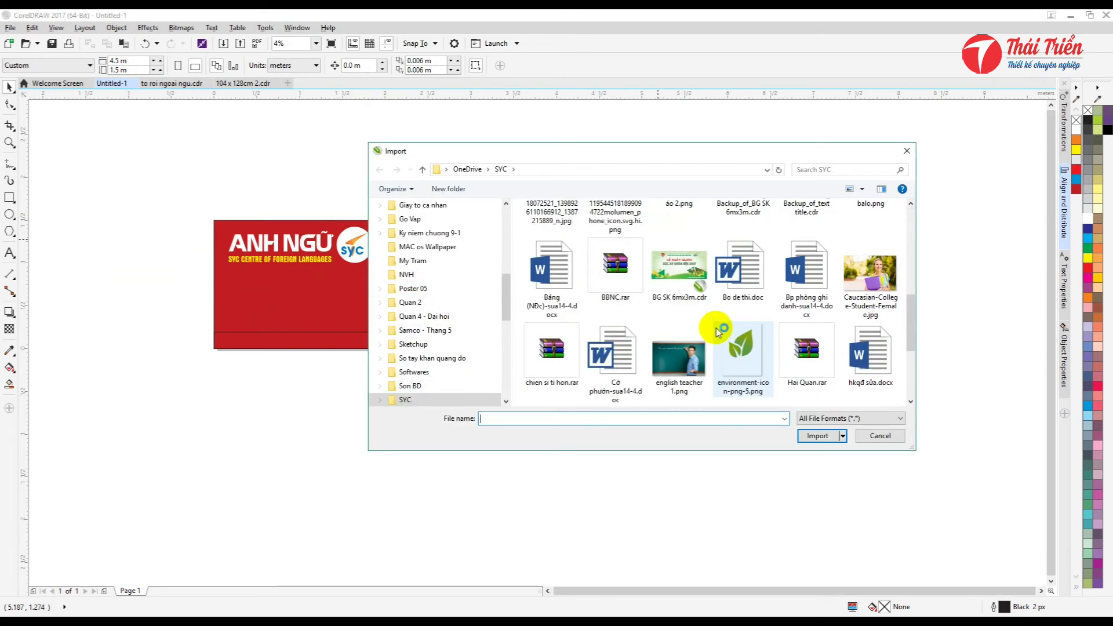
pyautogui.scroll(3, 719, 332)
pyautogui.scroll(1, 552, 249)
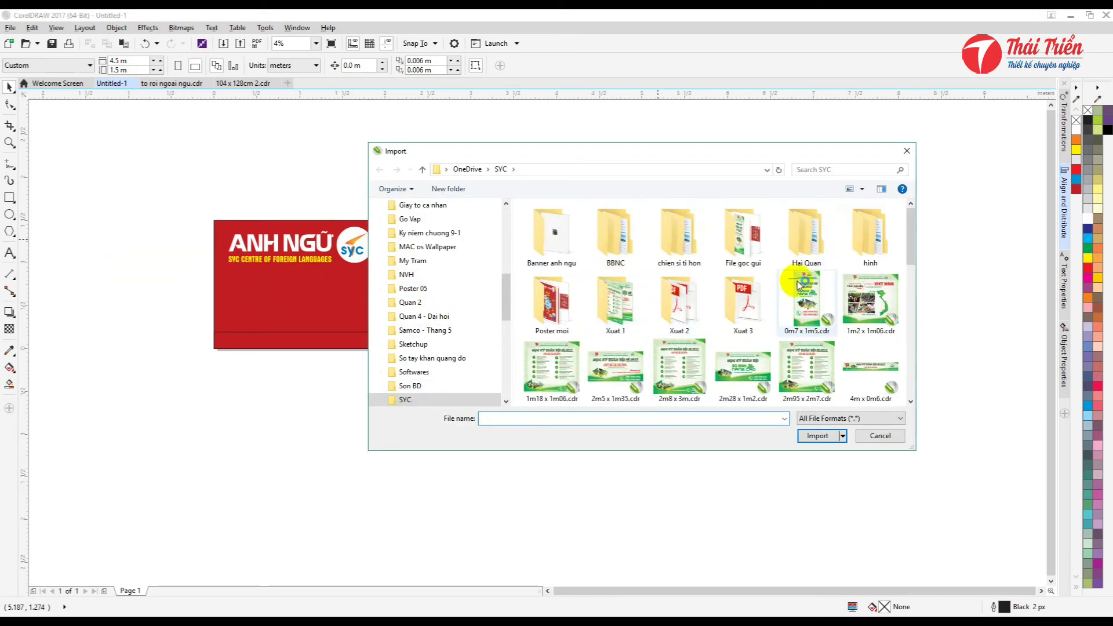
pyautogui.doubleClick(553, 253)
pyautogui.doubleClick(561, 219)
pyautogui.click(561, 232)
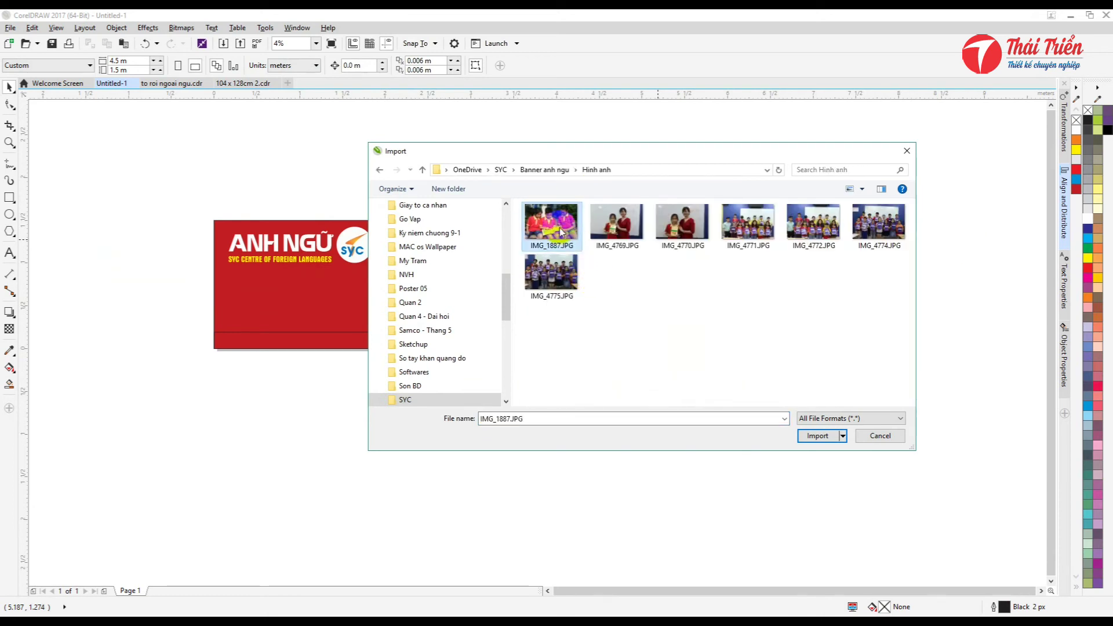
pyautogui.keyDown('shift'); pyautogui.click(551, 272); pyautogui.keyUp('shift')
pyautogui.click(824, 440)
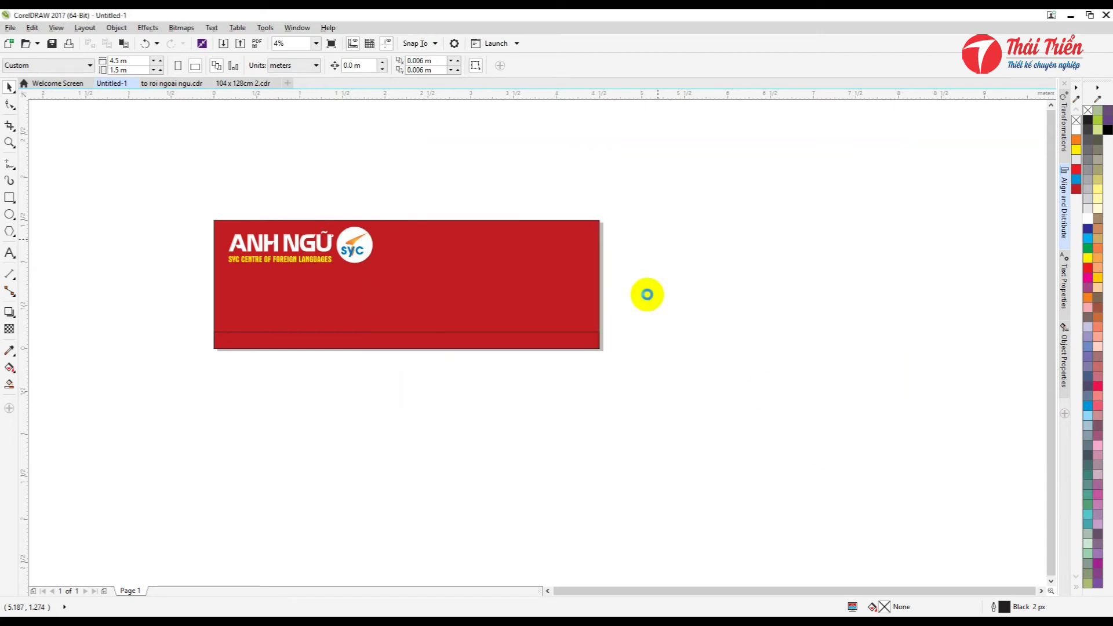
# Place the seven imported photos at their original size on the blank area to the right of and below the banner
pyautogui.click(651, 216)
pyautogui.click(767, 225)
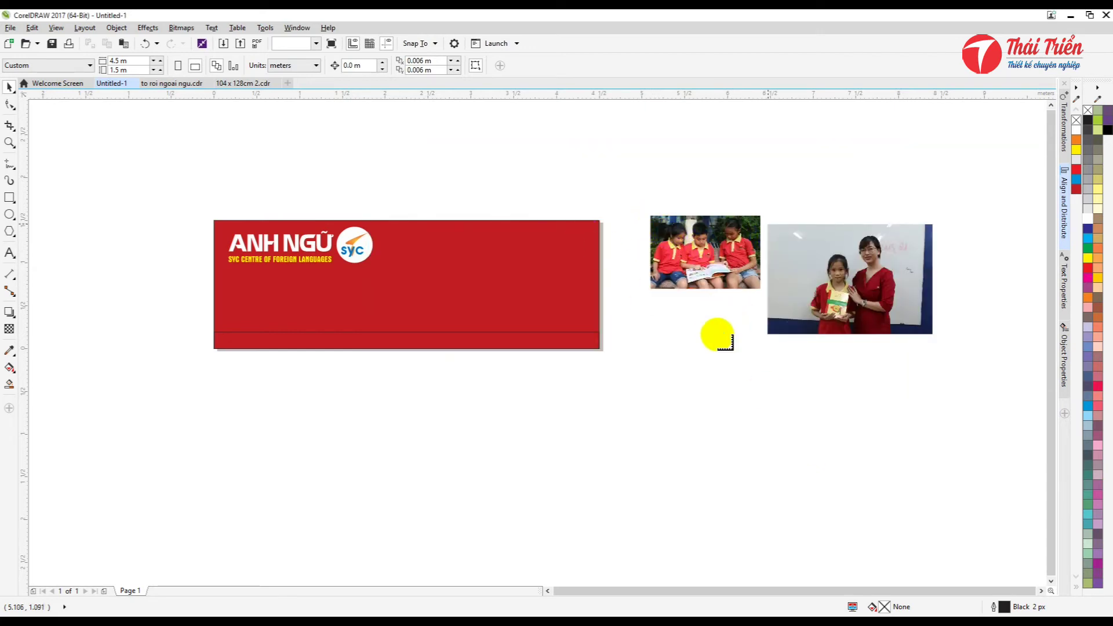
pyautogui.click(713, 314)
pyautogui.click(676, 355)
pyautogui.click(635, 417)
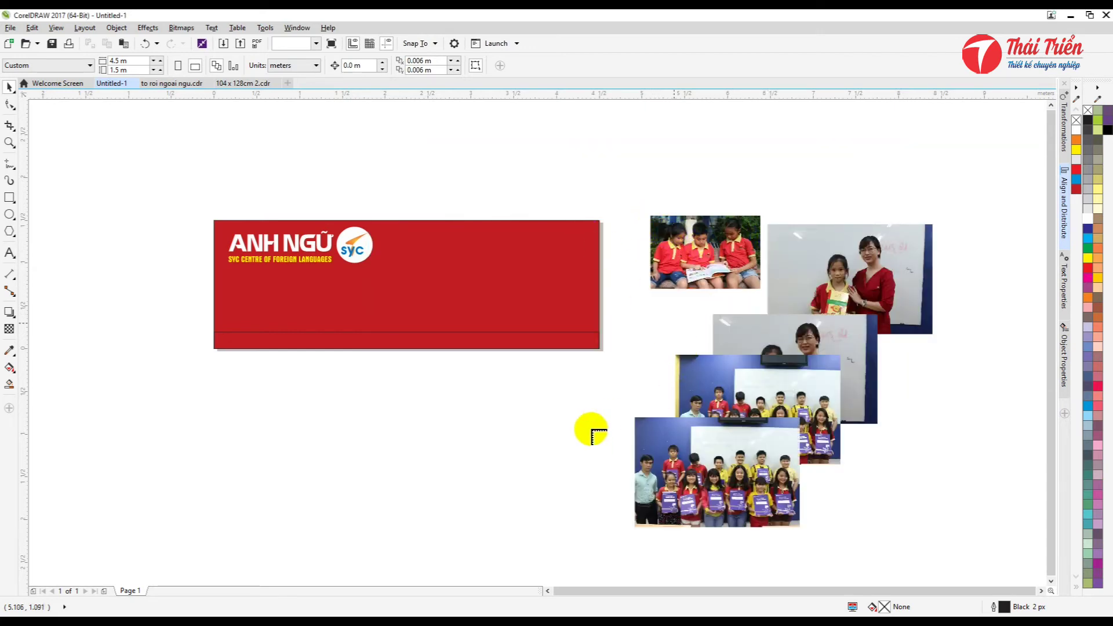
pyautogui.click(674, 323)
pyautogui.click(529, 436)
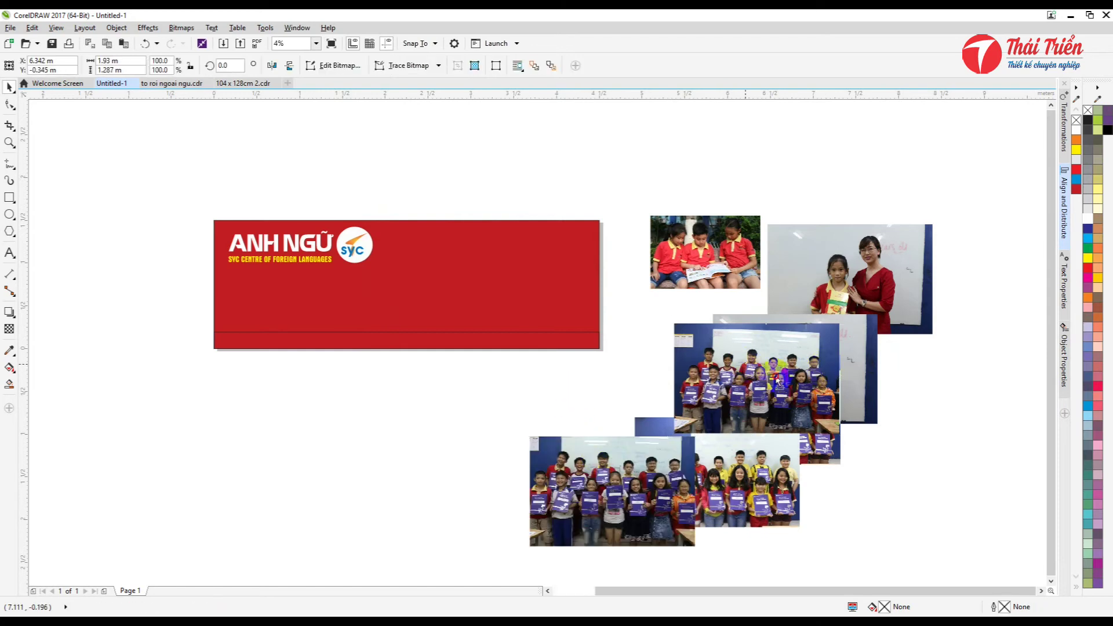
# Spread the overlapping photos apart outside the banner so that each child, teacher and class picture can be seen
pyautogui.moveTo(718, 391); pyautogui.dragTo(872, 466)
pyautogui.moveTo(752, 470); pyautogui.dragTo(792, 505)
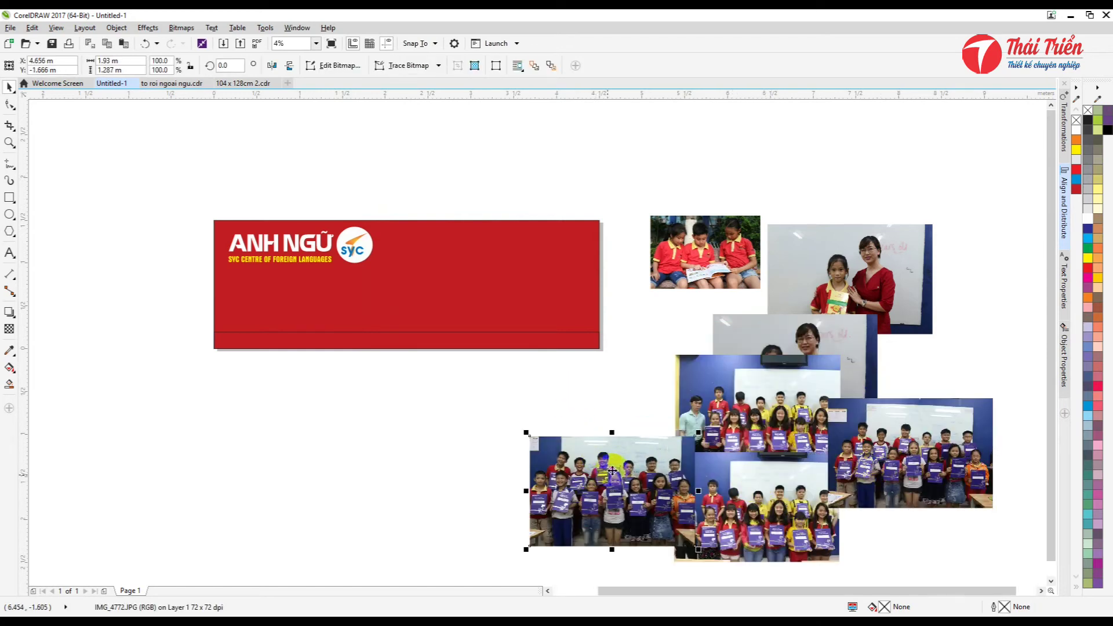
pyautogui.moveTo(613, 470); pyautogui.dragTo(526, 470)
pyautogui.moveTo(724, 494); pyautogui.dragTo(674, 509)
pyautogui.moveTo(780, 389); pyautogui.dragTo(633, 396)
pyautogui.moveTo(824, 362); pyautogui.dragTo(816, 399)
pyautogui.moveTo(836, 265); pyautogui.dragTo(907, 255)
pyautogui.moveTo(725, 251); pyautogui.dragTo(787, 290)
pyautogui.click(729, 220)
pyautogui.click(881, 271)
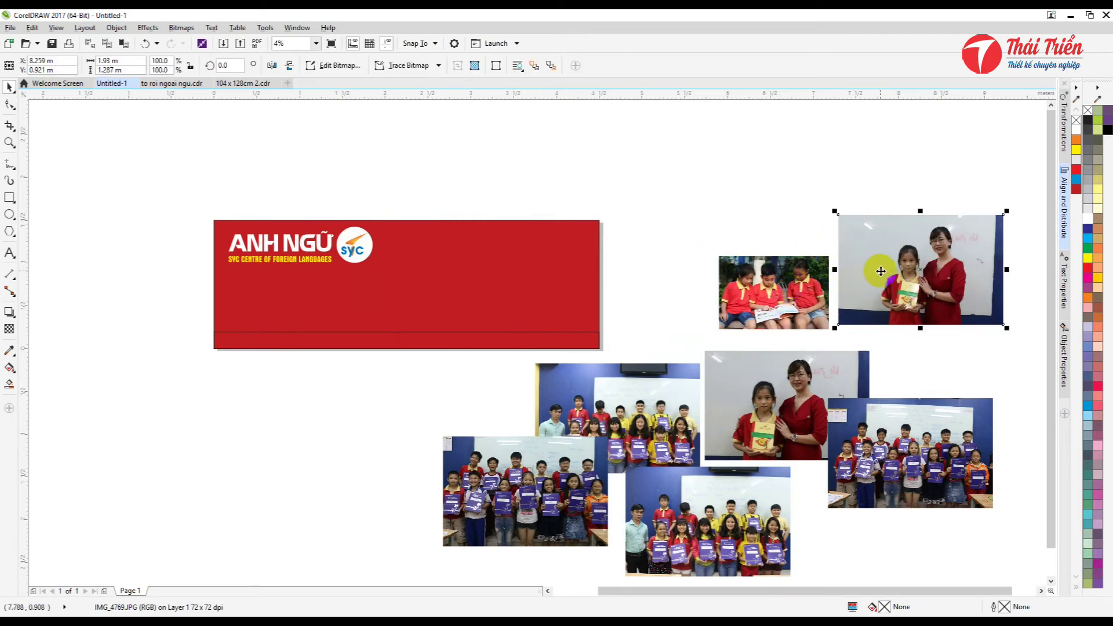
pyautogui.click(810, 229)
# Line up two class photos beneath the banner and move IMG_4774.JPG to the right of the lower teacher-and-student photo
pyautogui.moveTo(533, 468); pyautogui.dragTo(454, 396)
pyautogui.moveTo(755, 516); pyautogui.dragTo(320, 414)
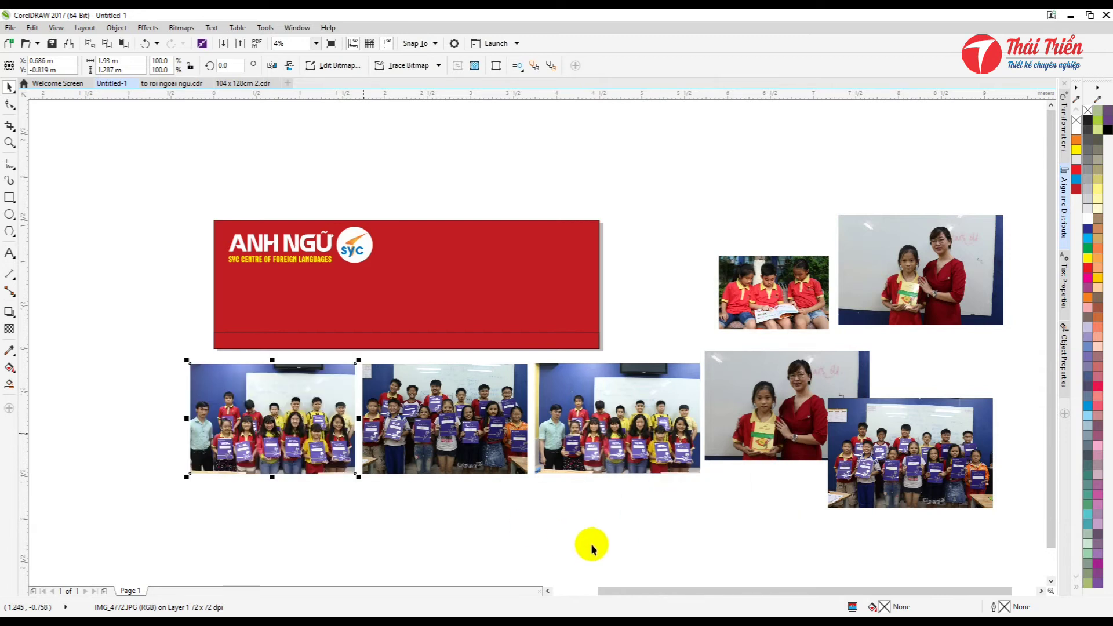
pyautogui.moveTo(894, 464); pyautogui.dragTo(948, 416)
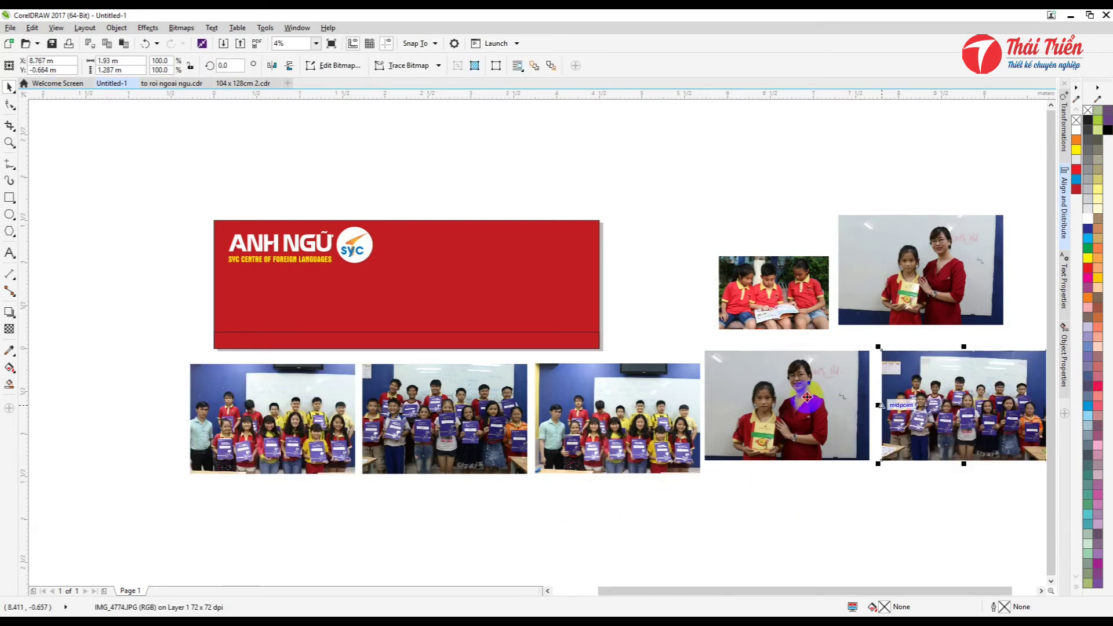
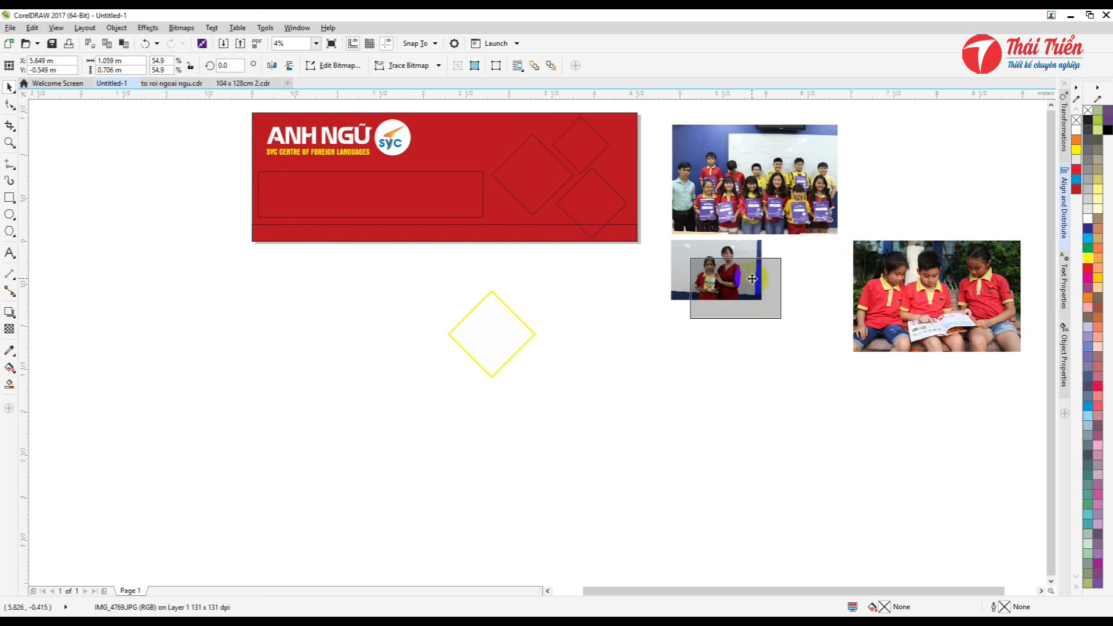
# Enlarge the teacher-and-student photo to about 1.84 m wide and position it directly below the class group photo
pyautogui.moveTo(786, 322); pyautogui.dragTo(805, 334)
pyautogui.click(799, 292)
pyautogui.click(745, 280)
pyautogui.moveTo(759, 269); pyautogui.dragTo(787, 280)
pyautogui.click(929, 289)
pyautogui.click(872, 379)
pyautogui.click(748, 200)
pyautogui.click(551, 282)
pyautogui.scroll(1, 510, 316)
pyautogui.scroll(-1, 570, 337)
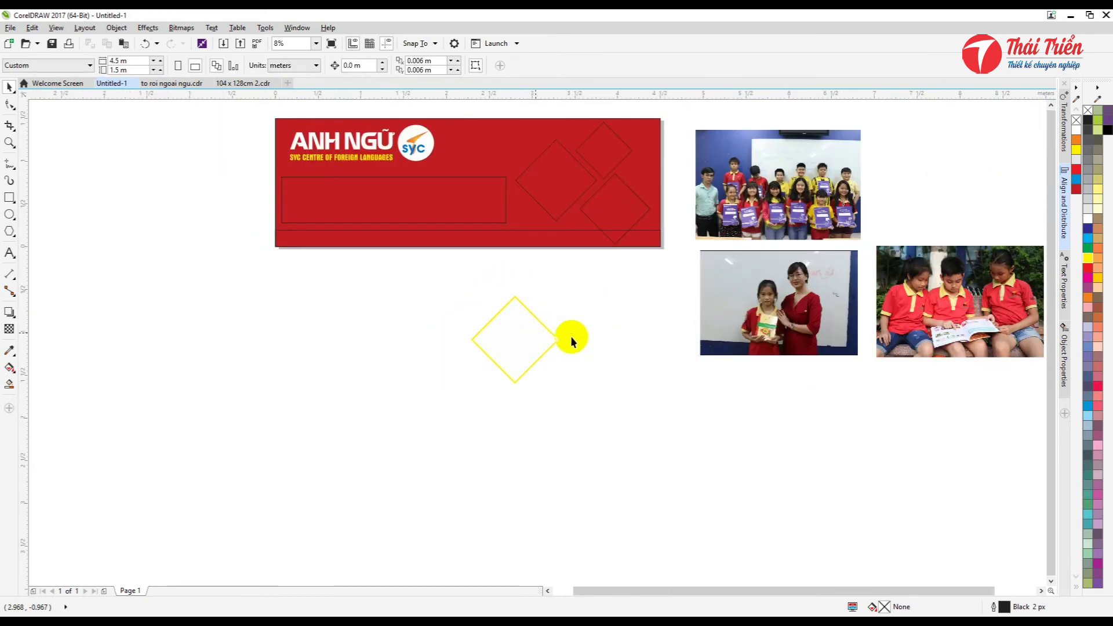
pyautogui.scroll(2, 493, 281)
pyautogui.scroll(-2, 551, 333)
pyautogui.scroll(2, 565, 348)
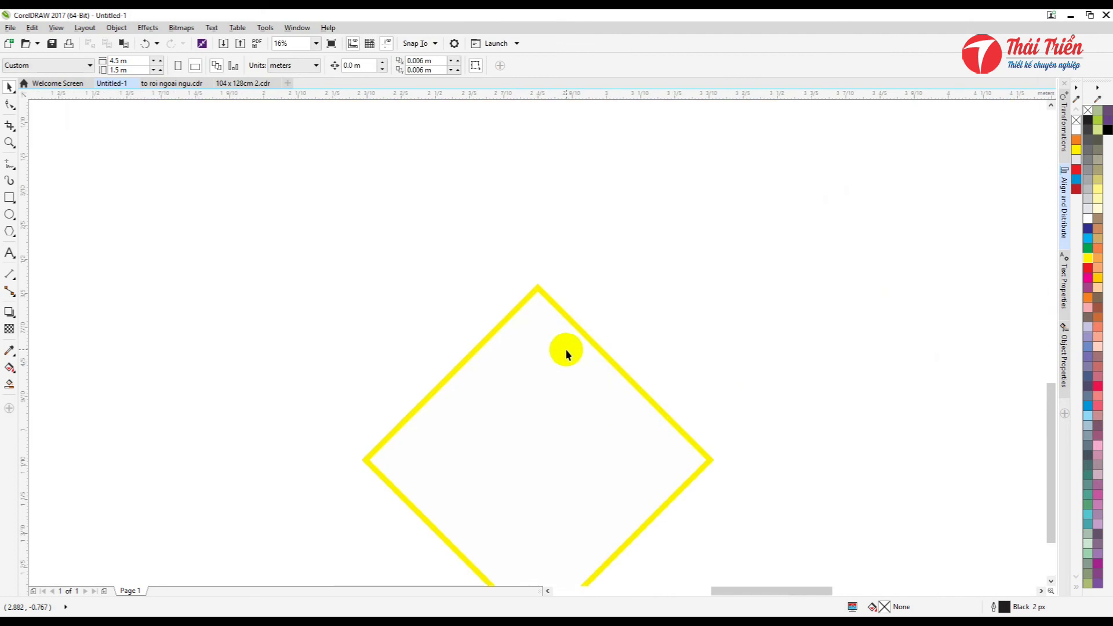
pyautogui.scroll(-1, 466, 312)
pyautogui.scroll(-1, 470, 315)
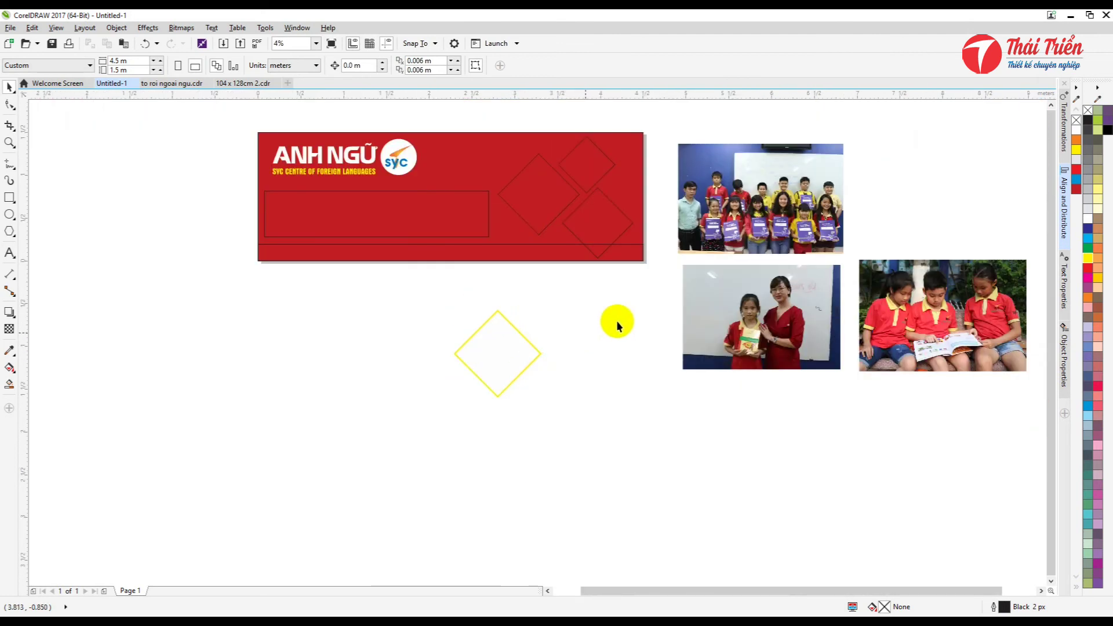
# Brighten the class group photo with the Image Adjustment Lab, setting brightness to 39 and contrast to 18
pyautogui.click(745, 206)
pyautogui.click(189, 28)
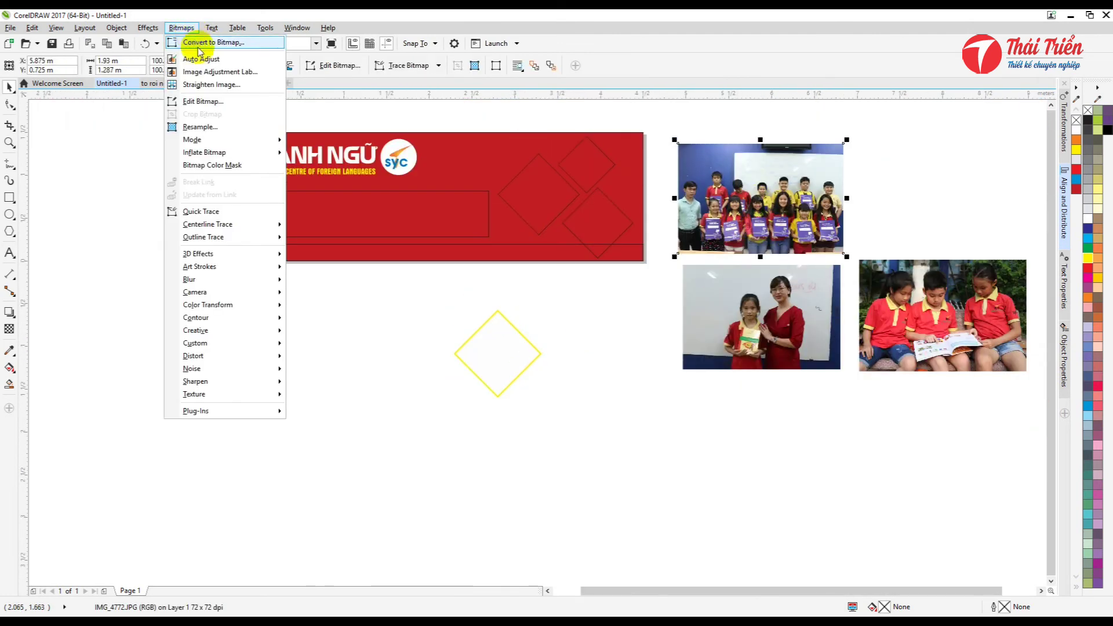
pyautogui.click(213, 72)
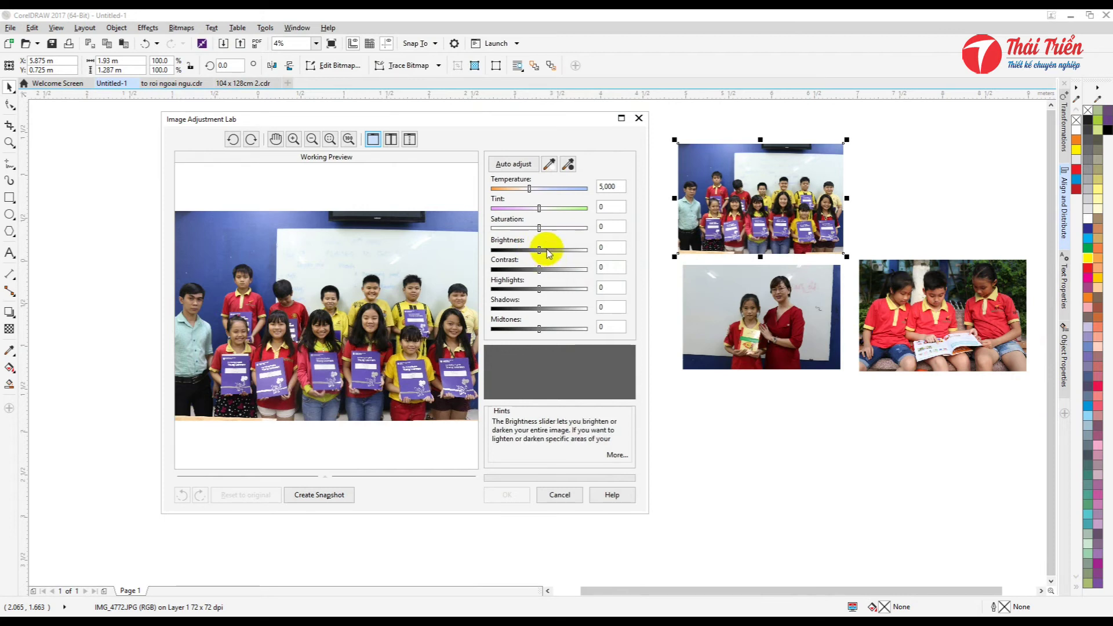
pyautogui.click(547, 250)
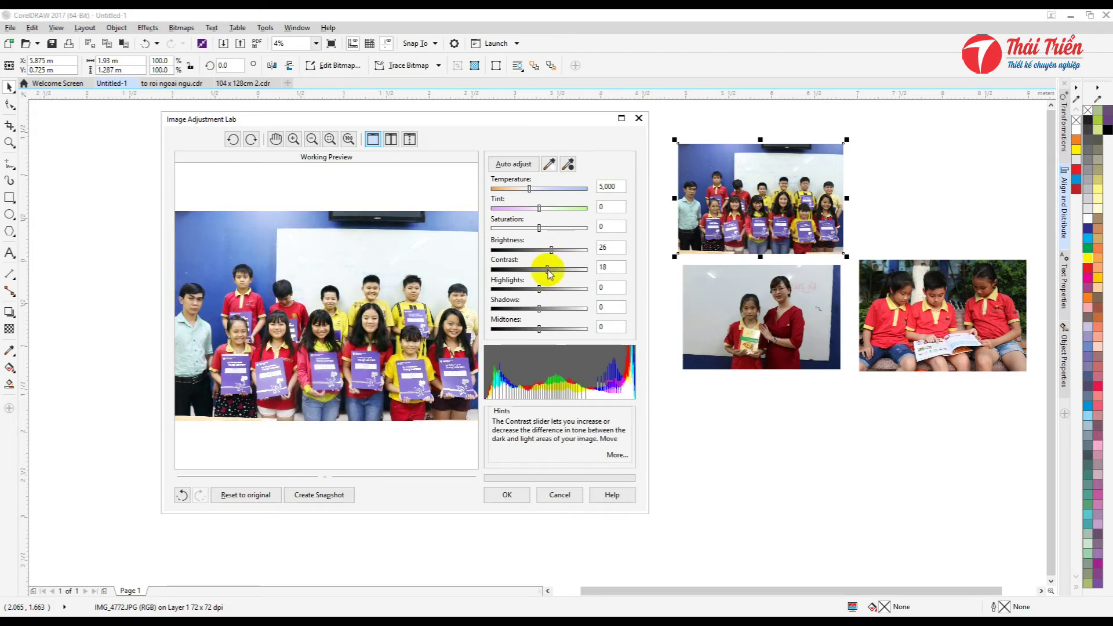
pyautogui.scroll(2, 371, 330)
pyautogui.moveTo(283, 337); pyautogui.dragTo(174, 287)
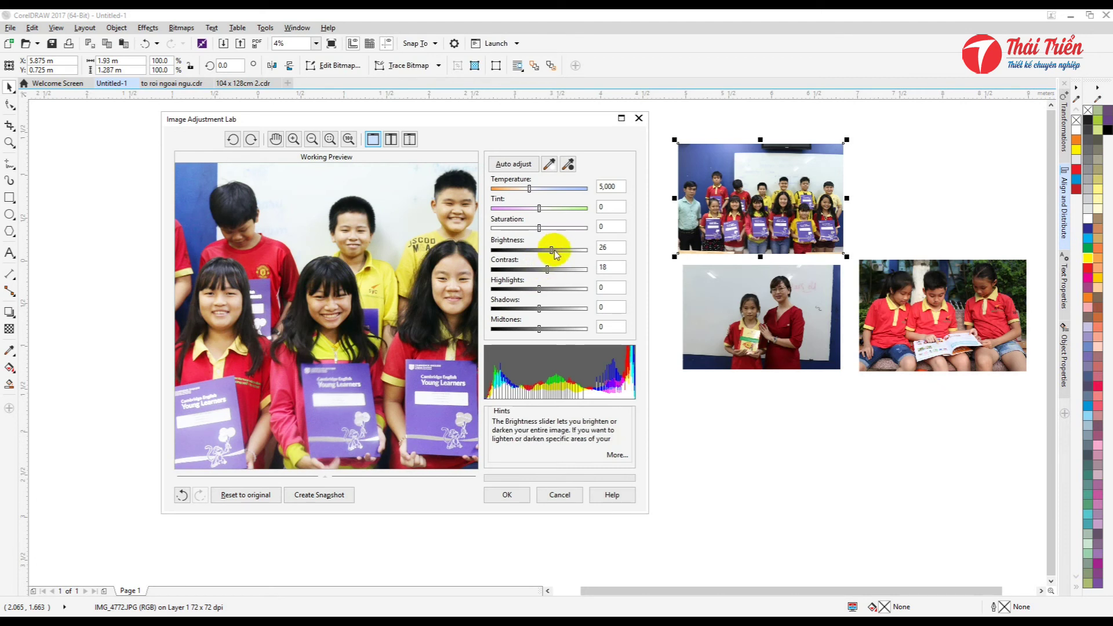
pyautogui.moveTo(411, 300); pyautogui.dragTo(449, 289)
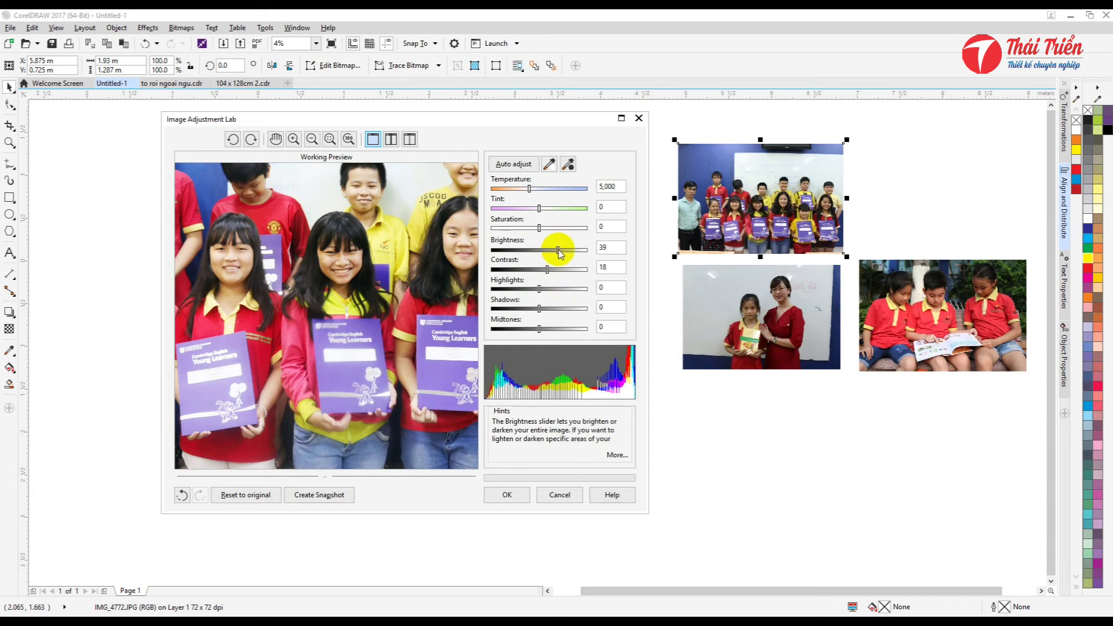
pyautogui.click(507, 495)
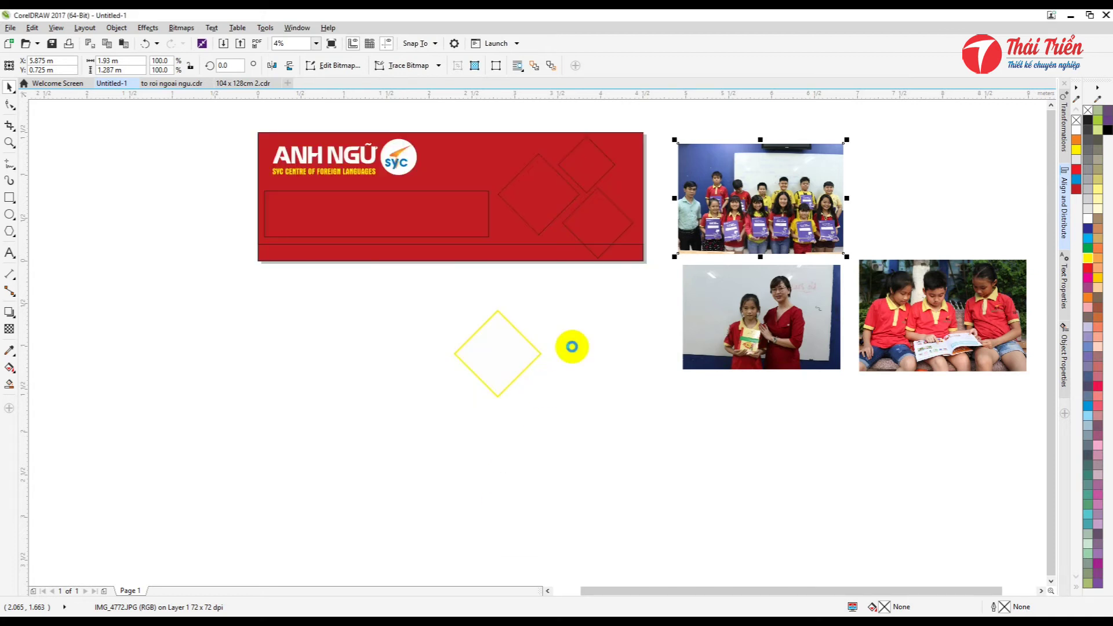
# Adjust the teacher-and-student photo in the Image Adjustment Lab to brightness 30 and contrast 15
pyautogui.click(771, 325)
pyautogui.click(182, 27)
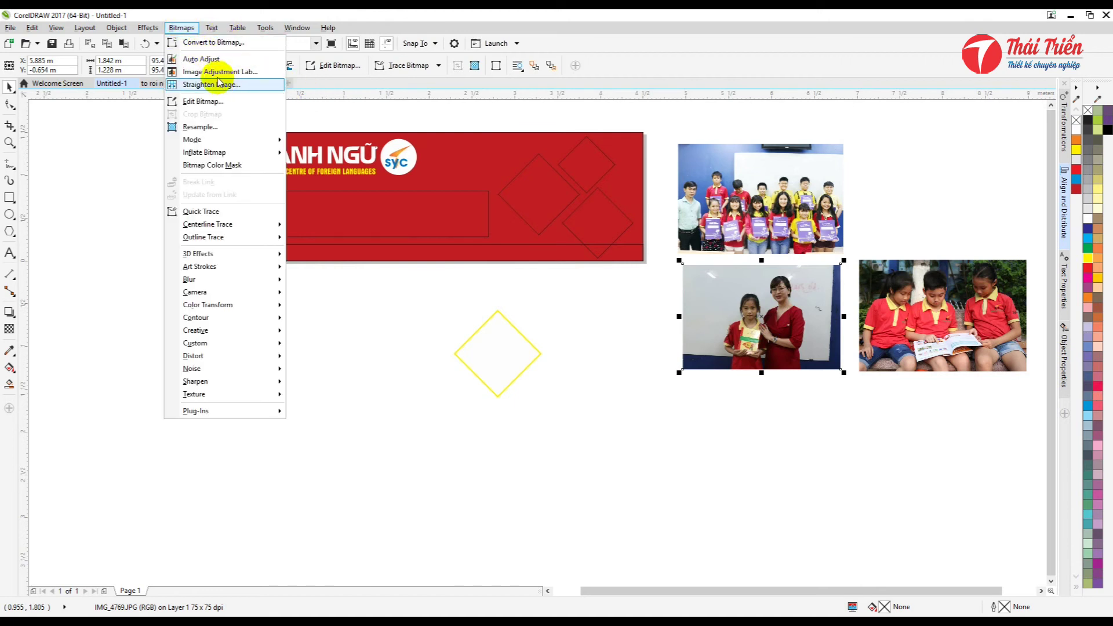
pyautogui.click(219, 72)
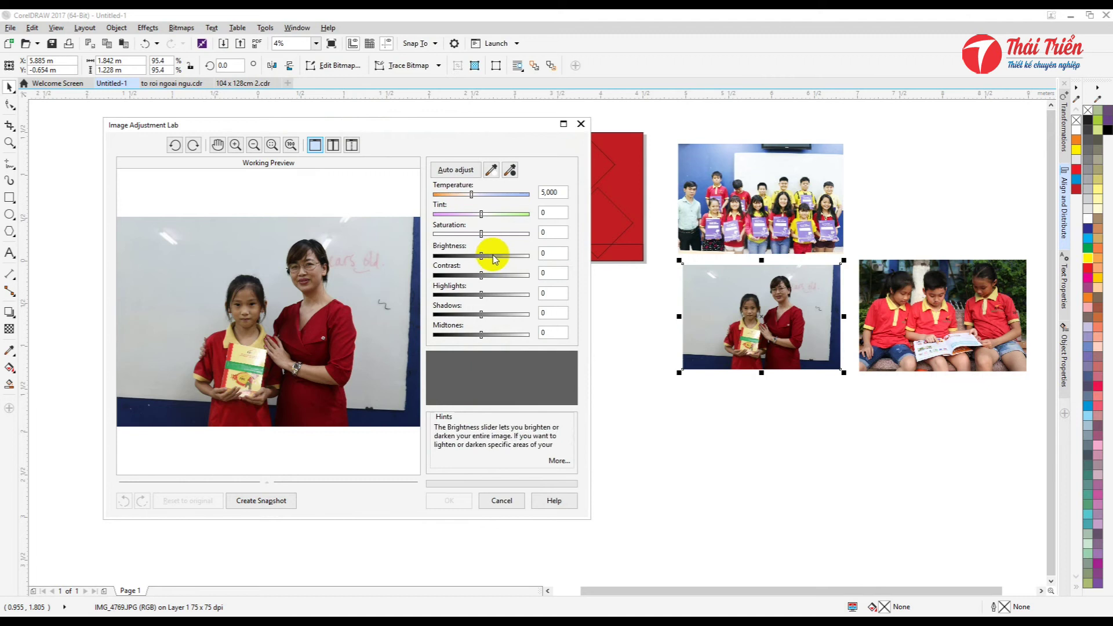
pyautogui.moveTo(492, 257); pyautogui.dragTo(497, 259)
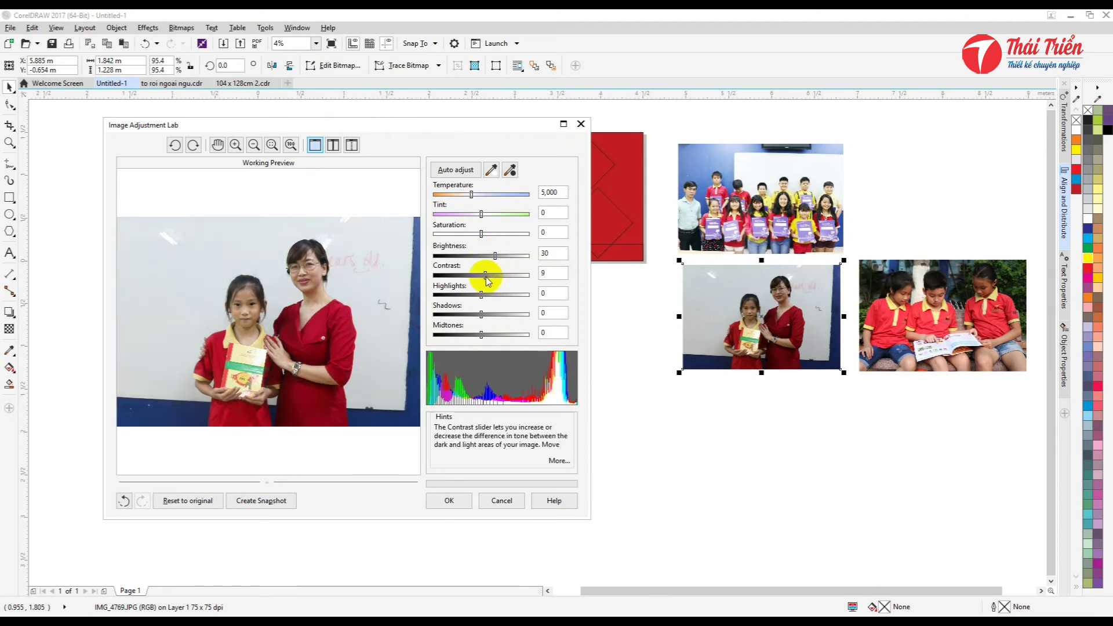
pyautogui.moveTo(487, 280); pyautogui.dragTo(497, 269)
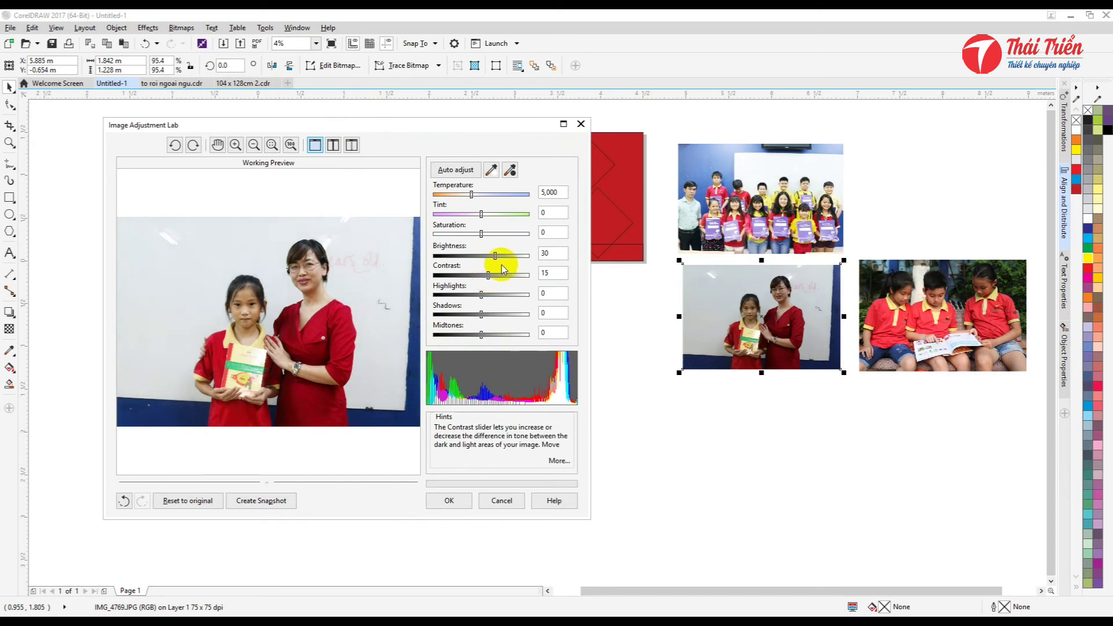
pyautogui.click(453, 498)
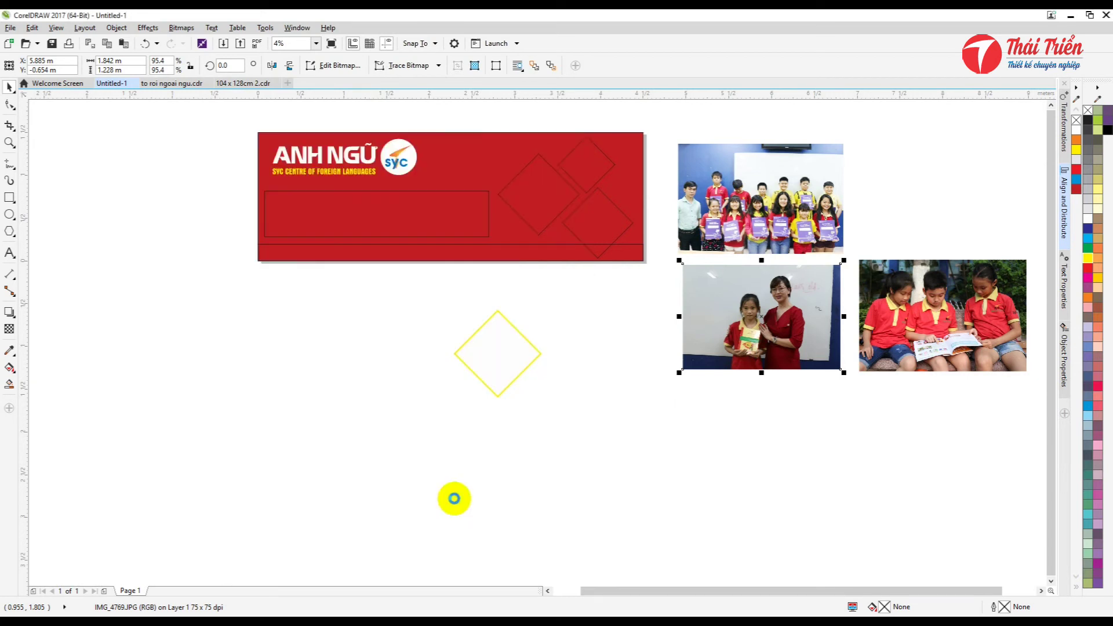
# Adjust the photo of three children reading in the Image Adjustment Lab to brightness 43 and contrast 9
pyautogui.scroll(4, 815, 316)
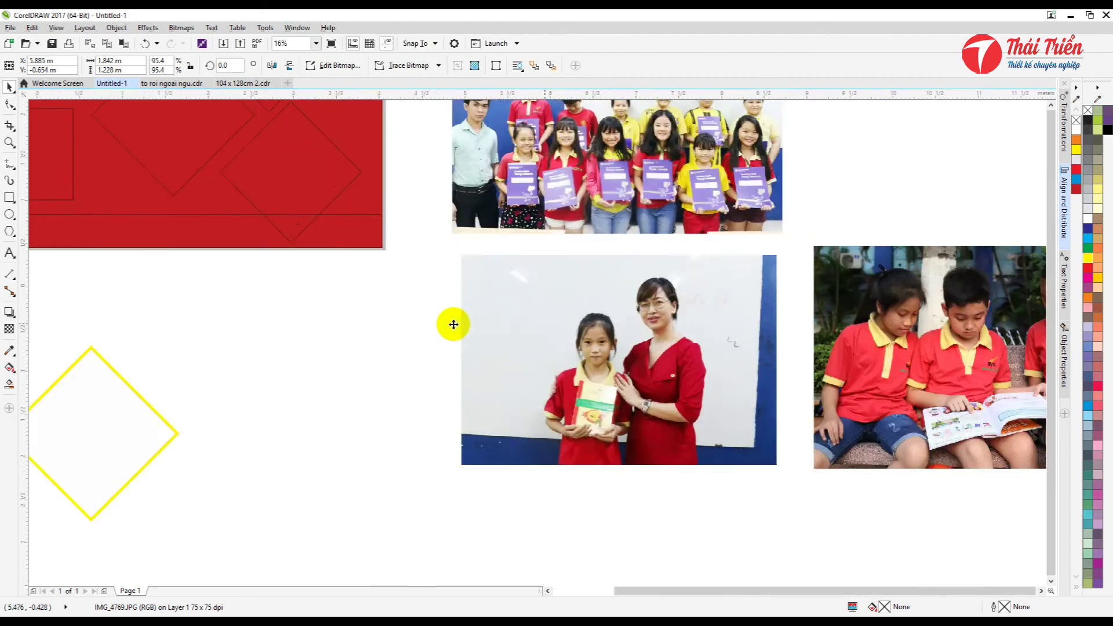
pyautogui.scroll(-2, 453, 324)
pyautogui.click(676, 318)
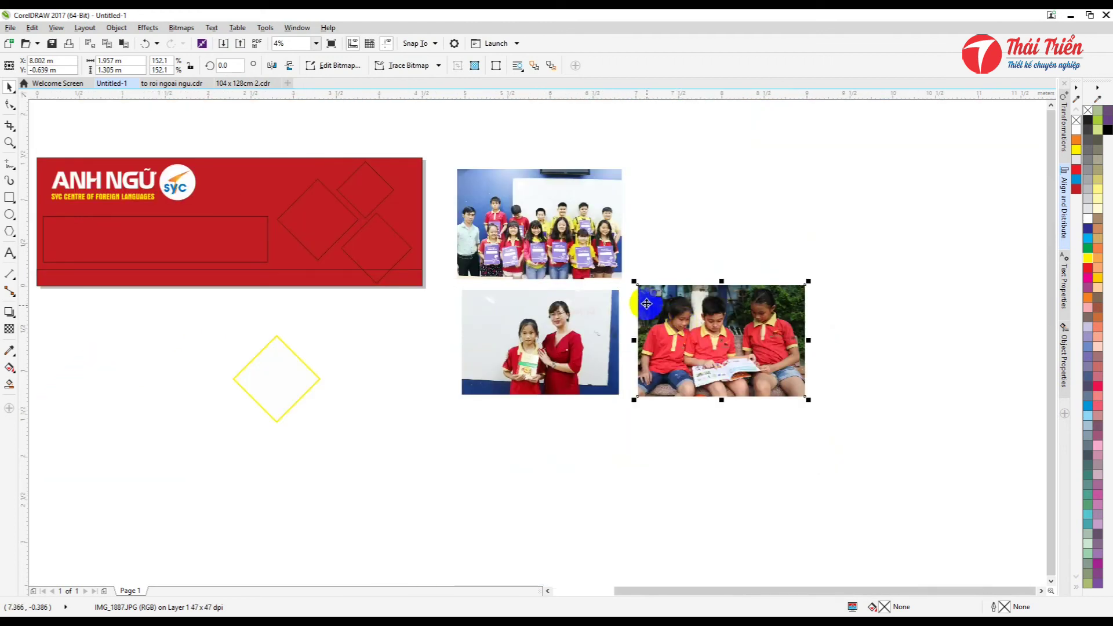
pyautogui.click(181, 27)
pyautogui.click(214, 71)
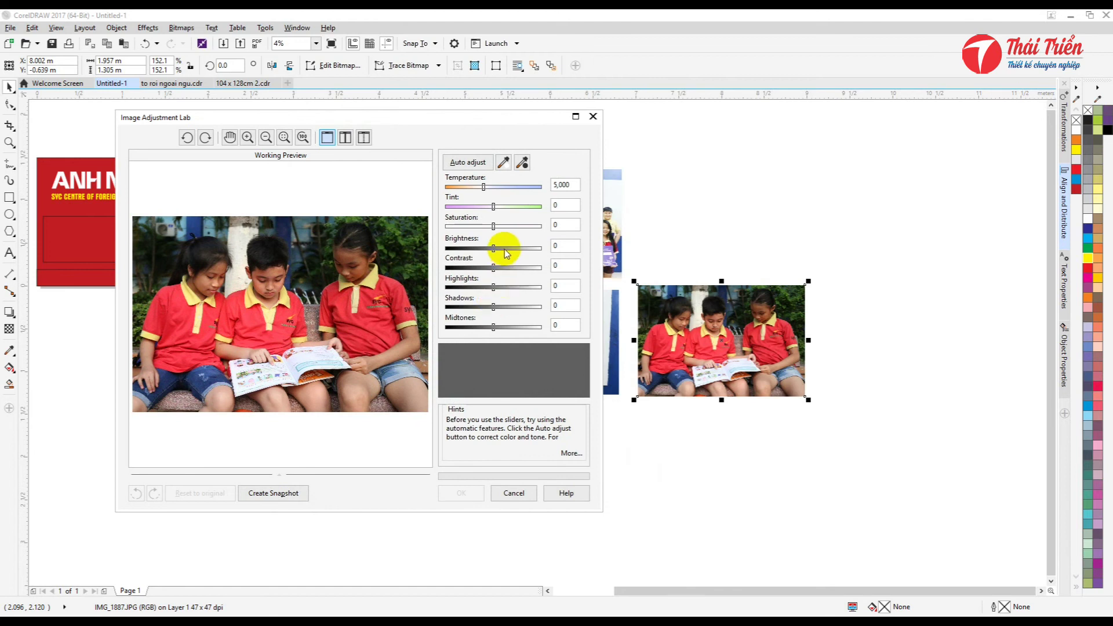
pyautogui.moveTo(505, 250)
pyautogui.mouseDown()
pyautogui.moveTo(502, 269)
pyautogui.moveTo(514, 249)
pyautogui.moveTo(497, 267)
pyautogui.mouseUp()
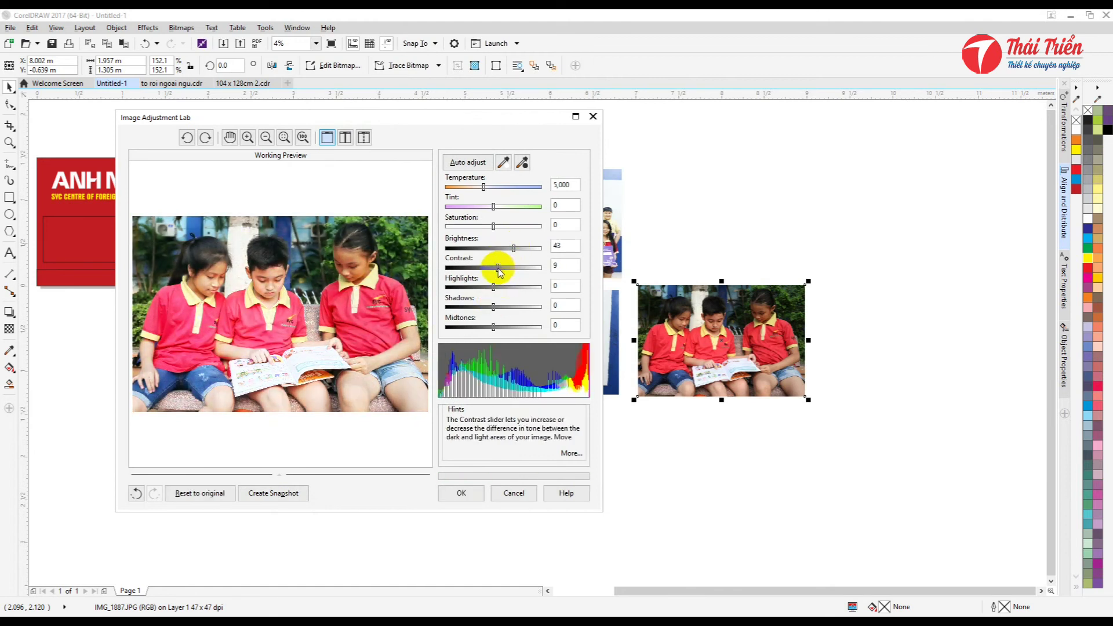
pyautogui.click(463, 494)
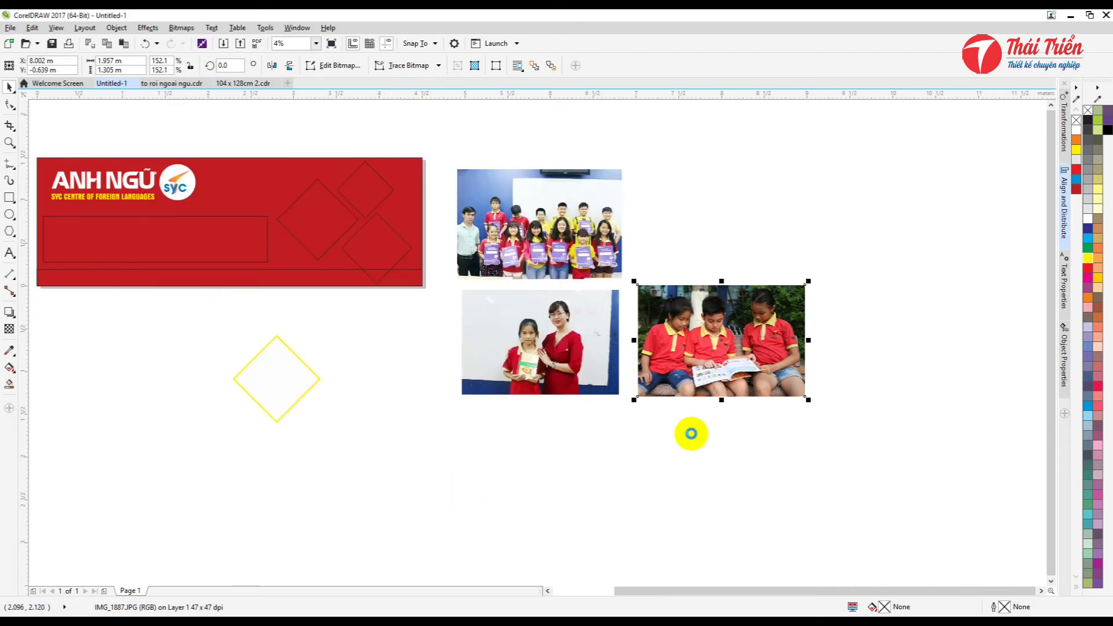
# Examine the three adjusted photos up close and compare them beside the banner
pyautogui.scroll(2, 717, 323)
pyautogui.scroll(-3, 718, 324)
pyautogui.click(687, 409)
pyautogui.click(633, 335)
pyautogui.scroll(2, 633, 335)
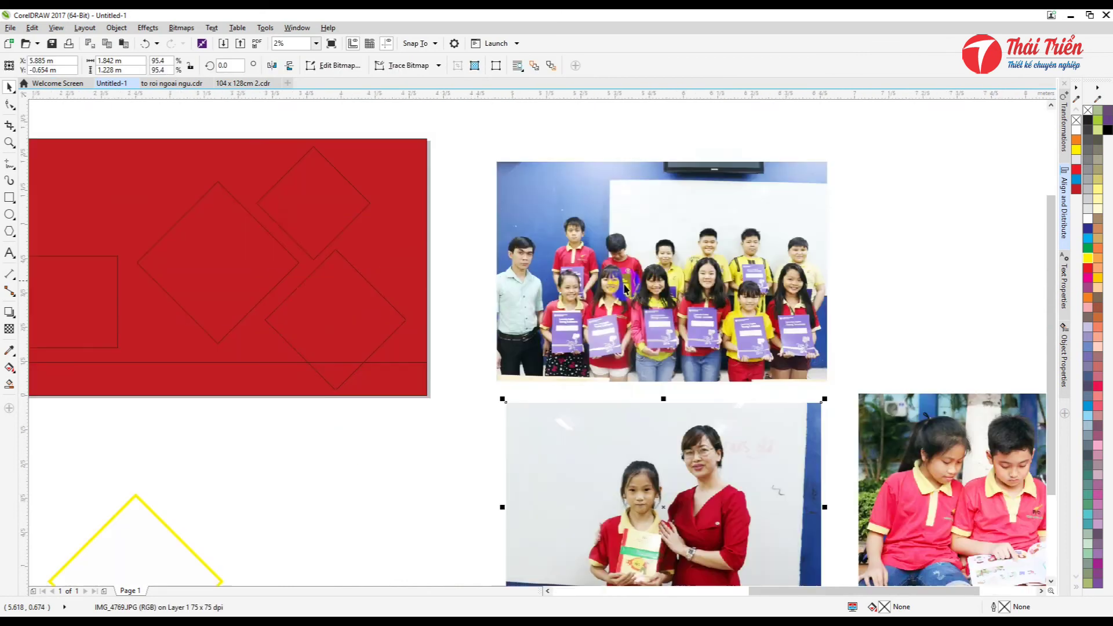
pyautogui.click(573, 363)
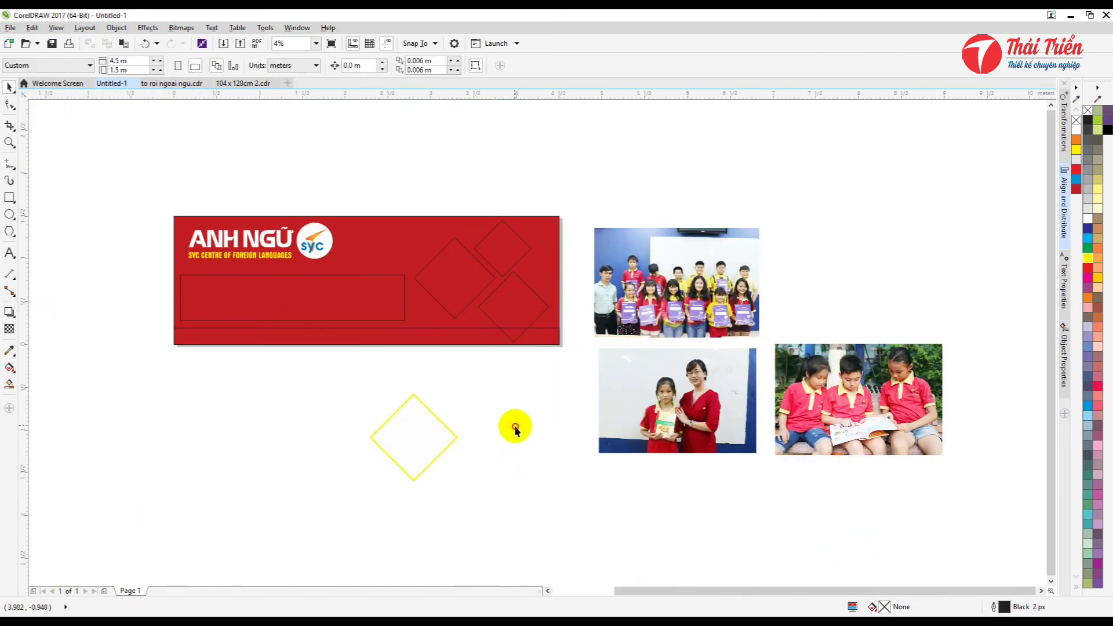
pyautogui.scroll(2, 515, 429)
pyautogui.scroll(-4, 420, 458)
# PowerClip the class group photo inside the yellow-outlined diamond below the banner
pyautogui.click(465, 413)
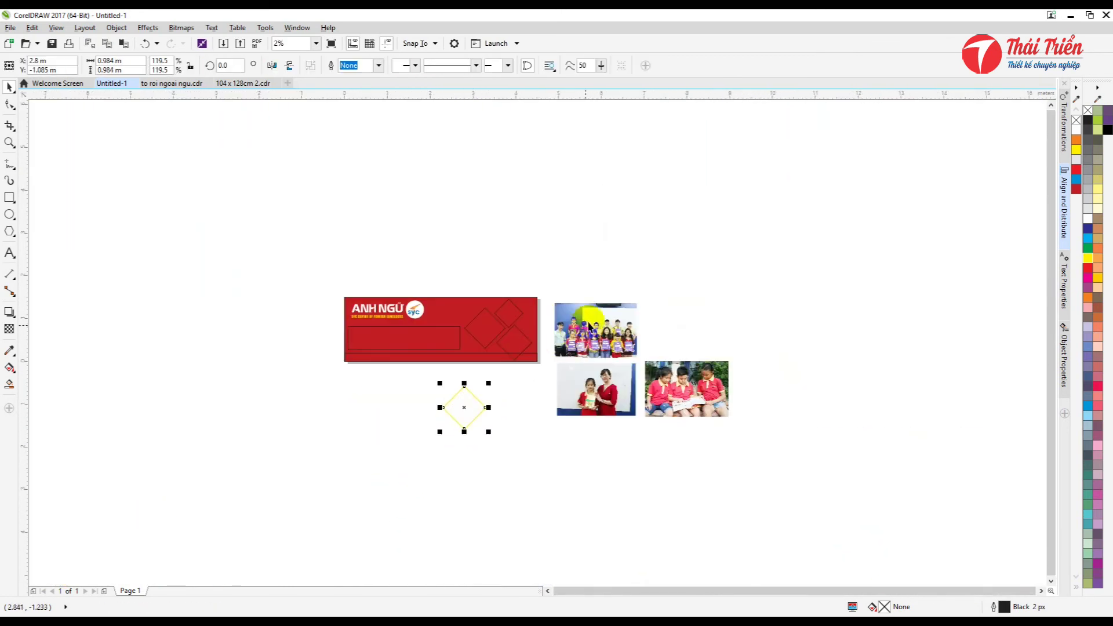
pyautogui.click(589, 328)
pyautogui.rightClick(580, 327)
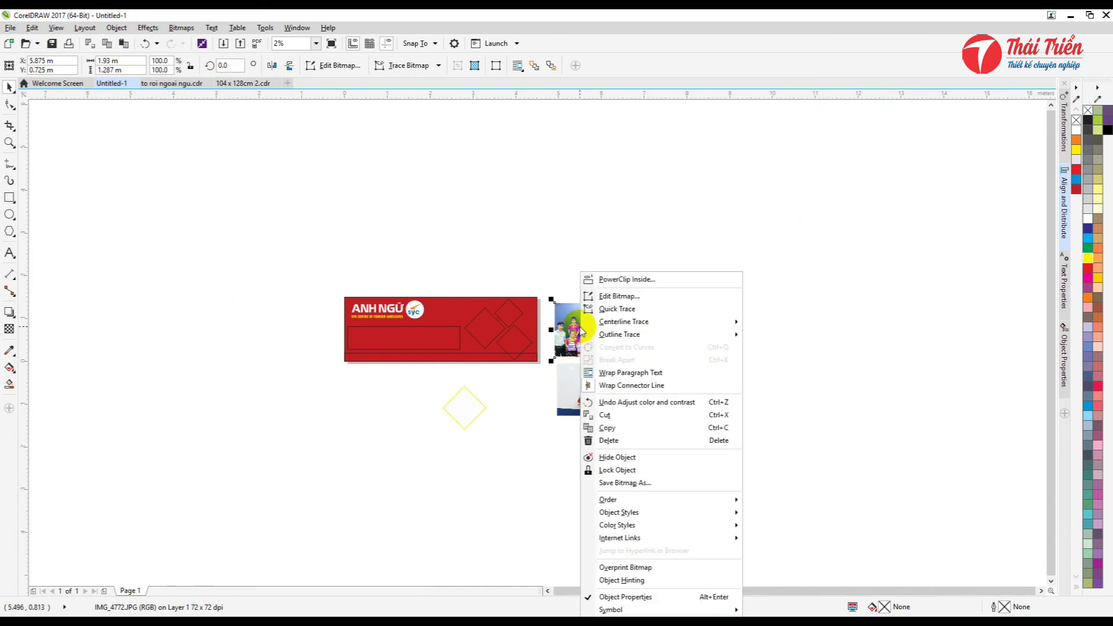
pyautogui.click(604, 281)
pyautogui.click(465, 413)
pyautogui.scroll(3, 464, 412)
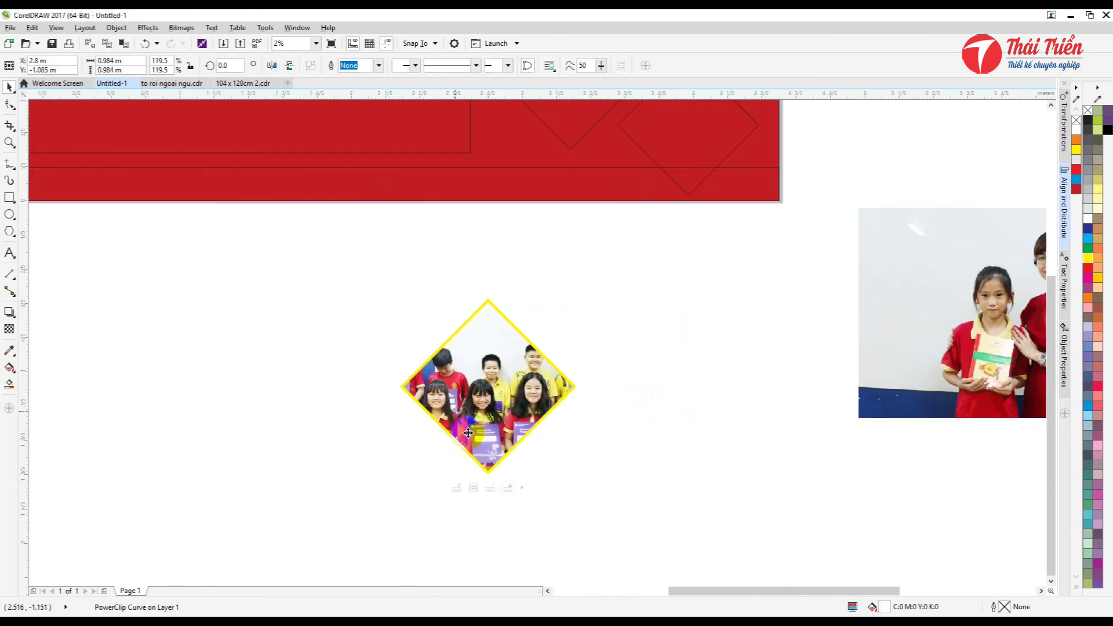
# Select the group photo inside the diamond frame and scale it down proportionally to about 1.52 m wide
pyautogui.click(474, 489)
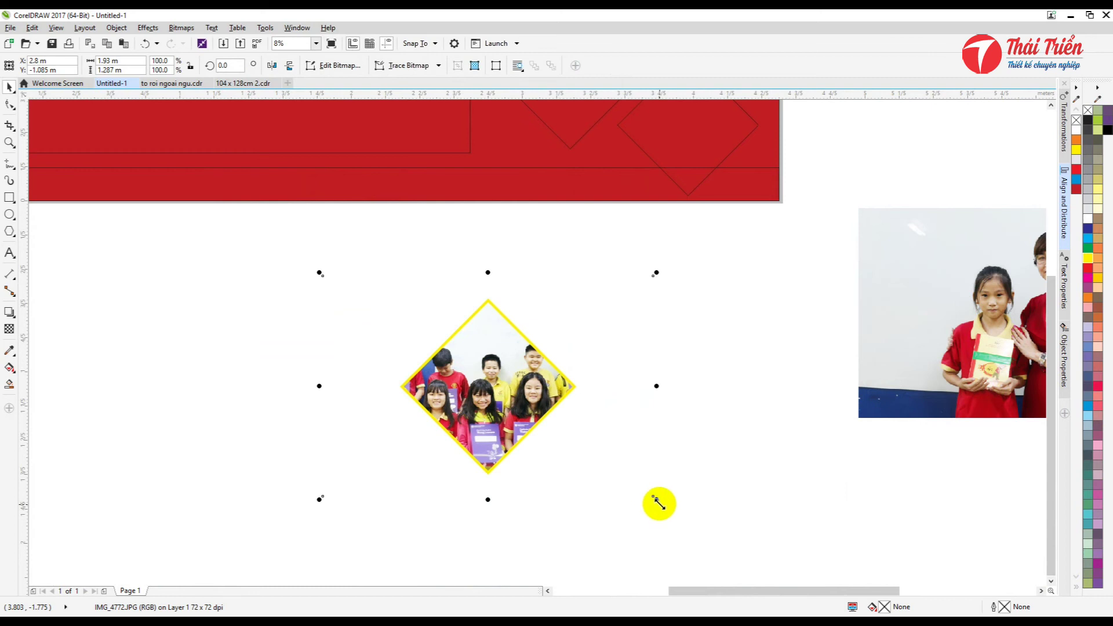
pyautogui.click(571, 311)
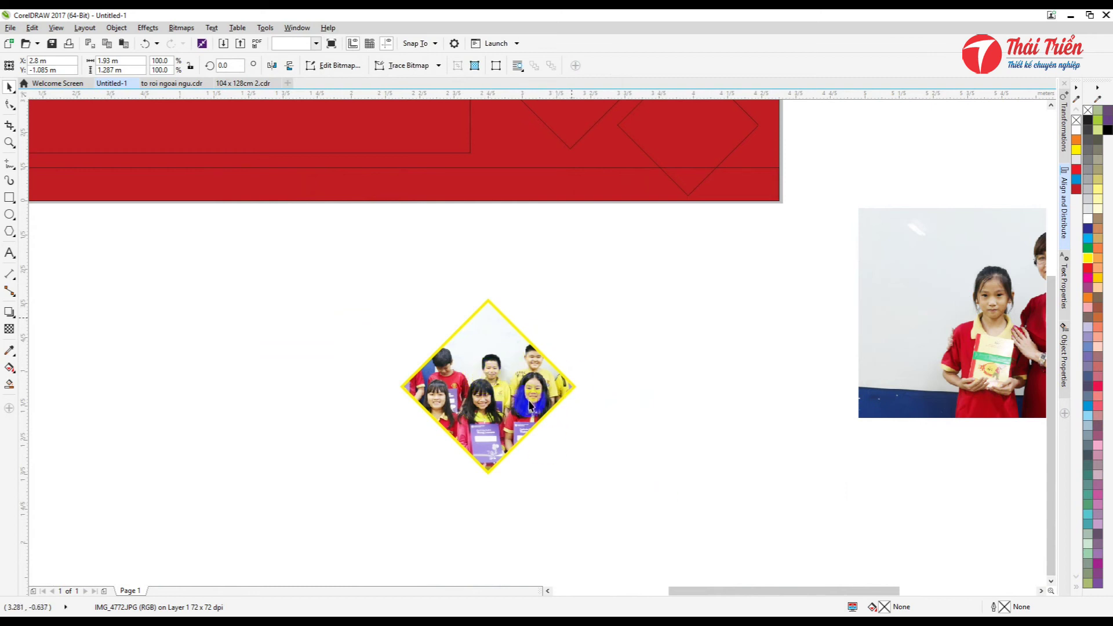
pyautogui.click(525, 390)
pyautogui.click(474, 488)
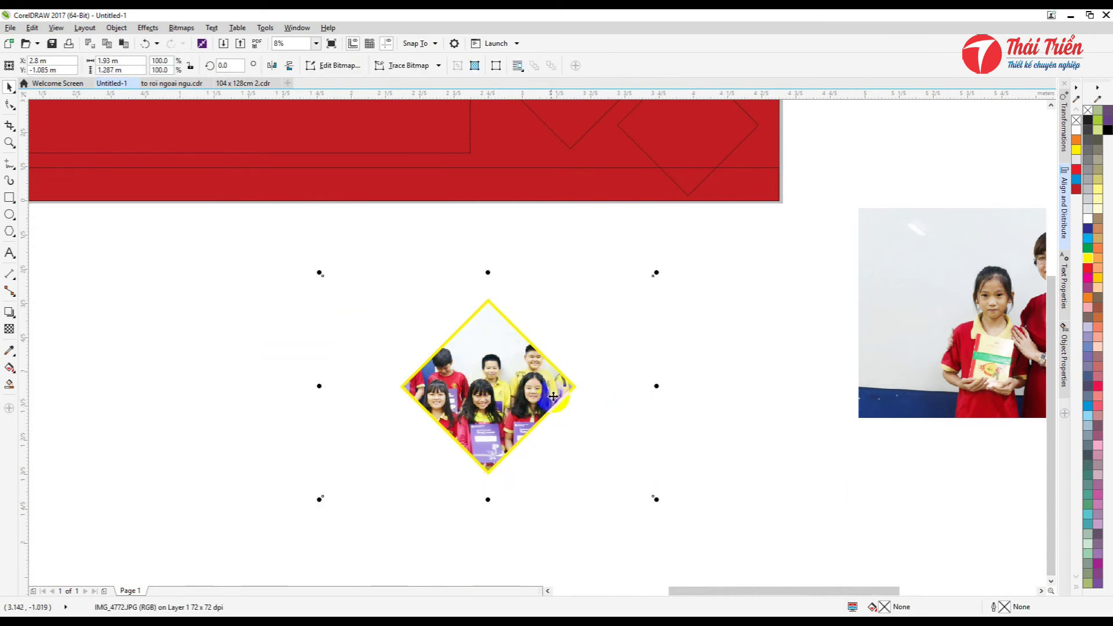
pyautogui.click(699, 388)
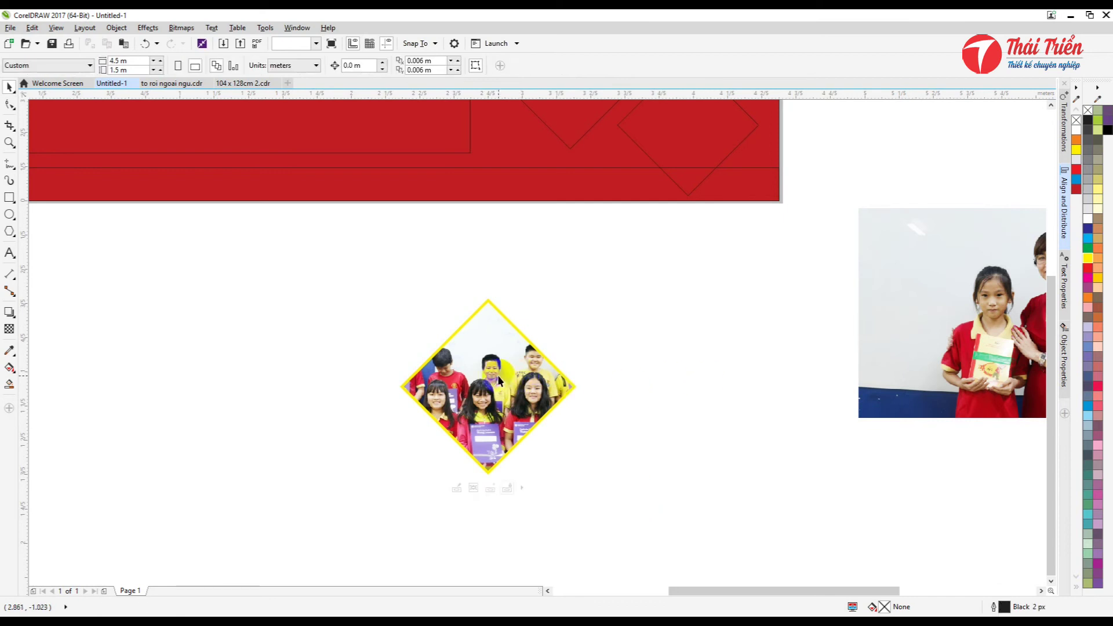
pyautogui.click(497, 375)
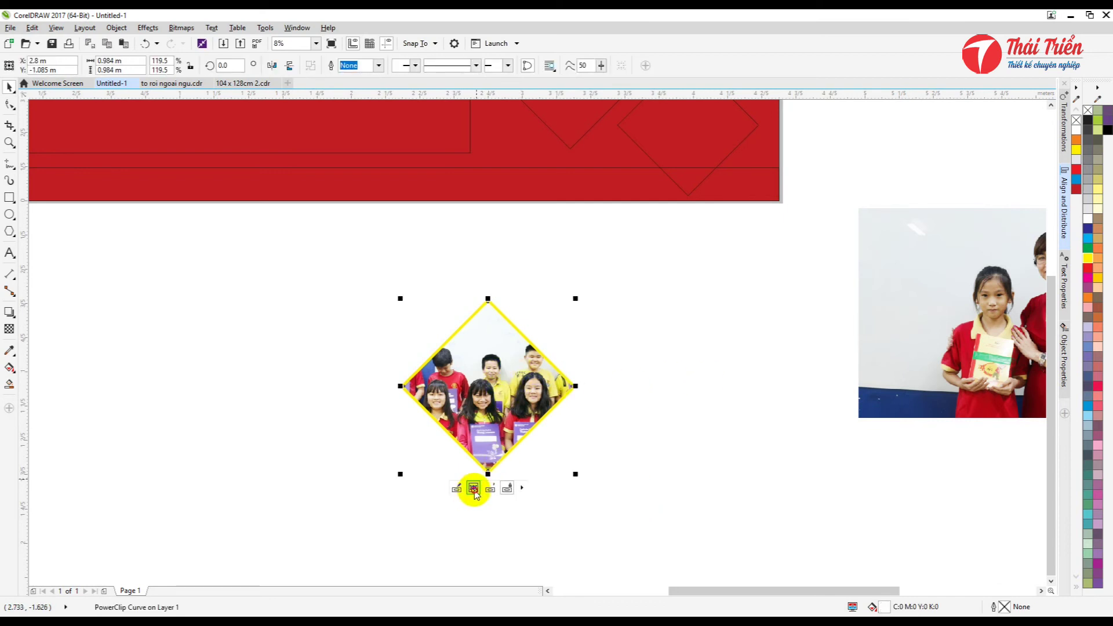
pyautogui.click(474, 488)
pyautogui.moveTo(657, 500); pyautogui.dragTo(624, 487)
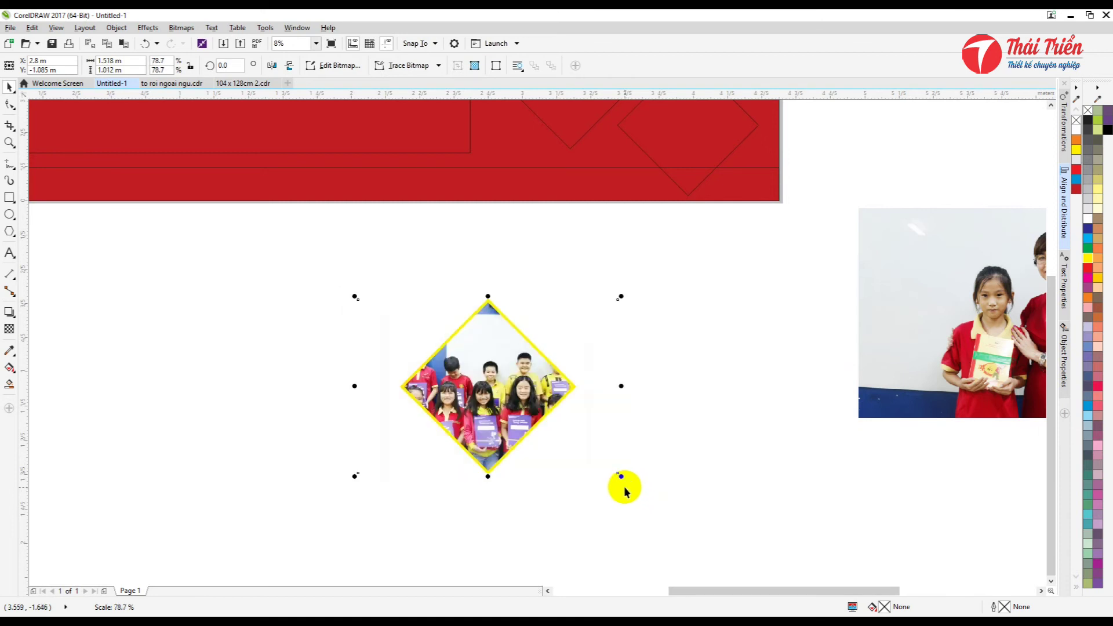
# Shift the clipped group photo rightward so the diamond frames its left-hand people, and enlarge it to about 1.6 m wide
pyautogui.moveTo(460, 393); pyautogui.dragTo(487, 387)
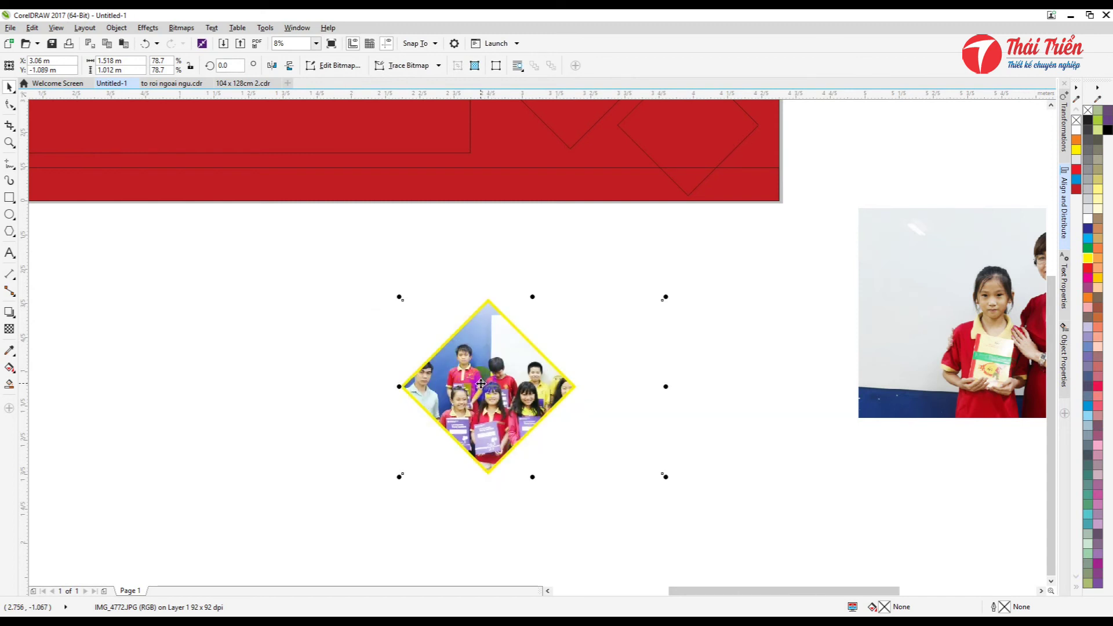
pyautogui.scroll(1, 487, 387)
pyautogui.moveTo(517, 423); pyautogui.dragTo(516, 420)
pyautogui.scroll(-1, 515, 421)
pyautogui.moveTo(702, 504); pyautogui.dragTo(709, 510)
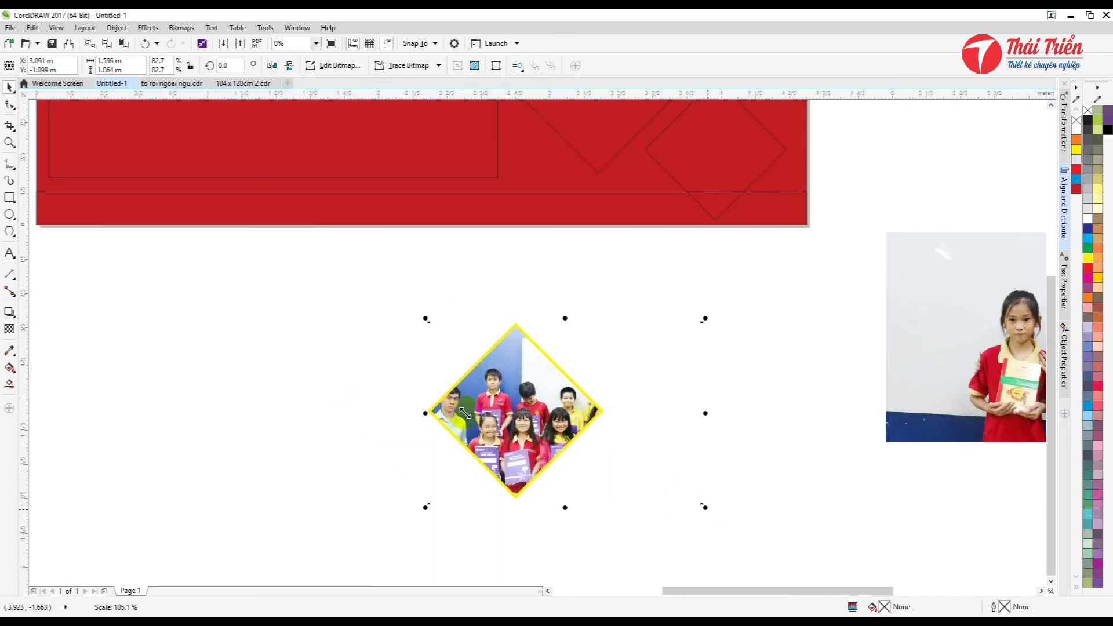
pyautogui.scroll(1, 523, 428)
pyautogui.moveTo(533, 441); pyautogui.dragTo(515, 409)
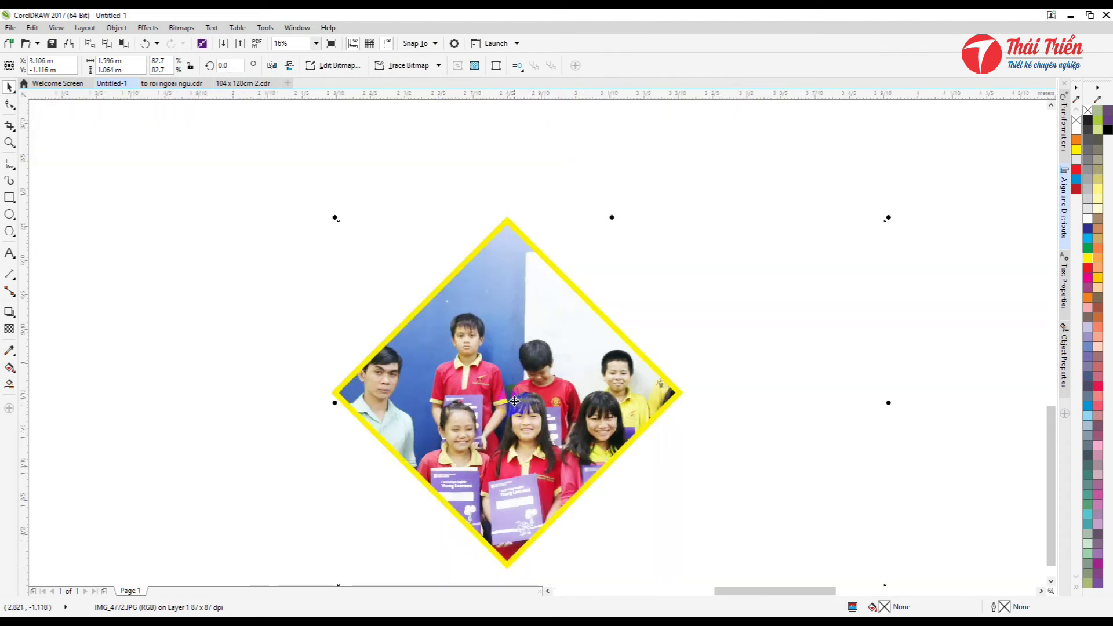
pyautogui.scroll(-1, 635, 440)
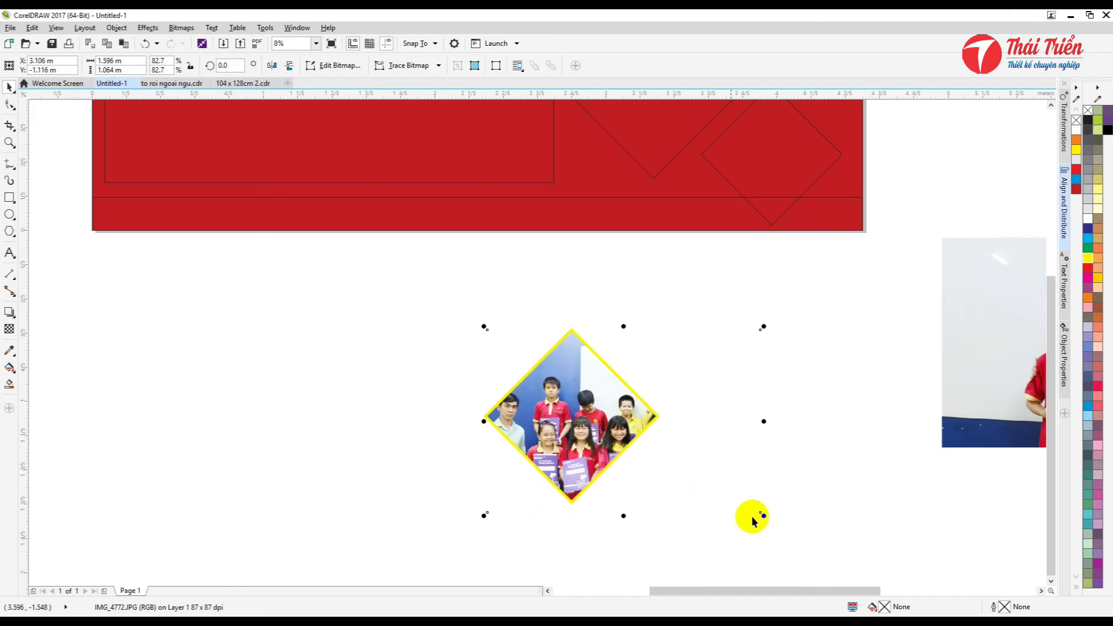
pyautogui.moveTo(763, 515); pyautogui.dragTo(765, 517)
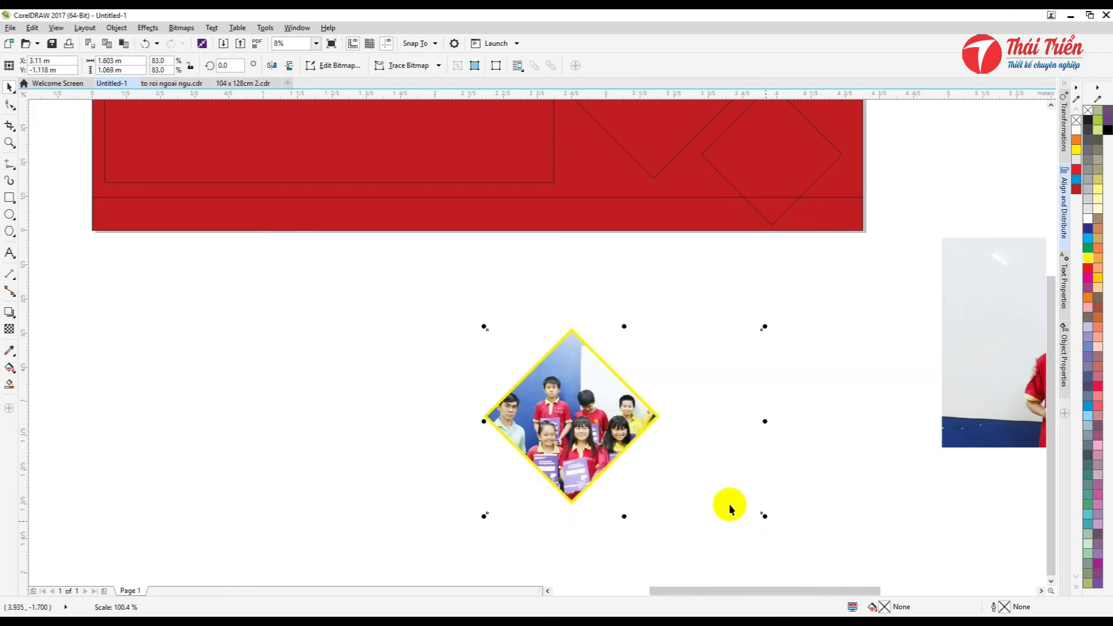
# Examine up close how the clipped group photo is framed inside the yellow diamond
pyautogui.press('Escape')
pyautogui.scroll(1, 582, 418)
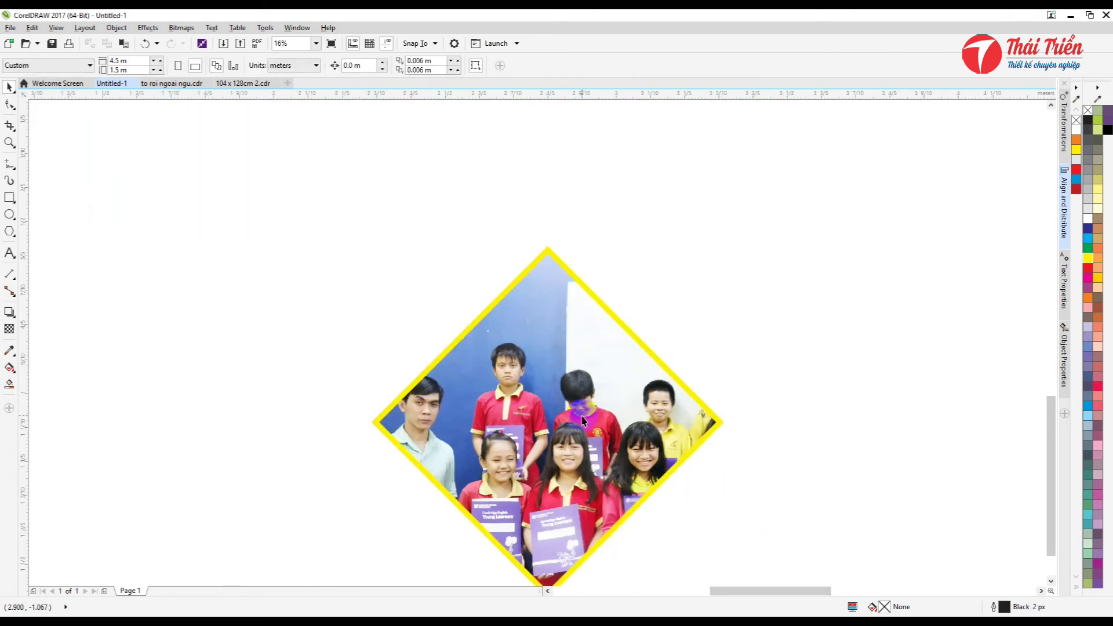
pyautogui.scroll(-1, 568, 431)
pyautogui.click(565, 438)
pyautogui.press('Escape')
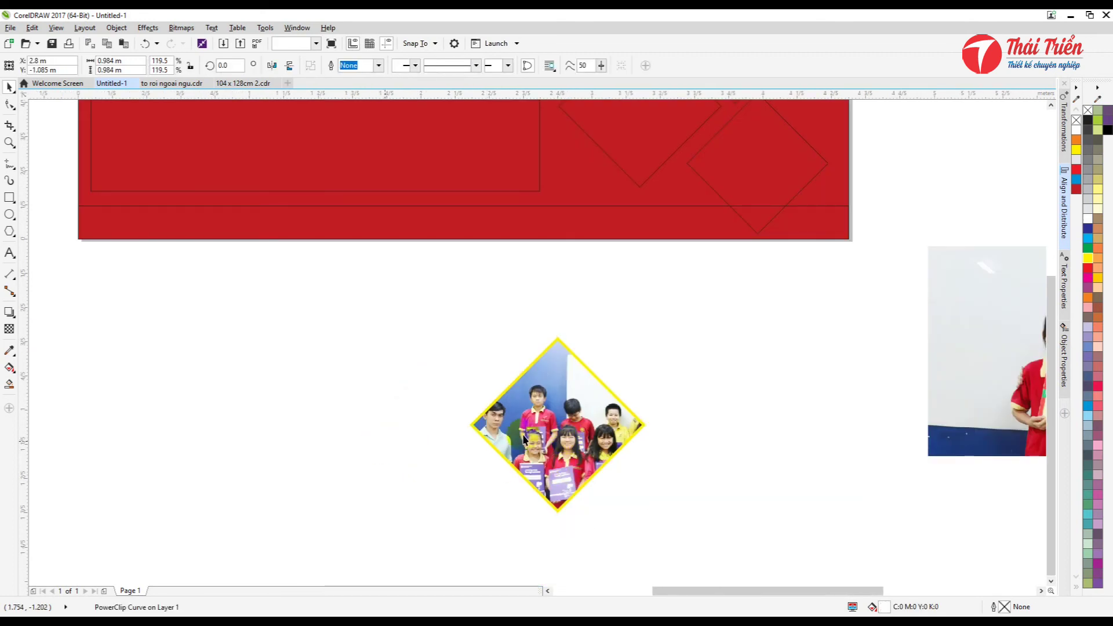
pyautogui.scroll(1, 613, 435)
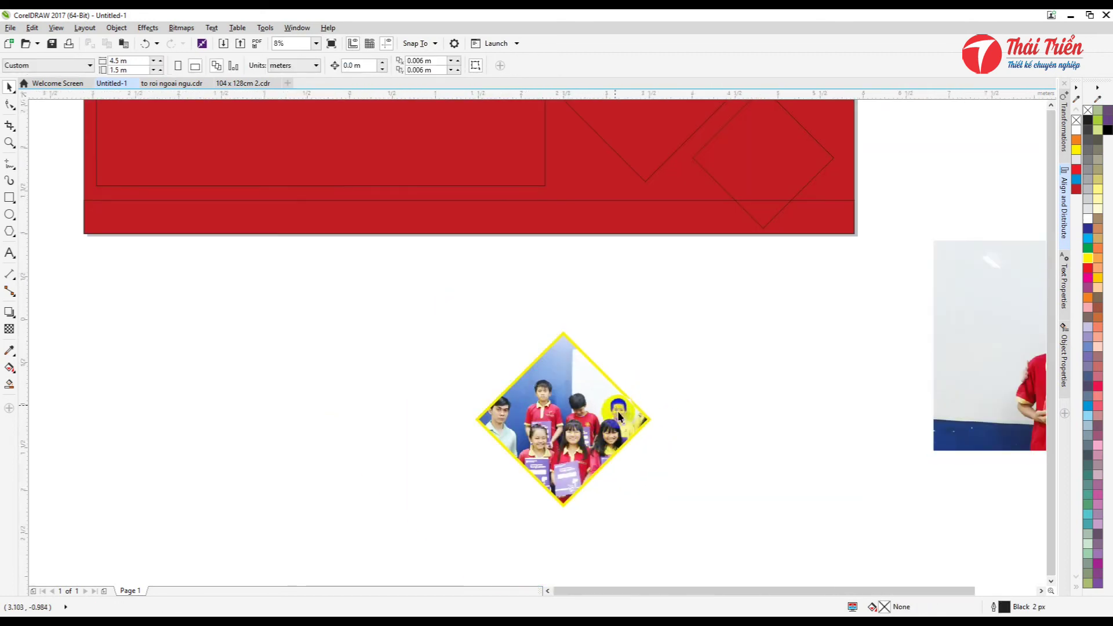
pyautogui.scroll(-1, 620, 412)
pyautogui.scroll(2, 624, 414)
pyautogui.scroll(-1, 550, 420)
pyautogui.scroll(2, 551, 420)
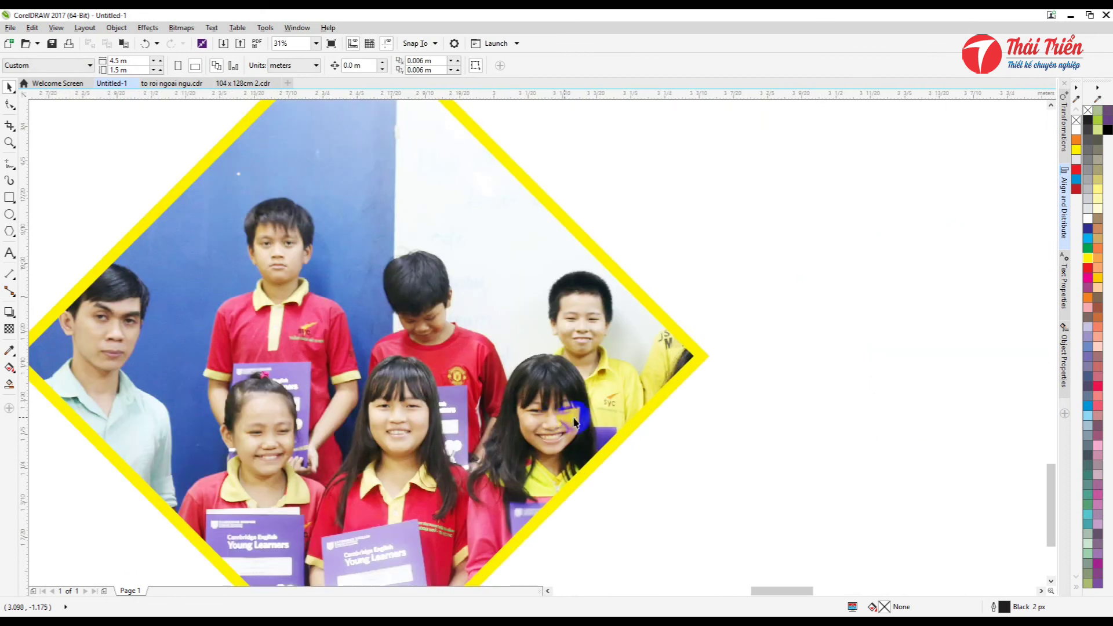
pyautogui.scroll(-2, 584, 429)
pyautogui.scroll(1, 573, 434)
pyautogui.scroll(-1, 579, 435)
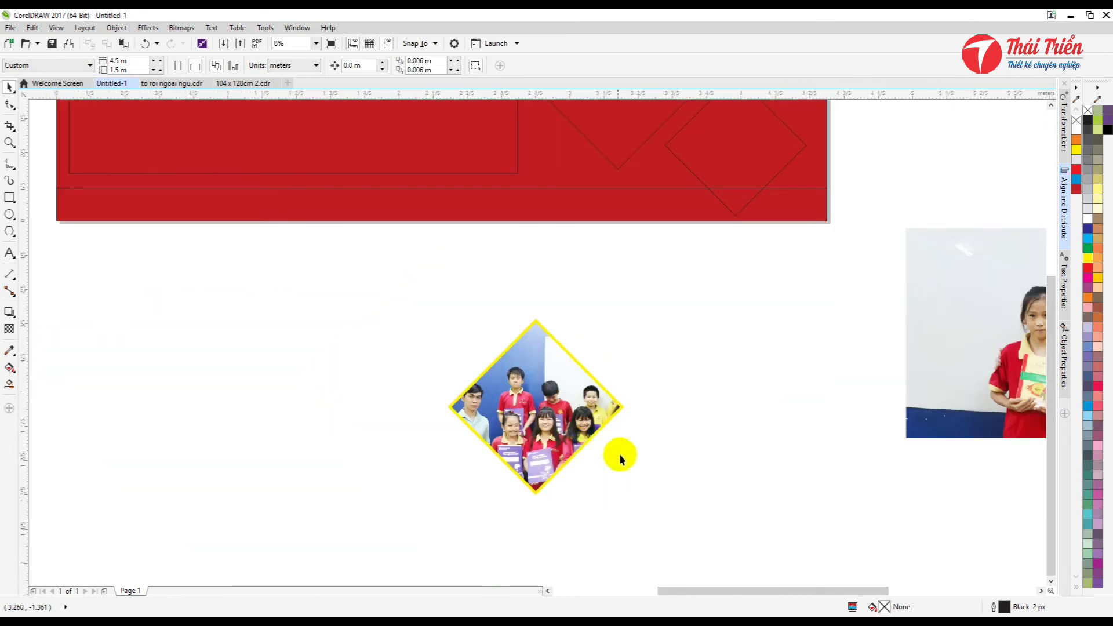
# Try shifting the clipped group photo leftward inside the diamond frame
pyautogui.click(572, 416)
pyautogui.click(520, 507)
pyautogui.scroll(1, 561, 424)
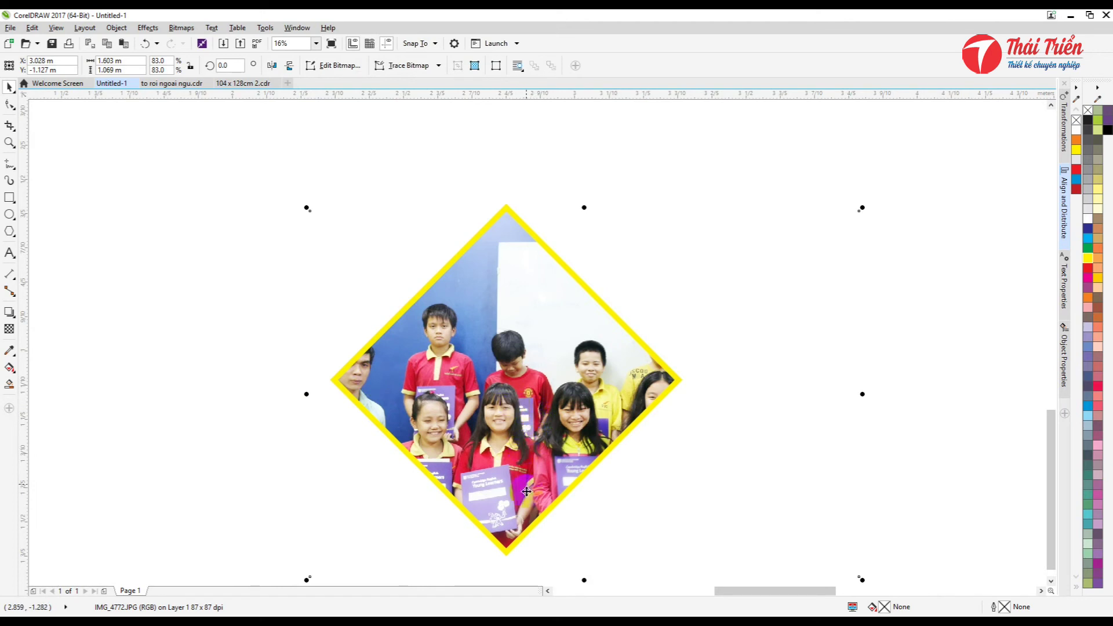
pyautogui.scroll(-1, 520, 420)
pyautogui.click(355, 391)
# Reposition the clipped group photo so the man at its left edge is inside the diamond, and enlarge it slightly
pyautogui.click(502, 395)
pyautogui.click(496, 501)
pyautogui.moveTo(524, 397); pyautogui.dragTo(522, 422)
pyautogui.scroll(1, 527, 420)
pyautogui.scroll(-1, 527, 411)
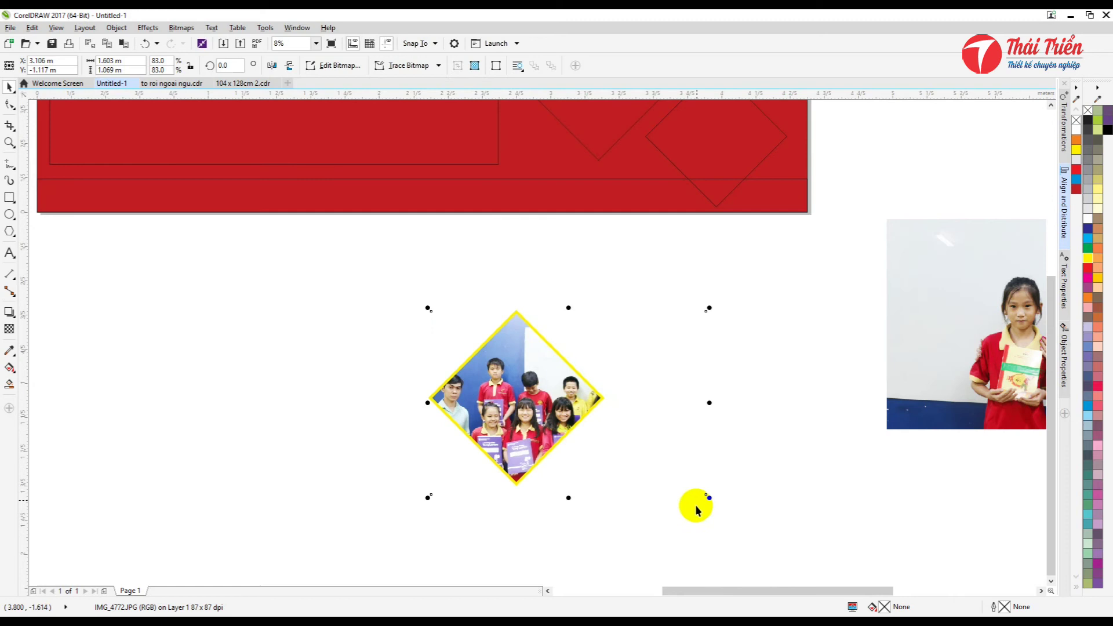
pyautogui.moveTo(712, 498); pyautogui.dragTo(719, 504)
pyautogui.click(336, 400)
pyautogui.click(527, 422)
pyautogui.scroll(-1, 377, 371)
pyautogui.click(517, 385)
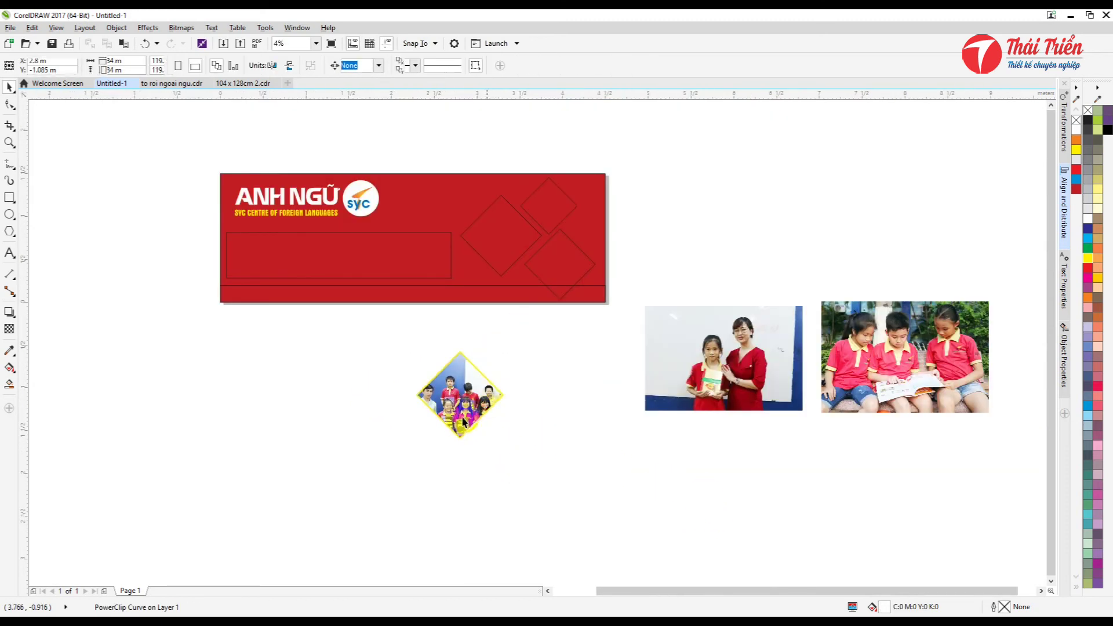
# Try placing the framed group photo over the diamond outlines on the banner, and undo the move
pyautogui.scroll(1, 434, 375)
pyautogui.scroll(-1, 444, 370)
pyautogui.scroll(-1, 860, 422)
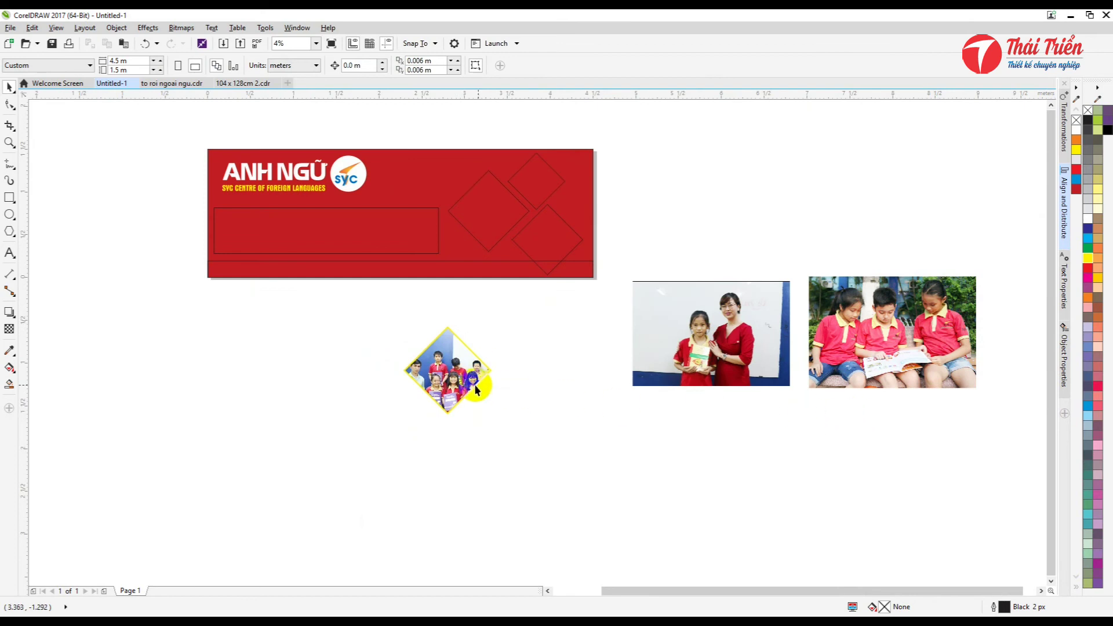
pyautogui.click(475, 389)
pyautogui.moveTo(383, 313); pyautogui.dragTo(527, 424)
pyautogui.moveTo(464, 368); pyautogui.dragTo(520, 245)
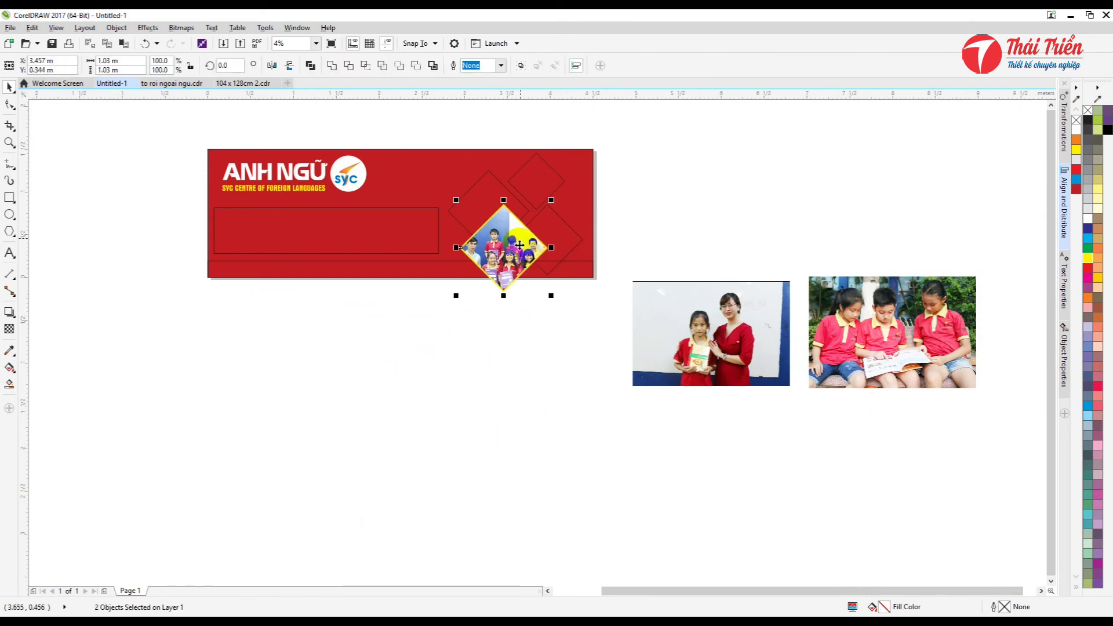
pyautogui.hotkey('ctrl', 'z')
# Draw an open chevron about 0.3 m wide above the photo diamond's top corner with the Pen tool
pyautogui.click(448, 313)
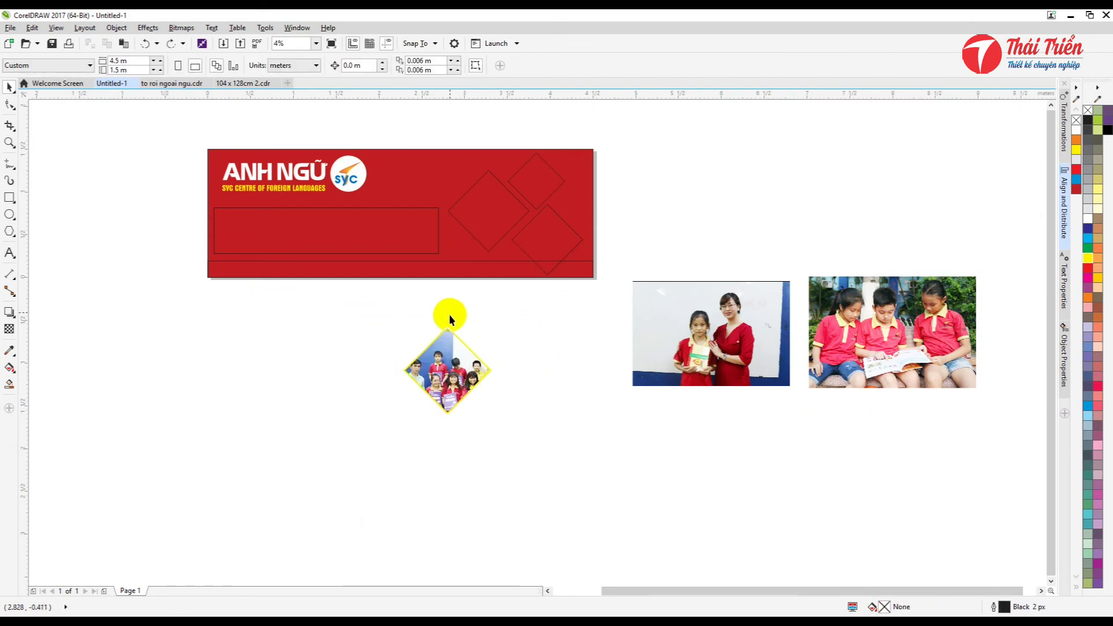
pyautogui.scroll(2, 449, 339)
pyautogui.click(11, 194)
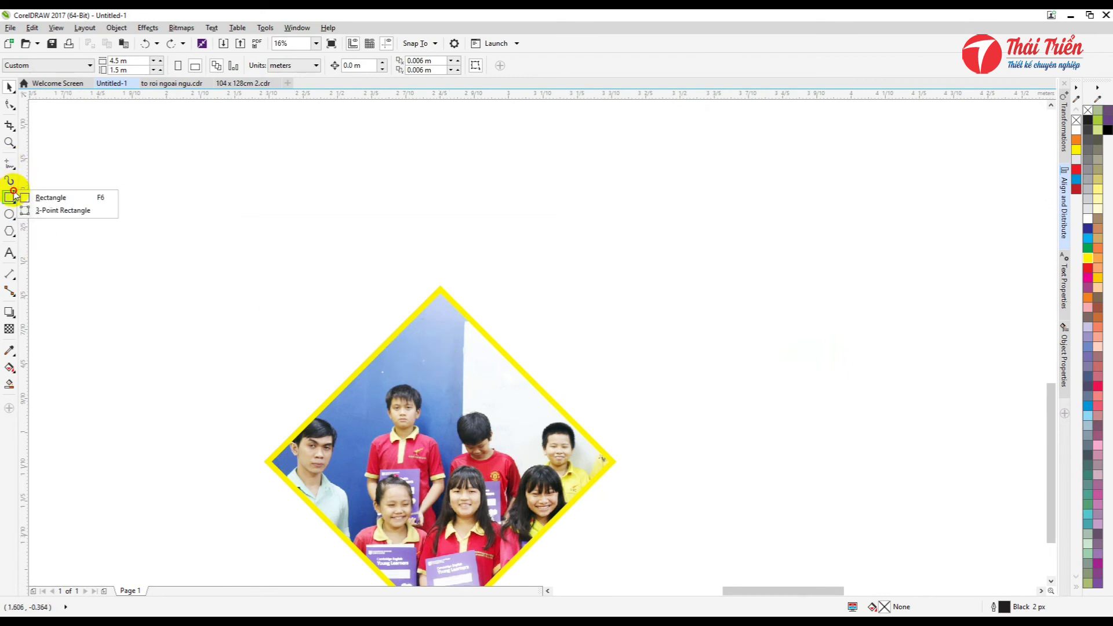
pyautogui.click(11, 166)
pyautogui.click(42, 202)
pyautogui.click(389, 309)
pyautogui.click(442, 258)
pyautogui.click(487, 303)
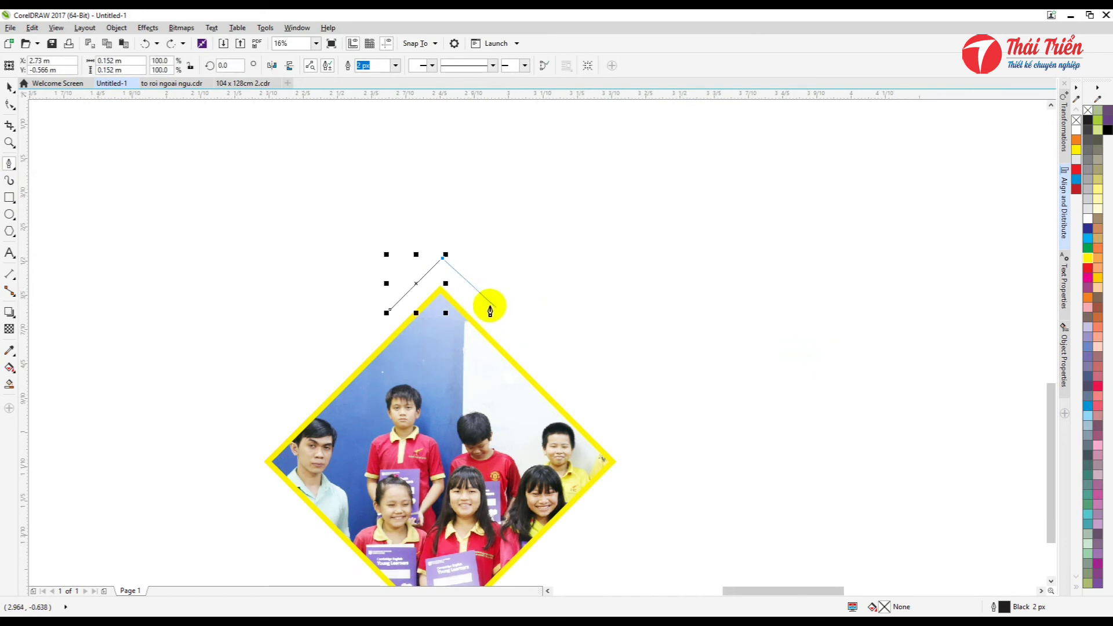
pyautogui.doubleClick(493, 314)
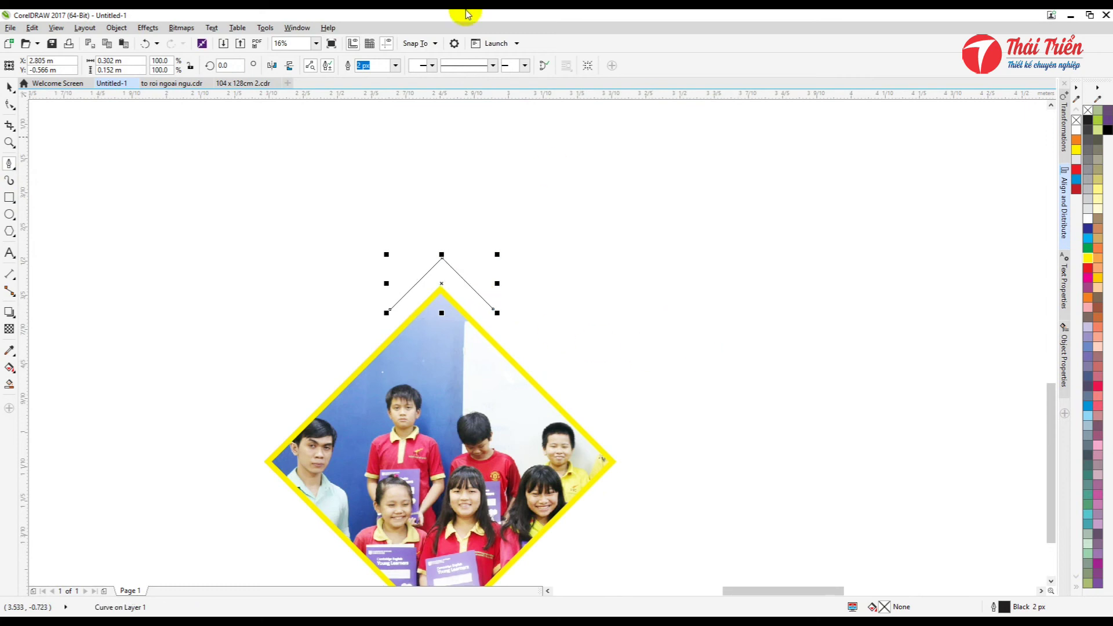
# Set the chevron's outline width to 200 px and convert the outline to an object
pyautogui.click(395, 65)
pyautogui.moveTo(378, 65); pyautogui.dragTo(300, 62)
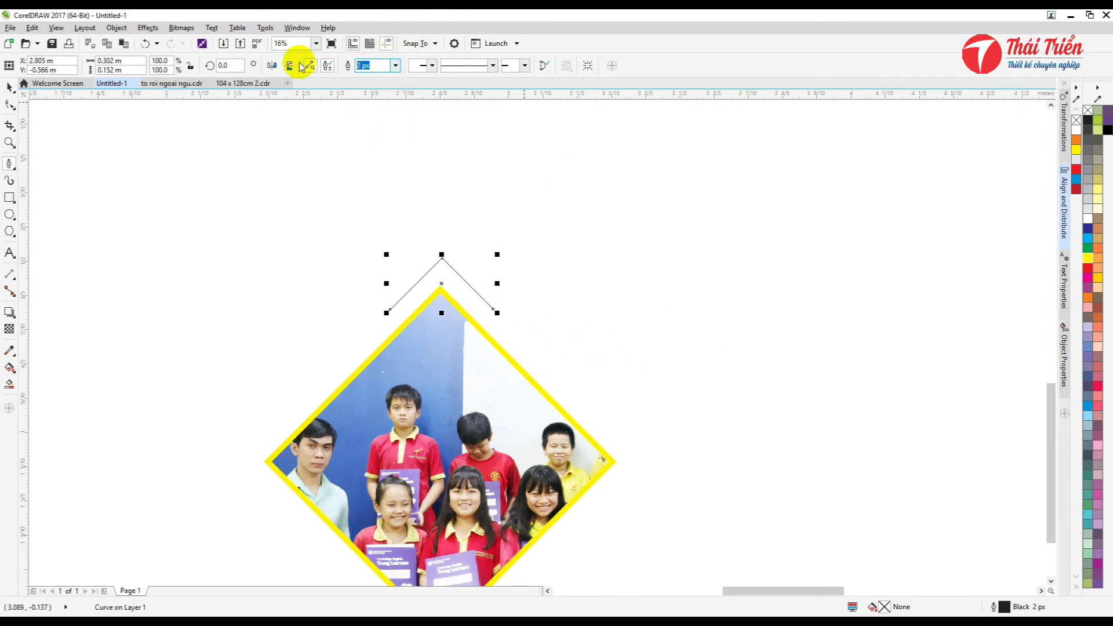
pyautogui.write('200')
pyautogui.press('Return')
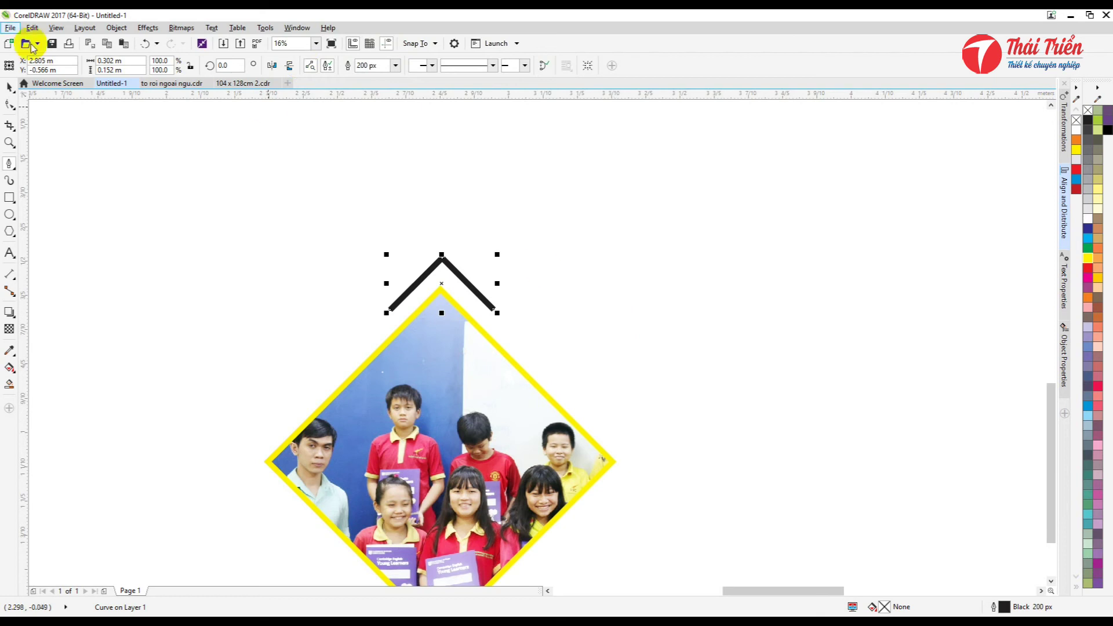
pyautogui.click(117, 28)
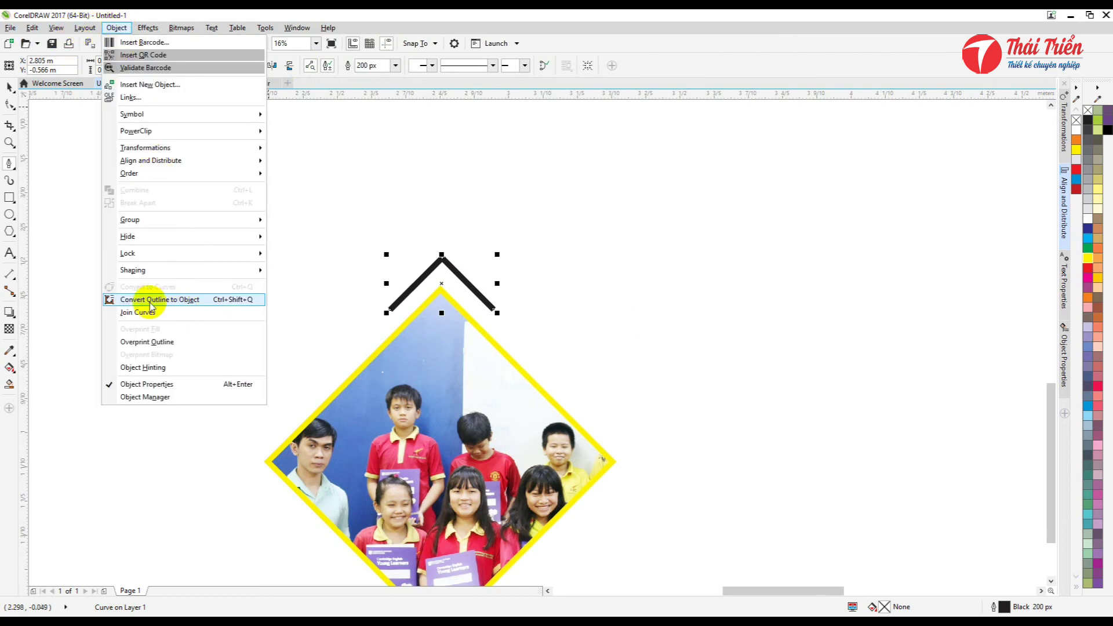
pyautogui.click(236, 299)
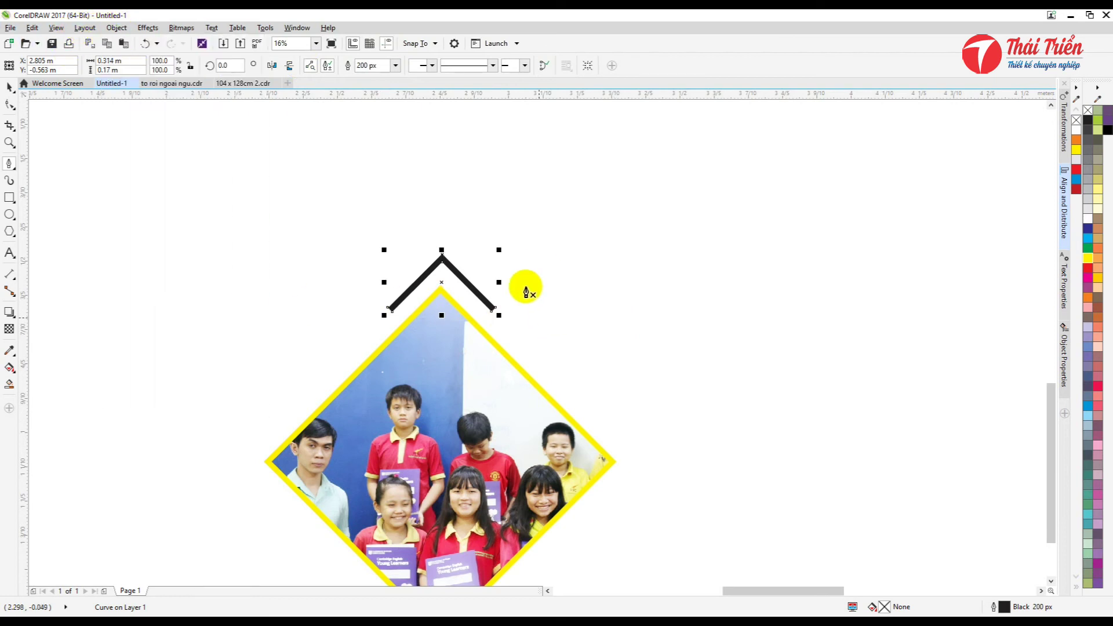
# Fill the chevron with golden yellow (C:0 M:20 Y:100 K:0)
pyautogui.click(9, 87)
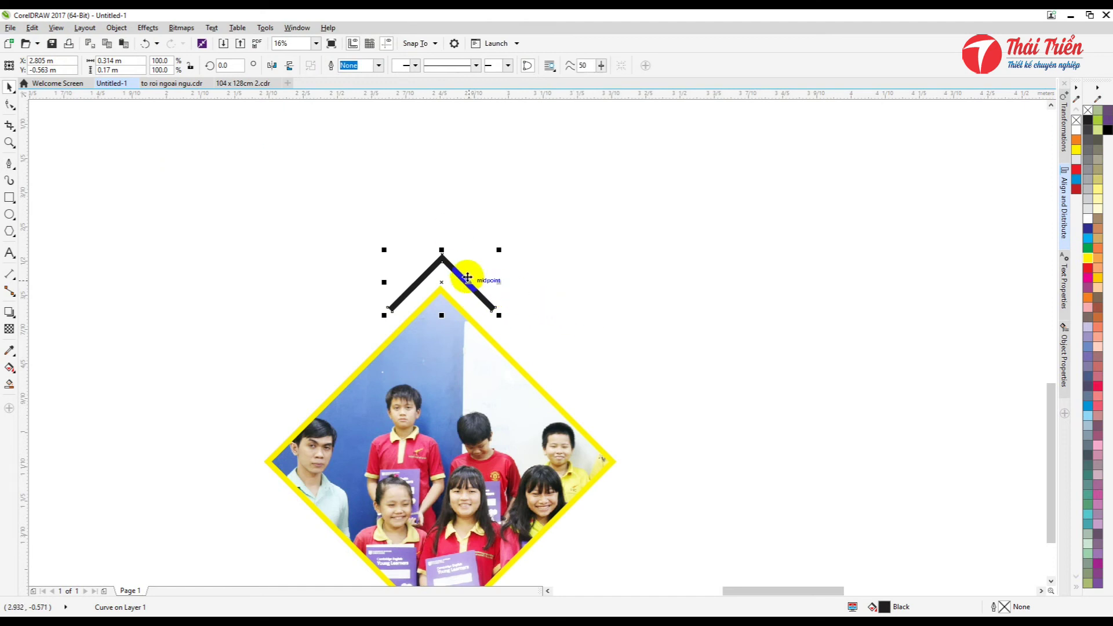
pyautogui.click(452, 270)
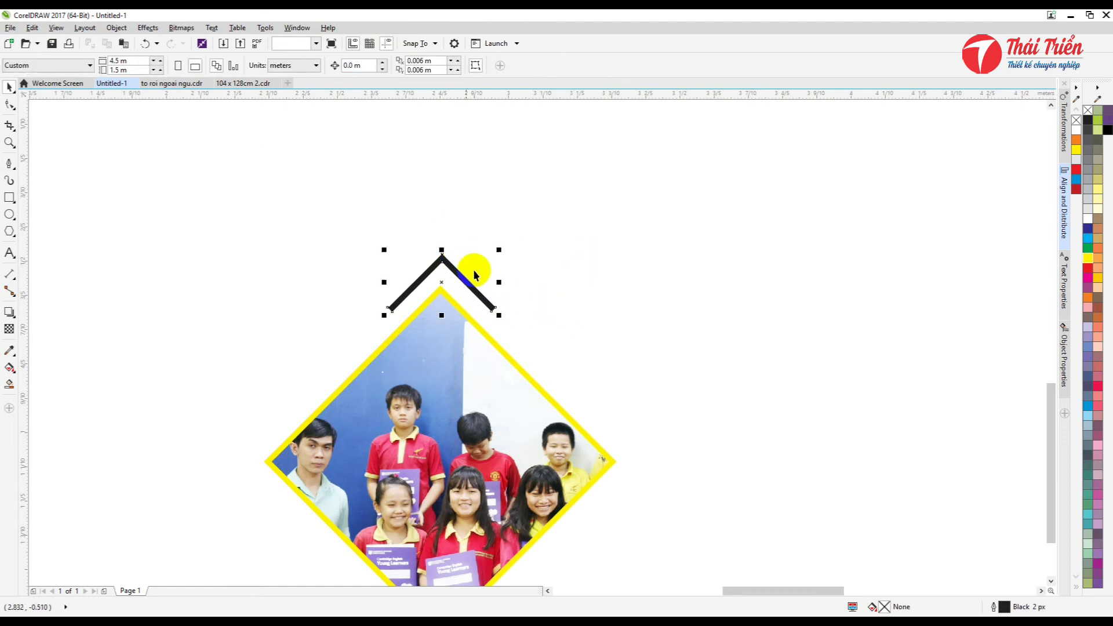
pyautogui.click(1097, 277)
pyautogui.click(729, 285)
pyautogui.scroll(-1, 458, 287)
# Copy the golden chevron beside the diamond's right corner and rotate the copy 90 degrees
pyautogui.moveTo(453, 285); pyautogui.dragTo(558, 359)
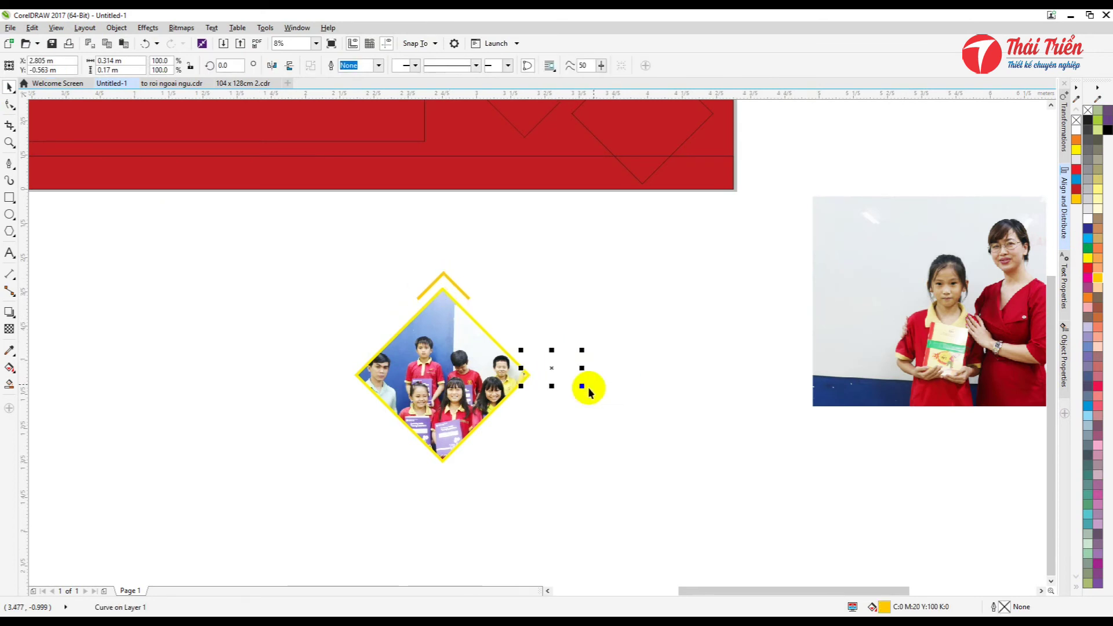
pyautogui.scroll(2, 588, 387)
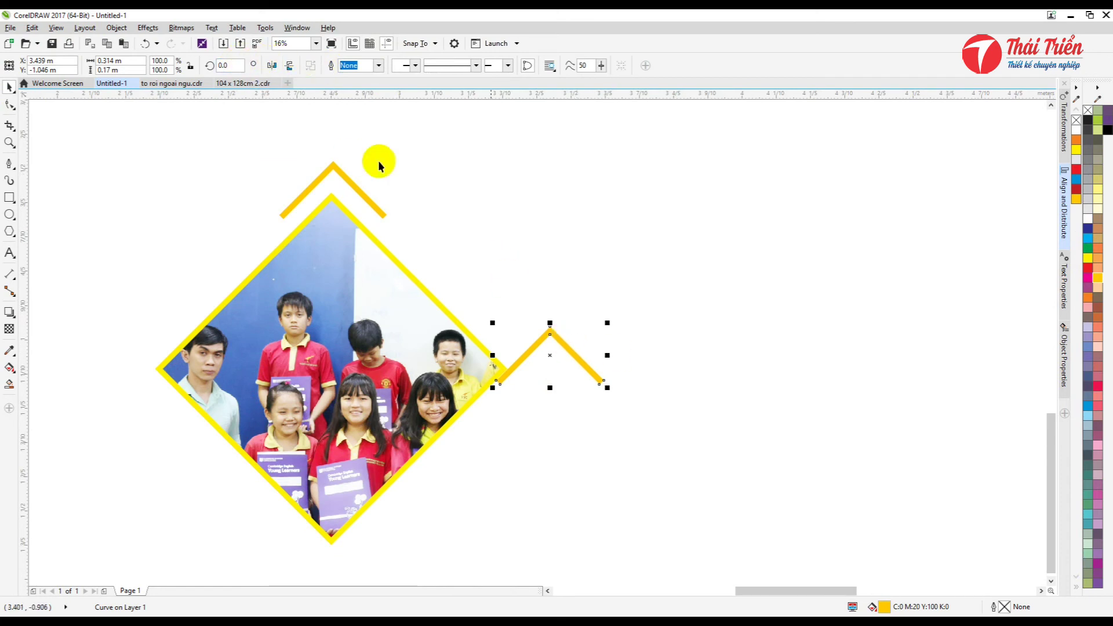
pyautogui.click(229, 65)
pyautogui.write('90')
pyautogui.press('Return')
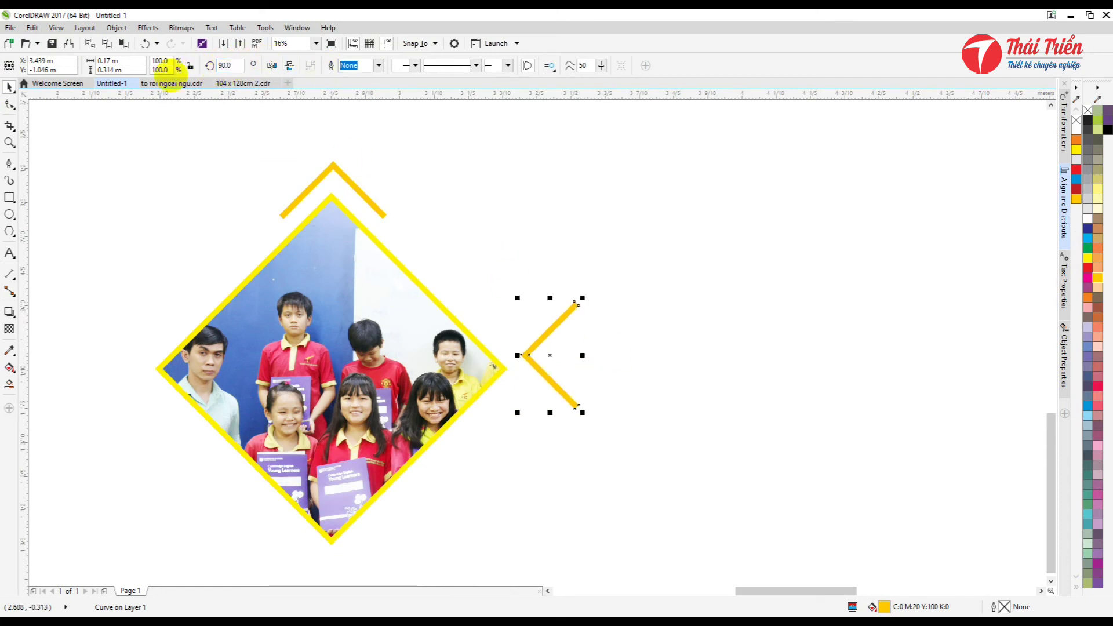
# Place the rotated chevron outside the diamond's left corner and an oppositely facing copy outside its right corner
pyautogui.moveTo(562, 319)
pyautogui.mouseDown()
pyautogui.moveTo(133, 332)
pyautogui.moveTo(620, 332)
pyautogui.moveTo(579, 331)
pyautogui.mouseUp()
pyautogui.click(608, 348)
pyautogui.click(289, 65)
pyautogui.moveTo(563, 327); pyautogui.dragTo(497, 331)
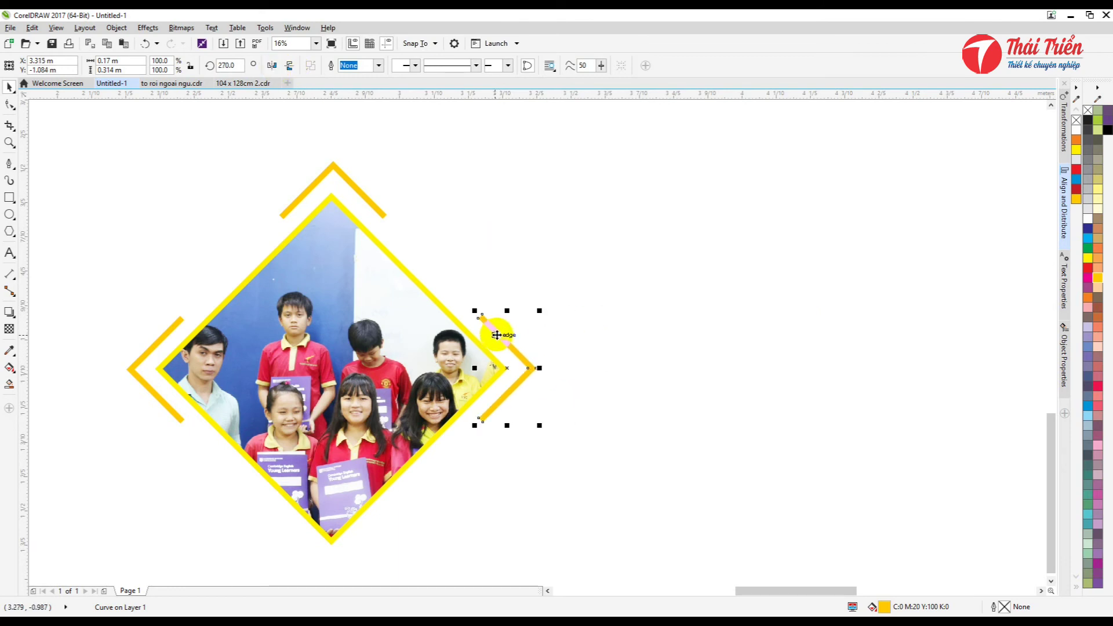
# Copy the top chevron below the diamond, flip it vertically and place it just outside the bottom corner
pyautogui.scroll(-2, 496, 332)
pyautogui.click(419, 255)
pyautogui.moveTo(419, 255); pyautogui.dragTo(415, 454)
pyautogui.click(443, 471)
pyautogui.click(290, 65)
pyautogui.scroll(2, 424, 455)
pyautogui.moveTo(433, 455); pyautogui.dragTo(455, 382)
pyautogui.scroll(-2, 474, 382)
pyautogui.scroll(2, 441, 336)
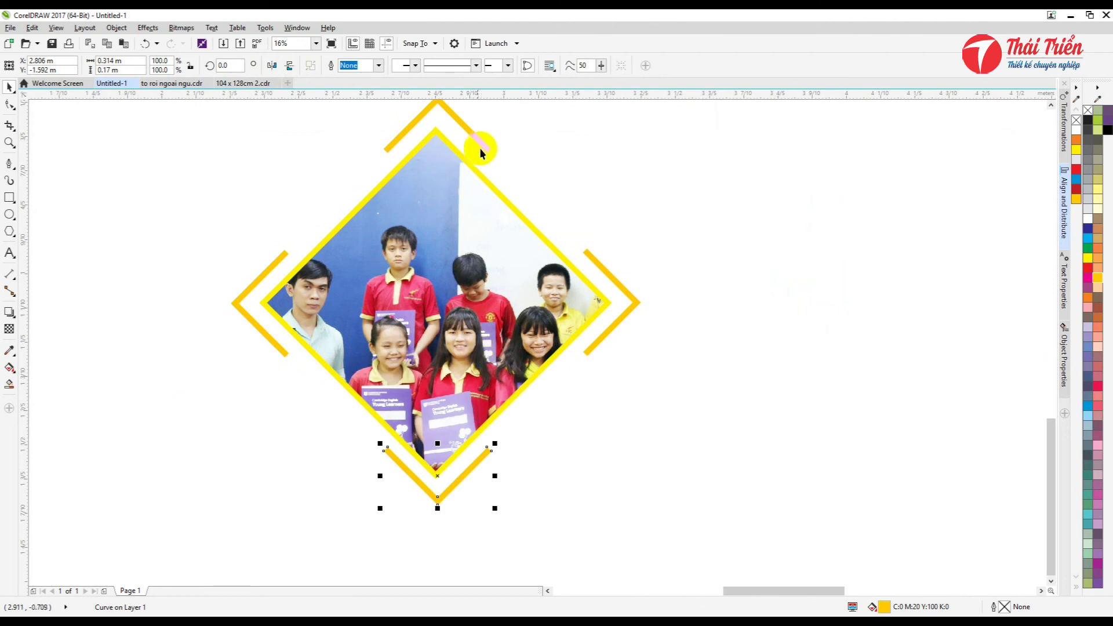
# Align the top and bottom chevrons with the photo diamond on their vertical centre line
pyautogui.keyDown('shift'); pyautogui.click(529, 224); pyautogui.keyUp('shift')
pyautogui.scroll(2, 530, 240)
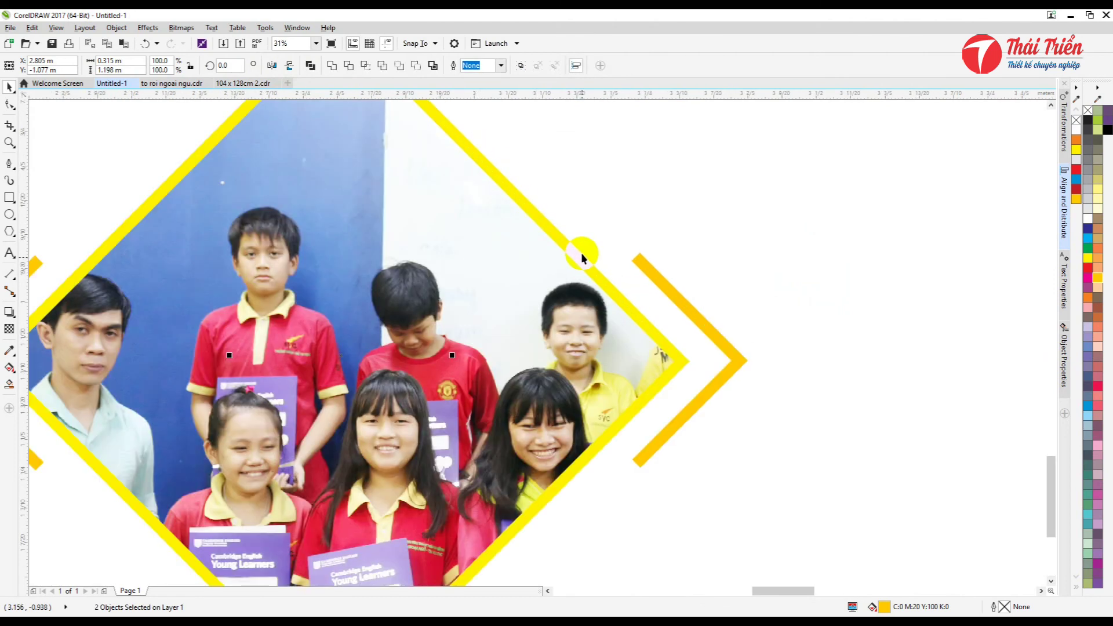
pyautogui.keyDown('shift'); pyautogui.click(578, 259); pyautogui.keyUp('shift')
pyautogui.scroll(-2, 582, 292)
pyautogui.press('c')
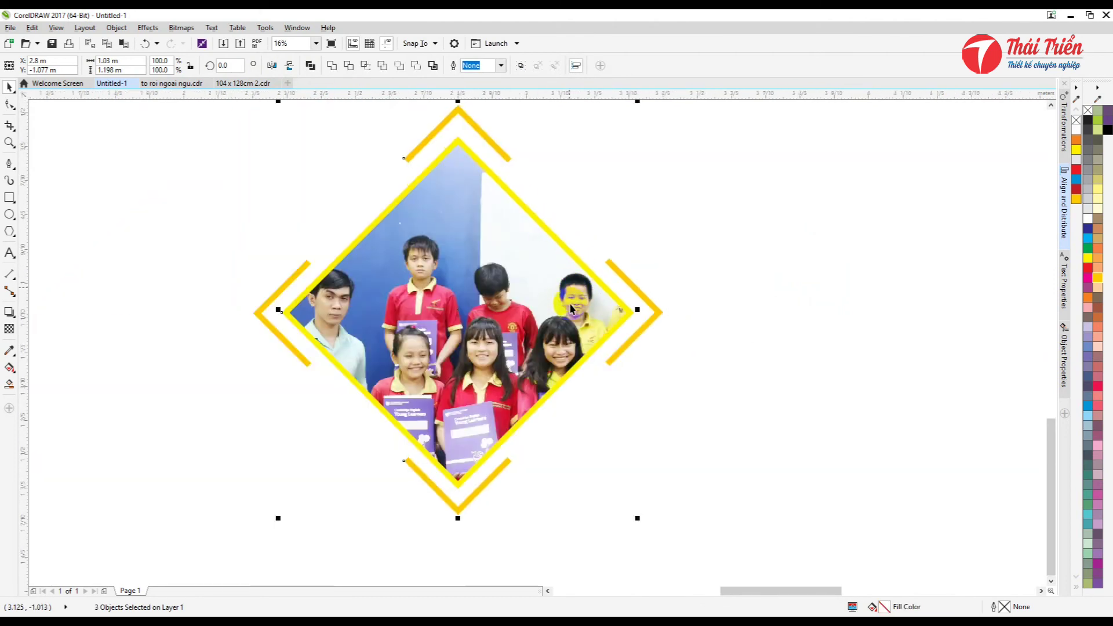
# Align the left and right chevrons with the photo diamond on their horizontal centre line
pyautogui.click(658, 313)
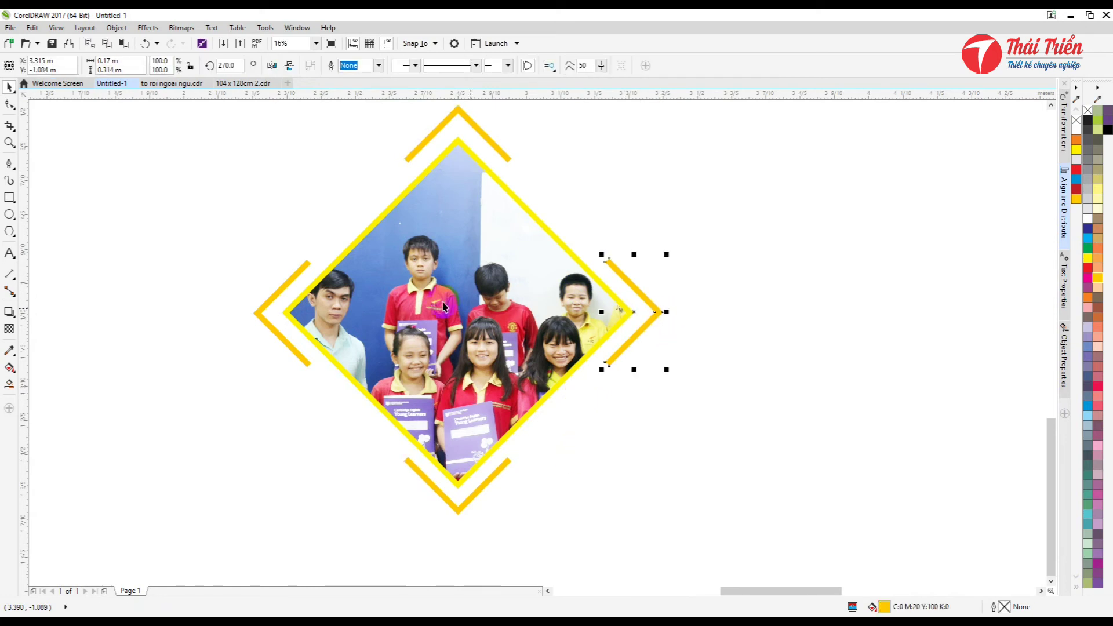
pyautogui.keyDown('shift'); pyautogui.click(306, 273); pyautogui.keyUp('shift')
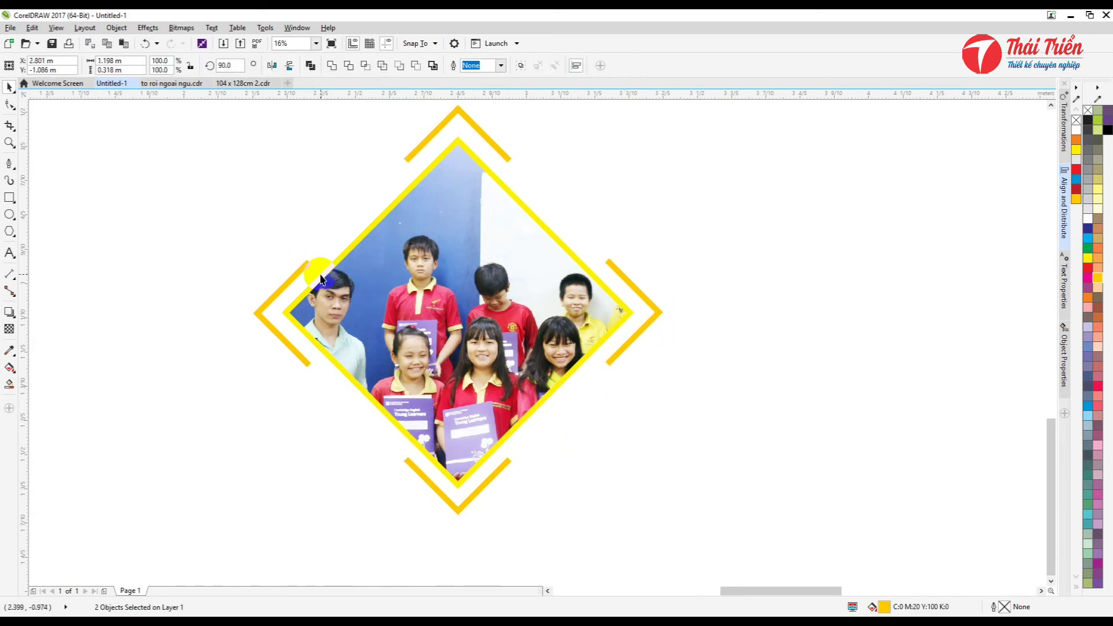
pyautogui.click(320, 274)
pyautogui.click(712, 304)
pyautogui.click(659, 312)
pyautogui.keyDown('shift'); pyautogui.click(304, 271); pyautogui.keyUp('shift')
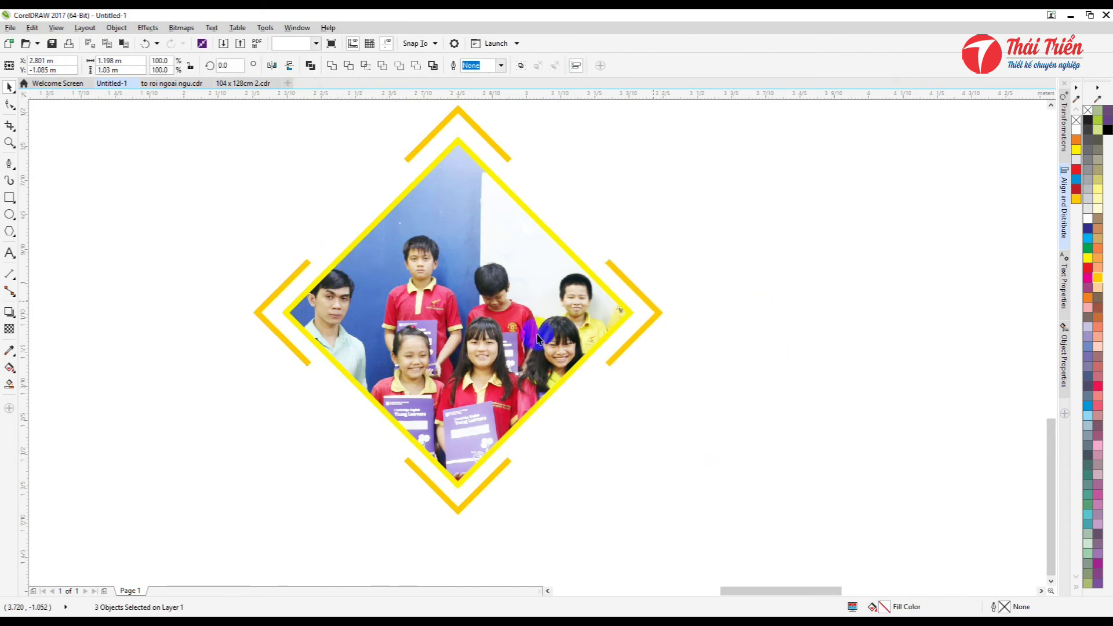
pyautogui.scroll(-2, 538, 339)
pyautogui.click(670, 460)
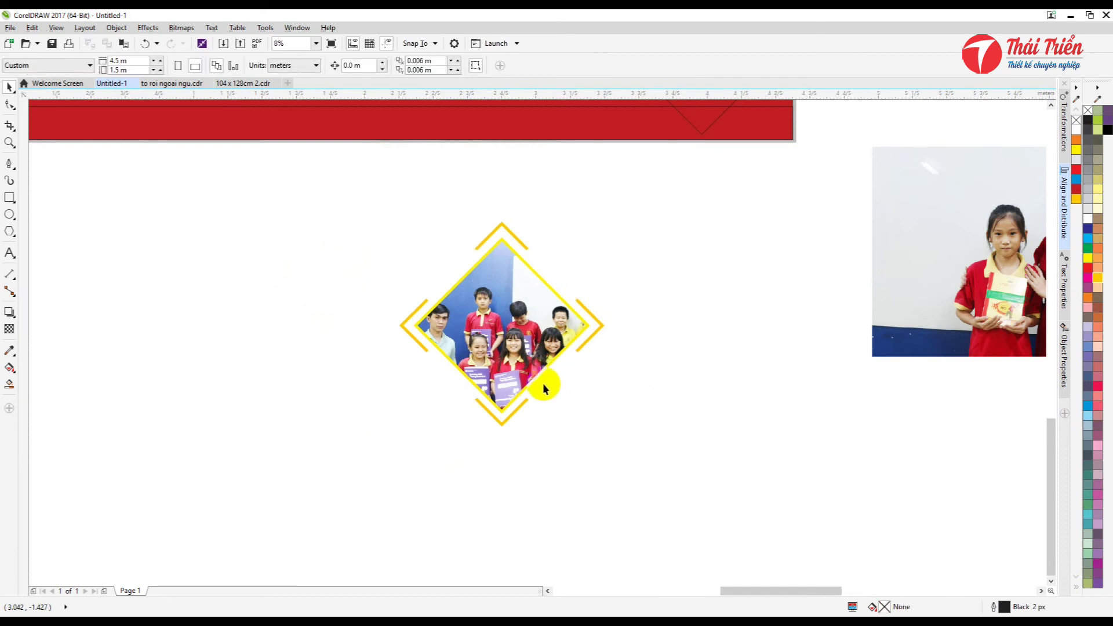
# Draw a chevron about 0.4 m wide at the diamond's lower-right edge and give it a 150 px dashed outline
pyautogui.scroll(1, 542, 384)
pyautogui.click(9, 164)
pyautogui.click(521, 405)
pyautogui.click(599, 329)
pyautogui.click(661, 391)
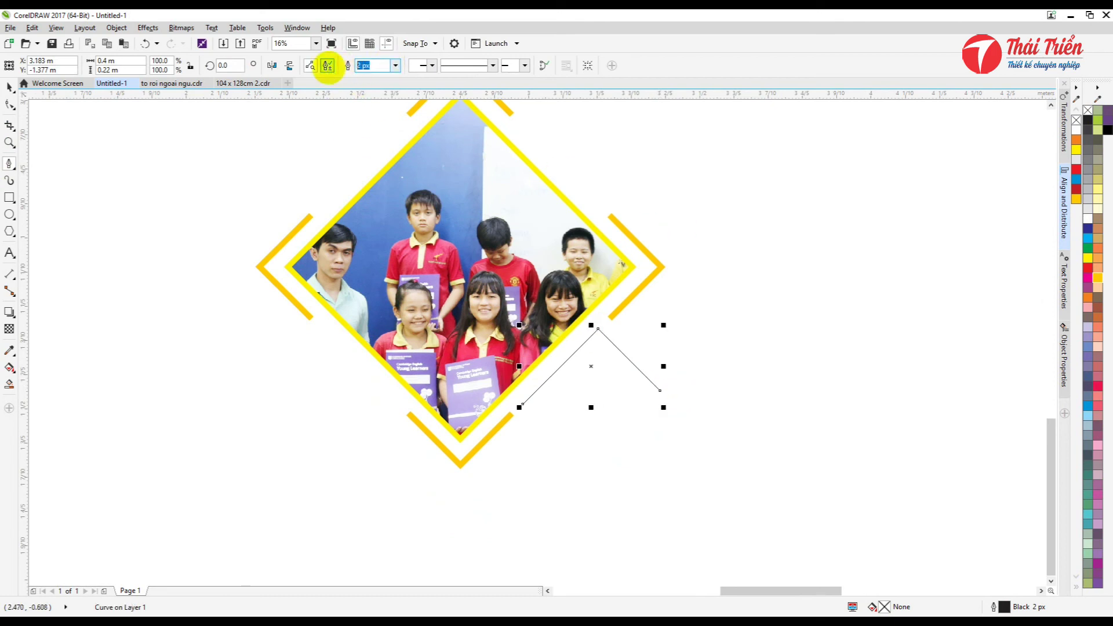
pyautogui.click(469, 66)
pyautogui.click(470, 186)
pyautogui.click(9, 87)
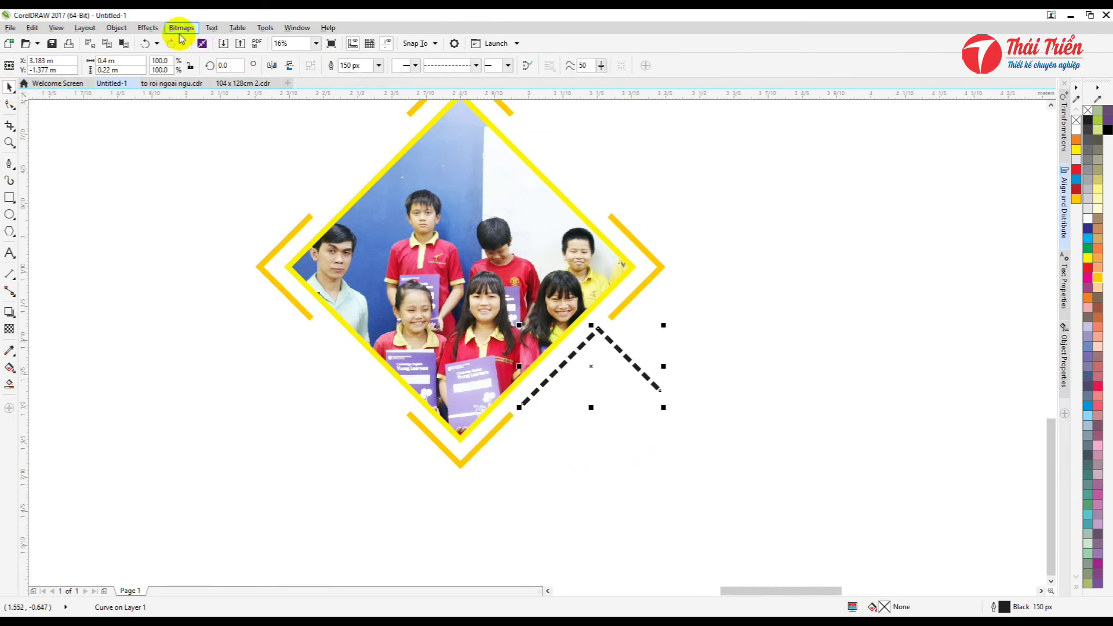
# Convert the dashed chevron's outline to an object and fill it with light orange
pyautogui.click(117, 28)
pyautogui.click(174, 299)
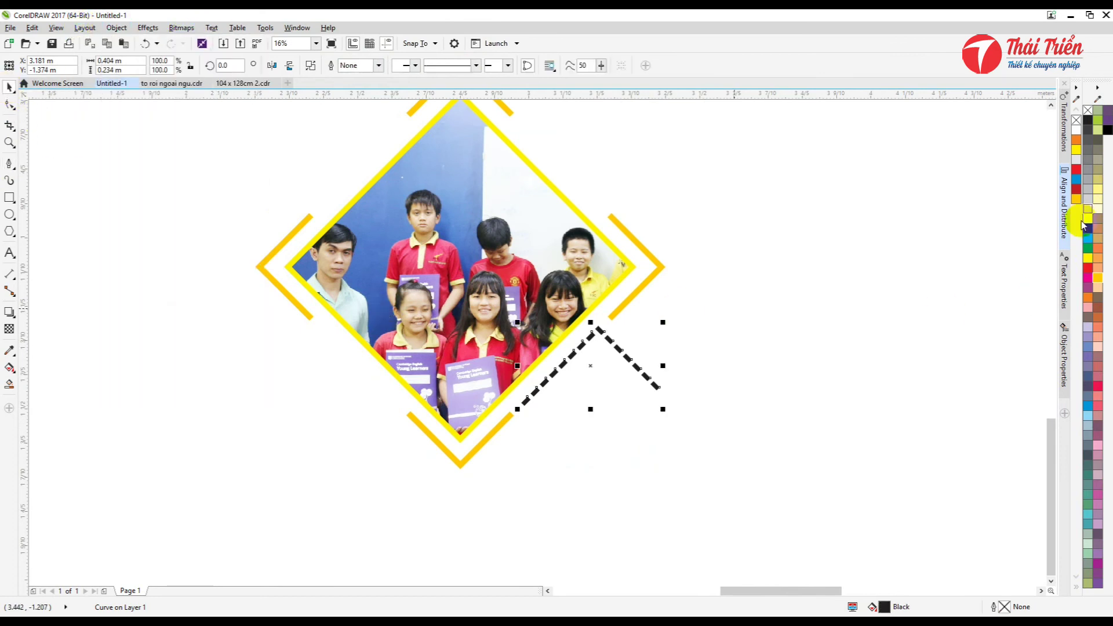
pyautogui.click(1099, 290)
# Group the diamond-framed class photo together with its solid and dashed chevrons
pyautogui.click(9, 87)
pyautogui.click(125, 188)
pyautogui.scroll(-1, 513, 350)
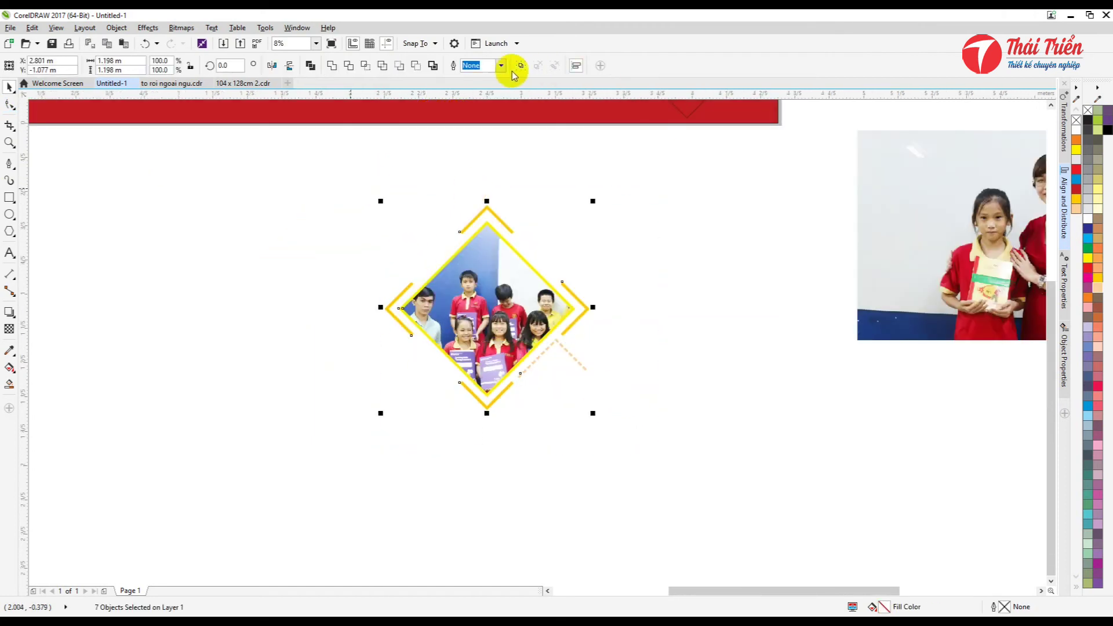
pyautogui.click(521, 66)
pyautogui.scroll(-2, 524, 392)
pyautogui.click(556, 336)
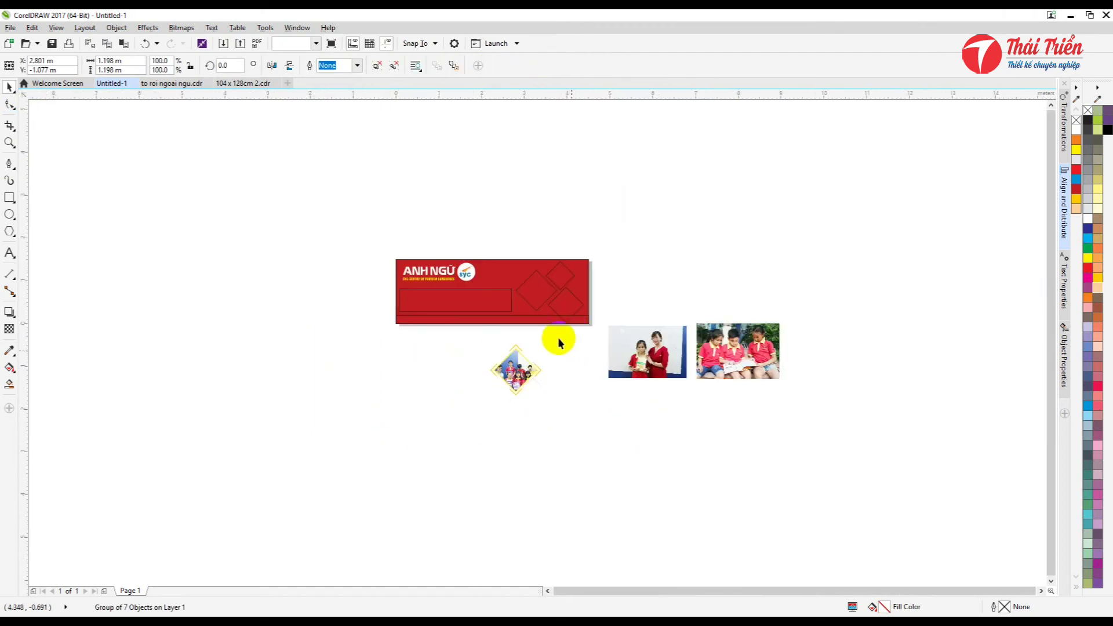
# Delete the three empty placeholder diamonds from the banner's right part
pyautogui.click(575, 253)
pyautogui.press('Delete')
pyautogui.click(524, 227)
pyautogui.press('Delete')
pyautogui.click(561, 214)
pyautogui.moveTo(492, 395); pyautogui.dragTo(570, 214)
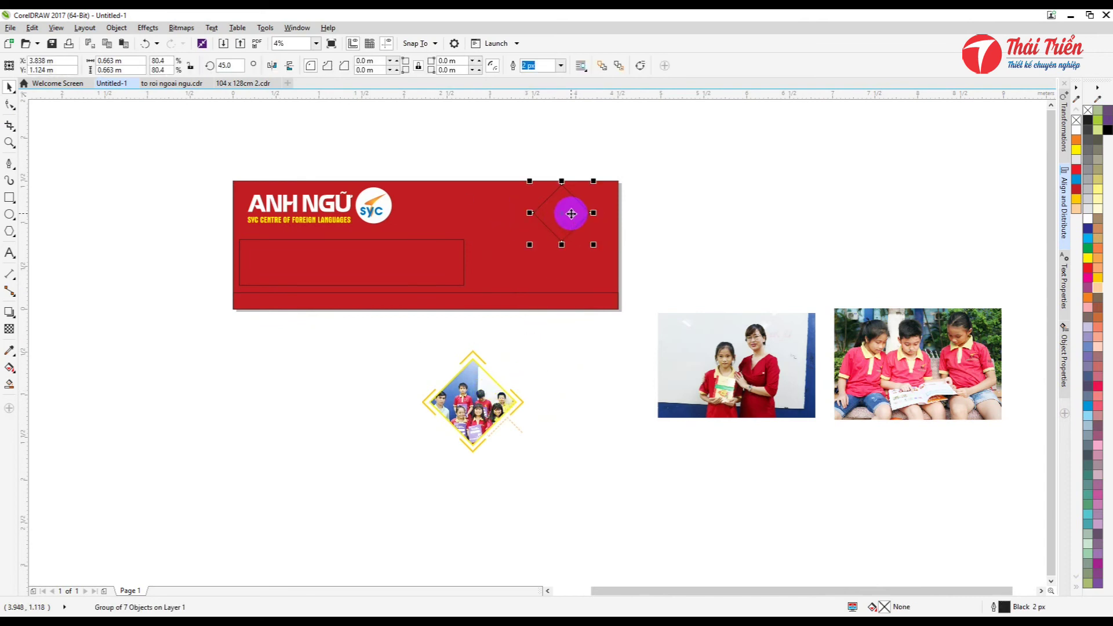
# Move the grouped class-photo diamond onto the banner, to the right of the empty text rectangle
pyautogui.click(479, 395)
pyautogui.moveTo(480, 394); pyautogui.dragTo(610, 302)
pyautogui.click(573, 446)
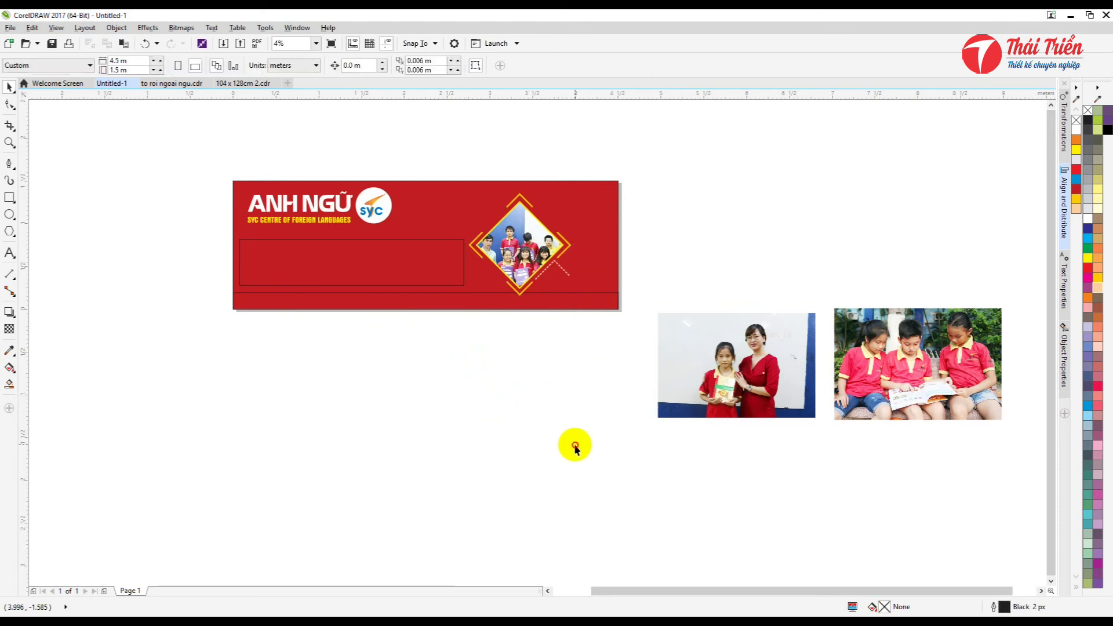
# Place a copy of the class-photo diamond below the banner and ungroup it
pyautogui.moveTo(534, 233); pyautogui.dragTo(514, 409)
pyautogui.click(526, 424)
pyautogui.click(568, 429)
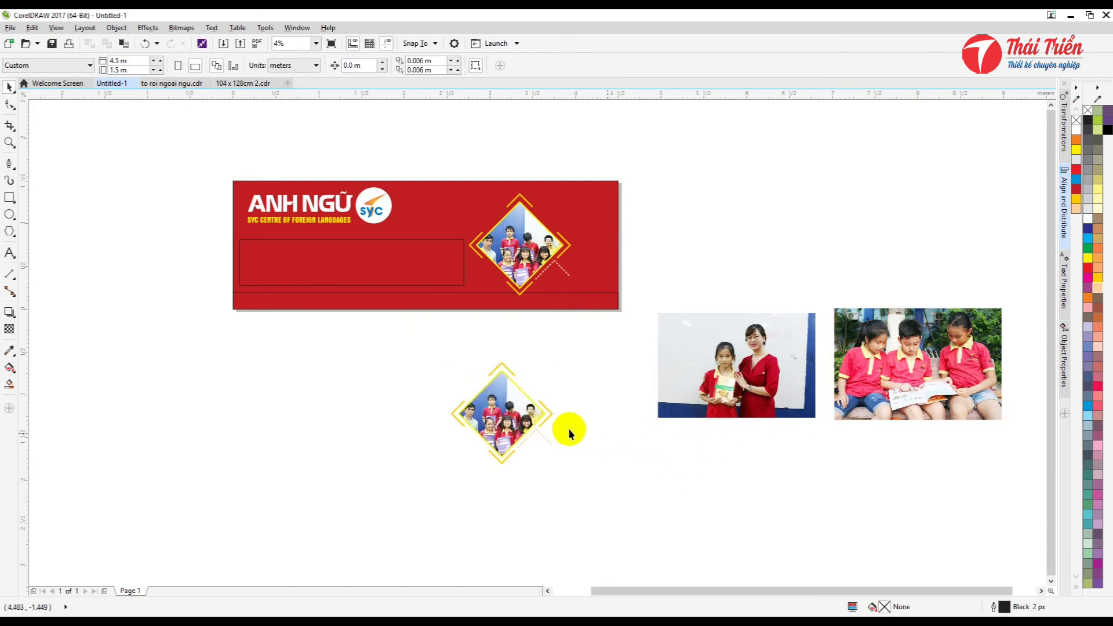
pyautogui.click(531, 436)
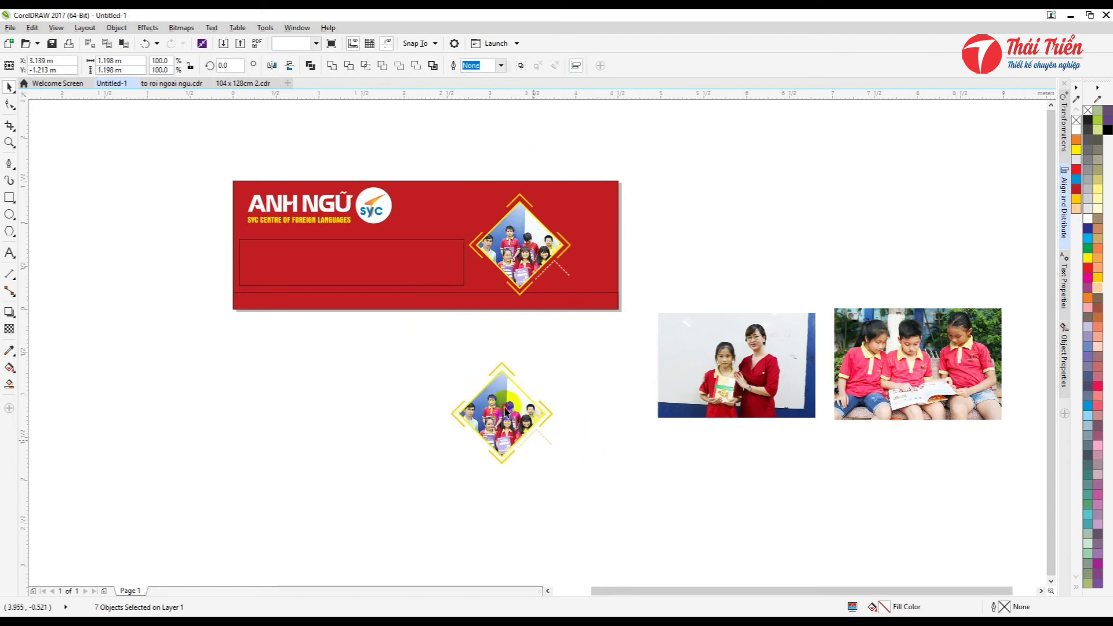
pyautogui.click(510, 464)
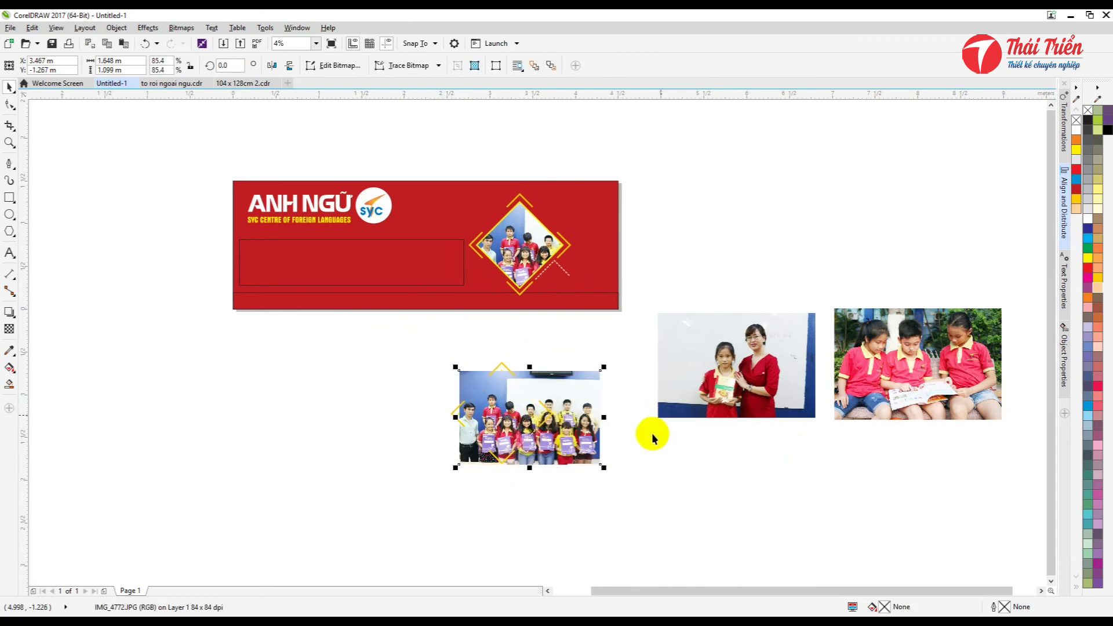
pyautogui.hotkey('ctrl', 'z')
pyautogui.click(551, 459)
pyautogui.scroll(2, 514, 457)
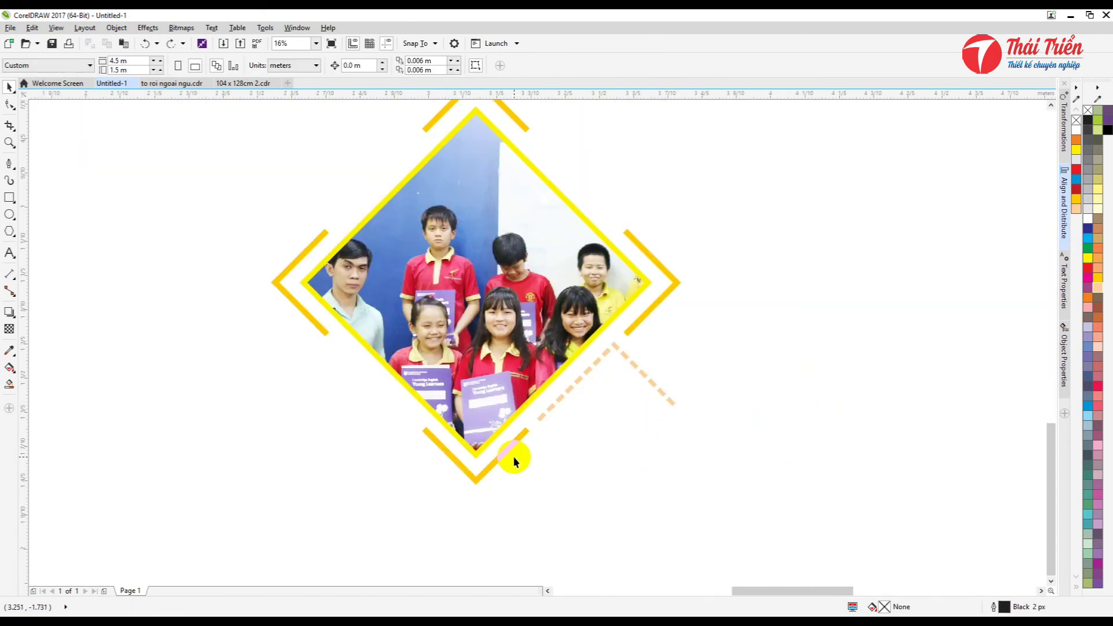
pyautogui.scroll(-2, 514, 460)
pyautogui.scroll(2, 492, 410)
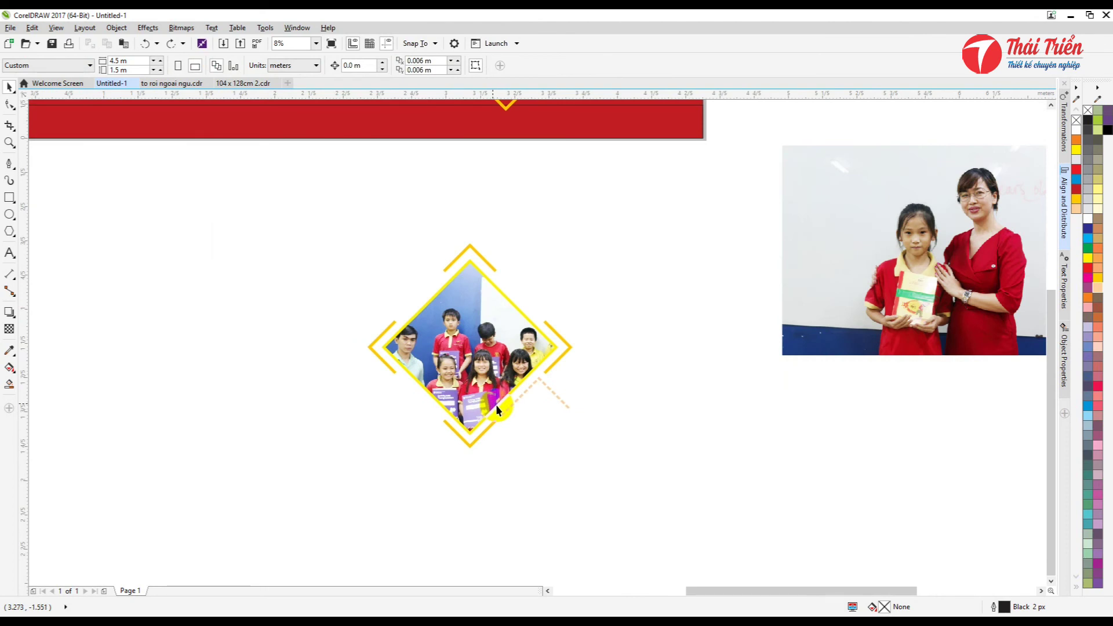
pyautogui.scroll(-1, 504, 388)
pyautogui.scroll(1, 525, 385)
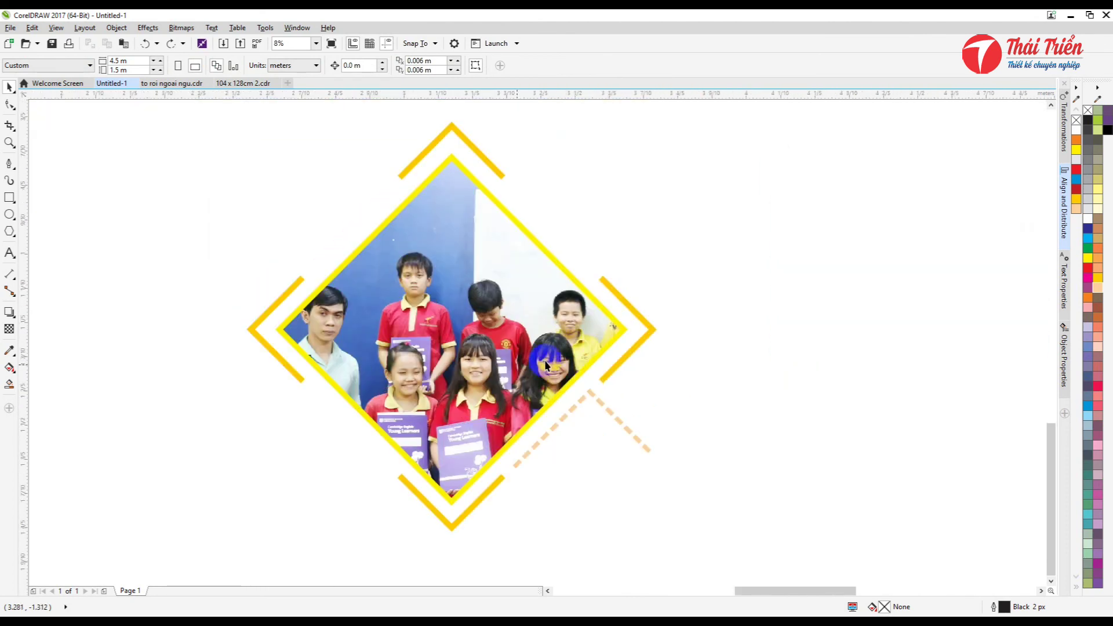
pyautogui.scroll(-1, 580, 365)
# Extract the class photo from the copied diamond below the banner and delete the photo
pyautogui.click(528, 361)
pyautogui.click(665, 442)
pyautogui.click(542, 383)
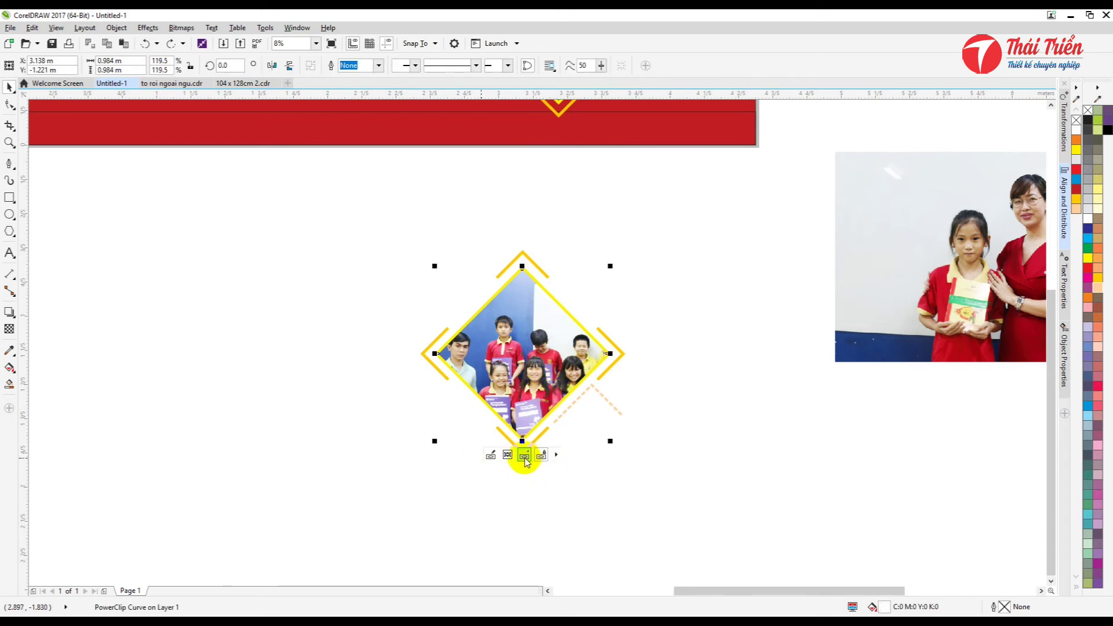
pyautogui.click(525, 457)
pyautogui.click(662, 447)
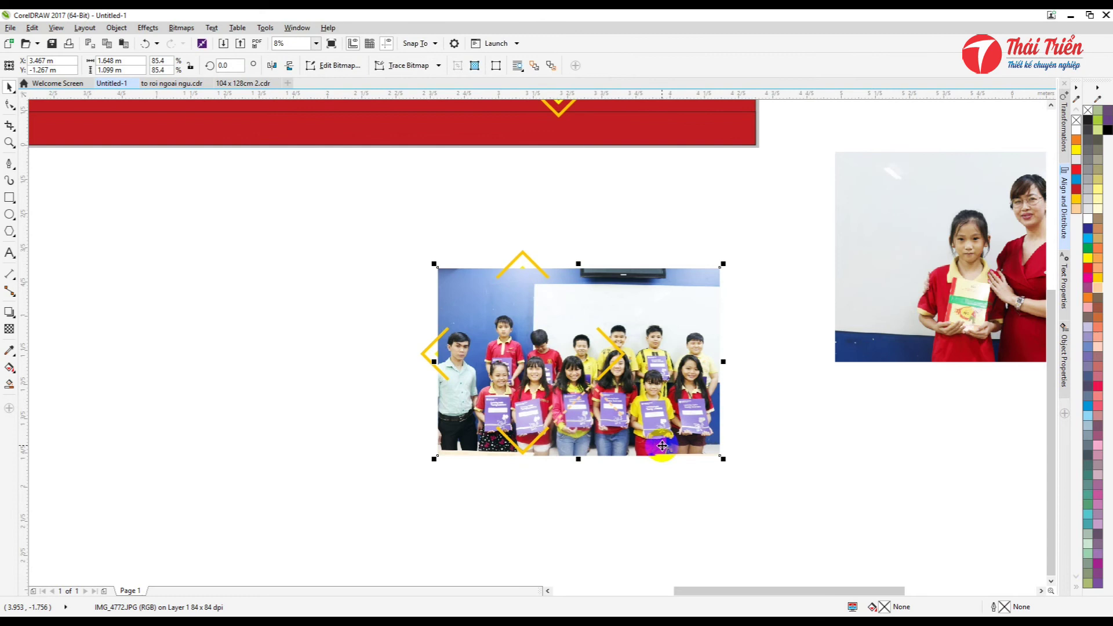
pyautogui.press('Delete')
# PowerClip the photo of the three reading children inside the empty diamond below the banner
pyautogui.scroll(-2, 641, 398)
pyautogui.scroll(1, 623, 347)
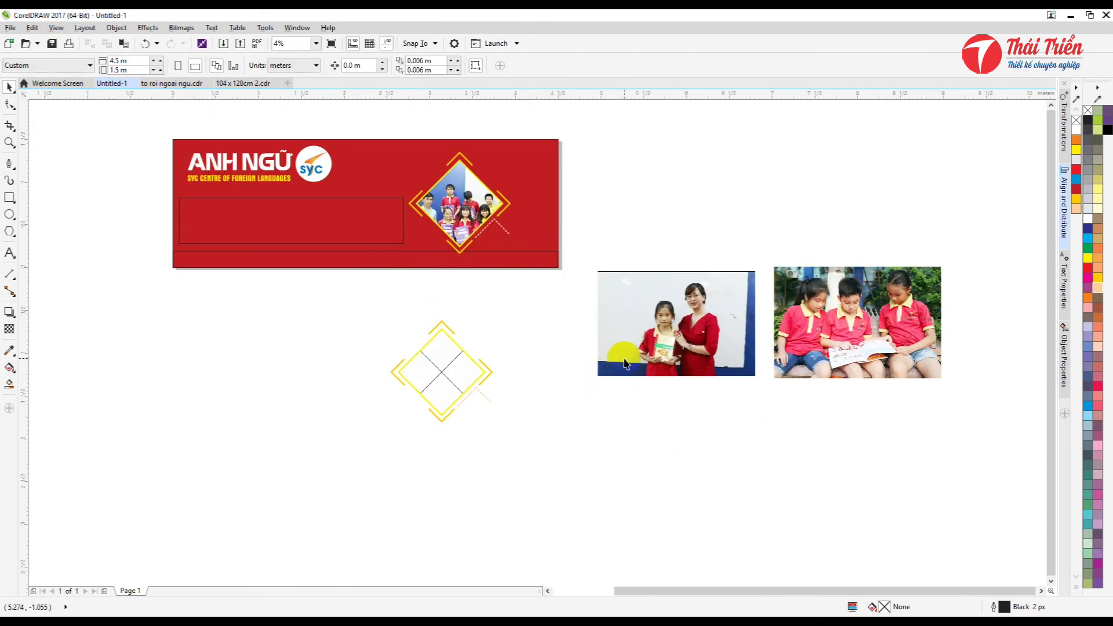
pyautogui.click(838, 316)
pyautogui.rightClick(869, 273)
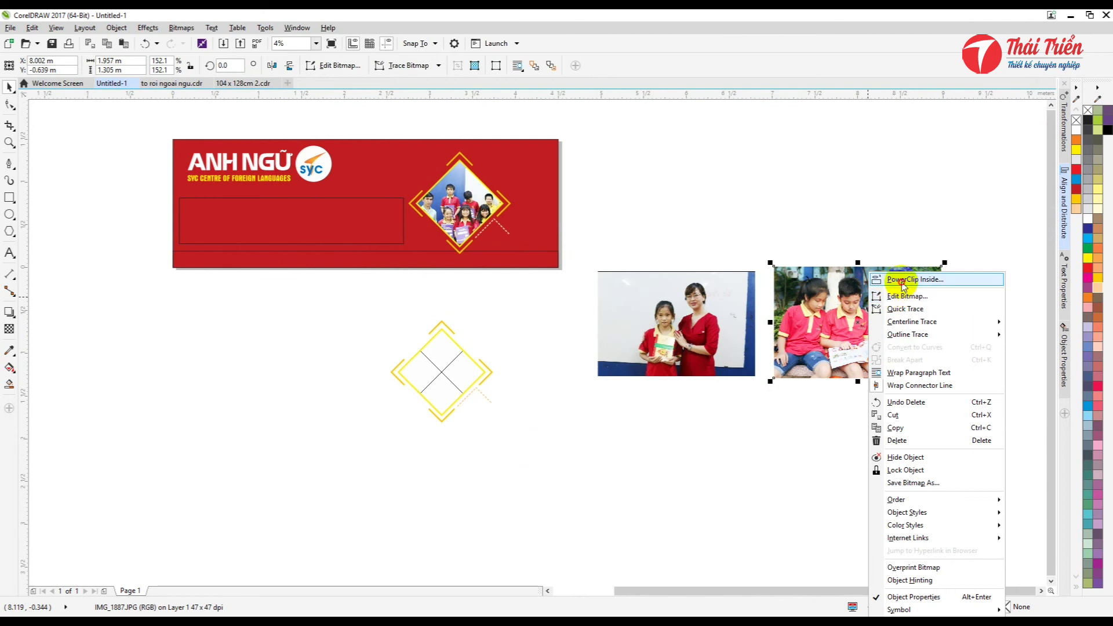
pyautogui.click(903, 279)
pyautogui.click(439, 367)
pyautogui.scroll(1, 454, 424)
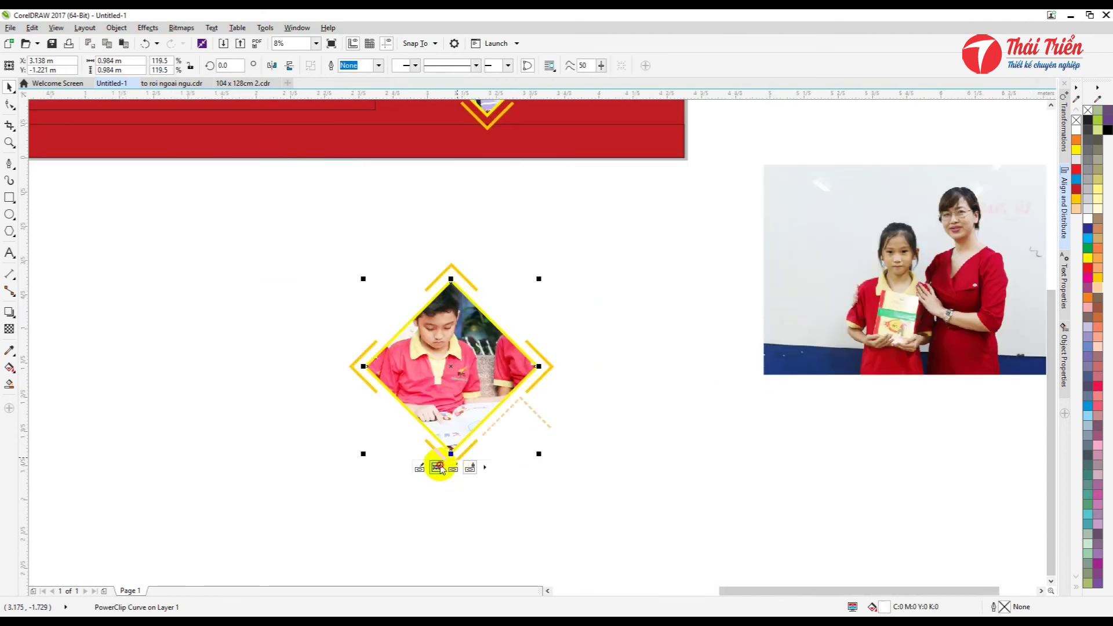
# Scale the clipped reading photo to about 1.488 by 0.992 m and shift it so the girl and middle boy fill the diamond
pyautogui.click(438, 467)
pyautogui.moveTo(619, 482); pyautogui.dragTo(580, 467)
pyautogui.moveTo(445, 373)
pyautogui.mouseDown()
pyautogui.moveTo(459, 374)
pyautogui.moveTo(391, 369)
pyautogui.moveTo(454, 364)
pyautogui.mouseUp()
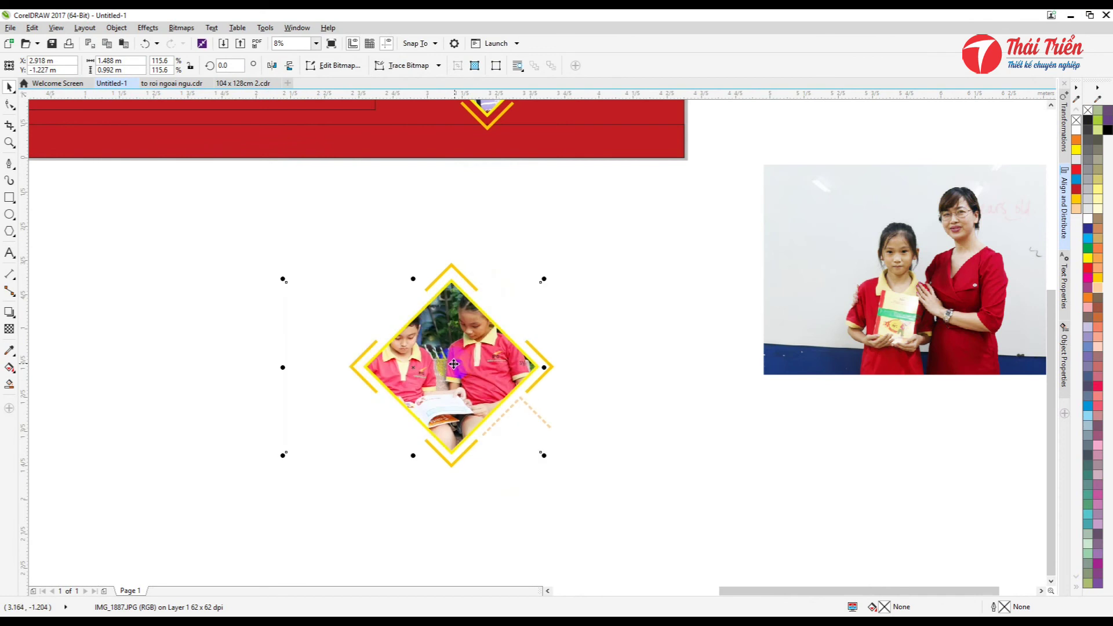
pyautogui.moveTo(386, 364); pyautogui.dragTo(454, 364)
pyautogui.scroll(2, 454, 364)
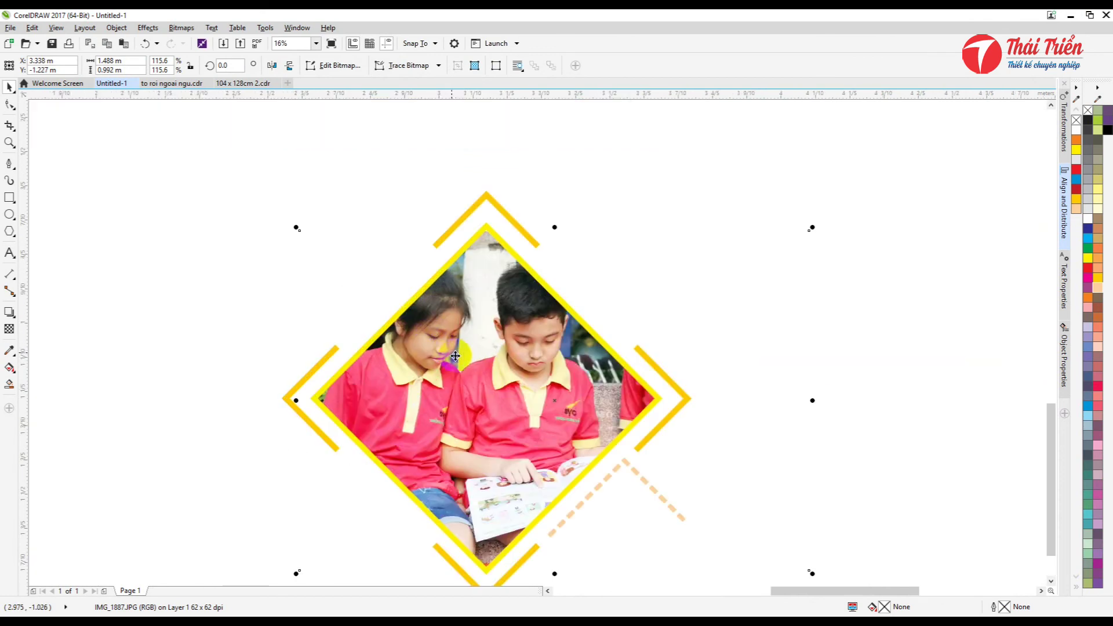
pyautogui.moveTo(498, 410); pyautogui.dragTo(503, 410)
pyautogui.scroll(-2, 502, 398)
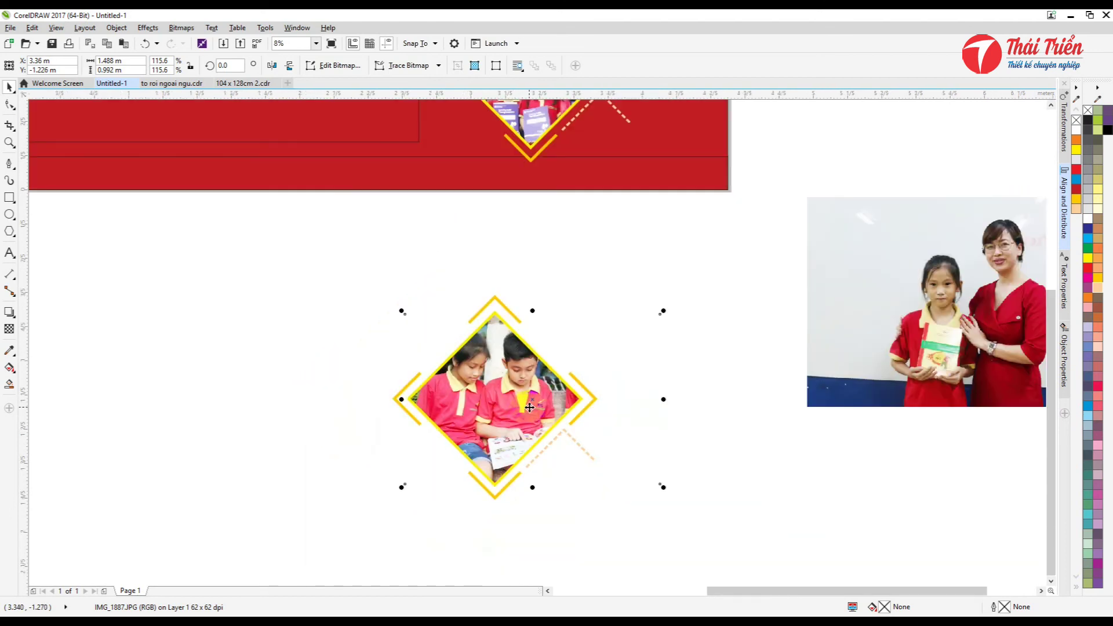
pyautogui.scroll(-2, 508, 385)
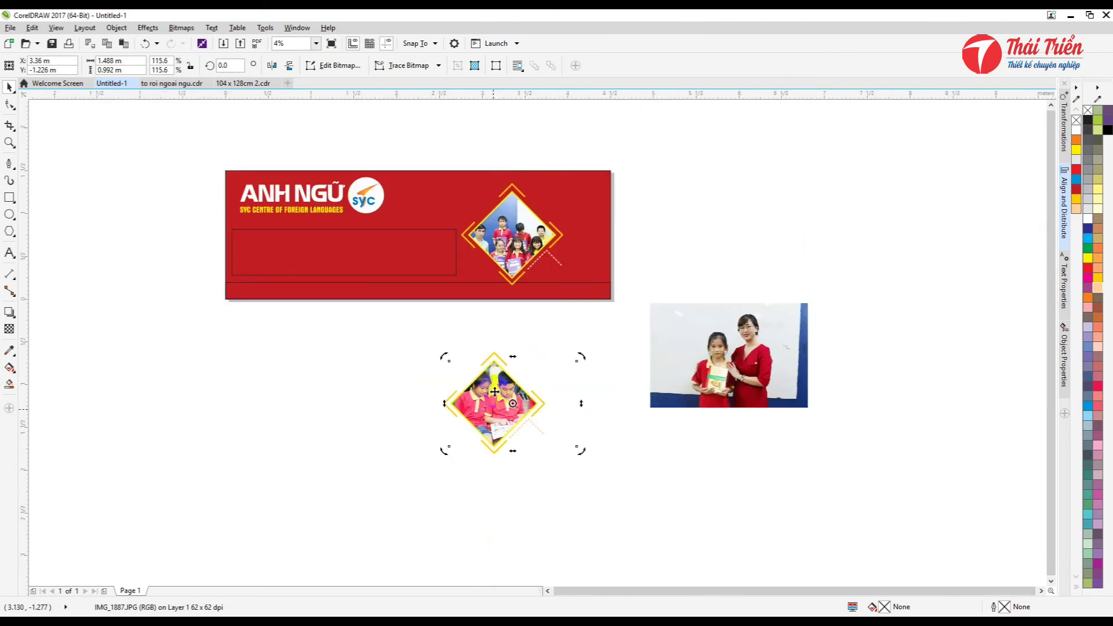
# Duplicate the reading-children diamond with its chevrons to the left of the original
pyautogui.moveTo(377, 338); pyautogui.dragTo(568, 470)
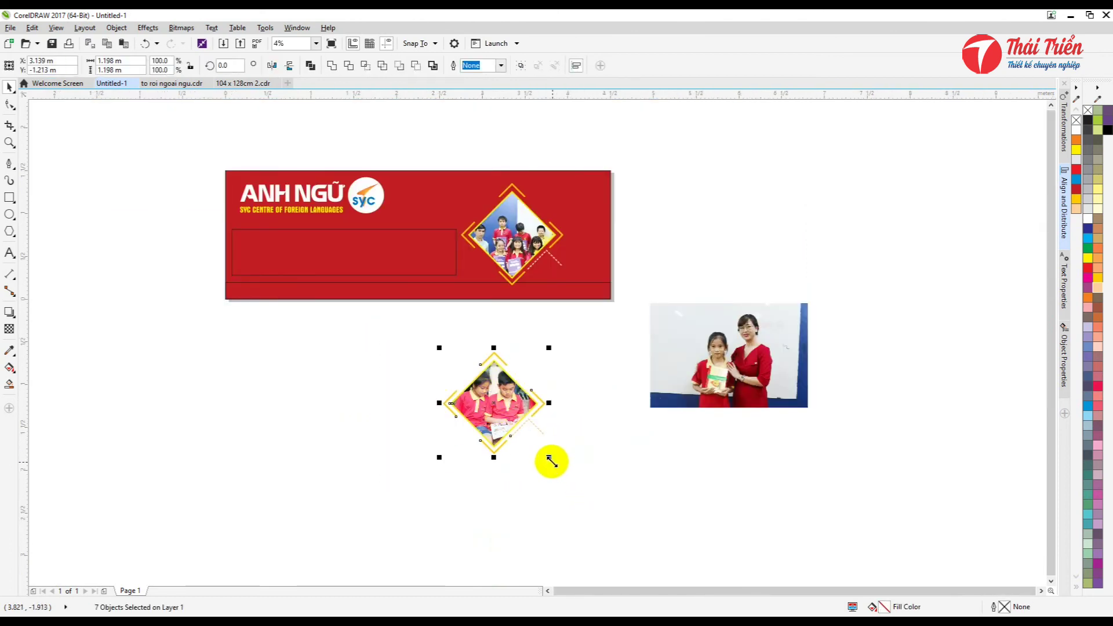
pyautogui.moveTo(480, 407); pyautogui.dragTo(340, 408)
pyautogui.click(384, 427)
# Group the original reading-children diamond, scale it to about 0.909 m and place it at the banner's lower-right corner
pyautogui.moveTo(422, 343); pyautogui.dragTo(582, 478)
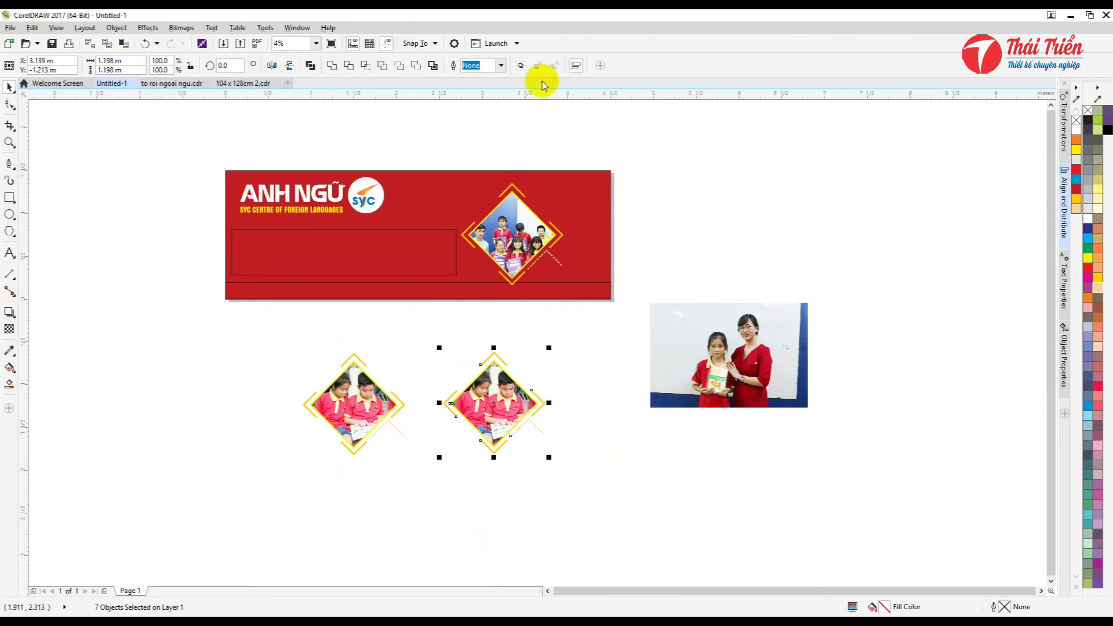
pyautogui.moveTo(548, 458); pyautogui.dragTo(521, 429)
pyautogui.moveTo(479, 380); pyautogui.dragTo(563, 266)
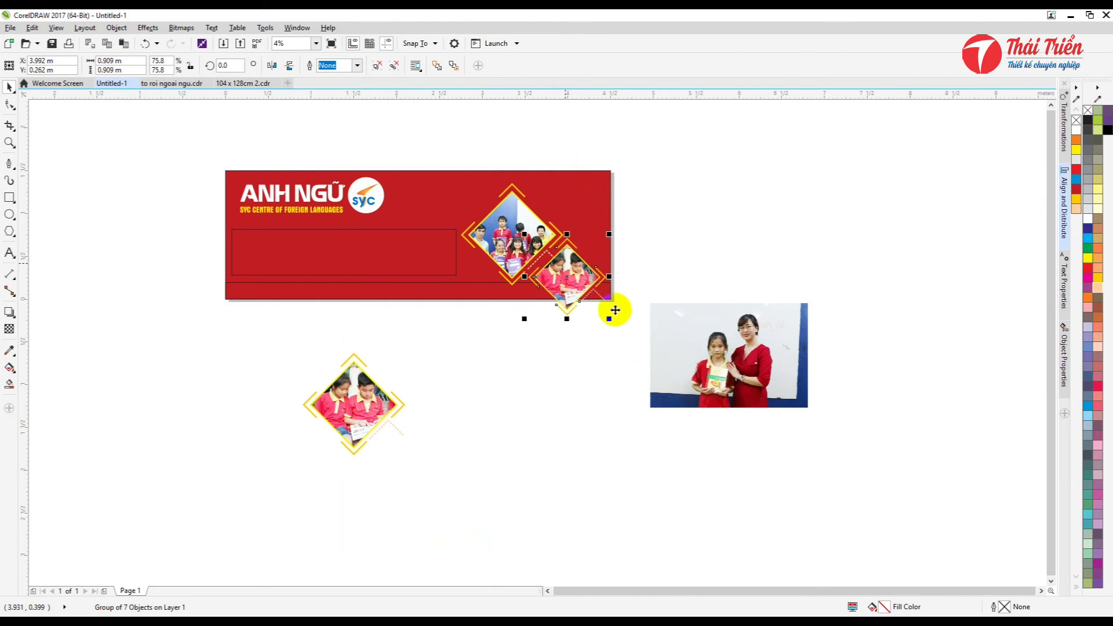
# Shrink the reading-children diamond further and position it inside the banner's lower-right corner beside the large diamond
pyautogui.moveTo(611, 321); pyautogui.dragTo(596, 307)
pyautogui.scroll(1, 574, 242)
pyautogui.moveTo(560, 257); pyautogui.dragTo(565, 273)
pyautogui.click(569, 367)
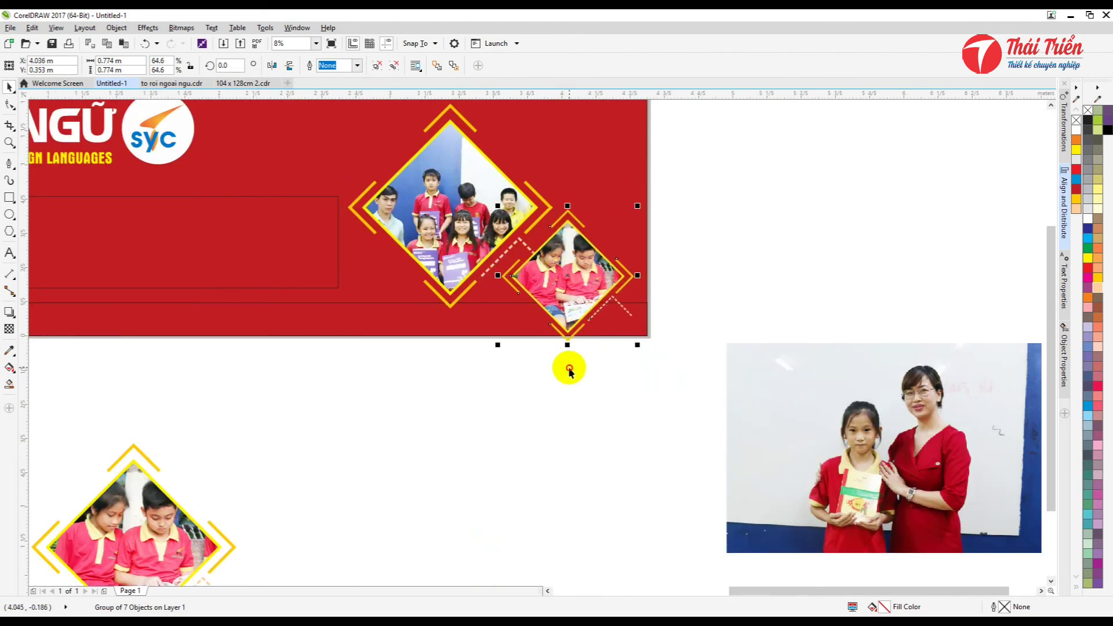
pyautogui.scroll(-1, 576, 341)
pyautogui.click(570, 318)
pyautogui.scroll(1, 571, 317)
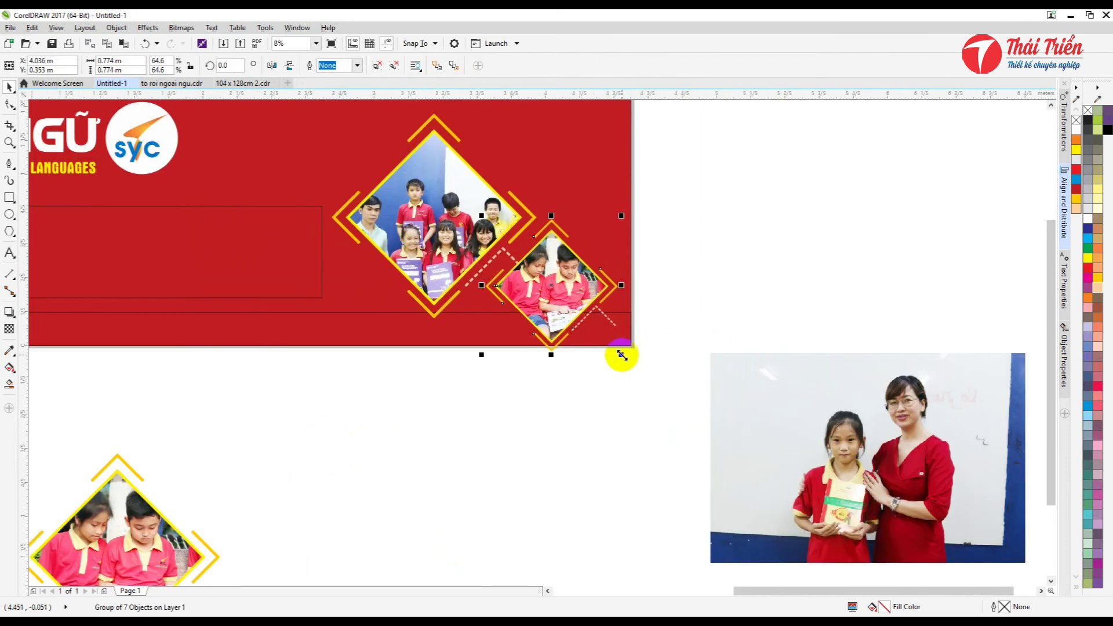
pyautogui.moveTo(621, 355); pyautogui.dragTo(610, 351)
pyautogui.click(530, 376)
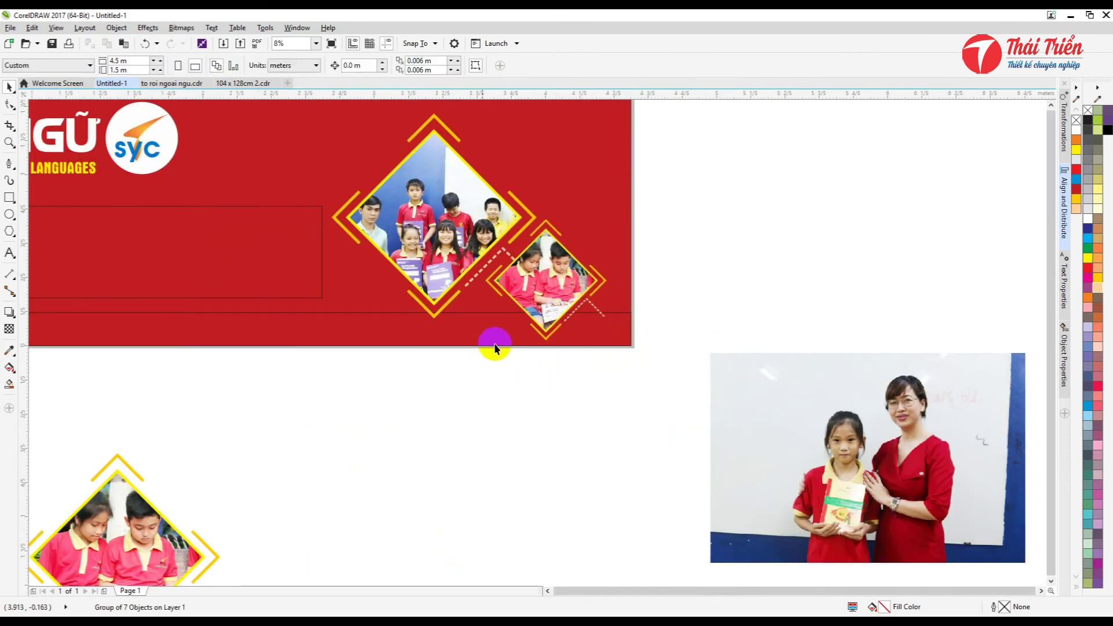
# Extract the reading photo from the spare diamond below the banner and delete the photo
pyautogui.scroll(-1, 494, 341)
pyautogui.scroll(2, 513, 299)
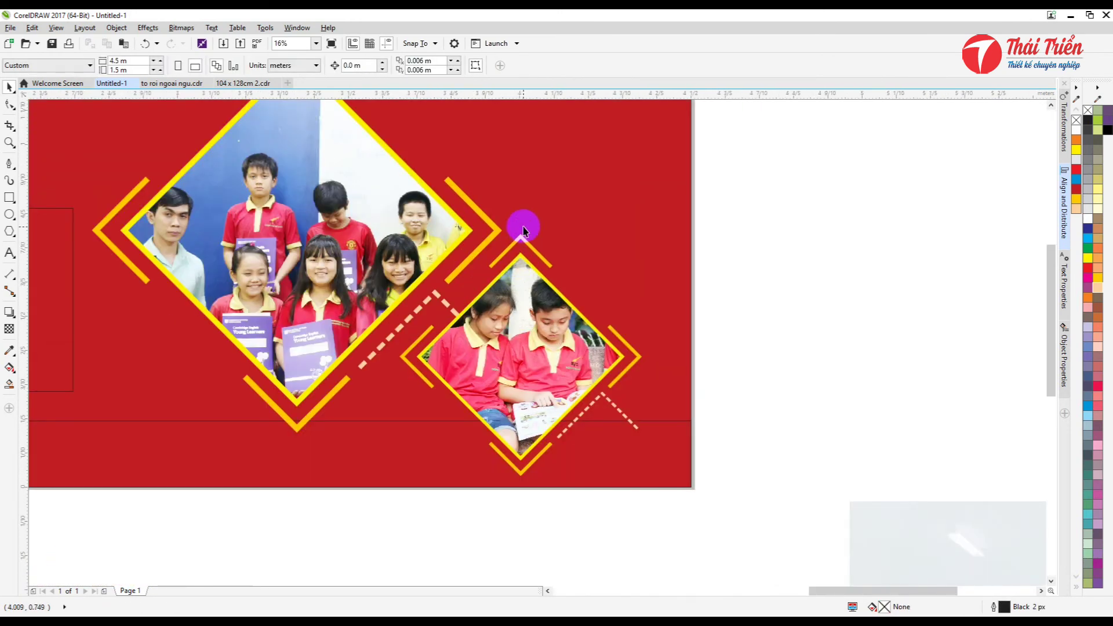
pyautogui.scroll(2, 520, 240)
pyautogui.scroll(-2, 520, 240)
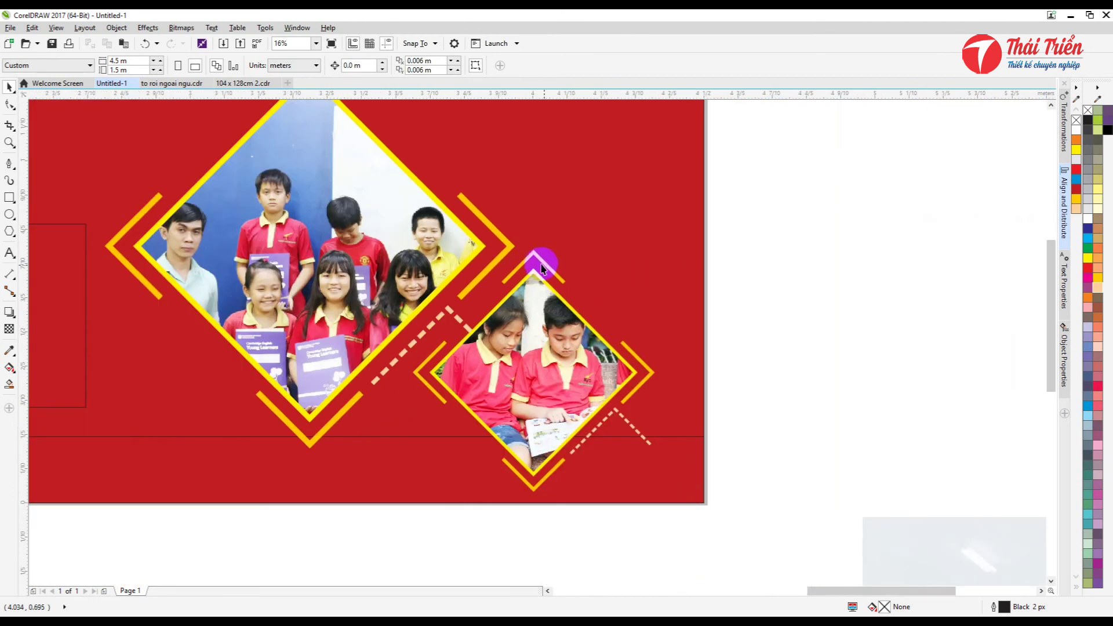
pyautogui.scroll(-2, 507, 249)
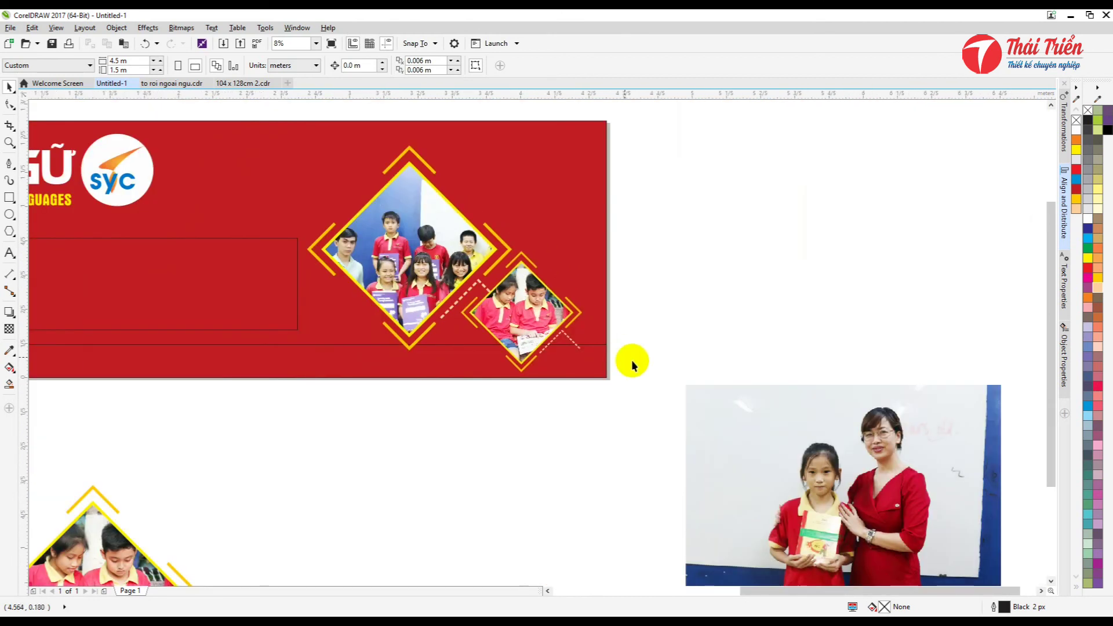
pyautogui.scroll(-1, 722, 392)
pyautogui.click(402, 498)
pyautogui.click(387, 520)
pyautogui.press('Delete')
# PowerClip the photo of the teacher and pupil inside the emptied diamond
pyautogui.rightClick(761, 397)
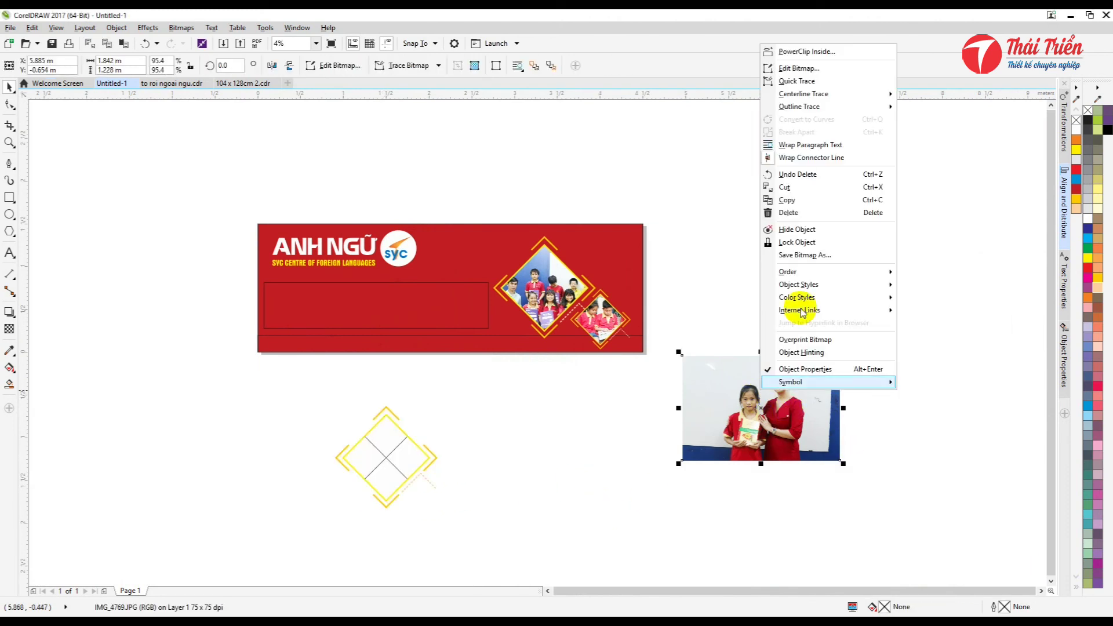
pyautogui.click(803, 48)
pyautogui.click(365, 449)
# Scale and shift the clipped teacher photo so both the teacher and the pupil fit within the diamond
pyautogui.click(386, 516)
pyautogui.moveTo(470, 514); pyautogui.dragTo(458, 508)
pyautogui.scroll(1, 402, 467)
pyautogui.moveTo(401, 467); pyautogui.dragTo(391, 464)
pyautogui.scroll(-1, 526, 431)
# Move the teacher-photo diamond with its chevrons to the banner's upper-right corner and shrink it to fit there
pyautogui.moveTo(343, 370); pyautogui.dragTo(628, 546)
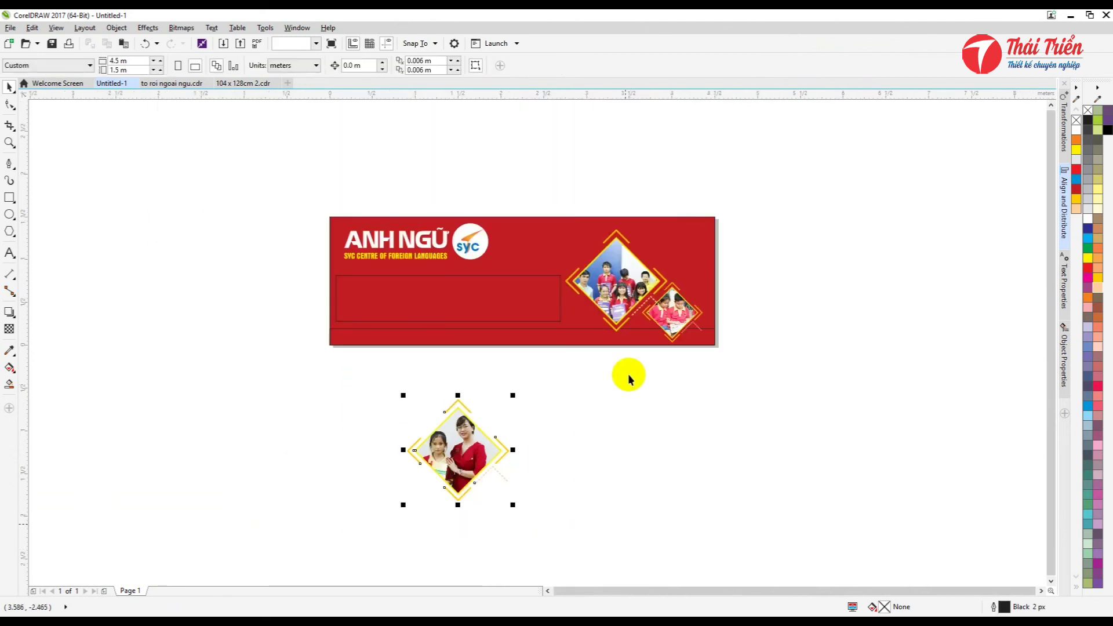
pyautogui.moveTo(501, 442); pyautogui.dragTo(706, 217)
pyautogui.scroll(1, 685, 246)
pyautogui.moveTo(688, 268); pyautogui.dragTo(694, 263)
pyautogui.moveTo(738, 323); pyautogui.dragTo(726, 310)
pyautogui.moveTo(658, 262)
pyautogui.mouseDown()
pyautogui.moveTo(667, 267)
pyautogui.moveTo(655, 264)
pyautogui.mouseUp()
# Enlarge the reading-children diamond to about 0.764 m and nudge it into place below the teacher-photo diamond
pyautogui.moveTo(725, 326); pyautogui.dragTo(740, 304)
pyautogui.click(681, 368)
pyautogui.moveTo(675, 362); pyautogui.dragTo(677, 362)
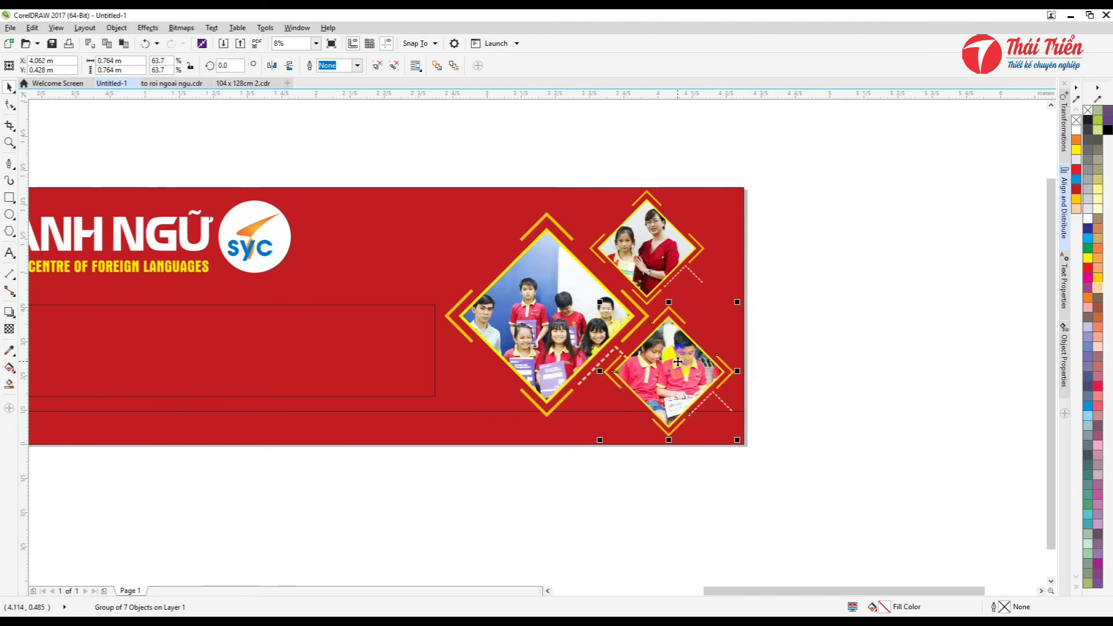
pyautogui.click(822, 345)
# Delete the empty placeholder rectangle beneath the banner's heading and tagline
pyautogui.scroll(-2, 822, 346)
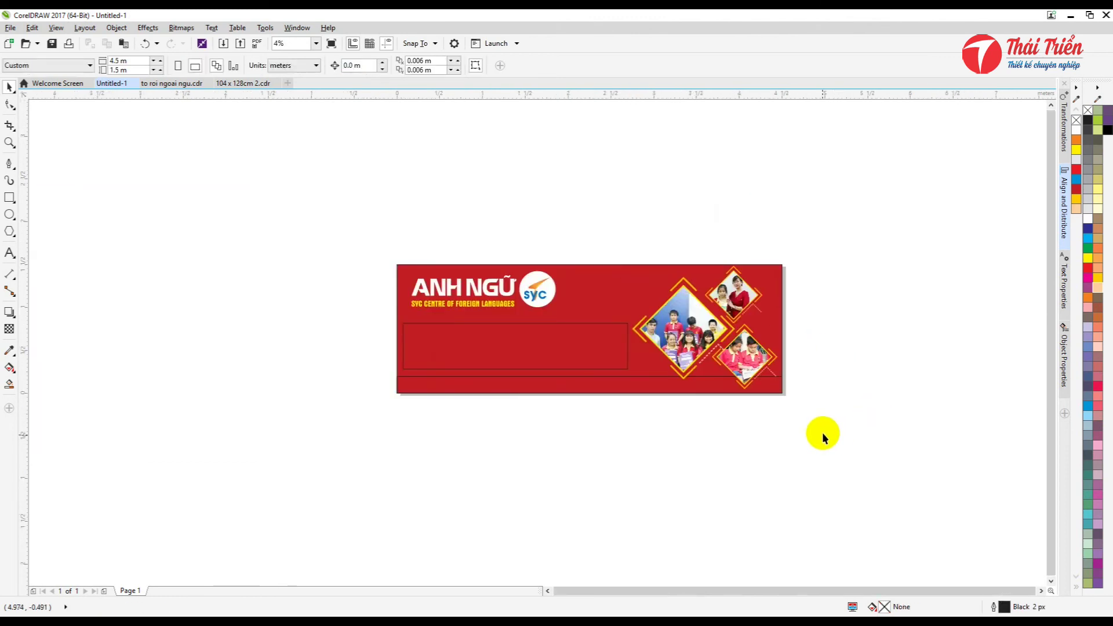
pyautogui.scroll(1, 731, 329)
pyautogui.scroll(-1, 772, 349)
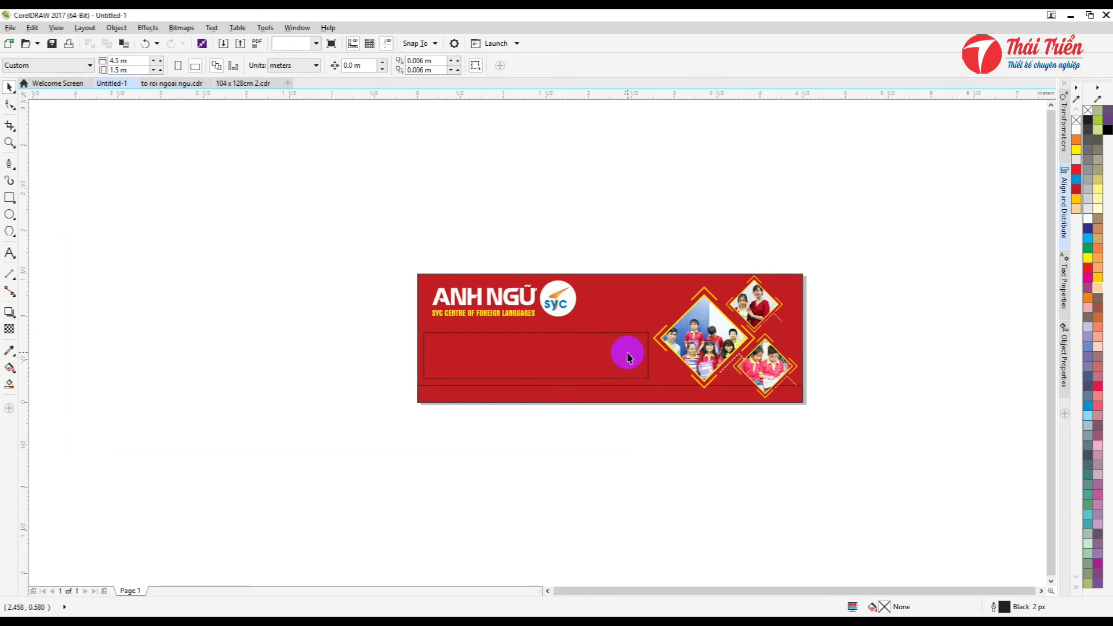
pyautogui.click(573, 354)
pyautogui.press('Delete')
pyautogui.scroll(-2, 572, 368)
pyautogui.scroll(4, 539, 371)
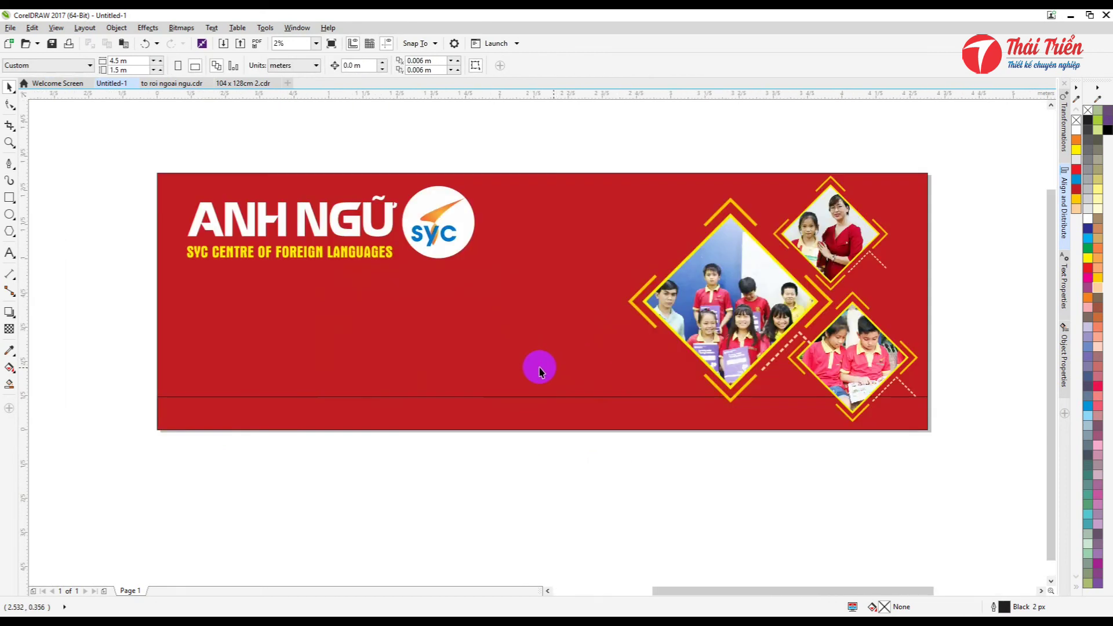
pyautogui.scroll(-2, 373, 316)
pyautogui.scroll(2, 273, 283)
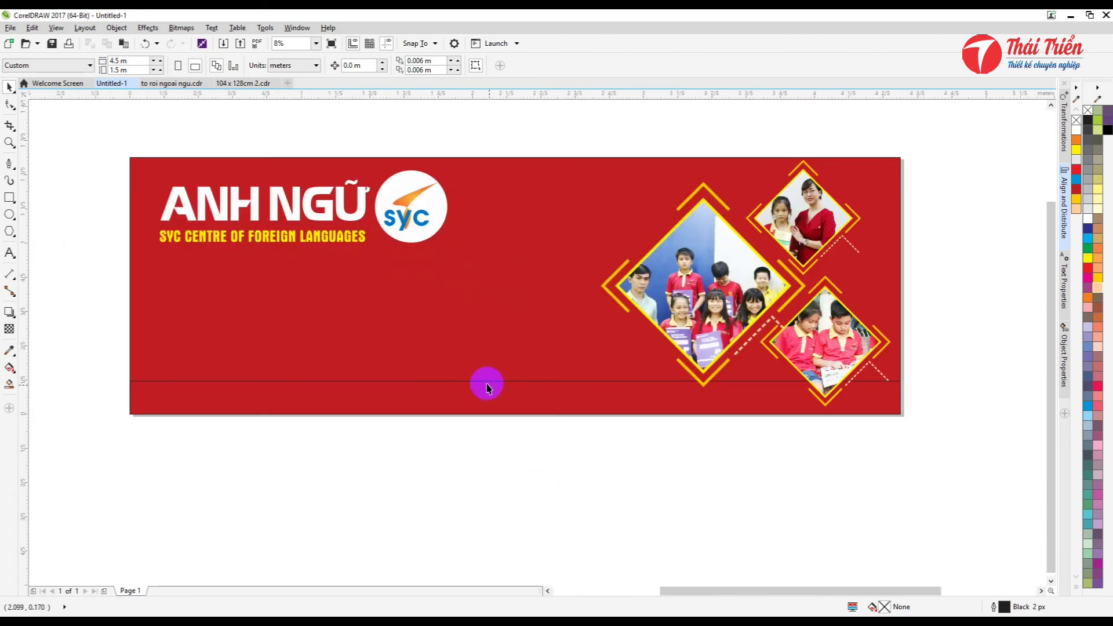
# Bring the phone line and website text from the 104 x 128cm 2.cdr poster into the banner's bottom strip
pyautogui.click(243, 86)
pyautogui.scroll(-2, 577, 396)
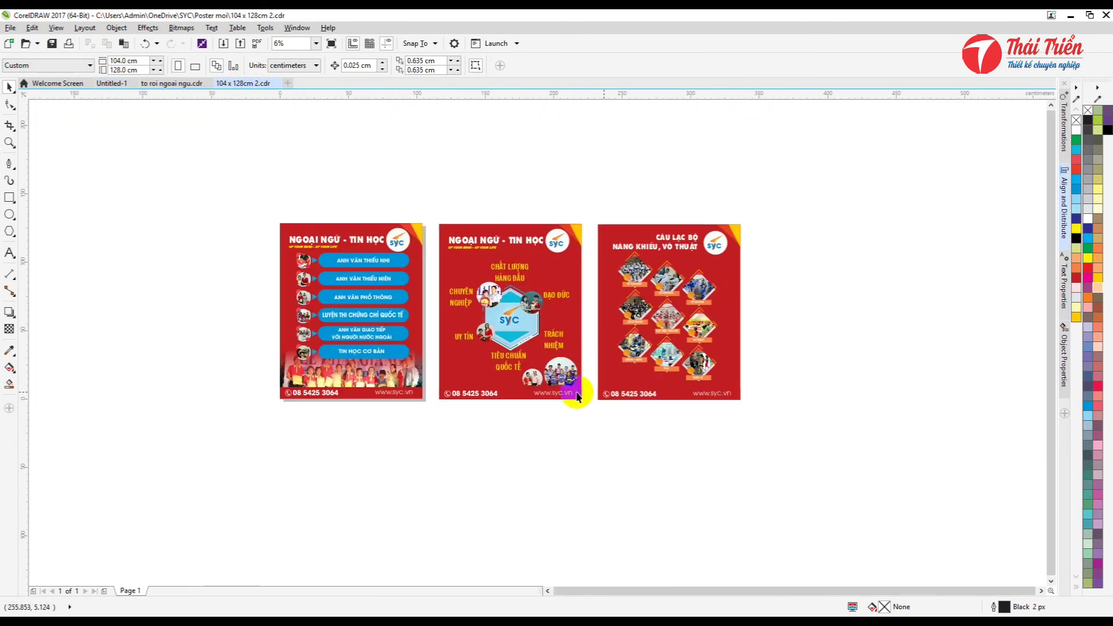
pyautogui.scroll(3, 522, 330)
pyautogui.scroll(-5, 560, 304)
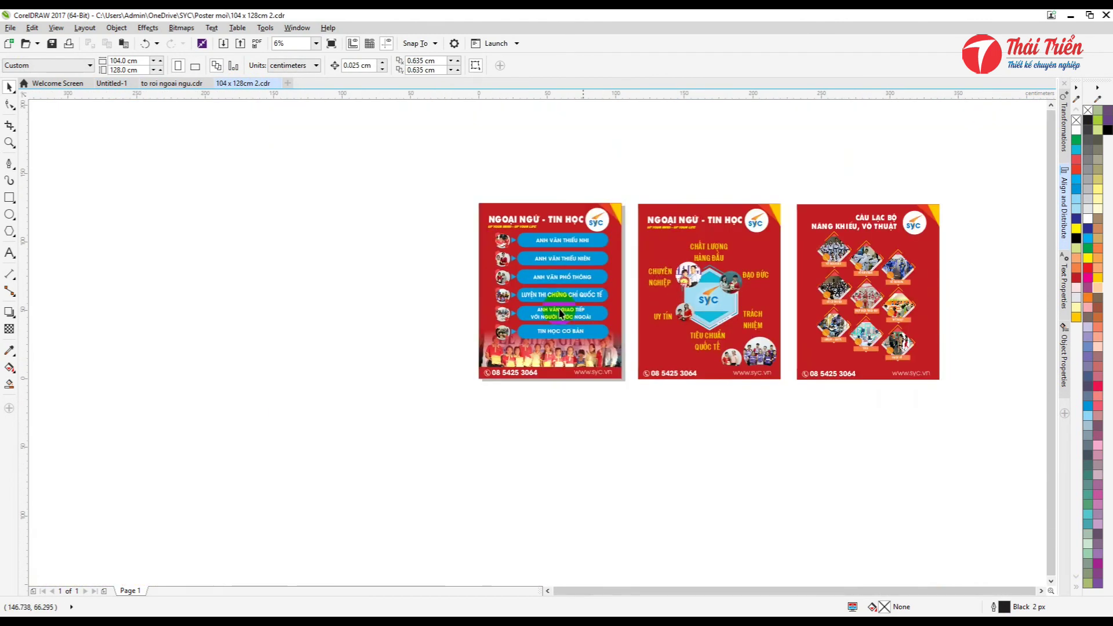
pyautogui.click(172, 83)
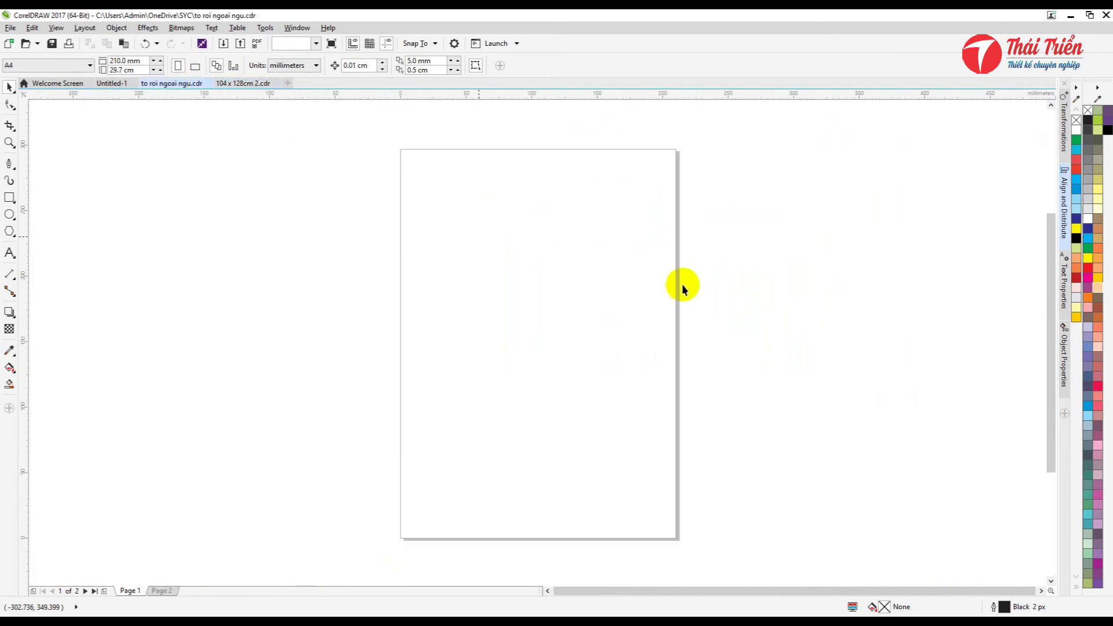
pyautogui.click(121, 86)
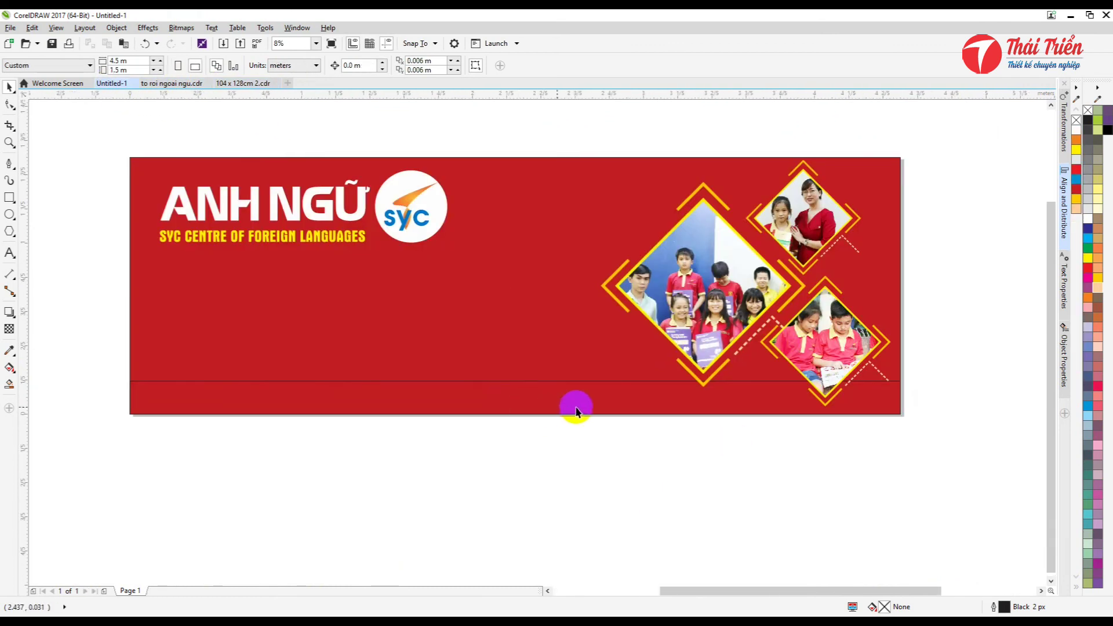
pyautogui.scroll(-2, 638, 400)
pyautogui.moveTo(671, 331); pyautogui.dragTo(471, 386)
pyautogui.scroll(2, 393, 400)
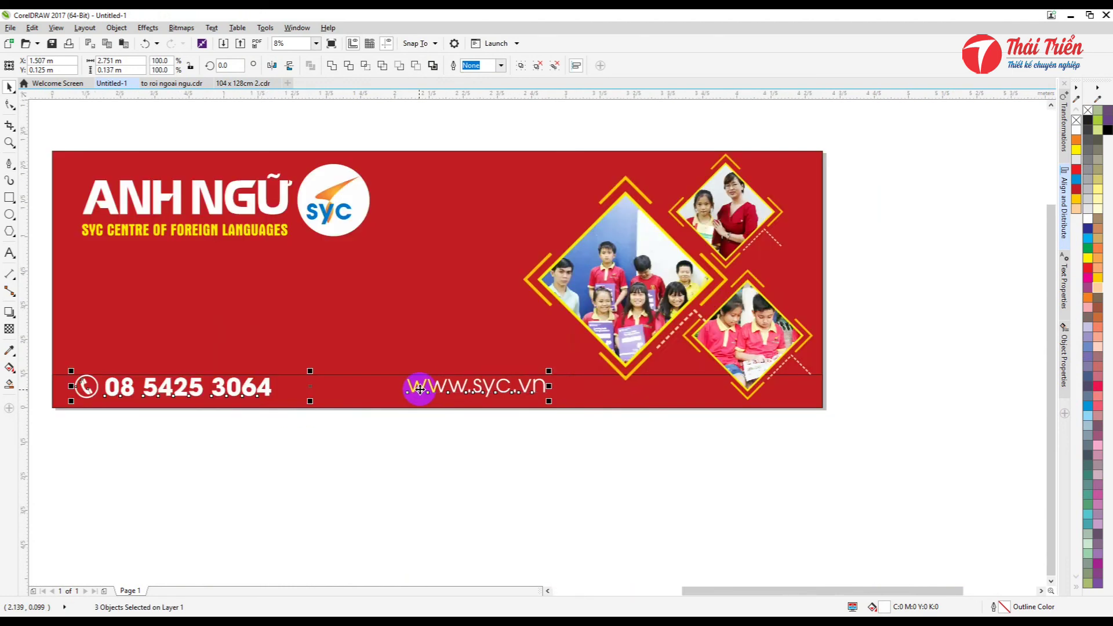
# Shrink the phone and website texts to fit the bottom strip, and move the website below the photo diamonds
pyautogui.moveTo(548, 372); pyautogui.dragTo(436, 383)
pyautogui.moveTo(458, 469); pyautogui.dragTo(308, 347)
pyautogui.moveTo(372, 388); pyautogui.dragTo(645, 399)
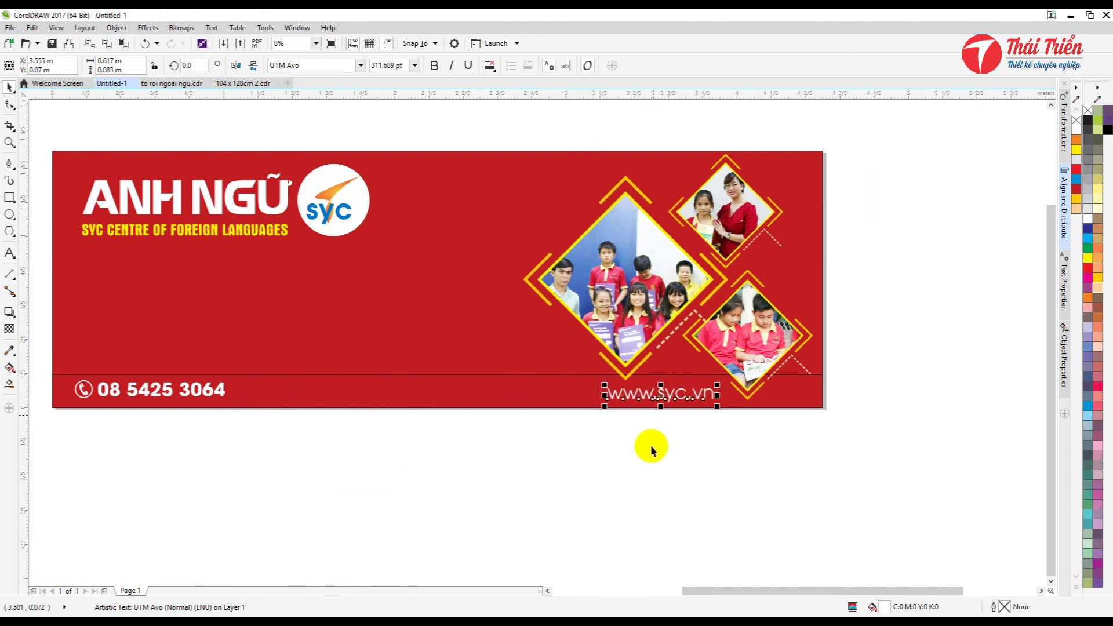
# Turn the bottom strip rectangle into a white, outline-free divider about 0.019 m high above the phone and website texts
pyautogui.click(502, 398)
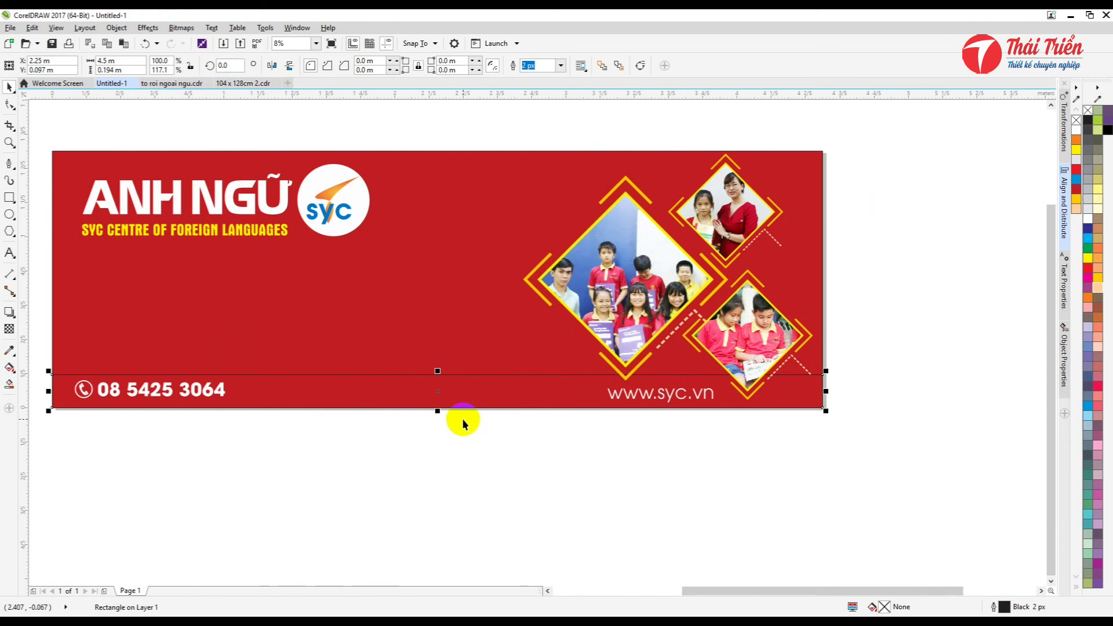
pyautogui.moveTo(438, 410); pyautogui.dragTo(438, 382)
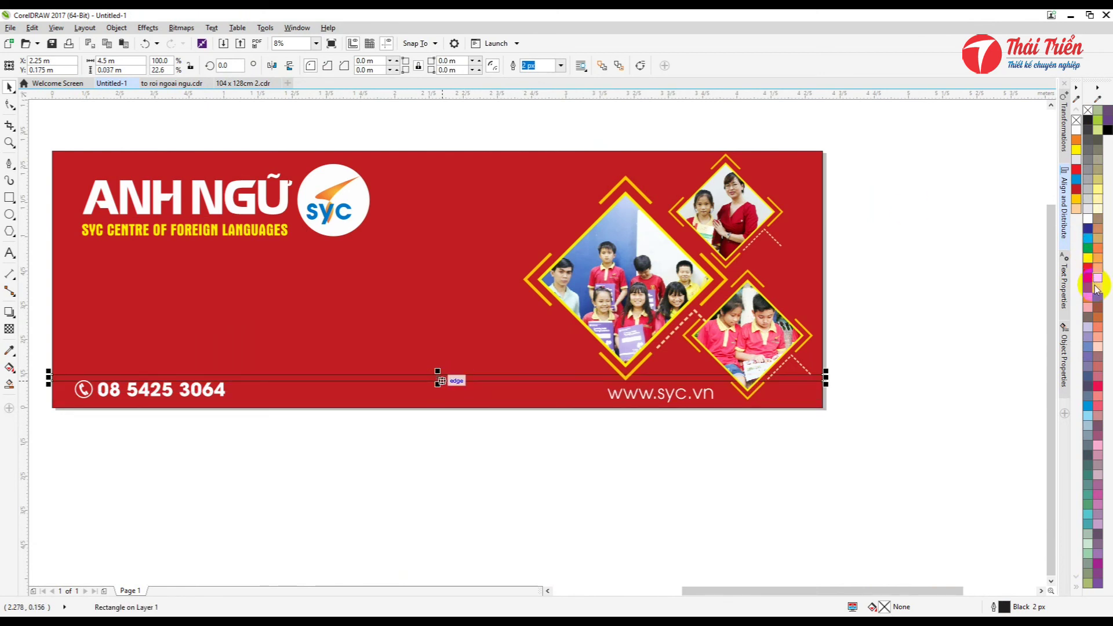
pyautogui.click(1087, 219)
pyautogui.click(949, 294)
pyautogui.scroll(1, 431, 407)
pyautogui.moveTo(442, 377); pyautogui.dragTo(444, 355)
pyautogui.scroll(-1, 698, 360)
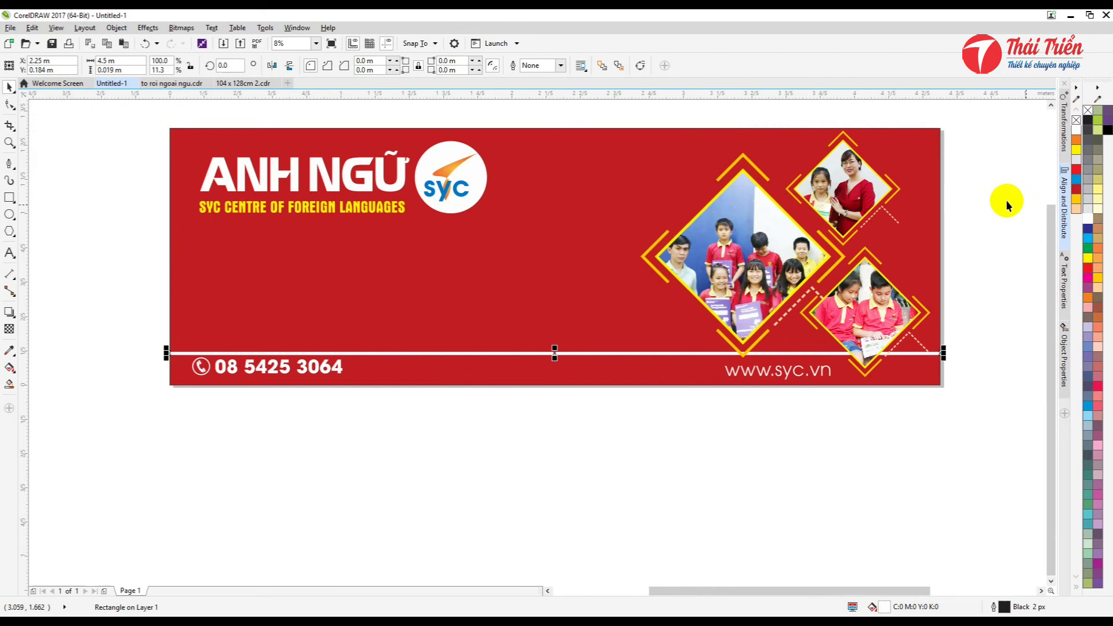
# Thin the white divider above the contact texts to about 0.009 m high
pyautogui.click(939, 365)
pyautogui.scroll(3, 940, 365)
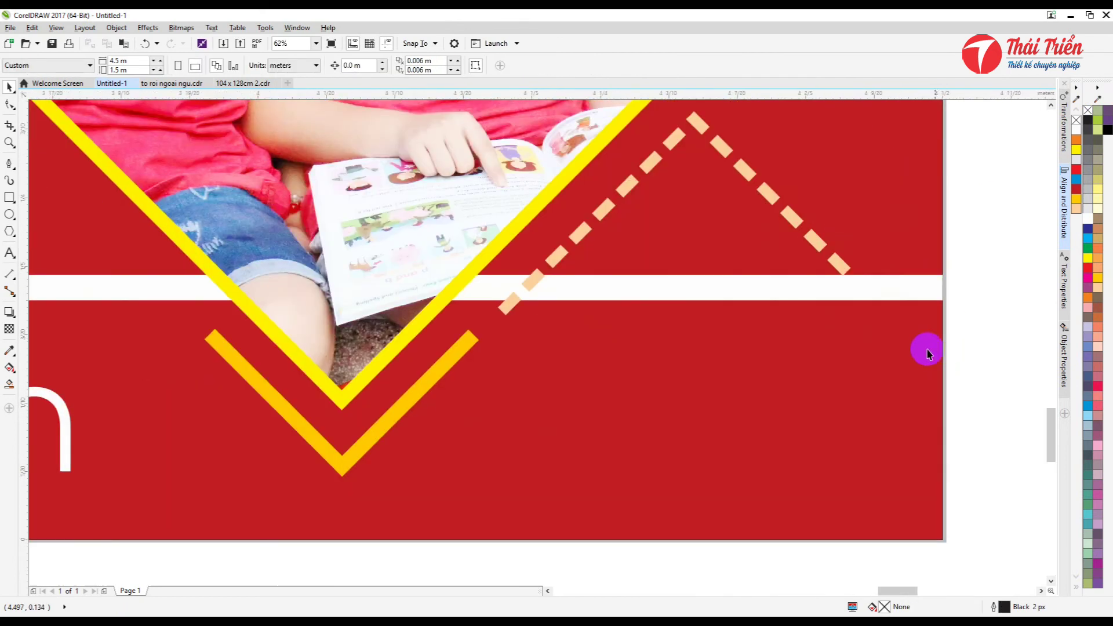
pyautogui.scroll(-3, 926, 348)
pyautogui.click(529, 335)
pyautogui.scroll(6, 529, 330)
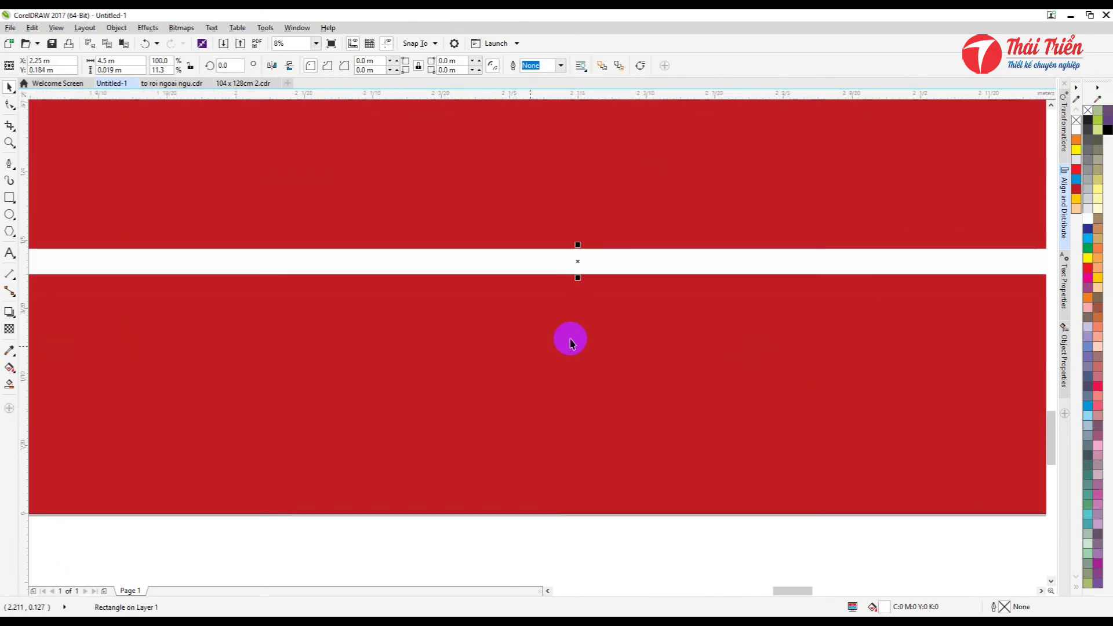
pyautogui.moveTo(590, 210); pyautogui.dragTo(589, 183)
pyautogui.scroll(-3, 641, 342)
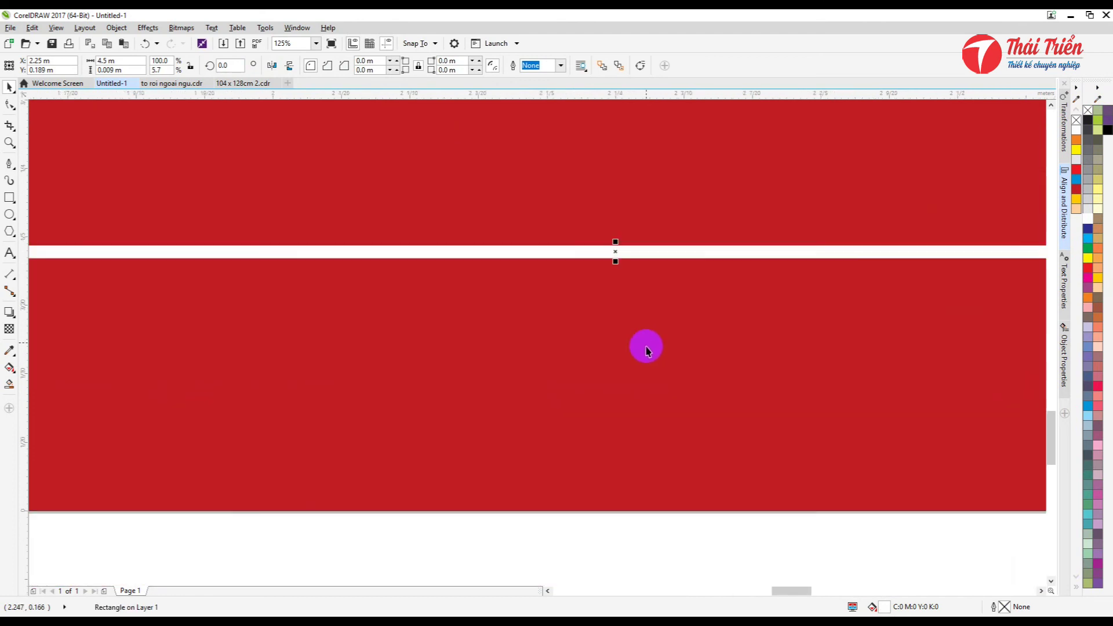
pyautogui.scroll(-1, 805, 364)
pyautogui.scroll(-5, 805, 366)
pyautogui.click(614, 460)
pyautogui.scroll(-1, 535, 373)
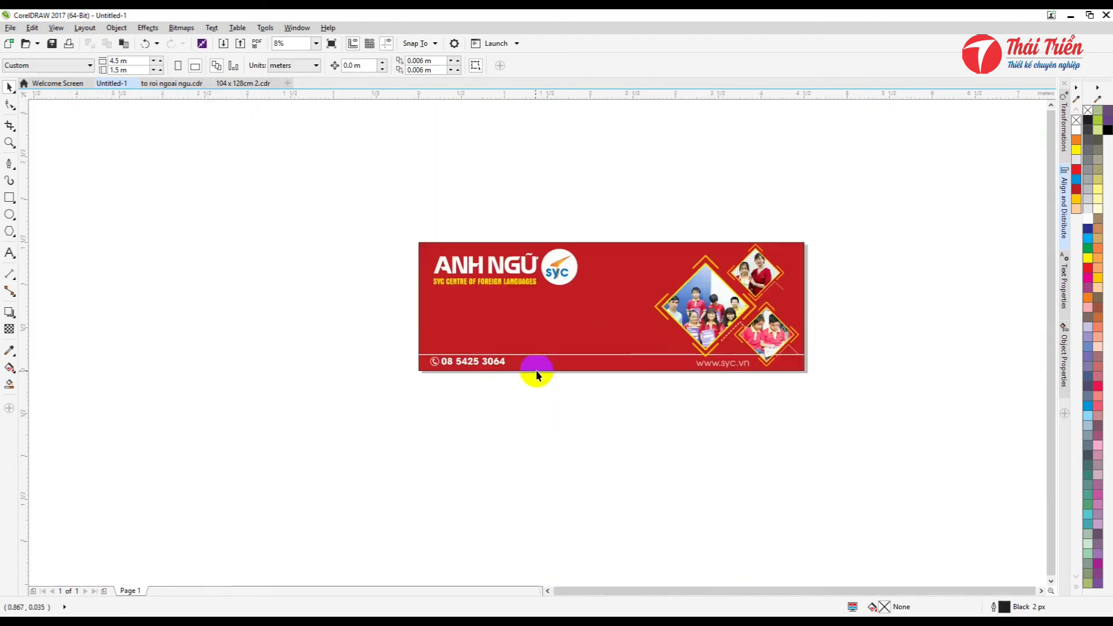
# Enlarge the phone icon and number together to about 0.926 m wide in the bottom strip
pyautogui.scroll(1, 736, 367)
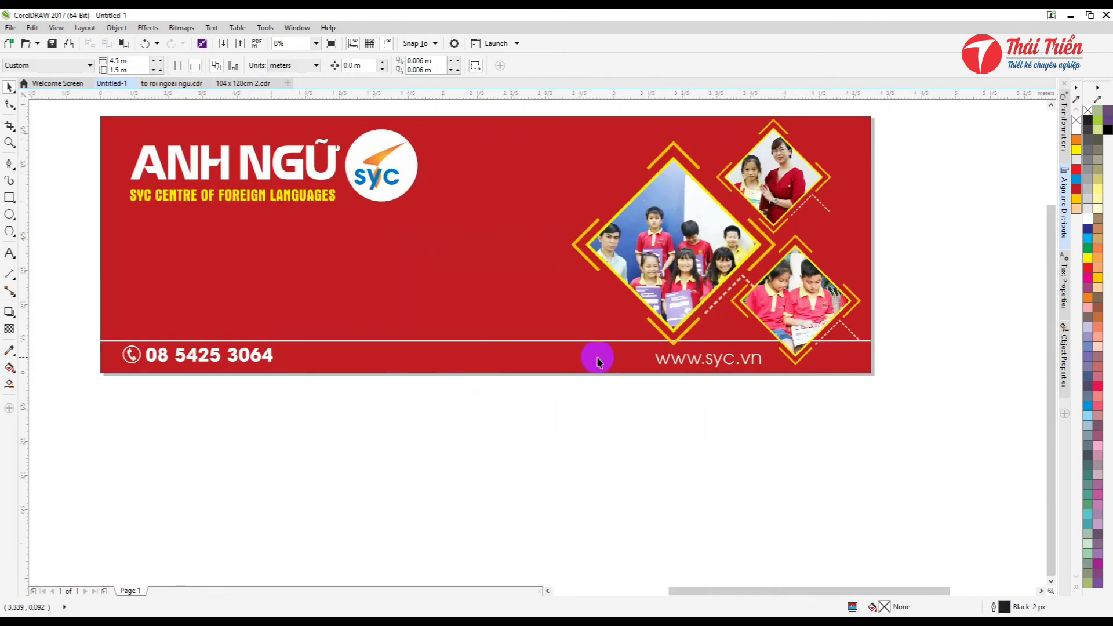
pyautogui.click(211, 347)
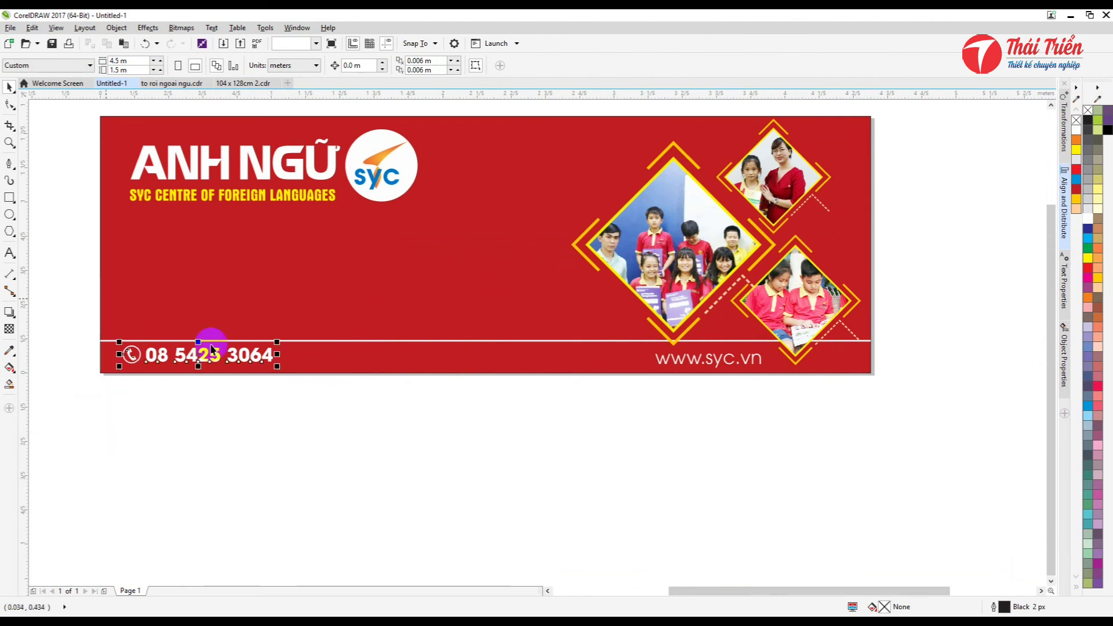
pyautogui.moveTo(278, 367); pyautogui.dragTo(286, 372)
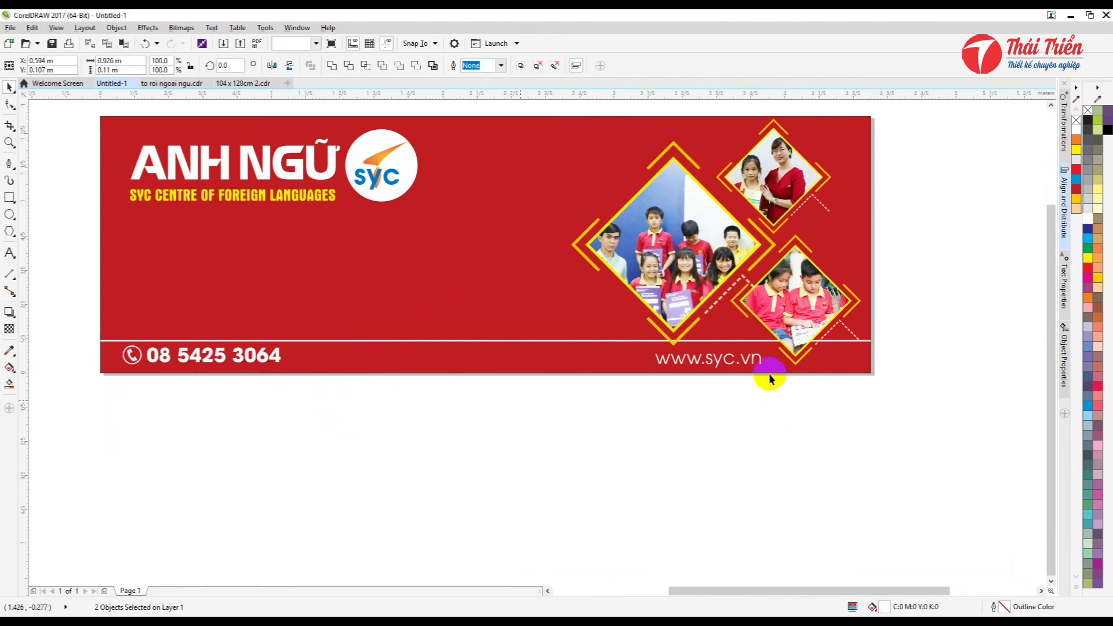
pyautogui.click(735, 462)
pyautogui.scroll(-1, 547, 442)
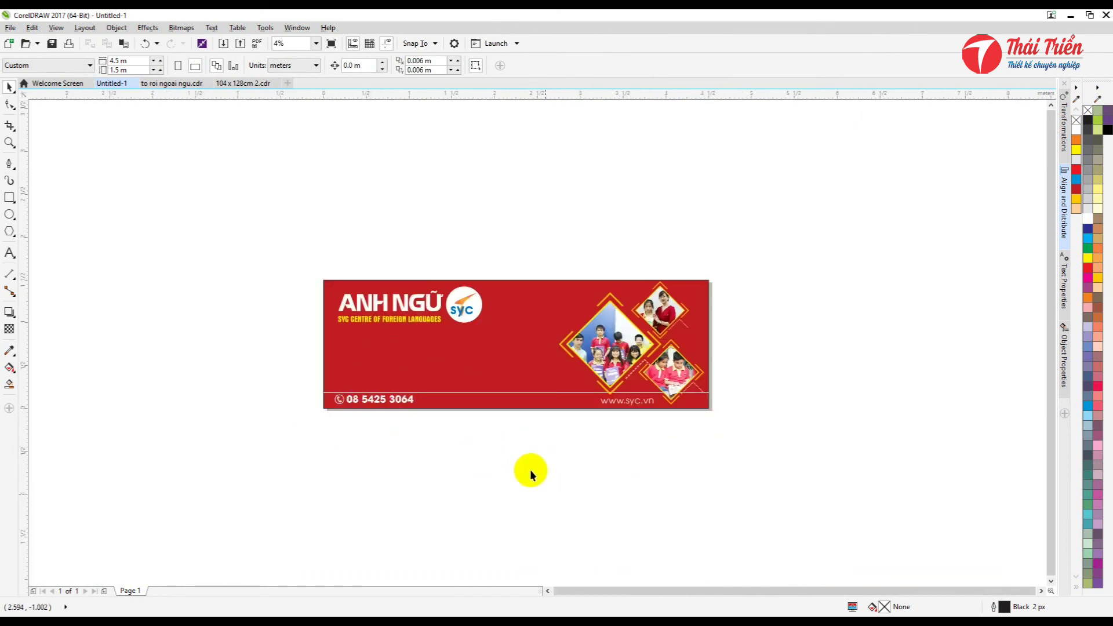
pyautogui.scroll(1, 345, 317)
pyautogui.scroll(-1, 576, 371)
pyautogui.scroll(1, 731, 377)
pyautogui.scroll(-1, 726, 384)
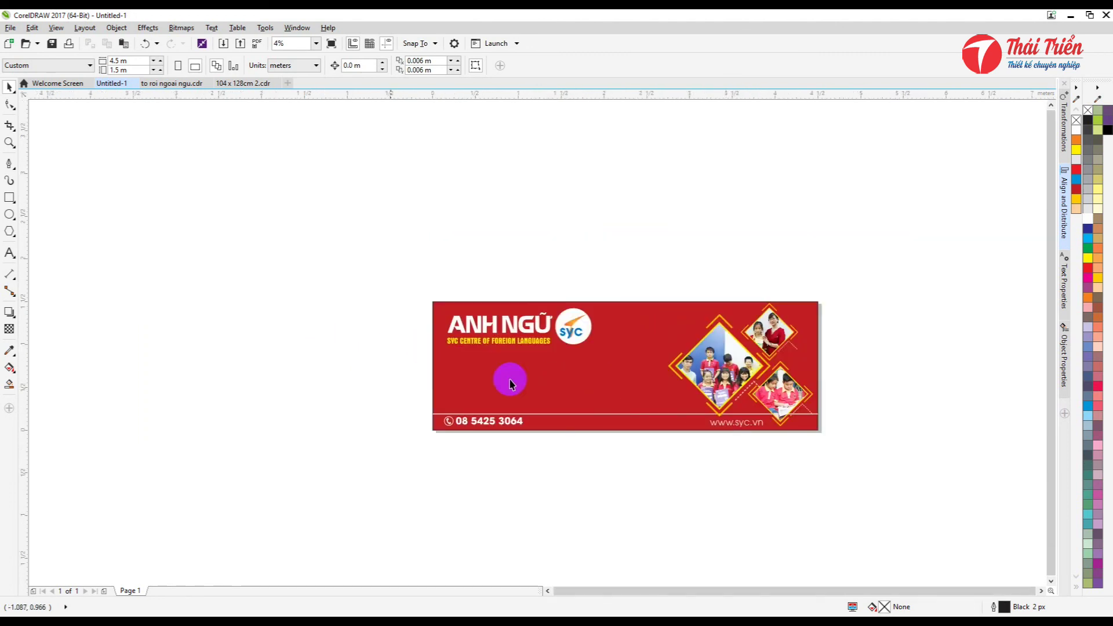
pyautogui.scroll(1, 600, 408)
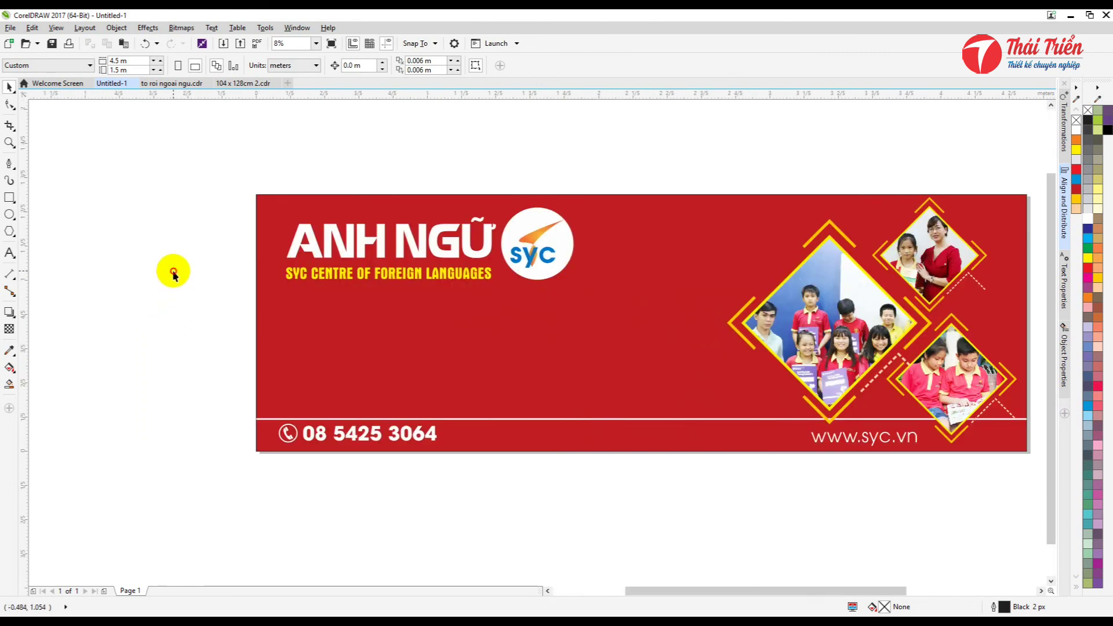
pyautogui.scroll(-1, 494, 431)
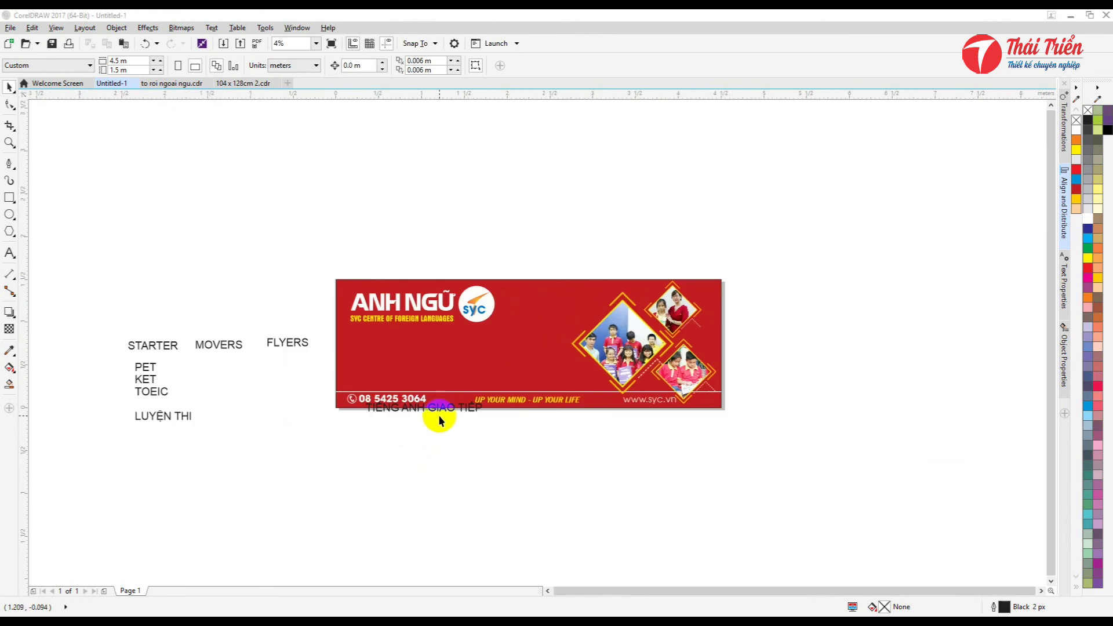
# Move the "TIẾNG ANH GIAO TIẾP" text off the banner's lower edge to just beneath "LUYỆN THI" beside the banner
pyautogui.moveTo(435, 415); pyautogui.dragTo(213, 432)
pyautogui.scroll(-2, 131, 408)
pyautogui.click(131, 408)
pyautogui.scroll(1, 243, 409)
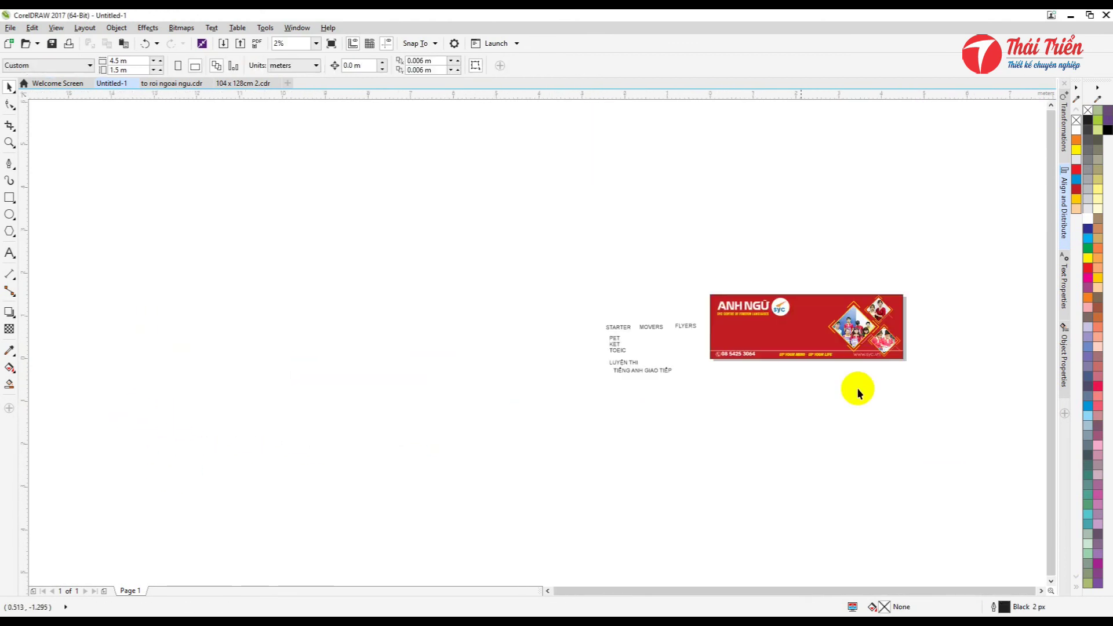
pyautogui.scroll(1, 721, 346)
pyautogui.scroll(1, 721, 346)
pyautogui.scroll(-1, 695, 347)
pyautogui.scroll(1, 350, 325)
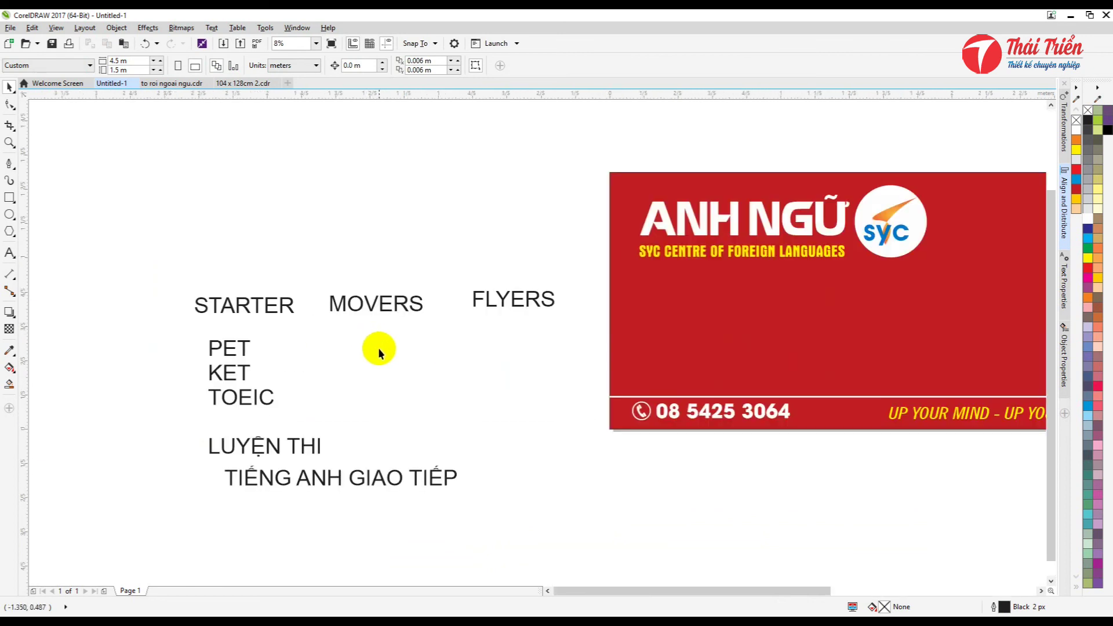
# Set all the course texts beside the banner, from "STARTER" to "TIẾNG ANH GIAO TIẾP", in the UTM Kabel KT font
pyautogui.moveTo(132, 243); pyautogui.dragTo(573, 325)
pyautogui.click(116, 239)
pyautogui.moveTo(117, 238); pyautogui.dragTo(575, 513)
pyautogui.click(360, 66)
pyautogui.moveTo(414, 198); pyautogui.dragTo(408, 281)
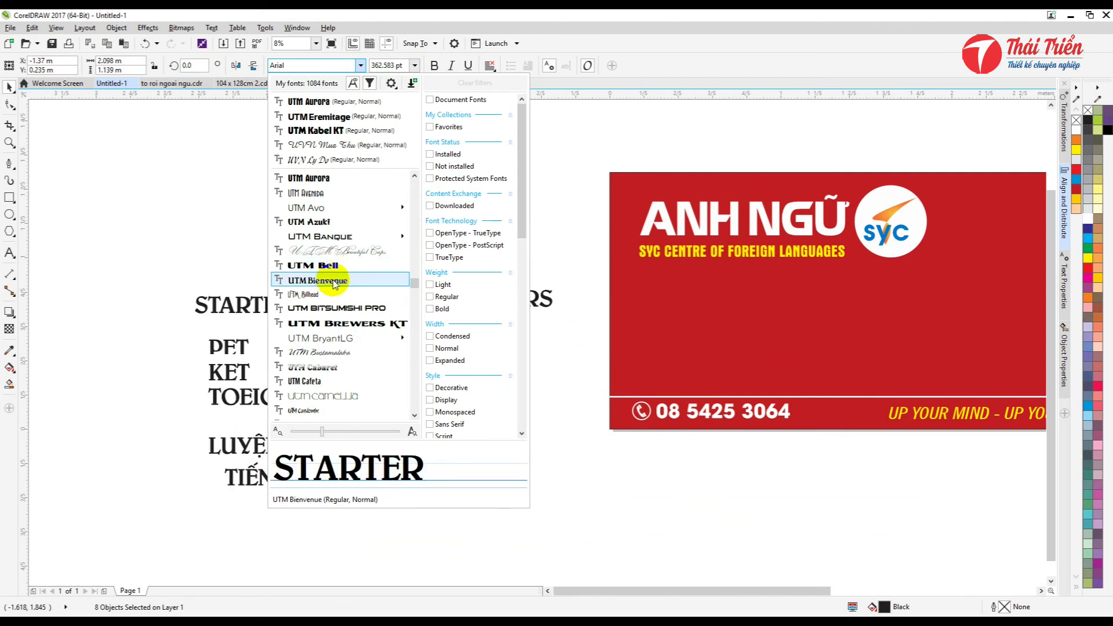
pyautogui.scroll(-3, 342, 301)
pyautogui.scroll(-6, 346, 307)
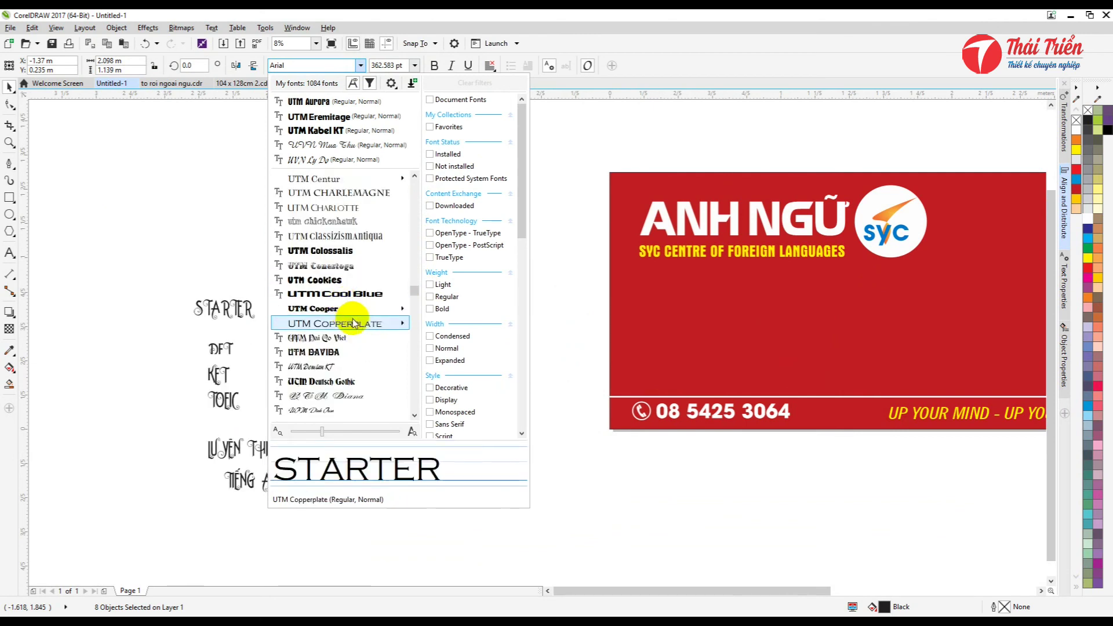
pyautogui.scroll(-2, 350, 339)
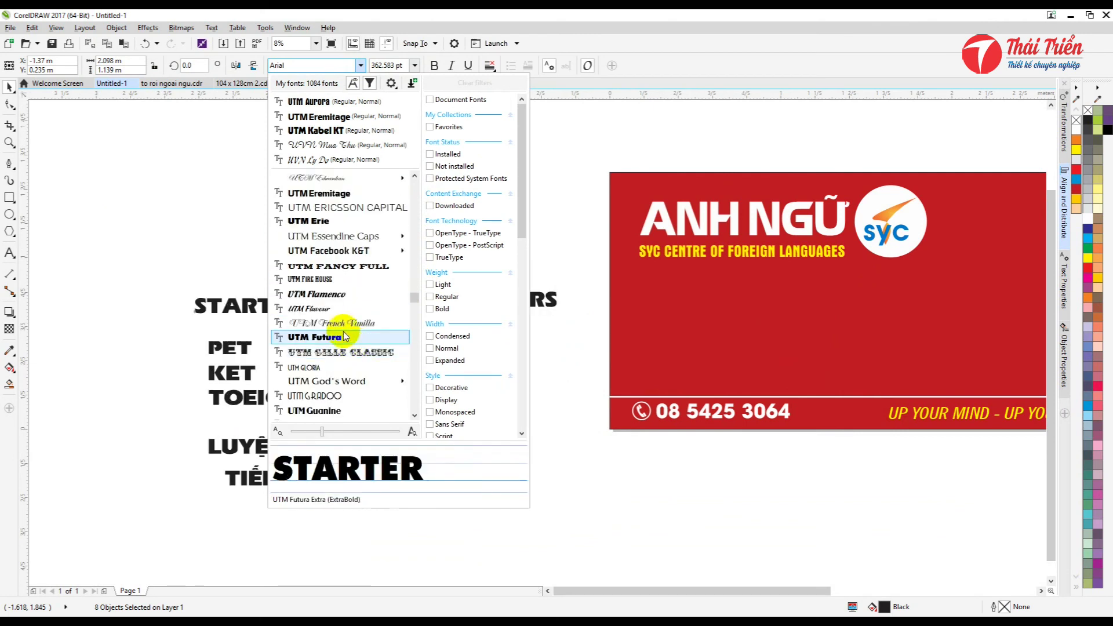
pyautogui.scroll(-3, 347, 358)
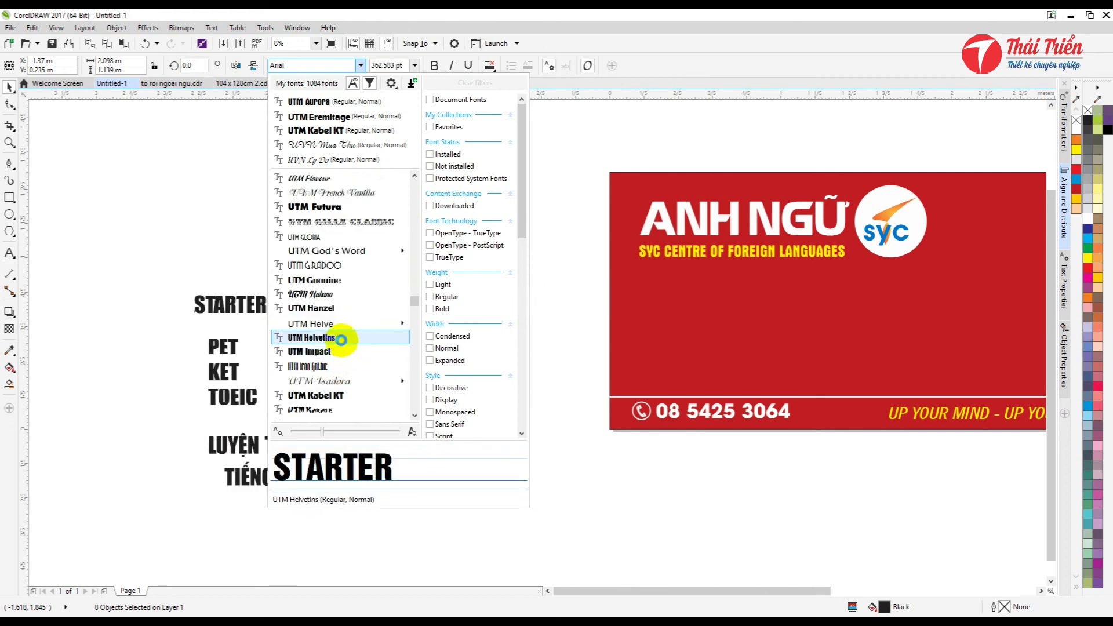
pyautogui.scroll(-3, 342, 373)
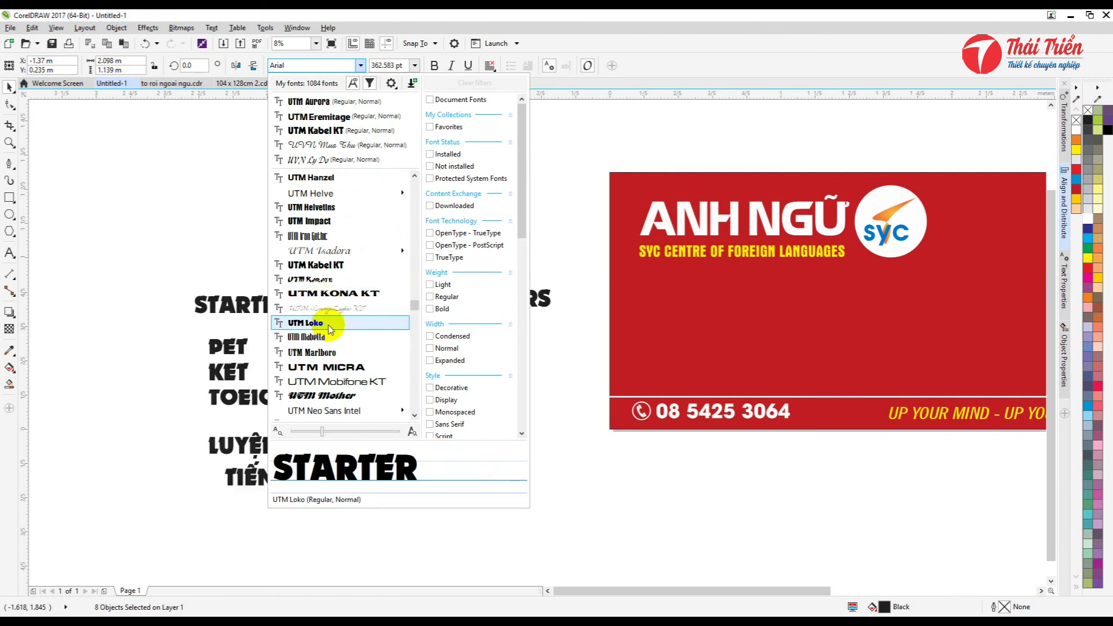
pyautogui.click(333, 265)
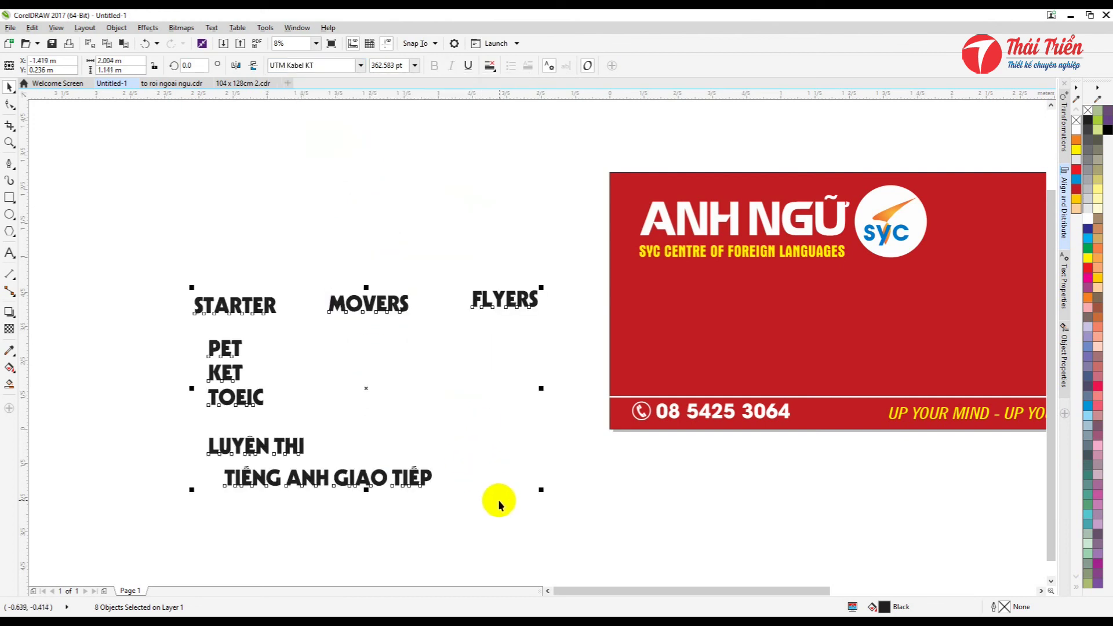
# Set all the course texts beside the banner in the UTM Hanzel font
pyautogui.click(360, 65)
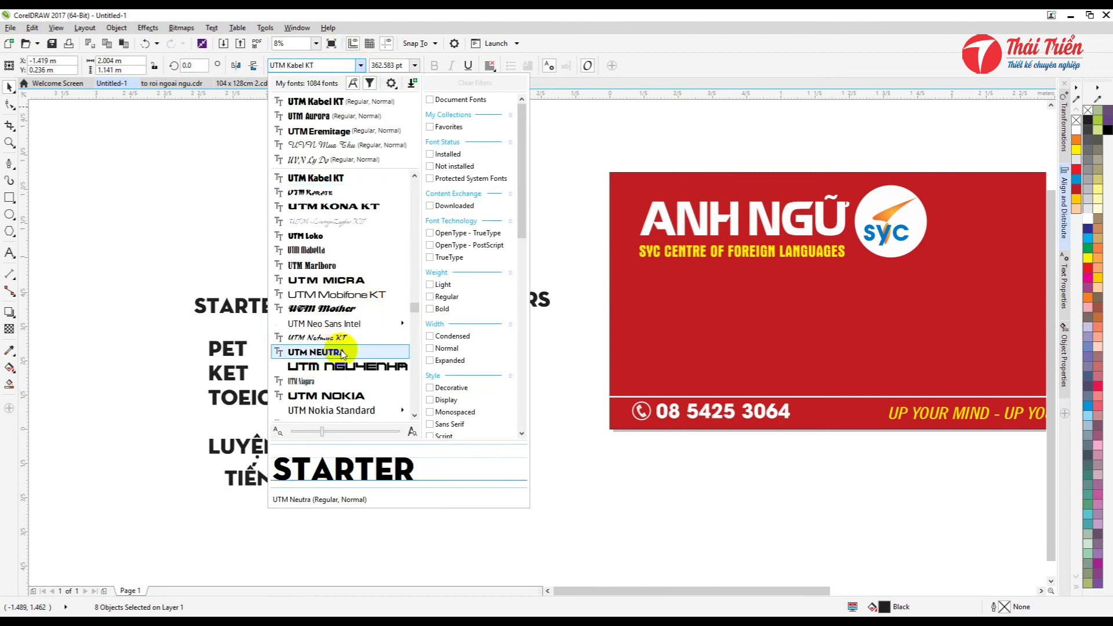
pyautogui.scroll(-6, 342, 352)
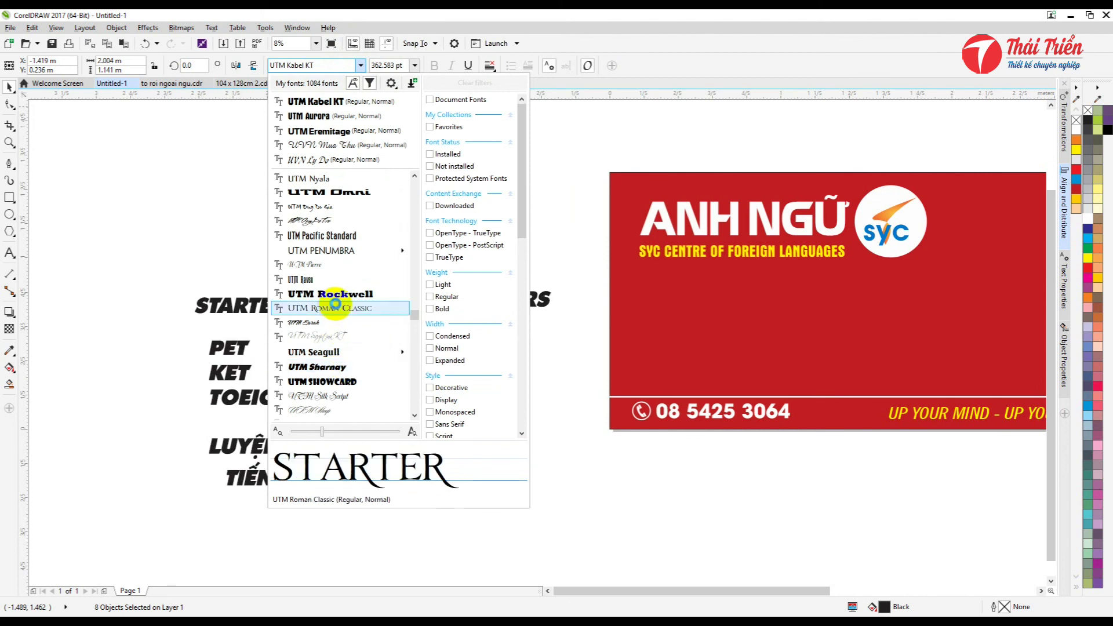
pyautogui.moveTo(329, 253)
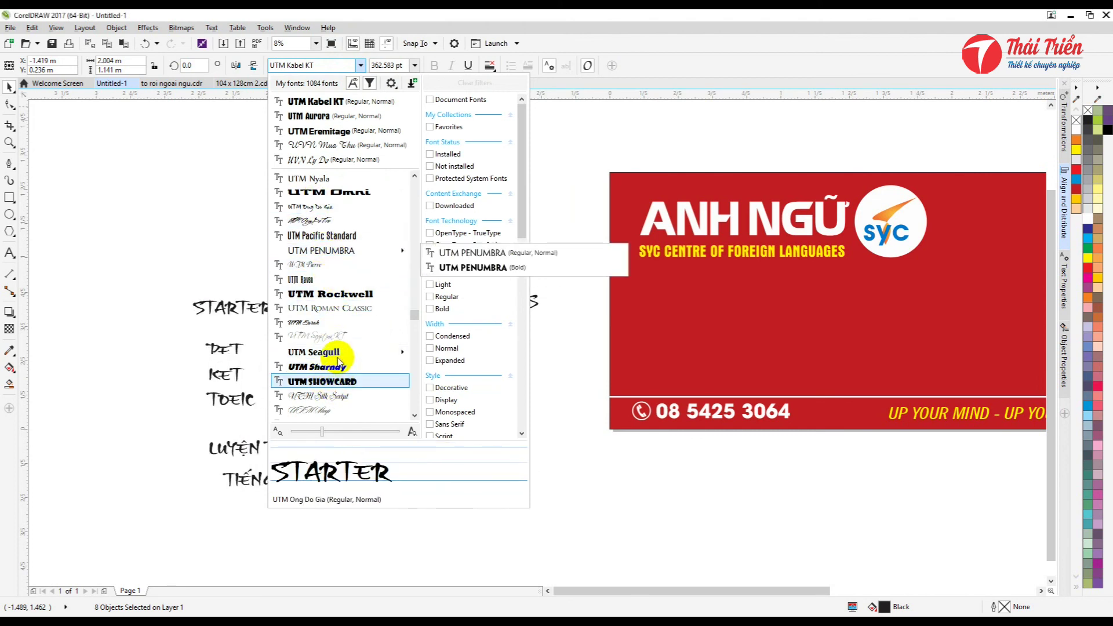
pyautogui.scroll(-3, 332, 352)
pyautogui.moveTo(326, 368)
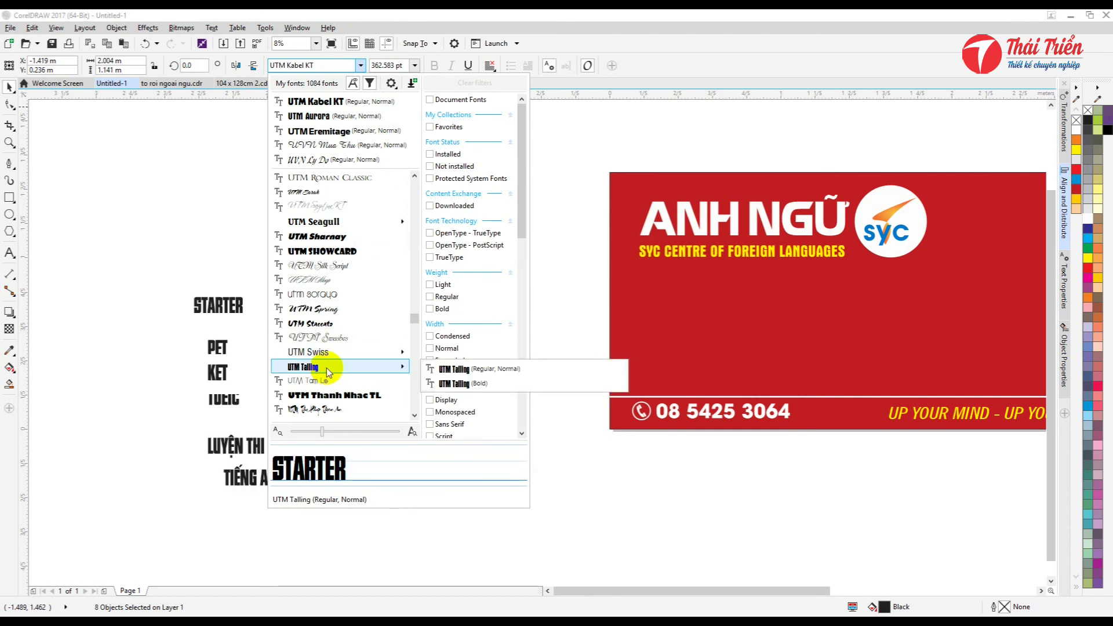
pyautogui.scroll(-3, 326, 367)
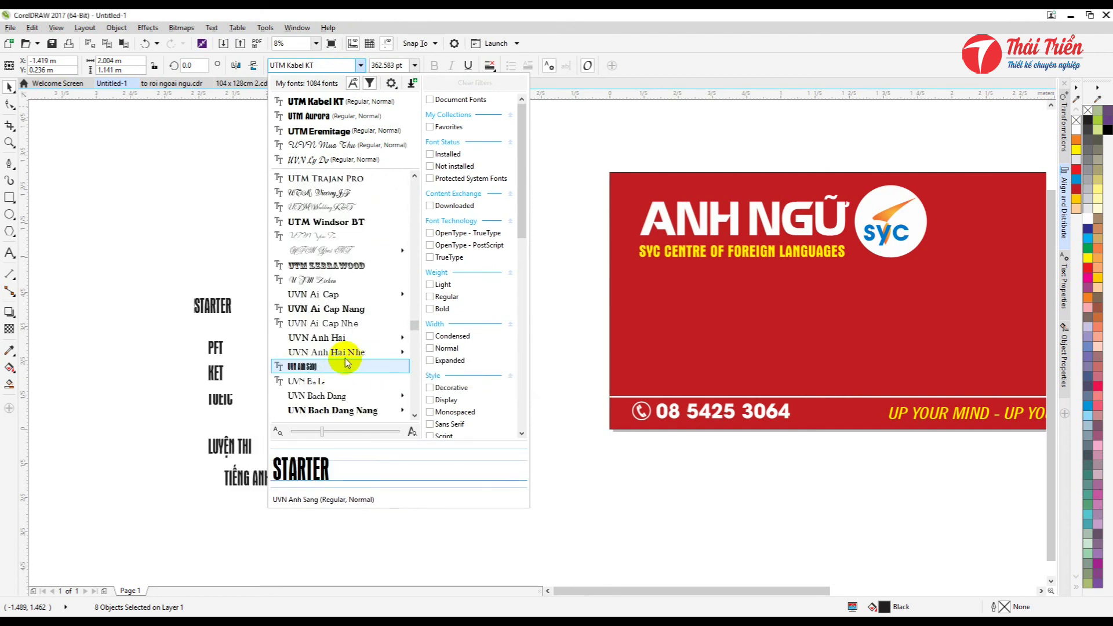
pyautogui.scroll(6, 340, 345)
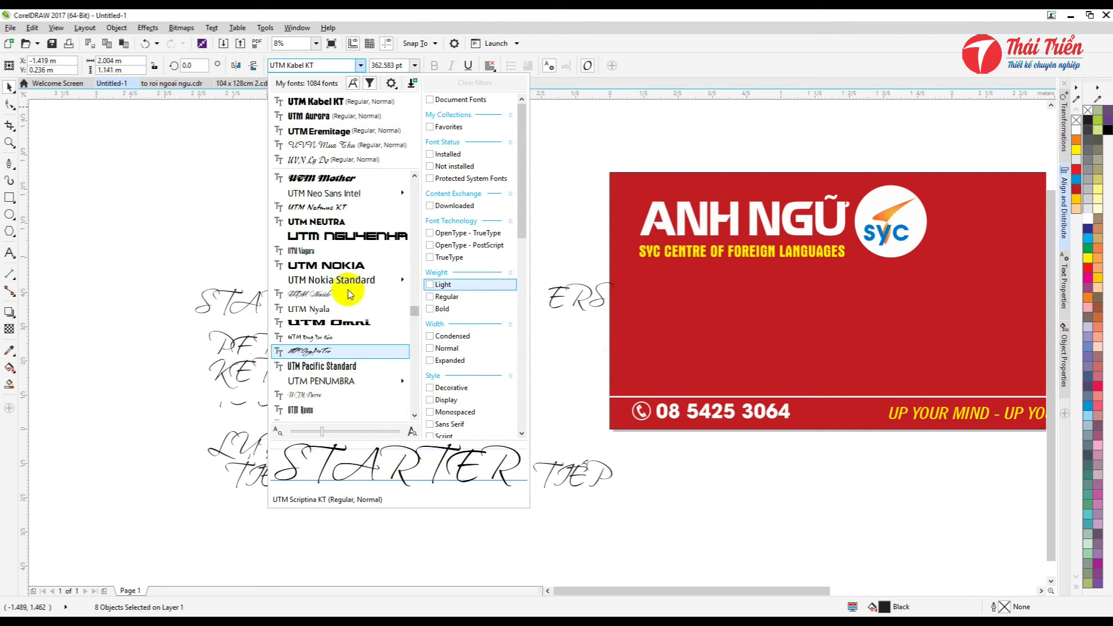
pyautogui.scroll(3, 356, 325)
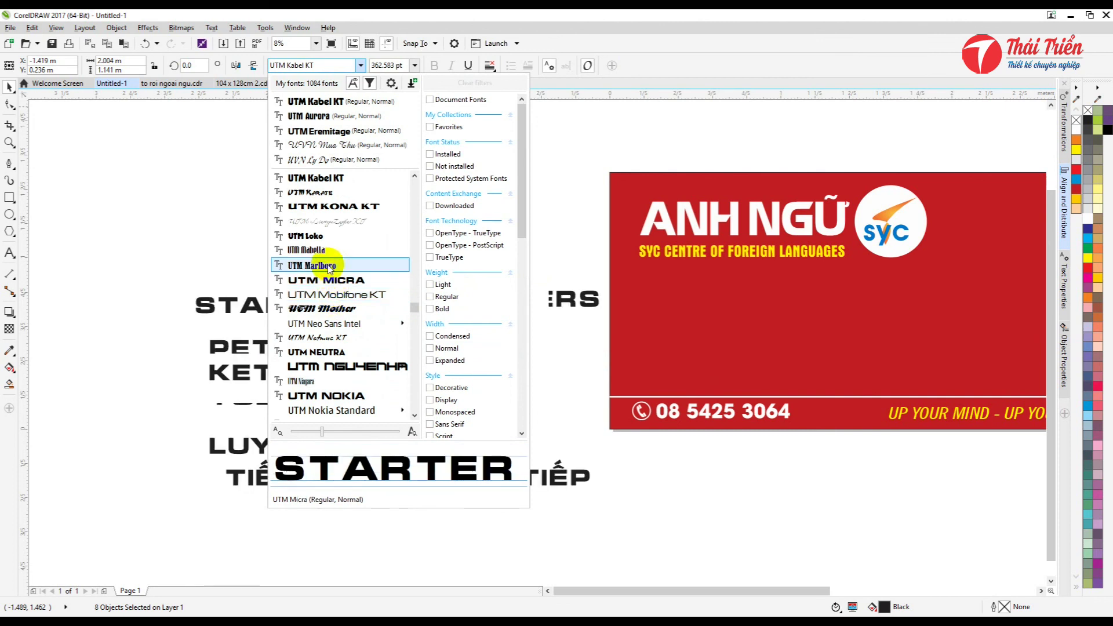
pyautogui.scroll(3, 322, 272)
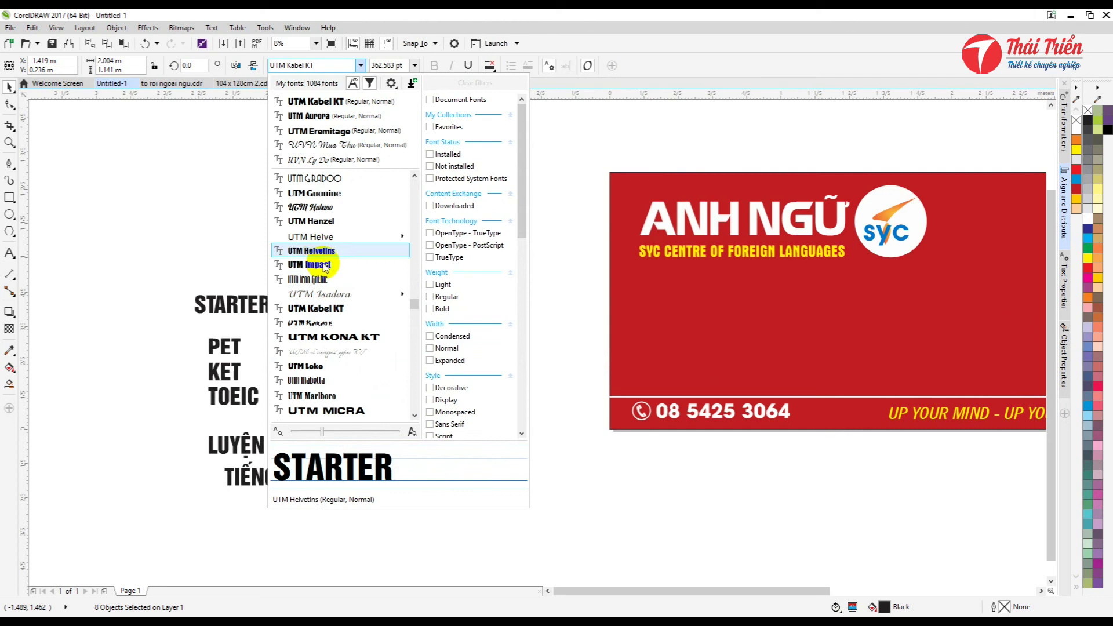
pyautogui.scroll(3, 322, 265)
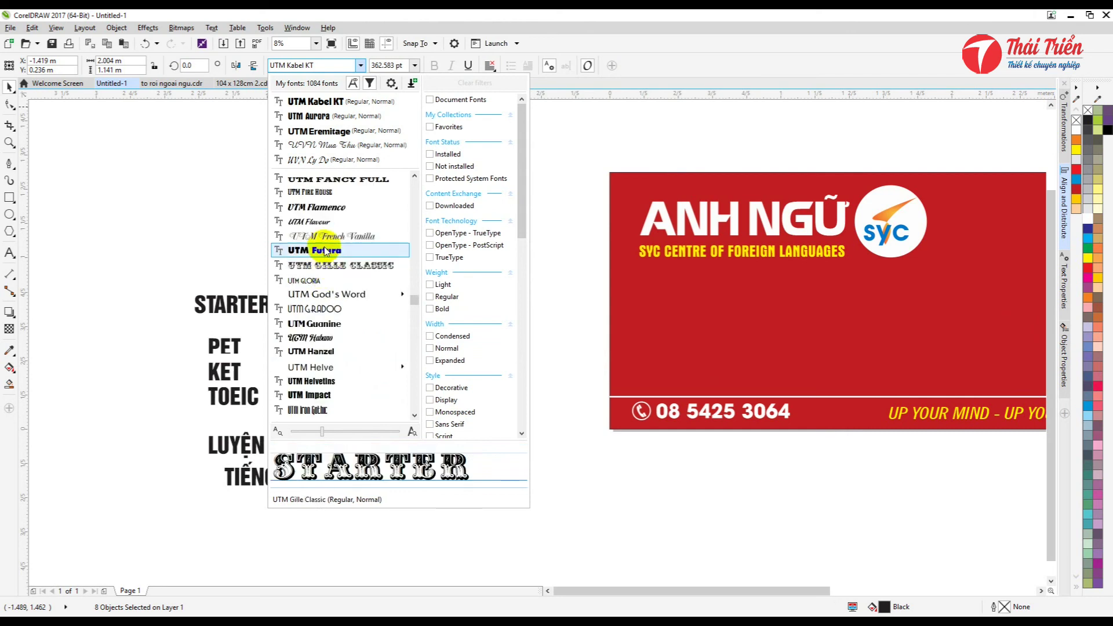
pyautogui.click(329, 350)
# Fill all the course texts beside the banner with yellow (C:0 M:0 Y:100 K:0)
pyautogui.moveTo(145, 242); pyautogui.dragTo(548, 341)
pyautogui.moveTo(169, 221); pyautogui.dragTo(579, 520)
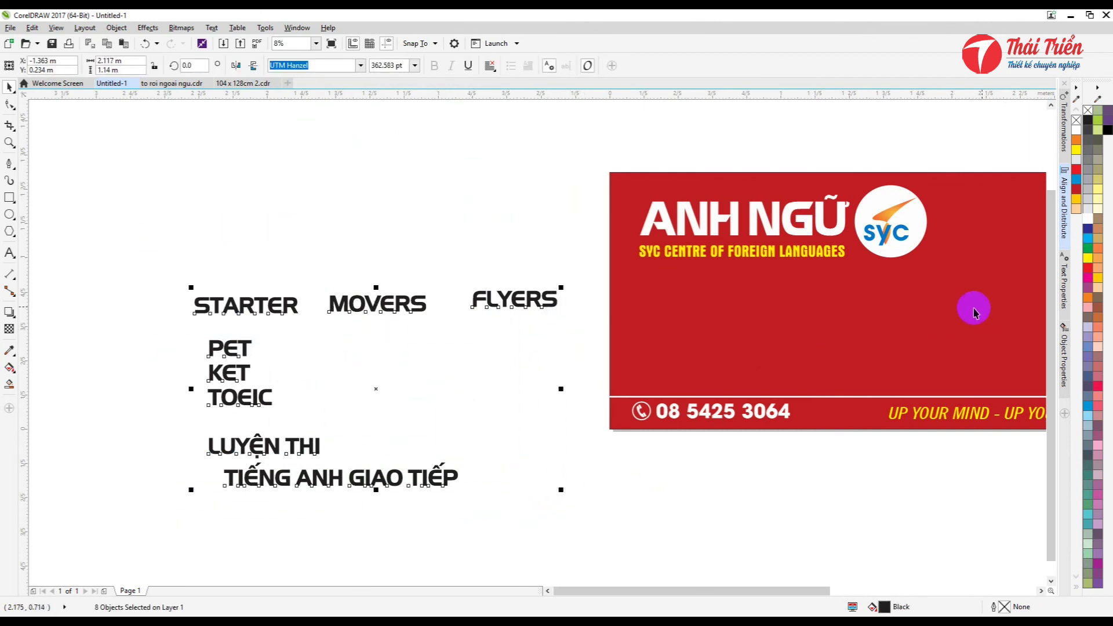
pyautogui.click(1099, 288)
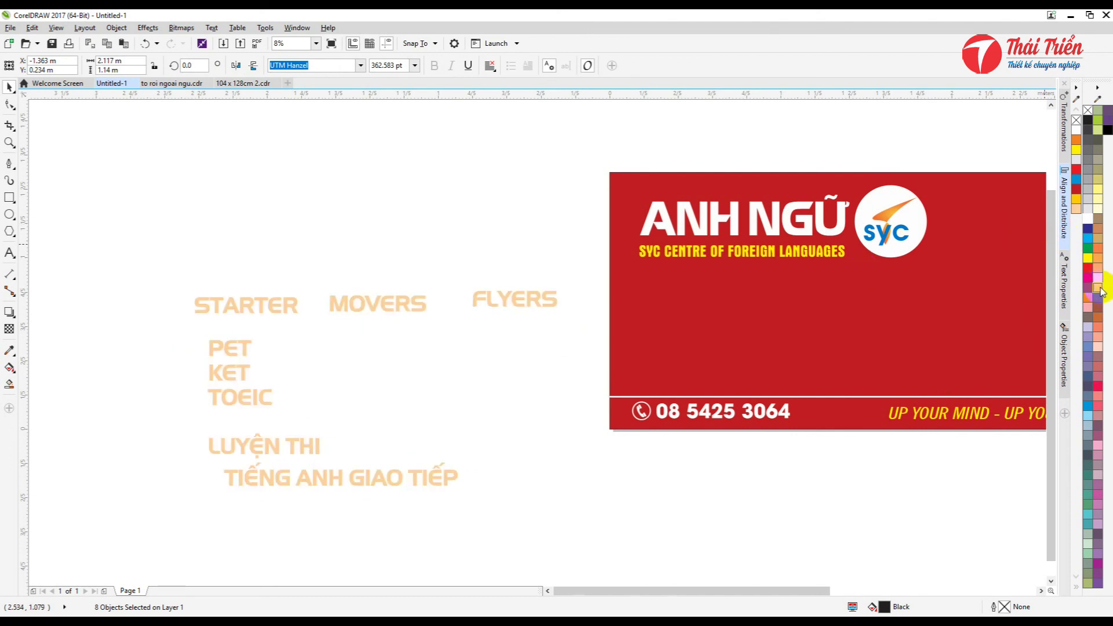
pyautogui.click(1099, 201)
pyautogui.click(1088, 219)
pyautogui.scroll(-2, 311, 315)
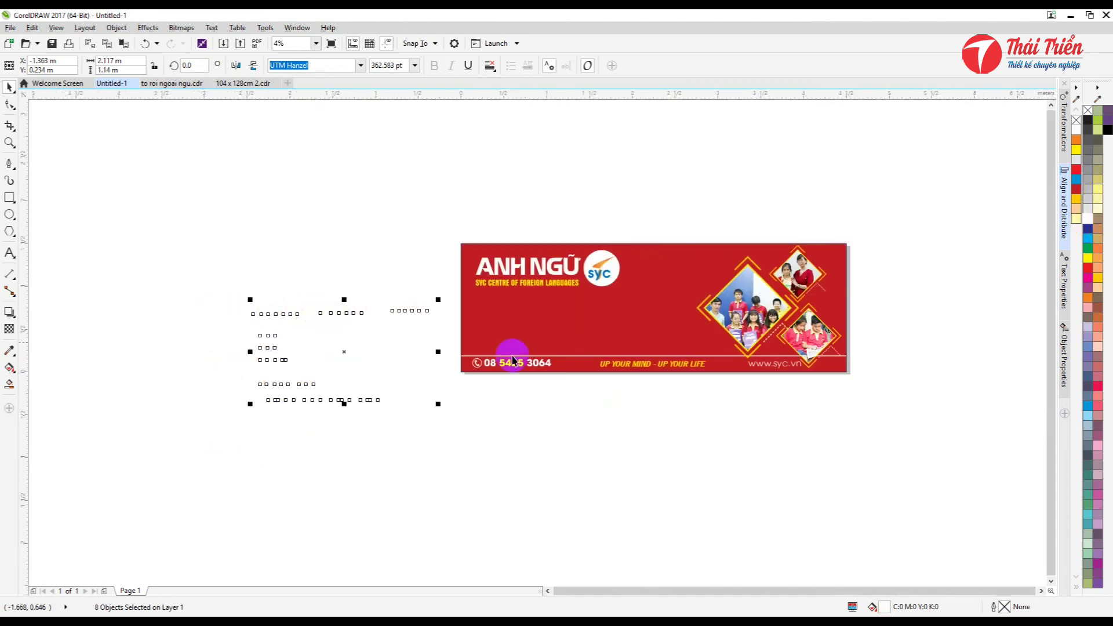
pyautogui.click(1089, 260)
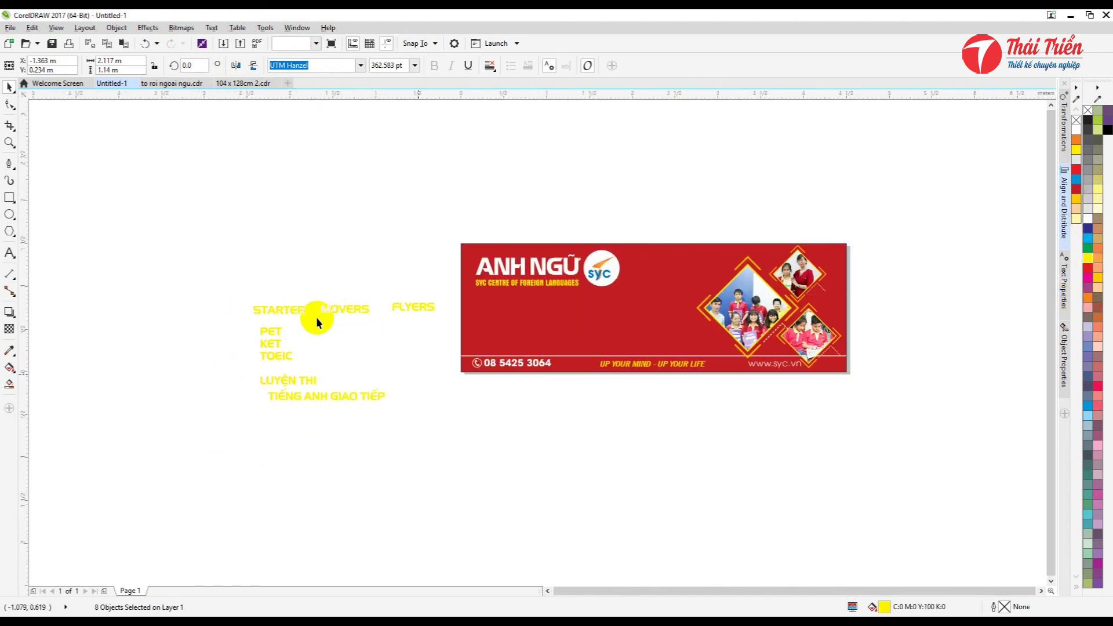
# Move "STARTER", "MOVERS" and "FLYERS" onto the banner as a spaced first course row beneath the English tagline
pyautogui.click(317, 321)
pyautogui.scroll(2, 318, 321)
pyautogui.moveTo(588, 308); pyautogui.dragTo(717, 288)
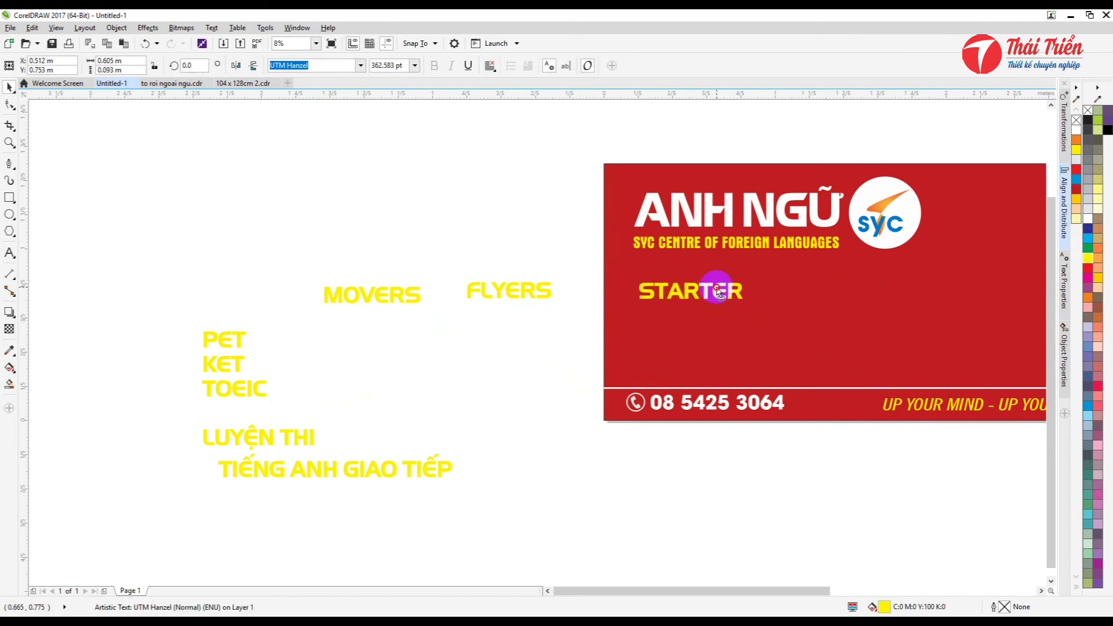
pyautogui.moveTo(418, 292); pyautogui.dragTo(846, 293)
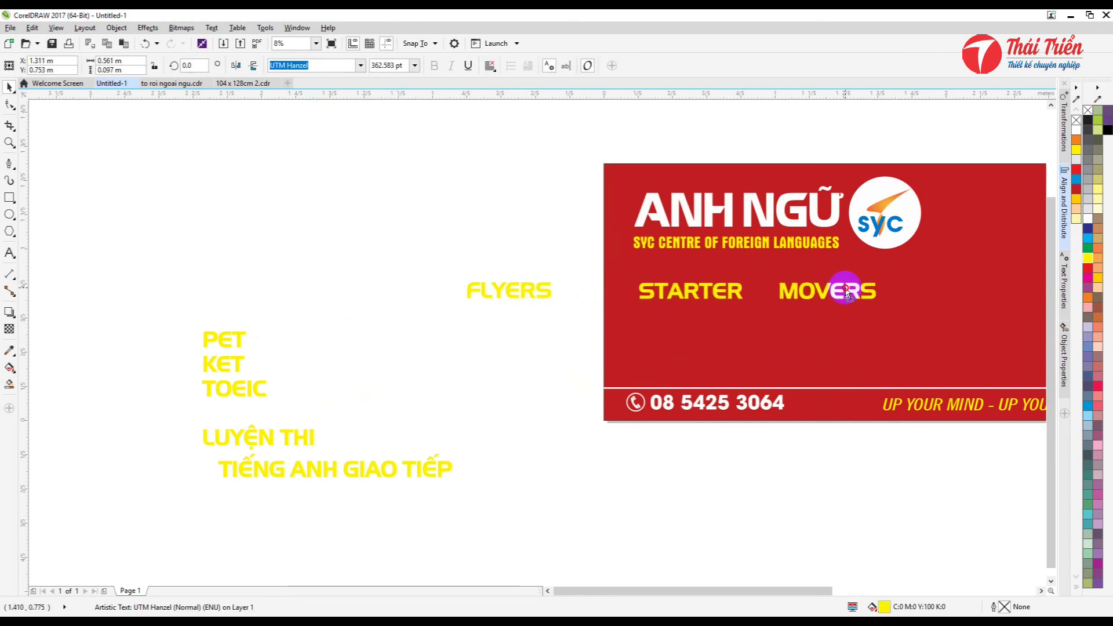
pyautogui.moveTo(544, 293); pyautogui.dragTo(991, 296)
# Move "PET", "KET" and "TOEIC" onto the banner as a second row under "STARTER", "MOVERS" and "FLYERS"
pyautogui.moveTo(219, 340); pyautogui.dragTo(662, 339)
pyautogui.moveTo(238, 367); pyautogui.dragTo(811, 333)
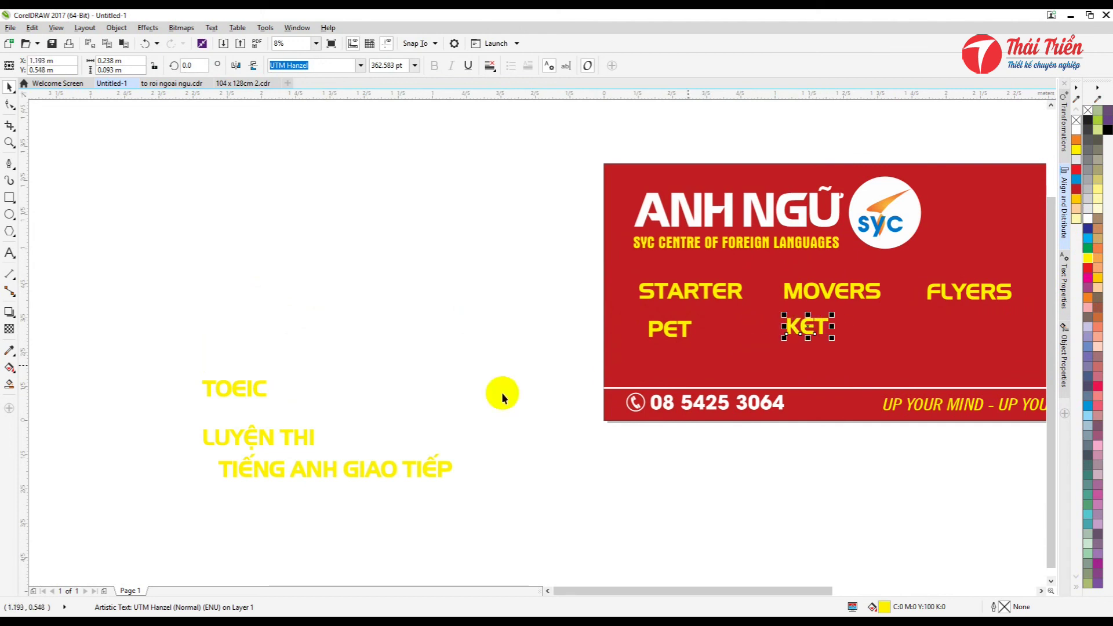
pyautogui.moveTo(234, 388); pyautogui.dragTo(959, 329)
# Move "LUYỆN THI" and "TIẾNG ANH GIAO TIẾP" onto the banner as a third row above the white divider
pyautogui.moveTo(306, 437); pyautogui.dragTo(763, 360)
pyautogui.moveTo(372, 469); pyautogui.dragTo(941, 359)
pyautogui.scroll(-2, 771, 409)
pyautogui.scroll(1, 927, 377)
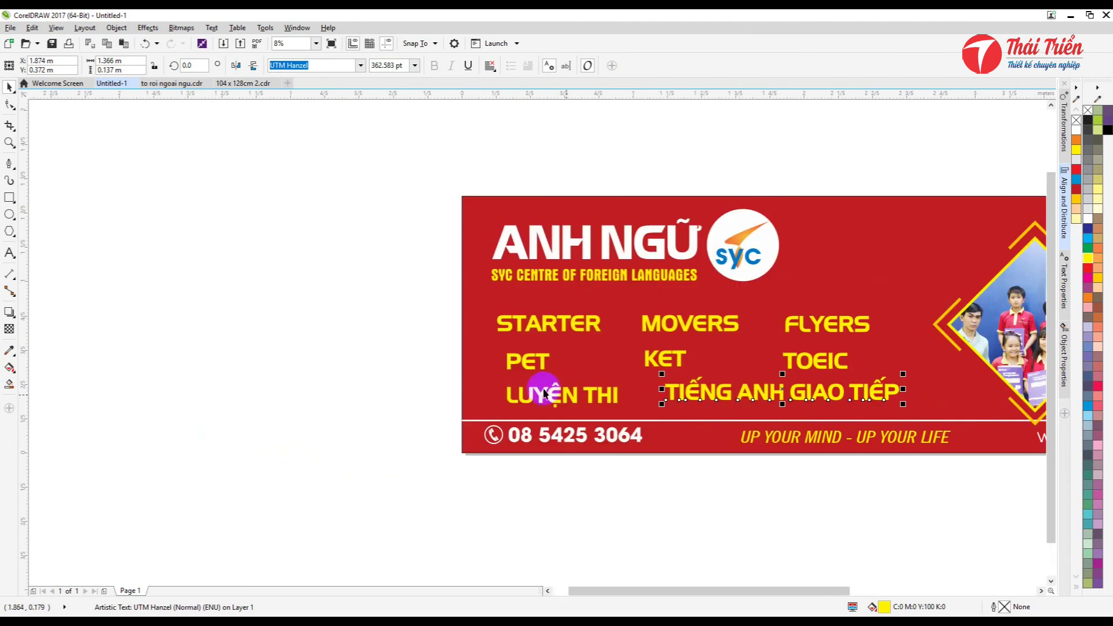
pyautogui.scroll(-1, 554, 390)
pyautogui.scroll(1, 678, 394)
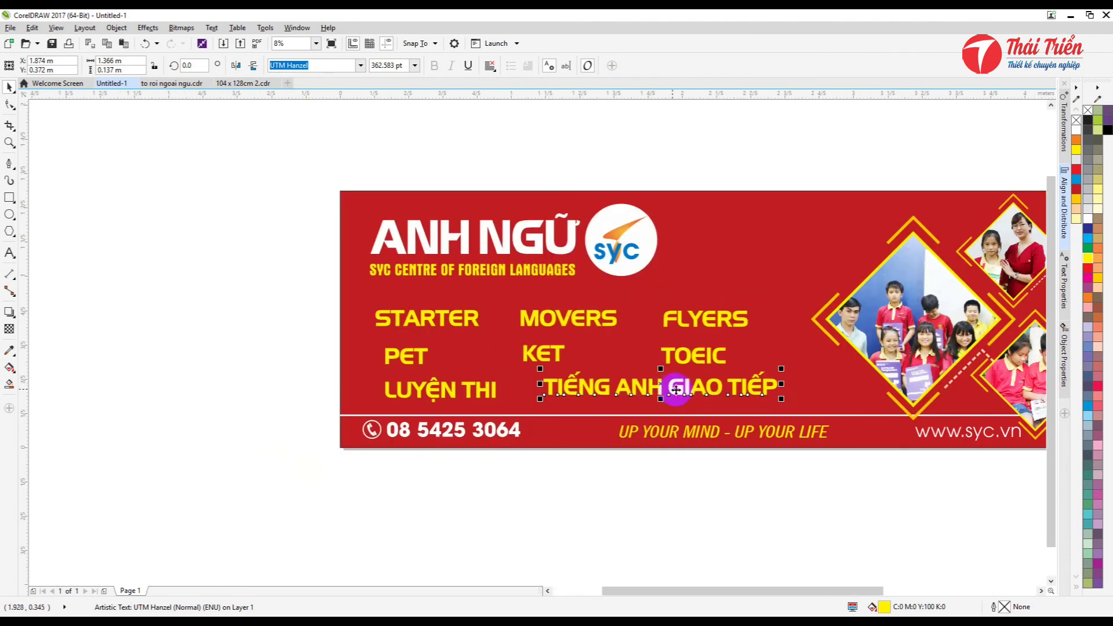
# Left-align "STARTER", "PET" and "LUYỆN THI" as the first course column
pyautogui.click(241, 307)
pyautogui.moveTo(241, 305); pyautogui.dragTo(502, 406)
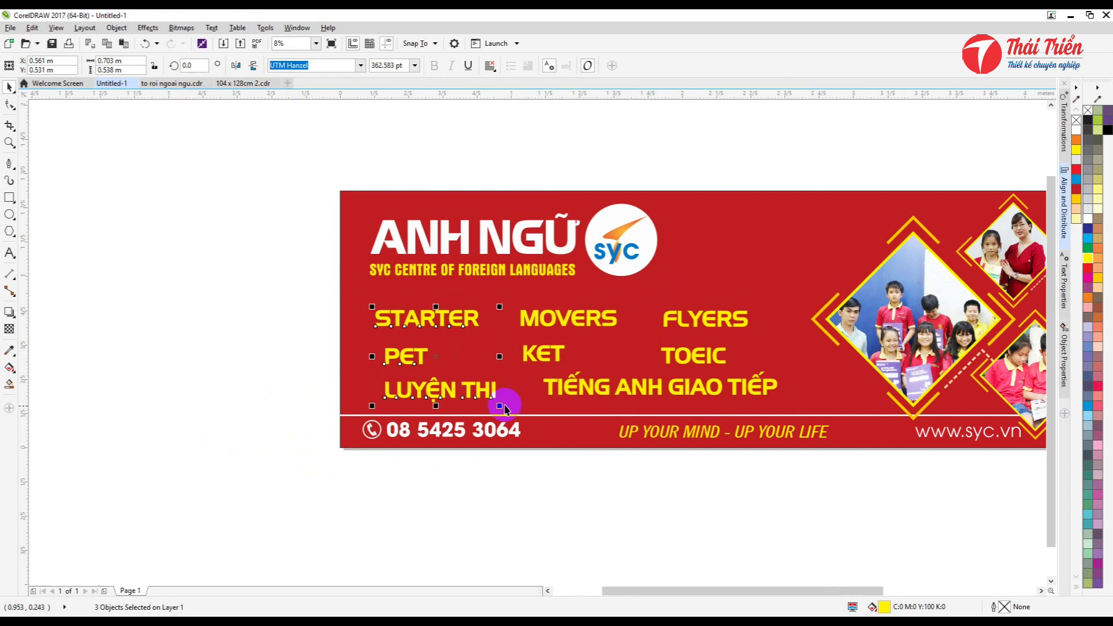
pyautogui.press('l')
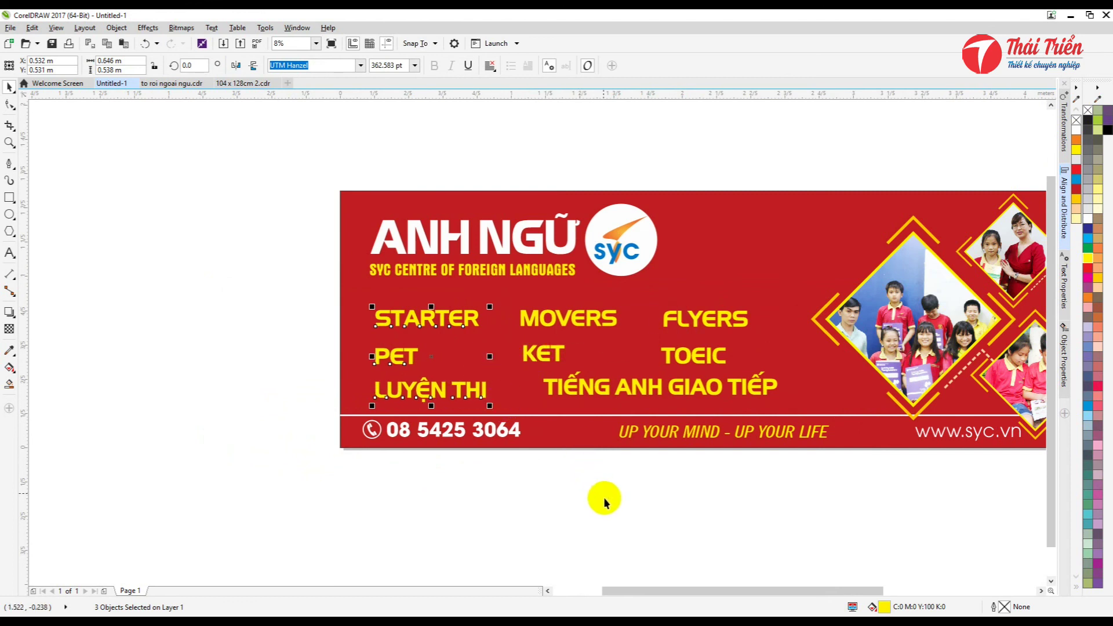
pyautogui.click(654, 492)
# Left-align "MOVERS" and "KET" with the start of "TIẾNG ANH GIAO TIẾP"
pyautogui.click(562, 321)
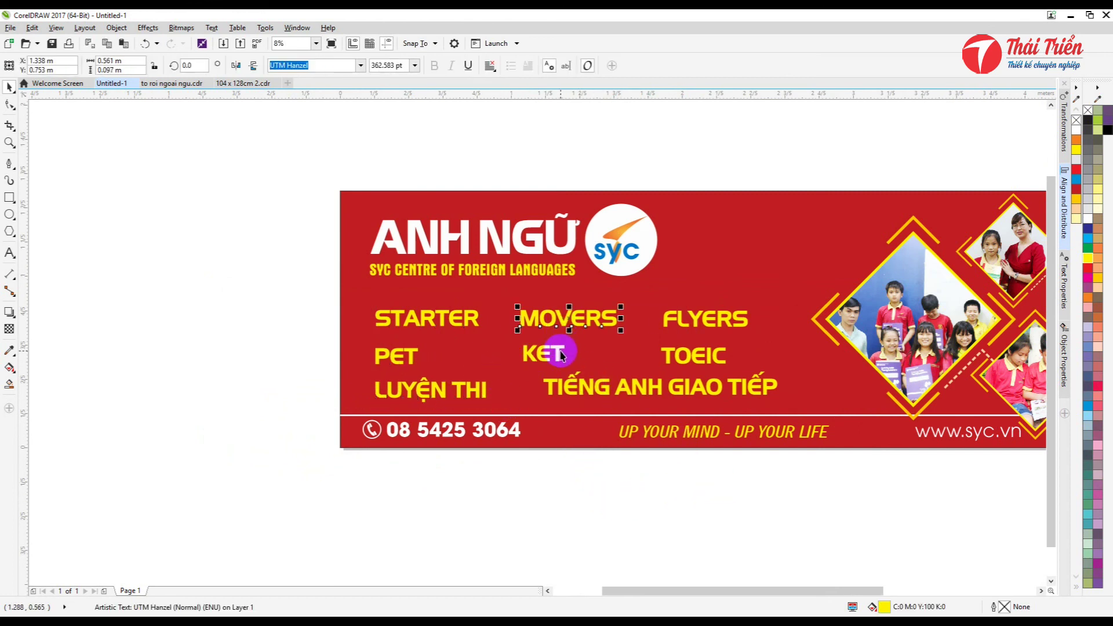
pyautogui.keyDown('shift'); pyautogui.click(555, 353); pyautogui.keyUp('shift')
pyautogui.press('l')
pyautogui.click(718, 427)
# Shift "FLYERS" and "TOEIC" together toward the large diamond photo to widen the gap from the middle column
pyautogui.click(696, 355)
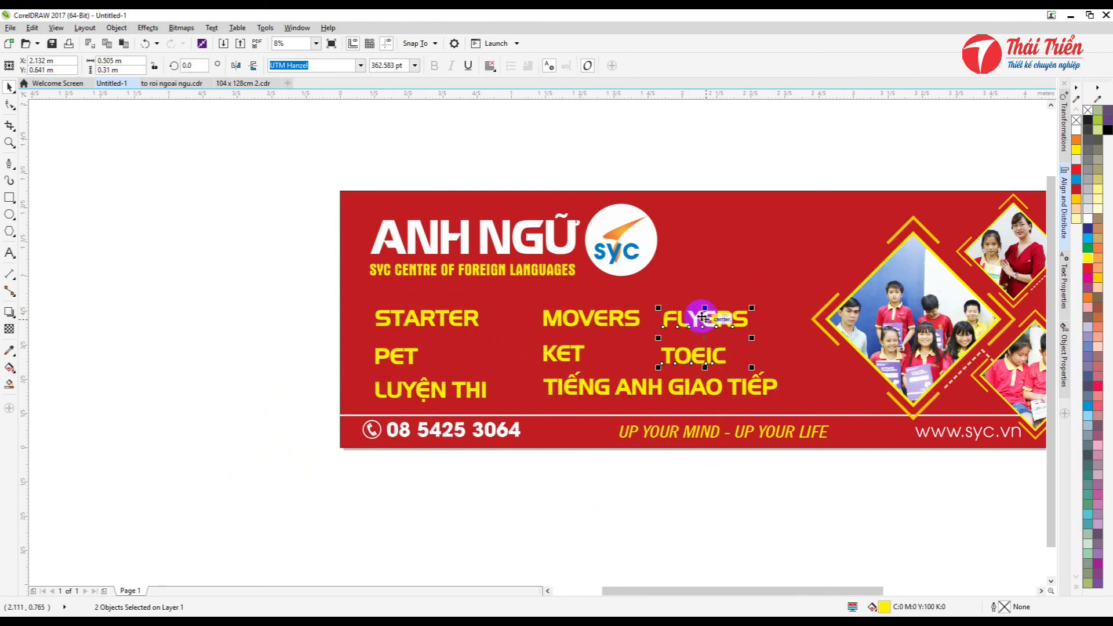
pyautogui.moveTo(718, 320); pyautogui.dragTo(763, 318)
pyautogui.click(699, 390)
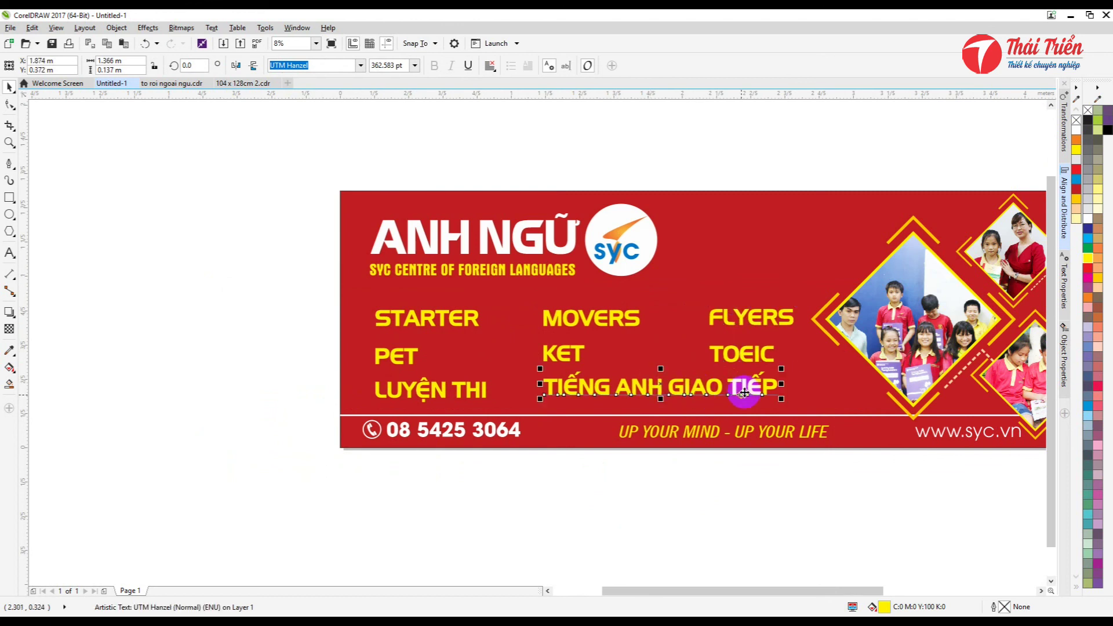
# Line up the "STARTER" and "PET" rows horizontally and move each closer beneath the English tagline, starting flush with it
pyautogui.moveTo(260, 290); pyautogui.dragTo(827, 340)
pyautogui.moveTo(578, 315); pyautogui.dragTo(572, 304)
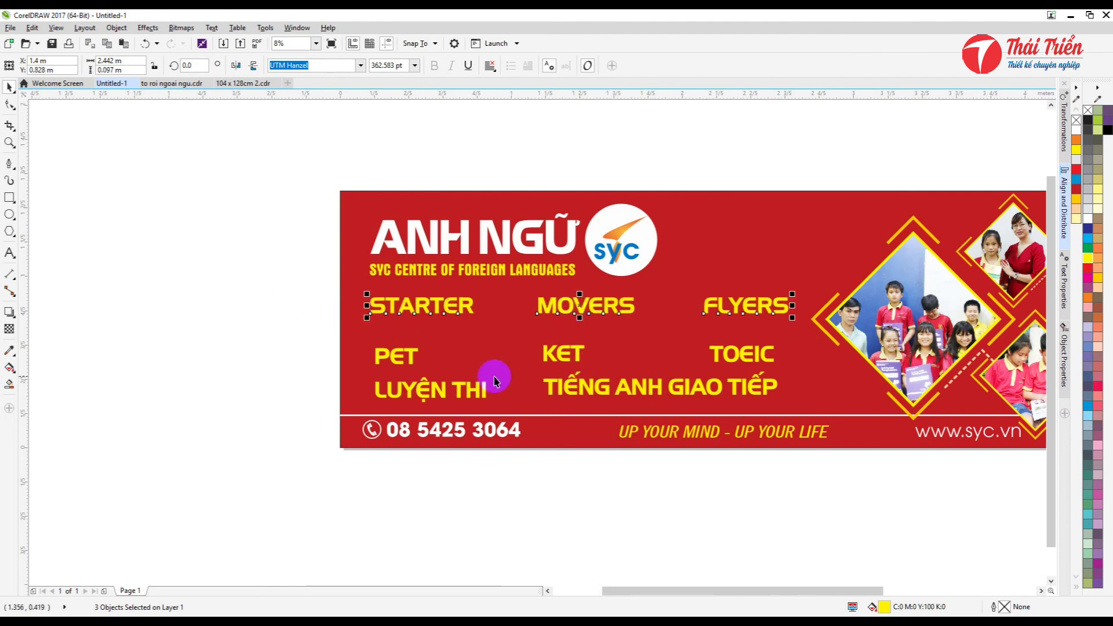
pyautogui.moveTo(248, 326); pyautogui.dragTo(792, 378)
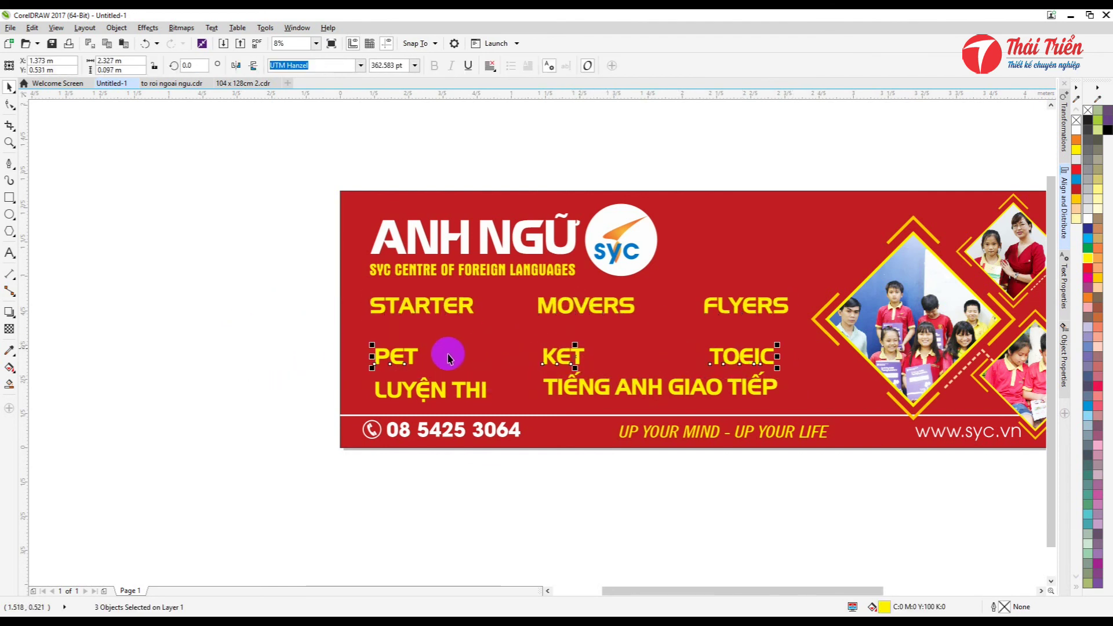
pyautogui.moveTo(407, 335); pyautogui.dragTo(405, 341)
# Centre-align "LUYỆN THI" and "TIẾNG ANH GIAO TIẾP" in one row and raise them slightly beneath the "PET" row
pyautogui.moveTo(246, 365); pyautogui.dragTo(827, 409)
pyautogui.press('e')
pyautogui.moveTo(477, 382); pyautogui.dragTo(472, 377)
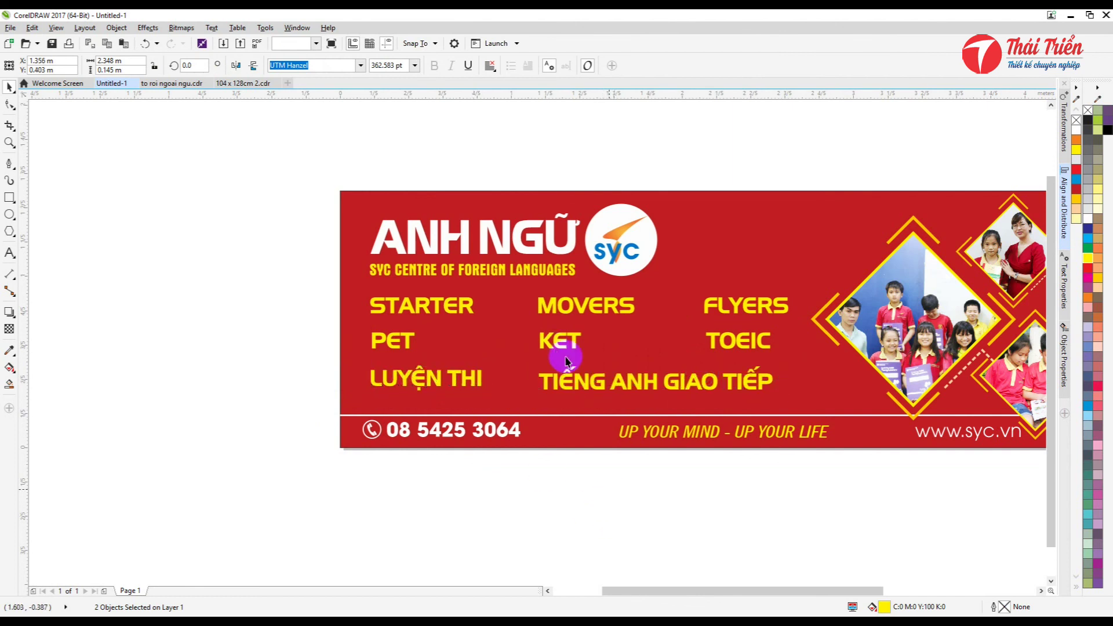
# Left-align "STARTER", "PET" and "LUYỆN THI" again after the row moves
pyautogui.press('Escape')
pyautogui.scroll(-1, 567, 359)
pyautogui.scroll(1, 585, 364)
pyautogui.moveTo(197, 276); pyautogui.dragTo(476, 389)
pyautogui.click(715, 478)
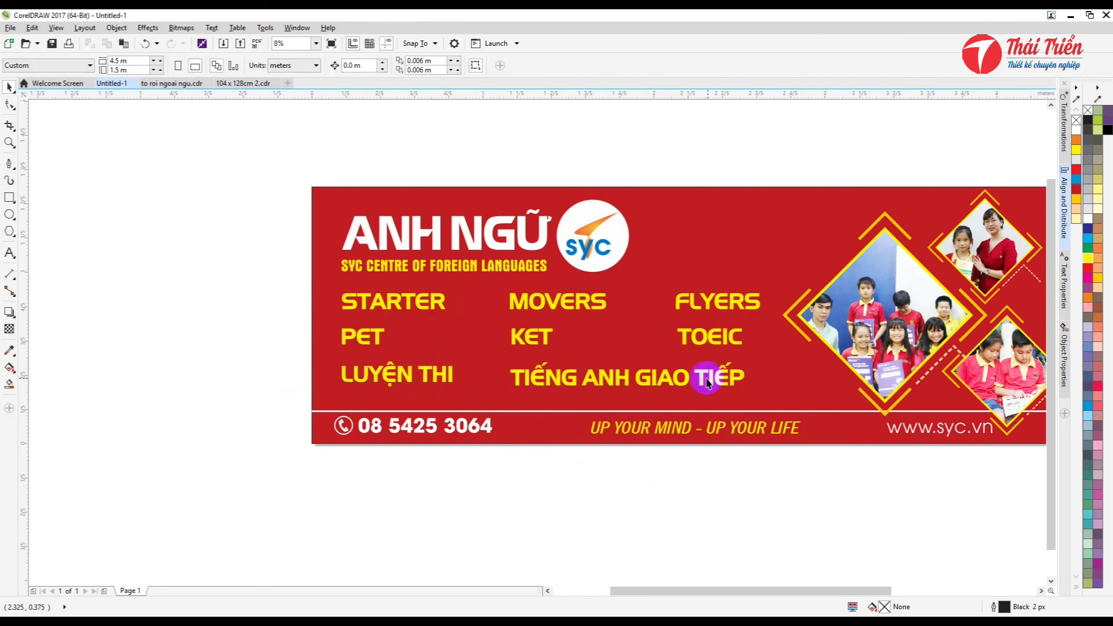
# Left-align "TIẾNG ANH GIAO TIẾP" and "KET" with "MOVERS" in the middle course column
pyautogui.click(701, 379)
pyautogui.keyDown('shift'); pyautogui.click(529, 335); pyautogui.keyUp('shift')
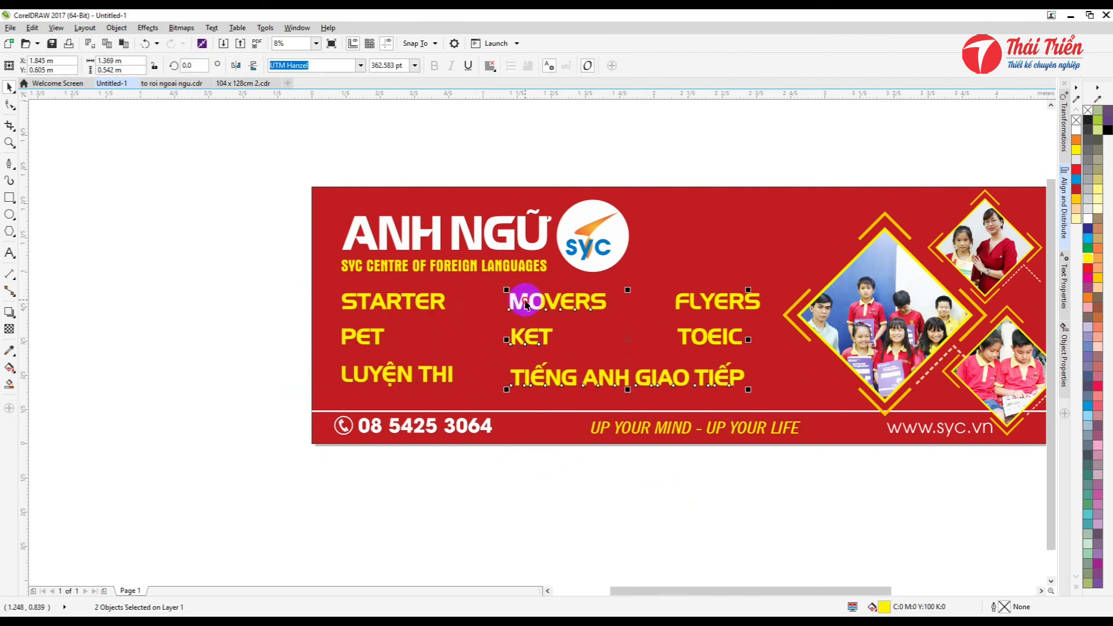
# Left-align "FLYERS" and "TOEIC" in the third course column
pyautogui.click(698, 302)
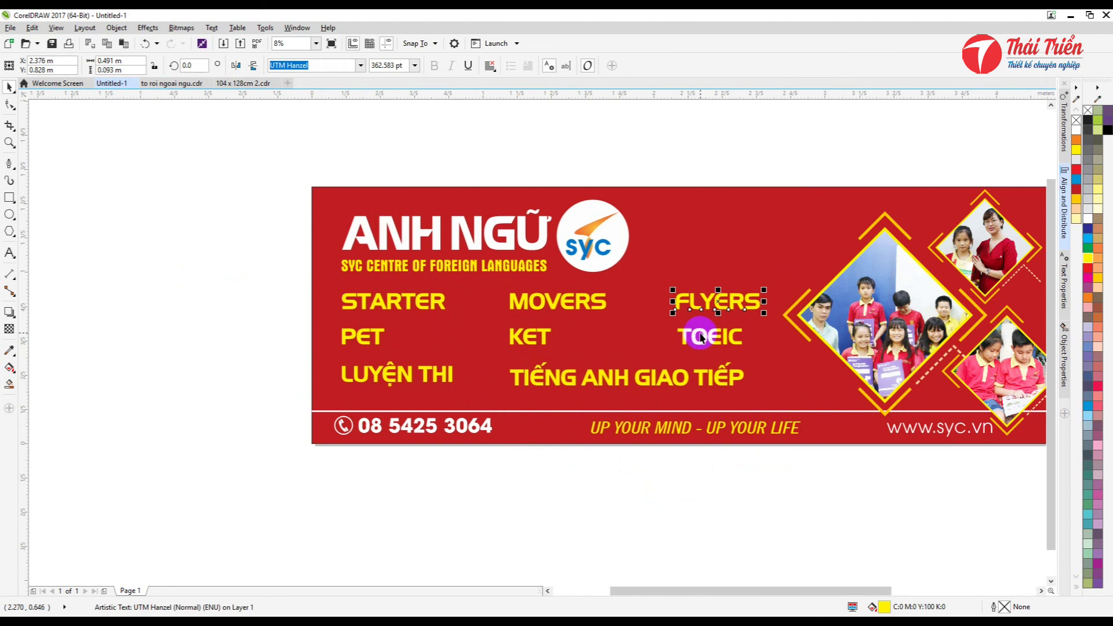